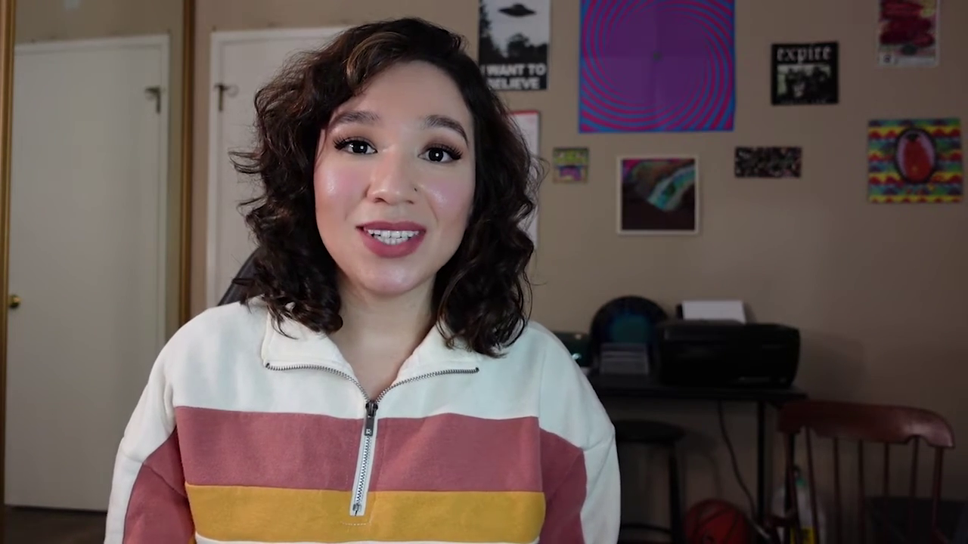
# Shade the small sphere beside the cupcake smooth
pyautogui.scroll(5, 393, 244)
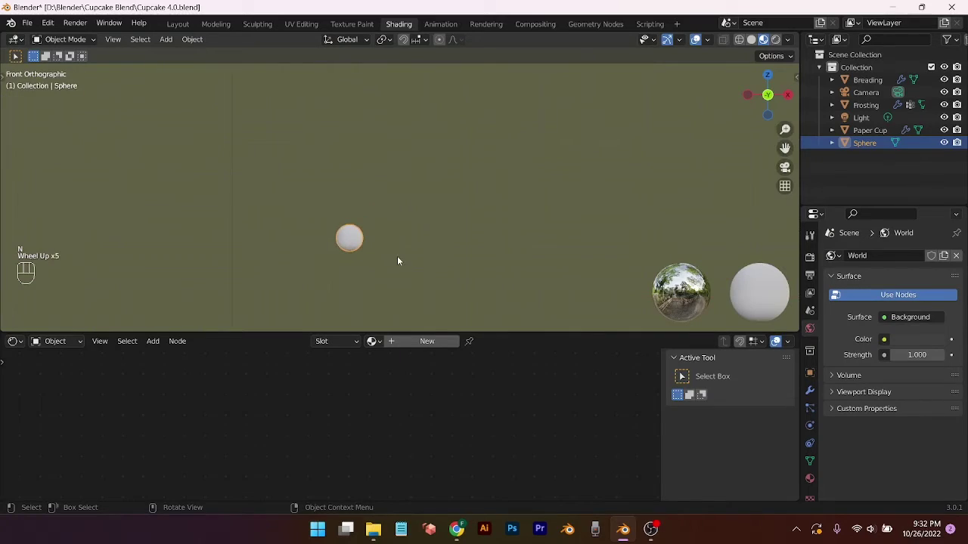
pyautogui.keyDown('shift'); pyautogui.moveTo(397, 259); pyautogui.dragTo(465, 231, button='middle'); pyautogui.keyUp('shift')
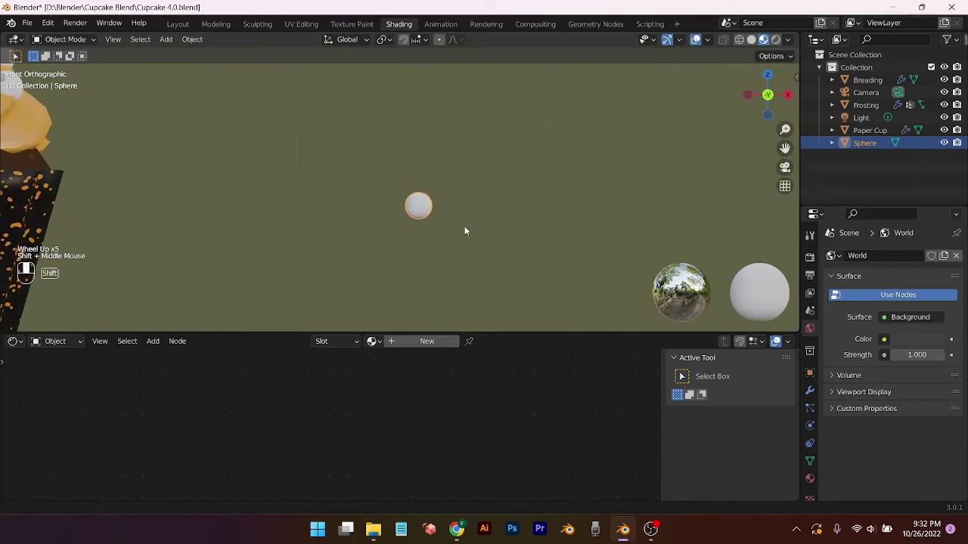
pyautogui.scroll(3, 465, 230)
pyautogui.keyDown('shift'); pyautogui.scroll(-1, 479, 260); pyautogui.keyUp('shift')
pyautogui.scroll(6, 535, 280)
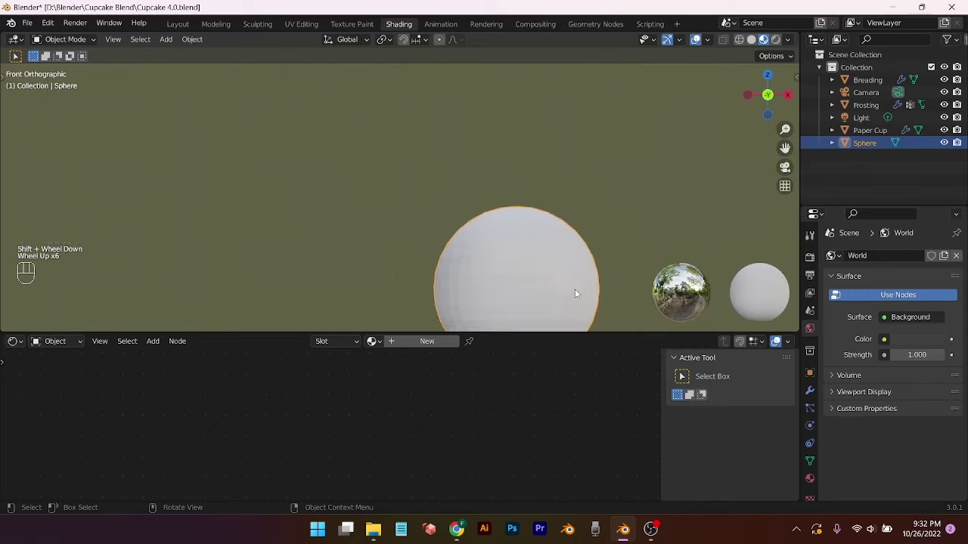
pyautogui.keyDown('shift'); pyautogui.moveTo(575, 293); pyautogui.dragTo(525, 235, button='middle'); pyautogui.keyUp('shift')
pyautogui.rightClick(488, 250)
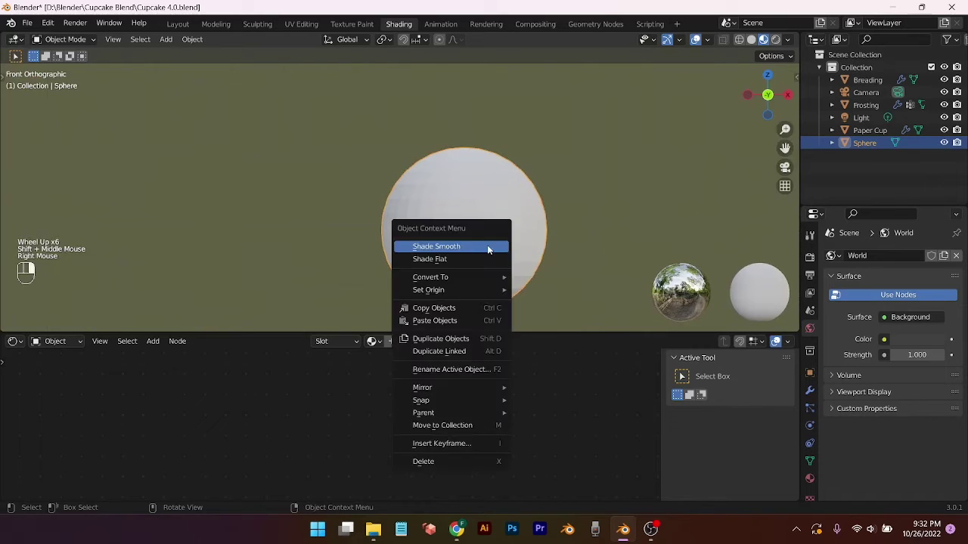
pyautogui.click(489, 248)
# In Edit Mode, rotate the sphere's entire mesh 90° in the front view so its poles point sideways
pyautogui.scroll(1, 490, 270)
pyautogui.scroll(1, 490, 269)
pyautogui.press('Tab')
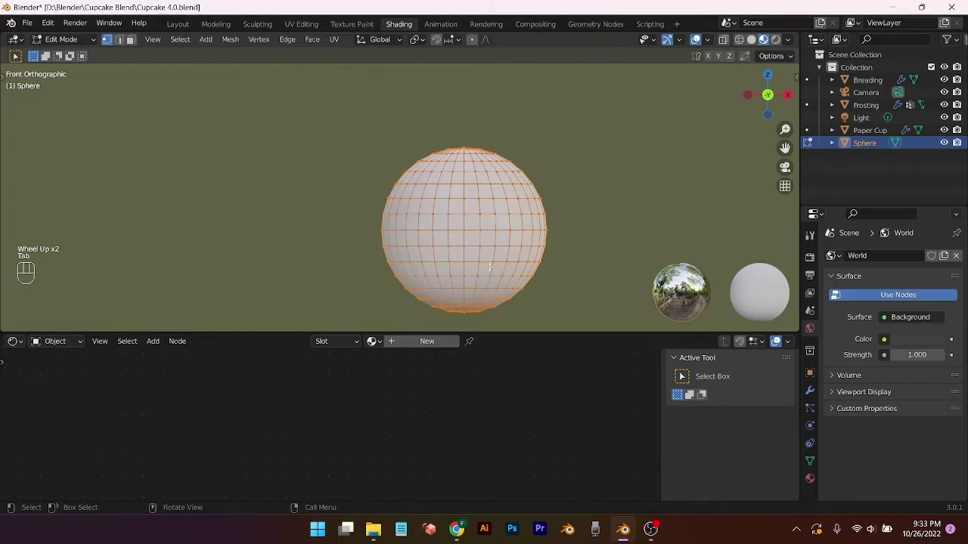
pyautogui.scroll(-3, 489, 273)
pyautogui.press('r')
pyautogui.press('KP_9')
pyautogui.press('KP_0')
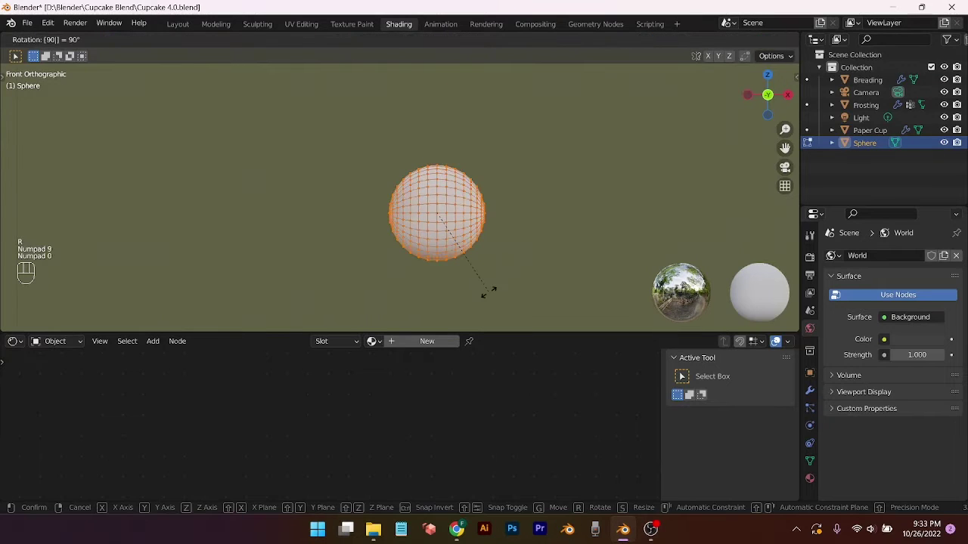
pyautogui.click(488, 292)
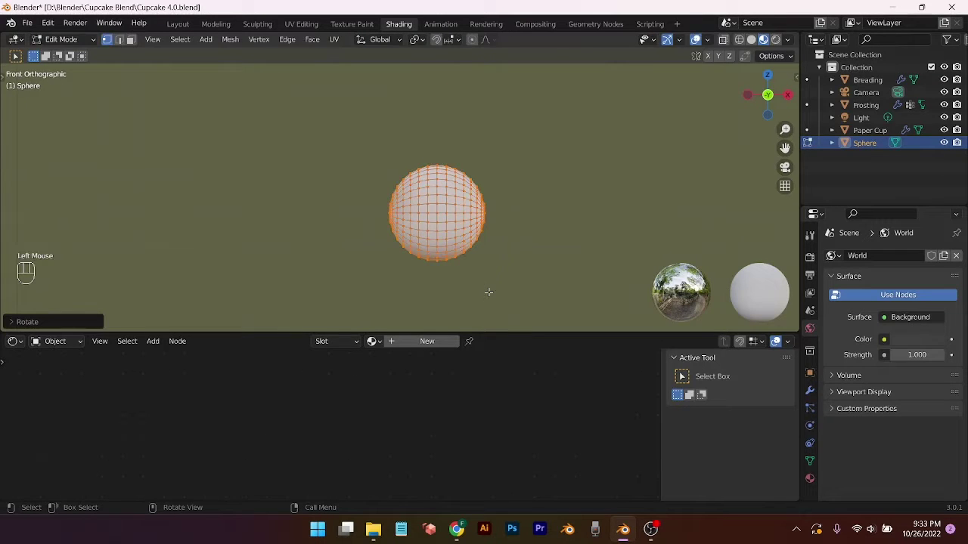
# Examine the sphere's pole from the right view and the candy eyeballs in the reference photo Cupake ref 1.jpg
pyautogui.scroll(4, 492, 287)
pyautogui.press('KP_3')
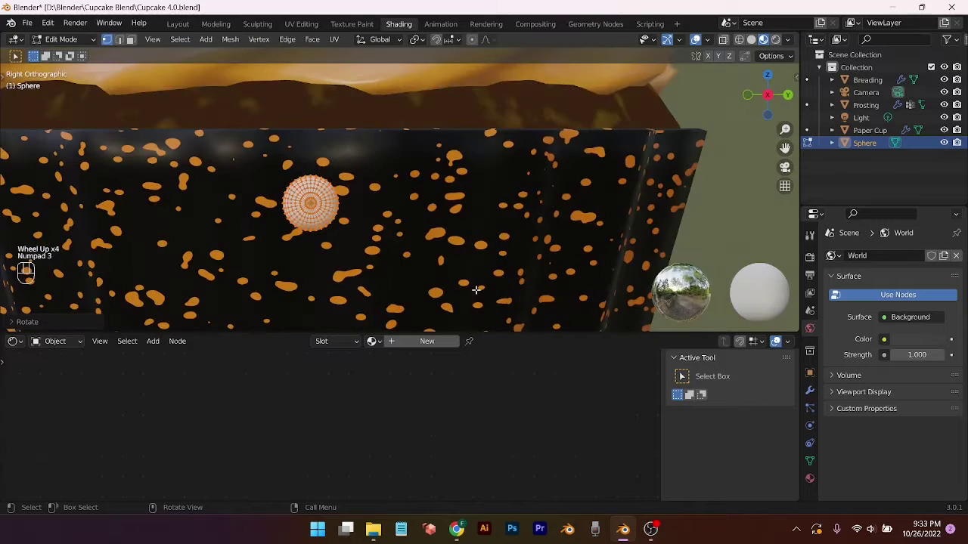
pyautogui.scroll(2, 303, 296)
pyautogui.keyDown('shift'); pyautogui.moveTo(311, 290); pyautogui.dragTo(422, 301, button='middle'); pyautogui.keyUp('shift')
pyautogui.scroll(4, 426, 280)
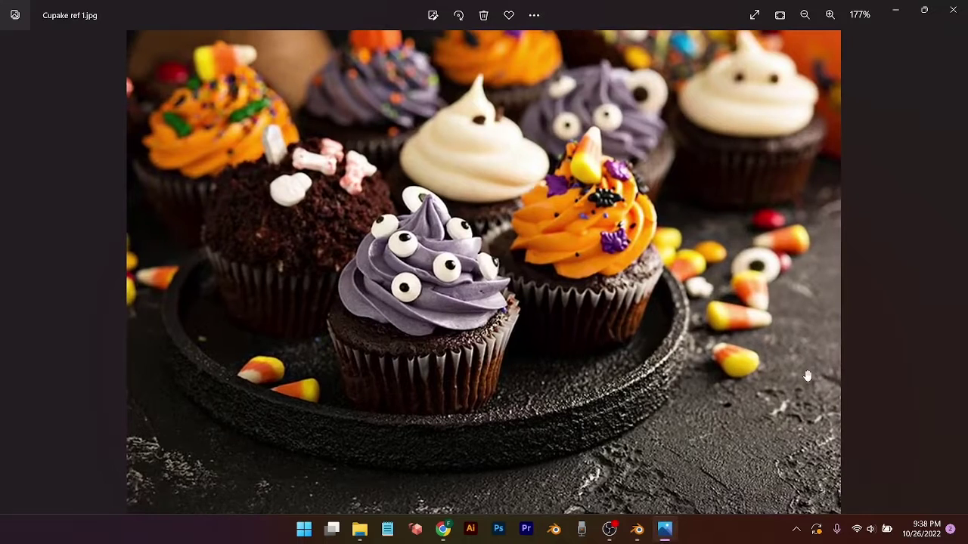
pyautogui.scroll(-4, 807, 376)
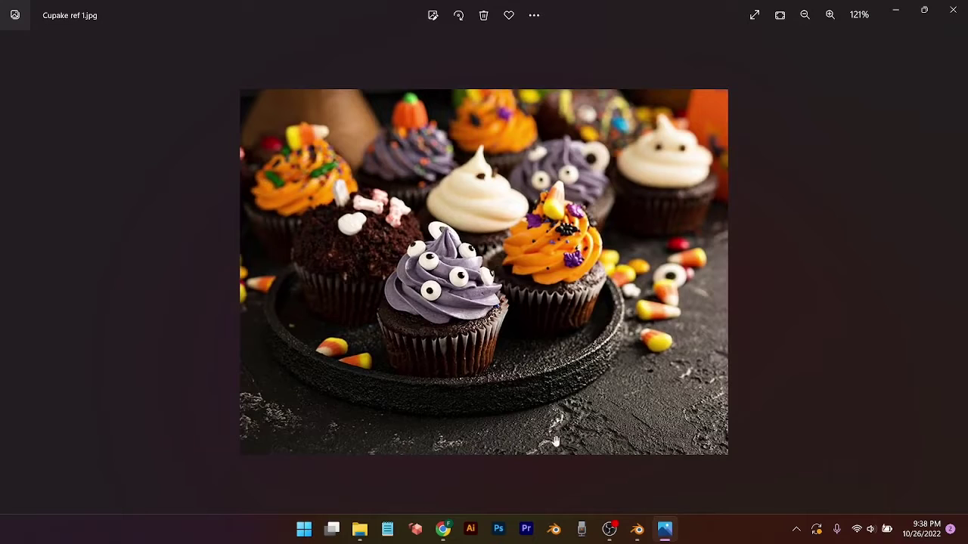
pyautogui.scroll(-1, 557, 441)
pyautogui.click(508, 490)
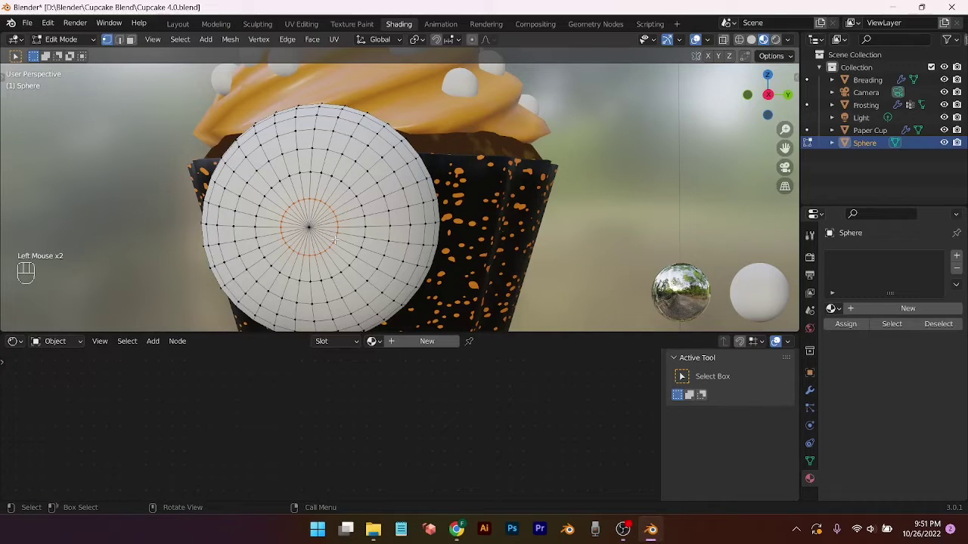
# Create a material for the sphere and assign it to all faces outside the circle of rings around the pole
pyautogui.press('ctrl+KP_Add')
pyautogui.press('ctrl+KP_Add')
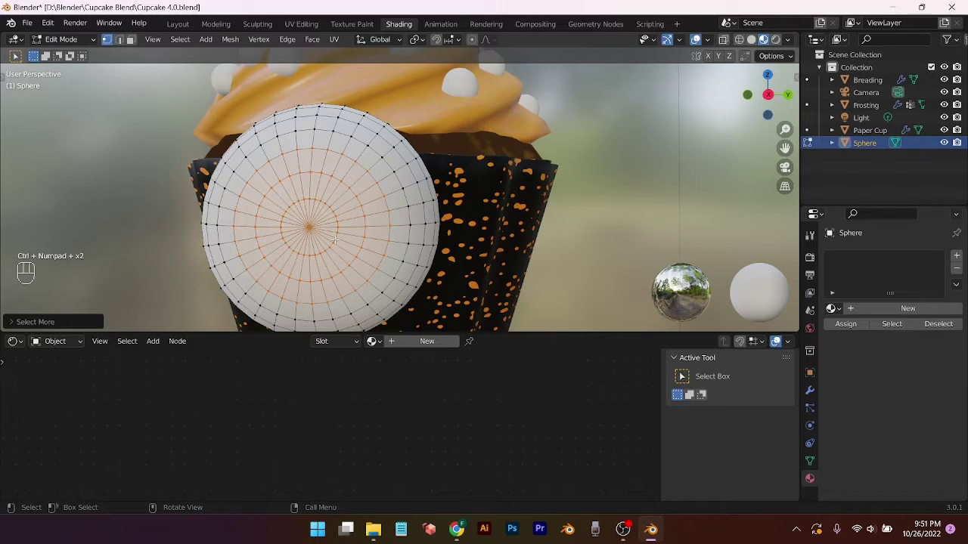
pyautogui.click(392, 345)
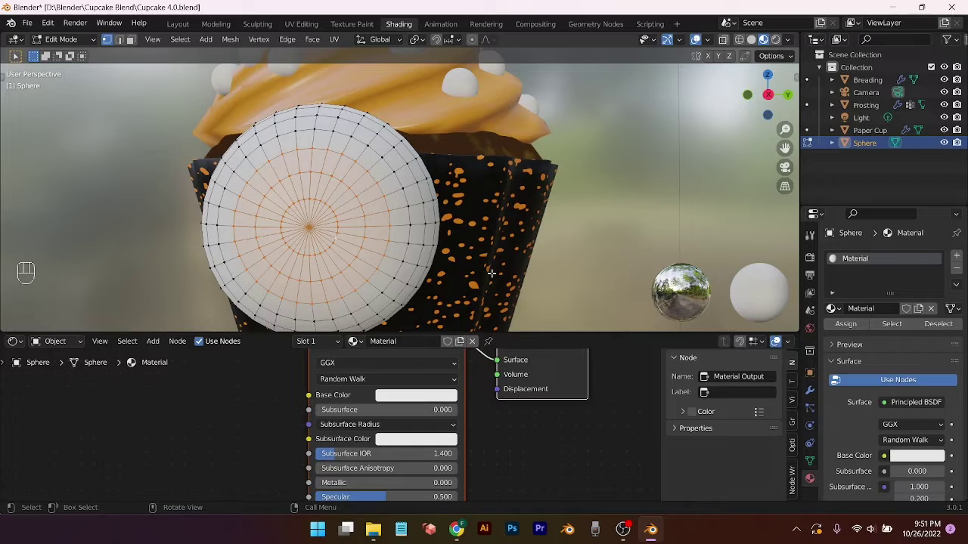
pyautogui.hotkey('ctrl', 'i')
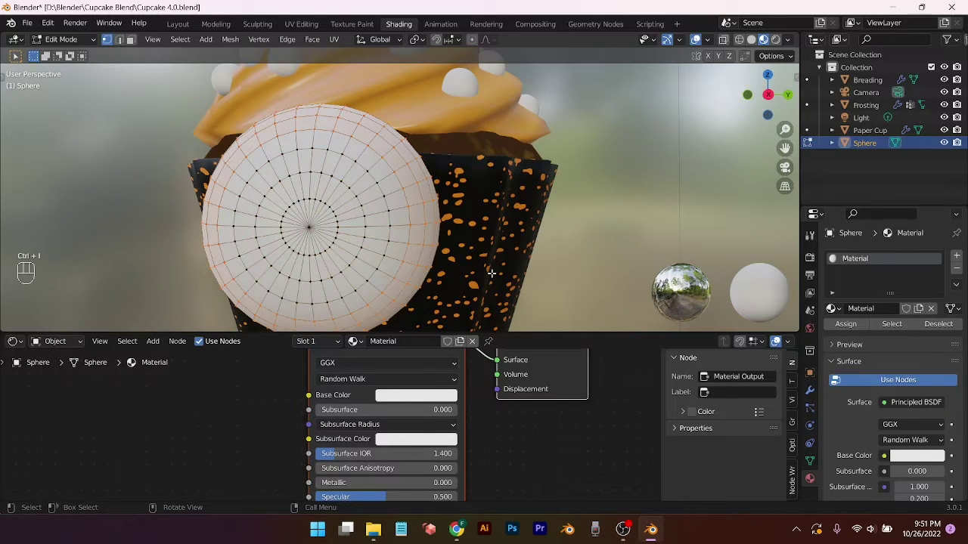
pyautogui.press('ctrl+KP_Add')
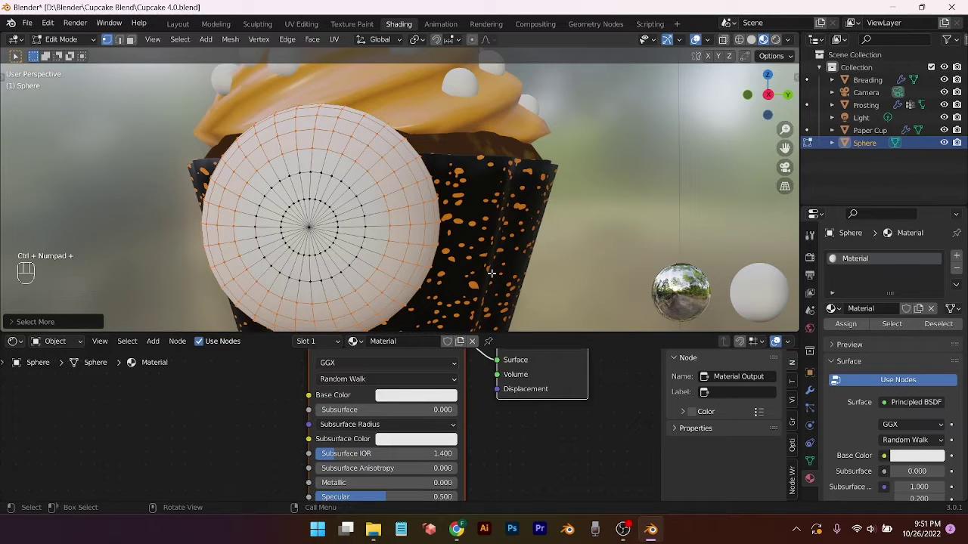
pyautogui.click(844, 325)
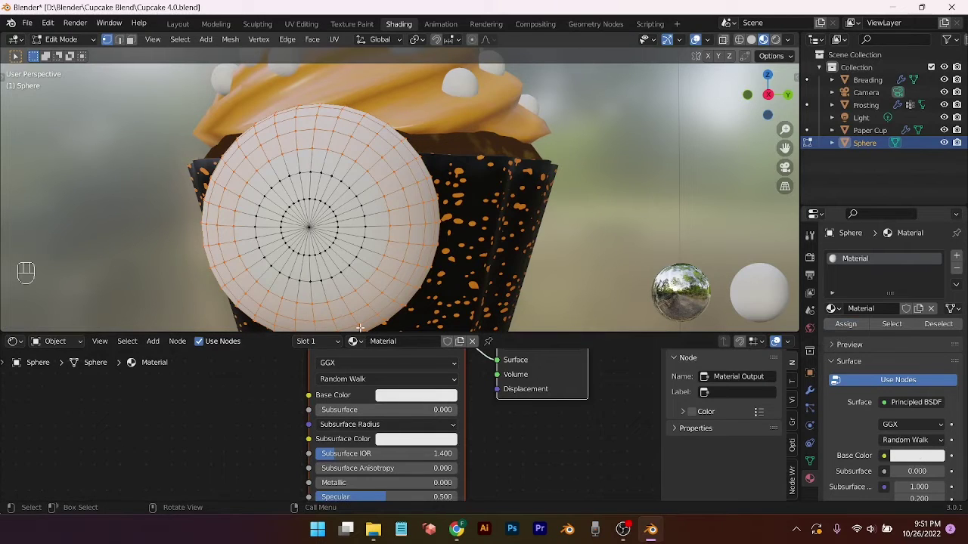
# Add a second material to the sphere and assign it to the three rings of faces around the pole as the iris
pyautogui.hotkey('ctrl', 'i')
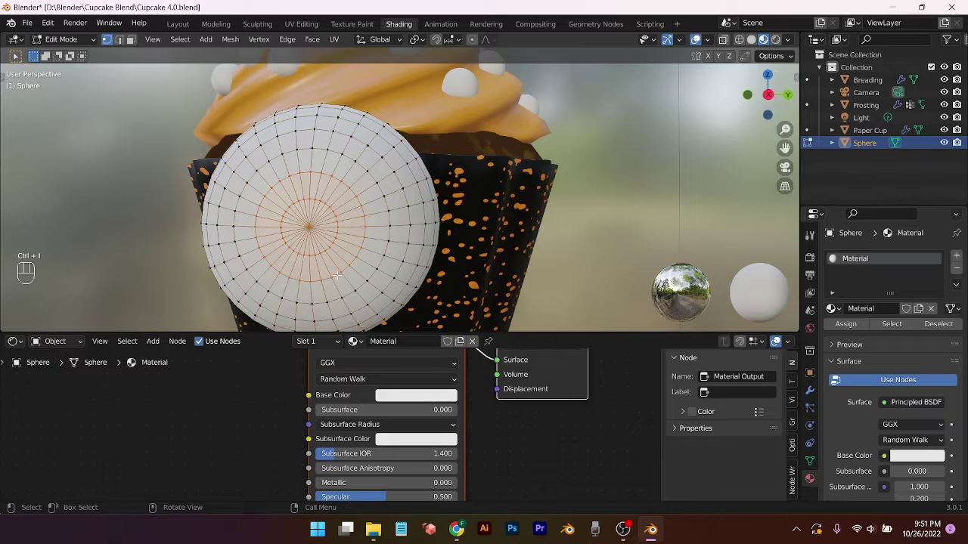
pyautogui.scroll(2, 338, 276)
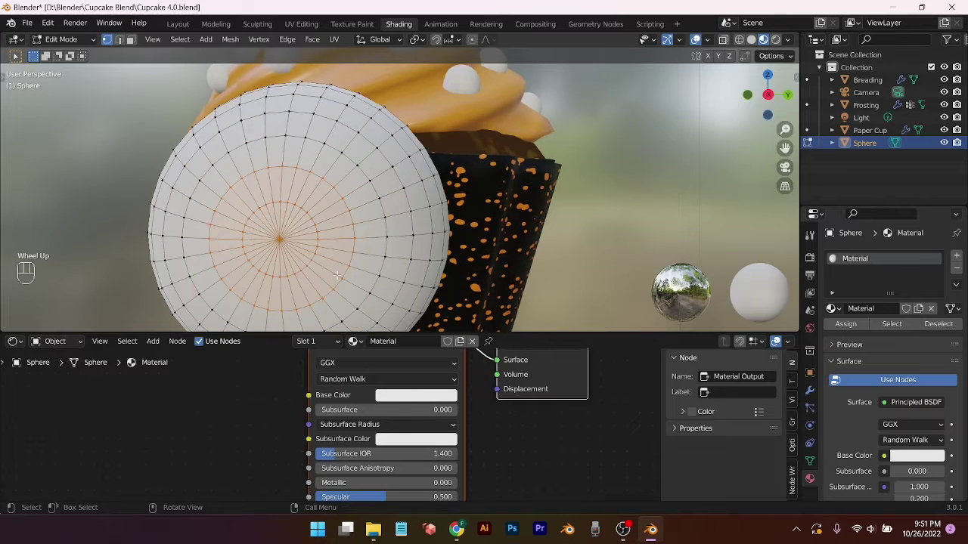
pyautogui.press('ctrl+KP_Add')
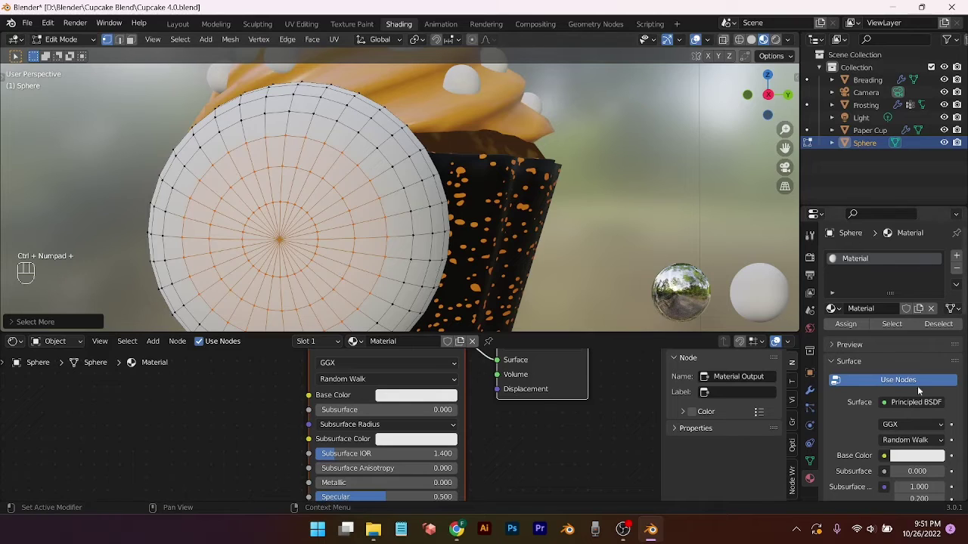
pyautogui.click(957, 255)
pyautogui.click(869, 334)
pyautogui.click(847, 349)
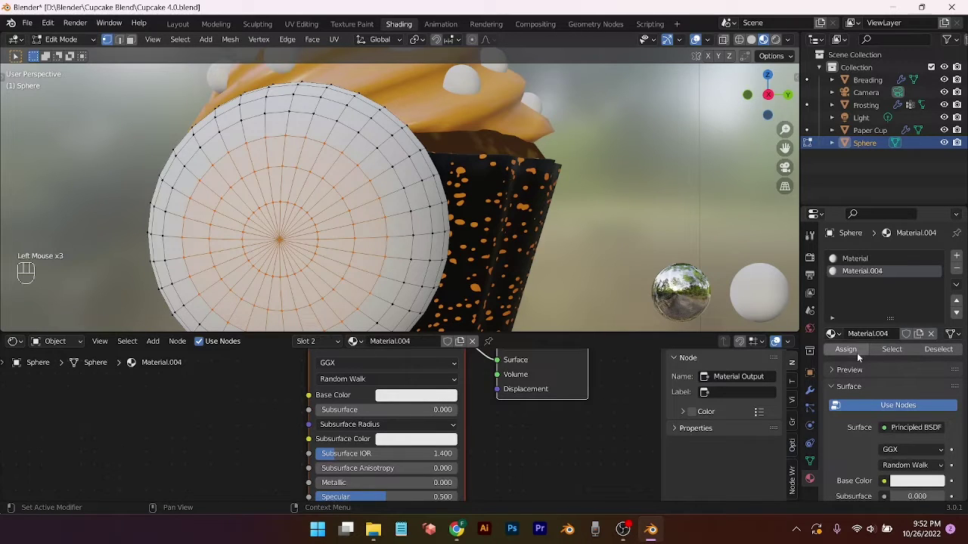
pyautogui.click(857, 352)
# Set the iris material's base color to a saturated purple
pyautogui.click(452, 395)
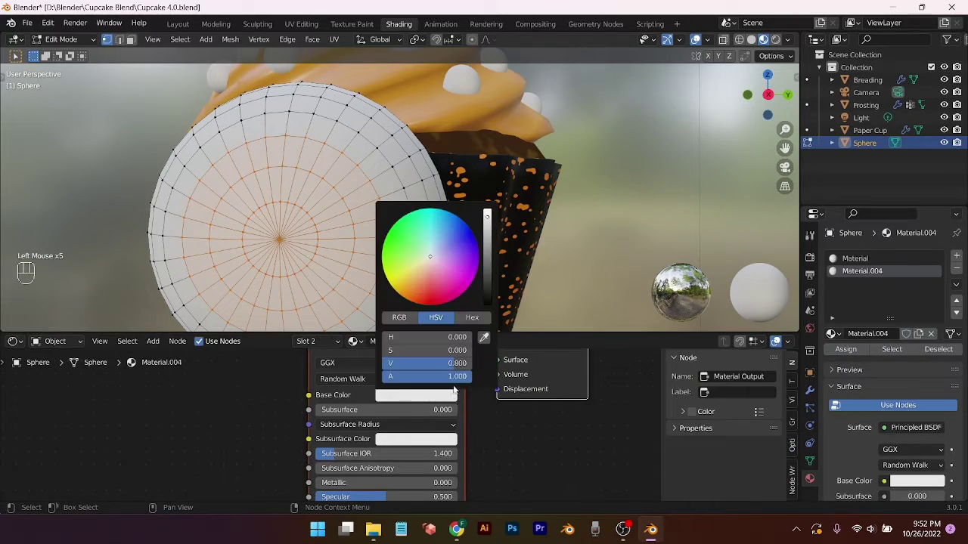
pyautogui.click(472, 262)
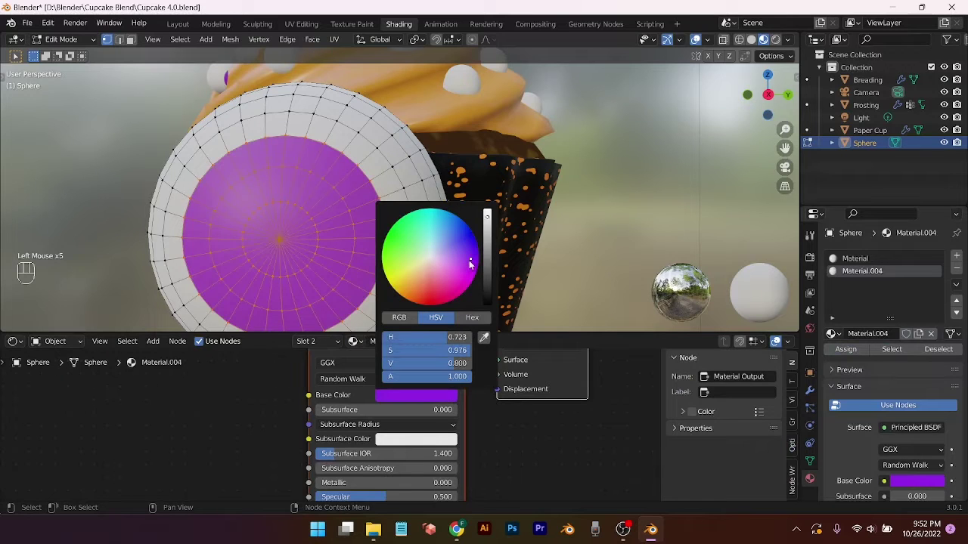
pyautogui.moveTo(469, 262); pyautogui.dragTo(476, 258)
# Add a third material and assign it to only the innermost ring of faces at the pole as the pupil
pyautogui.press('ctrl+KP_Subtract')
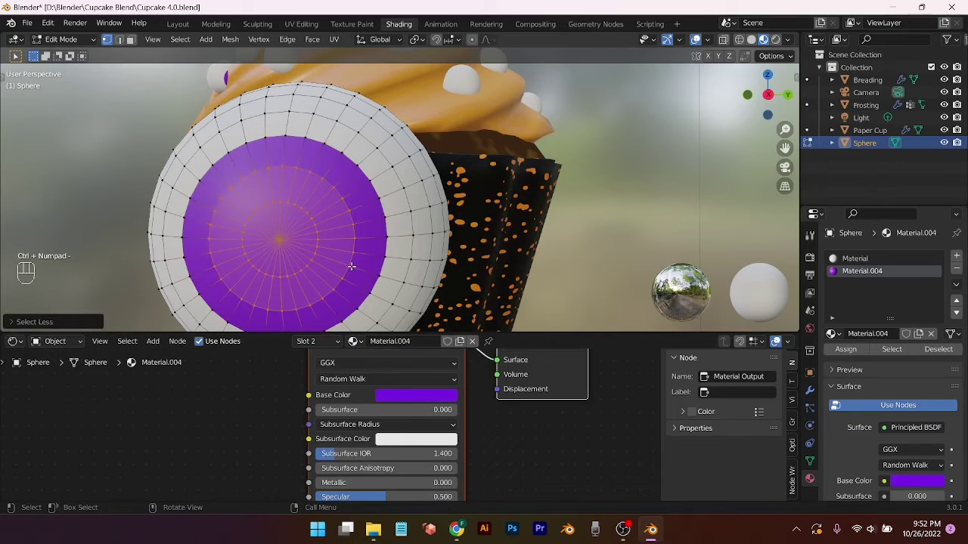
pyautogui.press('ctrl+KP_Subtract')
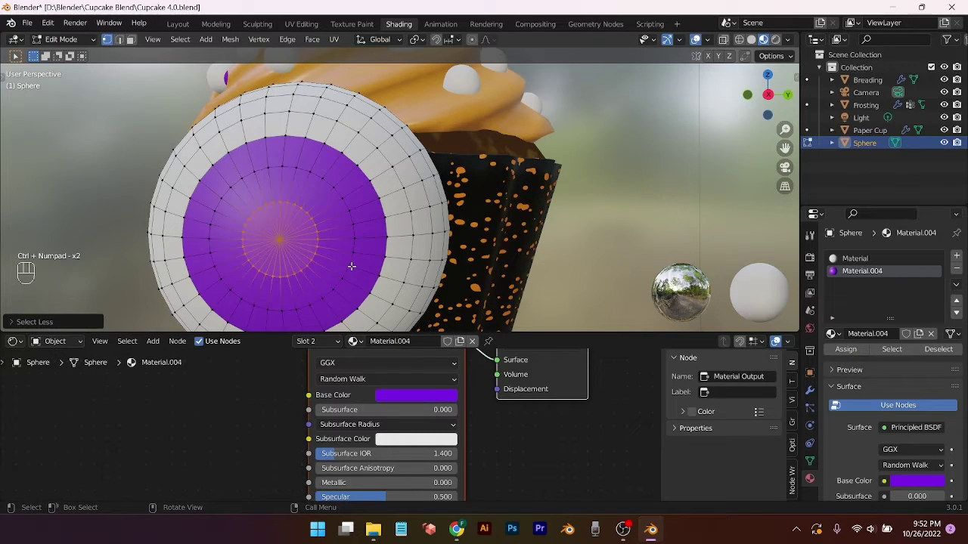
pyautogui.click(957, 255)
pyautogui.click(869, 335)
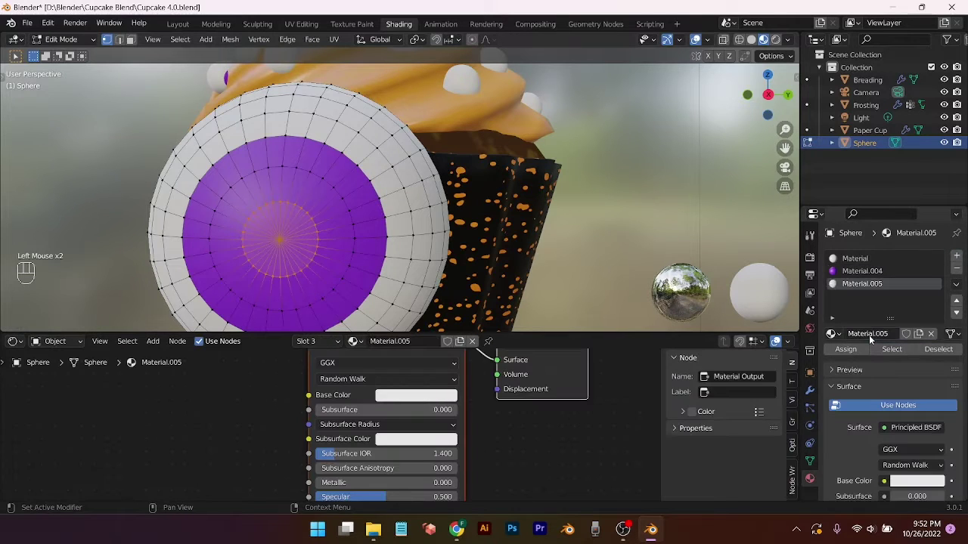
pyautogui.click(854, 352)
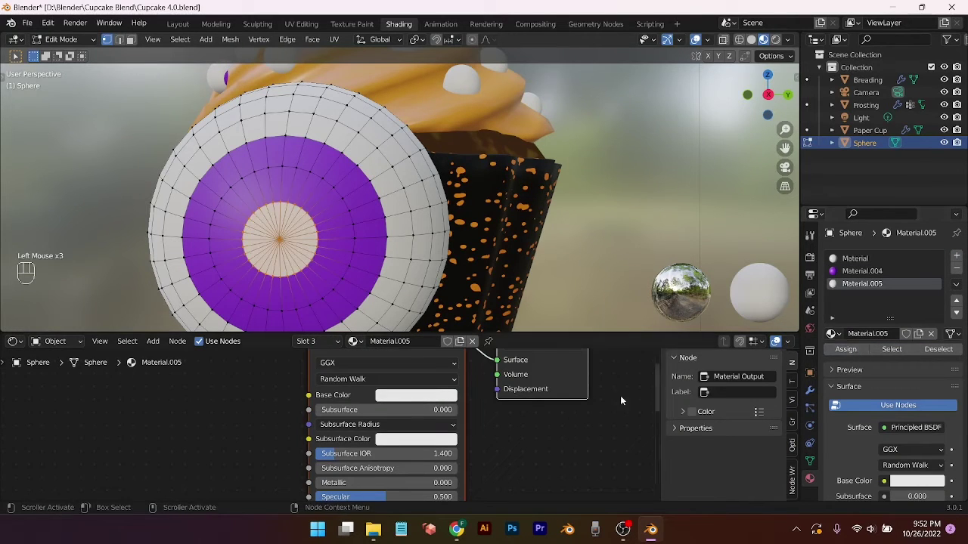
# Darken the pupil material's base color to black, with a value of 0.002
pyautogui.click(442, 396)
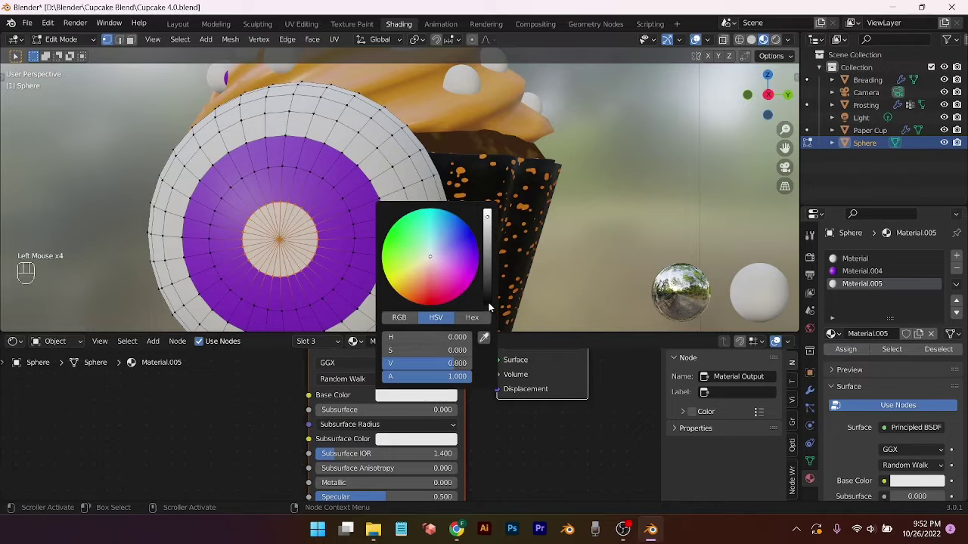
pyautogui.click(488, 306)
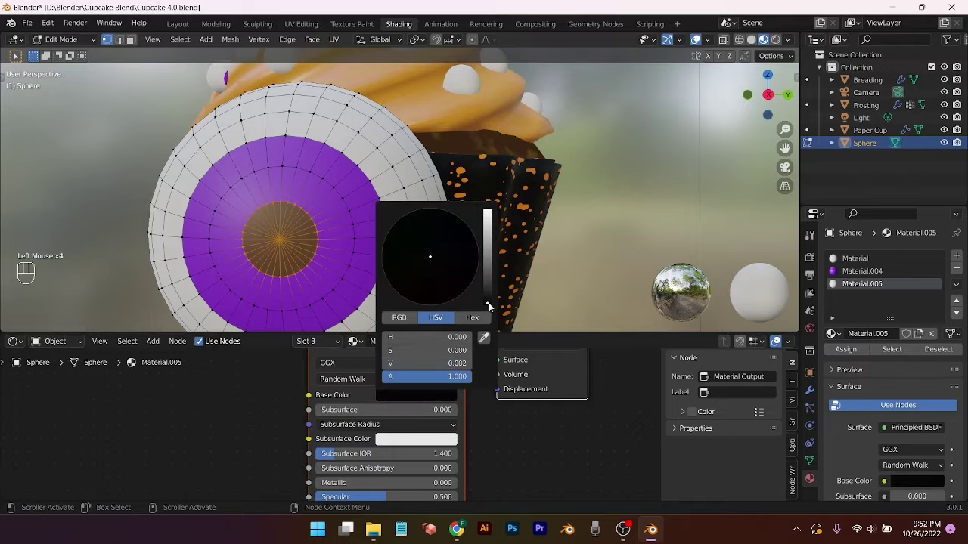
pyautogui.click(551, 282)
pyautogui.scroll(-4, 435, 294)
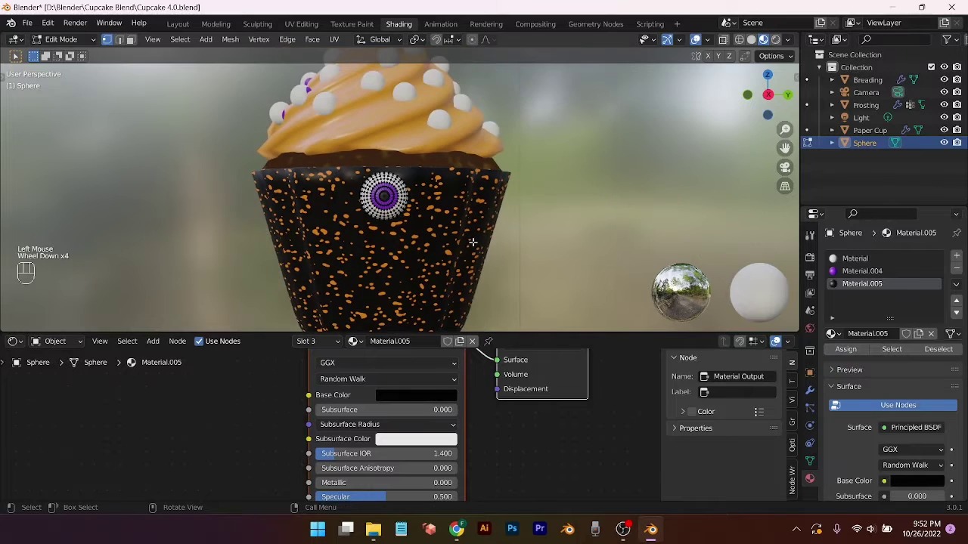
# Return to Object Mode and inspect the colored eyeball and its copies on the frosting
pyautogui.press('Tab')
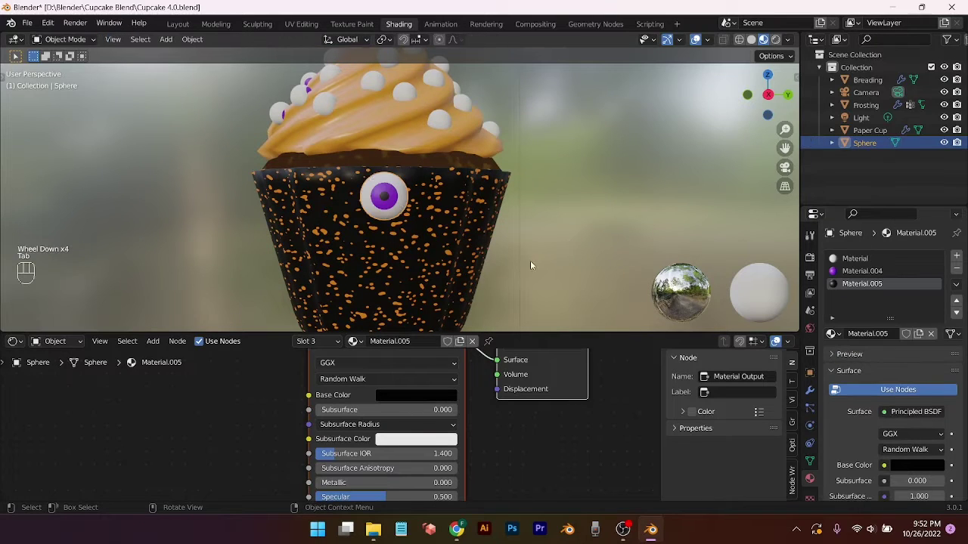
pyautogui.scroll(3, 530, 266)
pyautogui.moveTo(529, 267); pyautogui.dragTo(429, 300, button='middle')
pyautogui.scroll(2, 429, 300)
pyautogui.scroll(3, 443, 288)
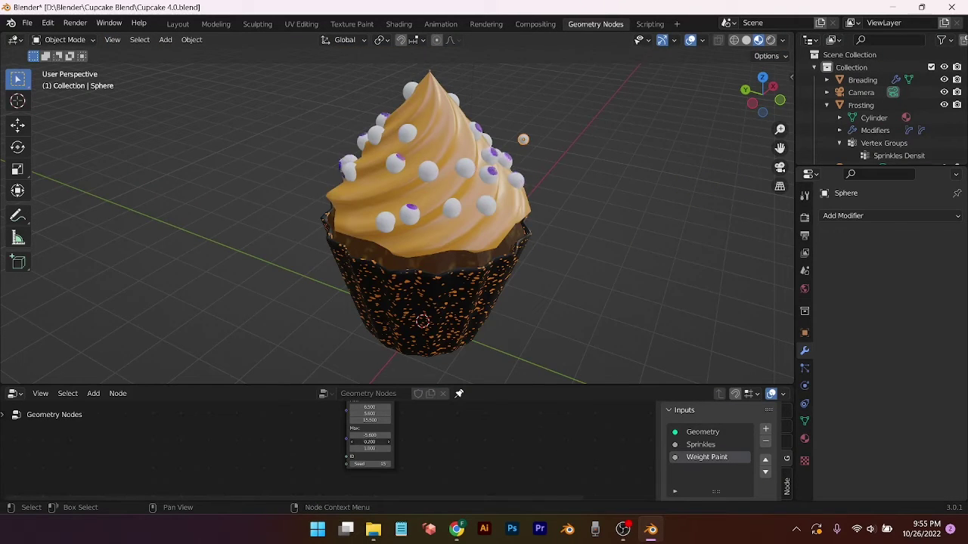
# Increase the Y maximum of the Random Value node so the irises of the scattered eyeballs turn outward, checking from several sides
pyautogui.moveTo(370, 442); pyautogui.dragTo(423, 442)
pyautogui.moveTo(454, 303); pyautogui.dragTo(466, 243, button='middle')
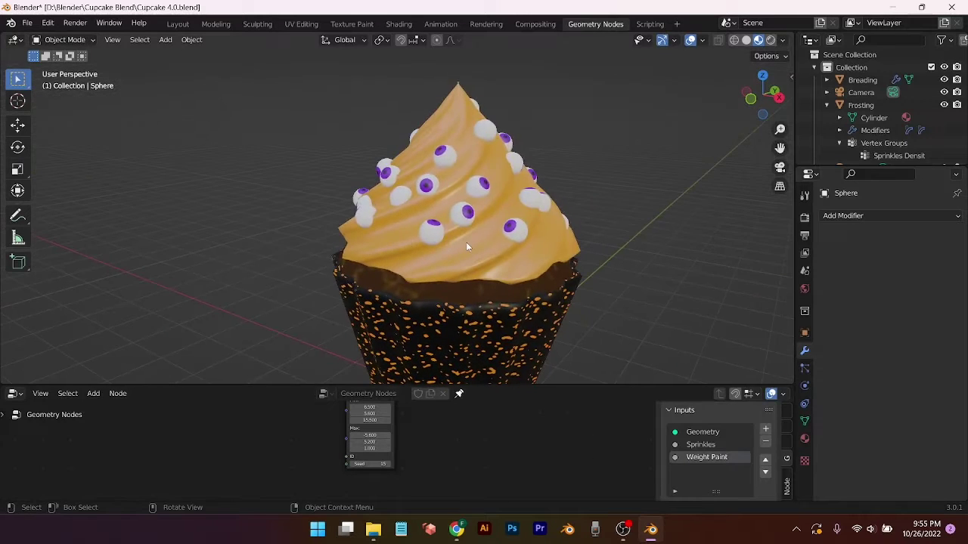
pyautogui.scroll(-4, 466, 242)
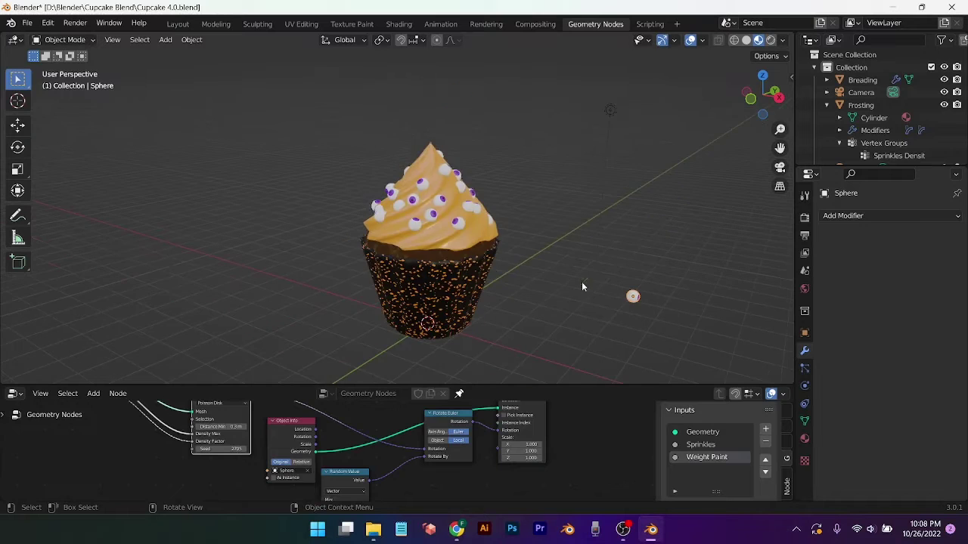
pyautogui.moveTo(582, 287); pyautogui.dragTo(542, 317, button='middle')
pyautogui.scroll(3, 542, 318)
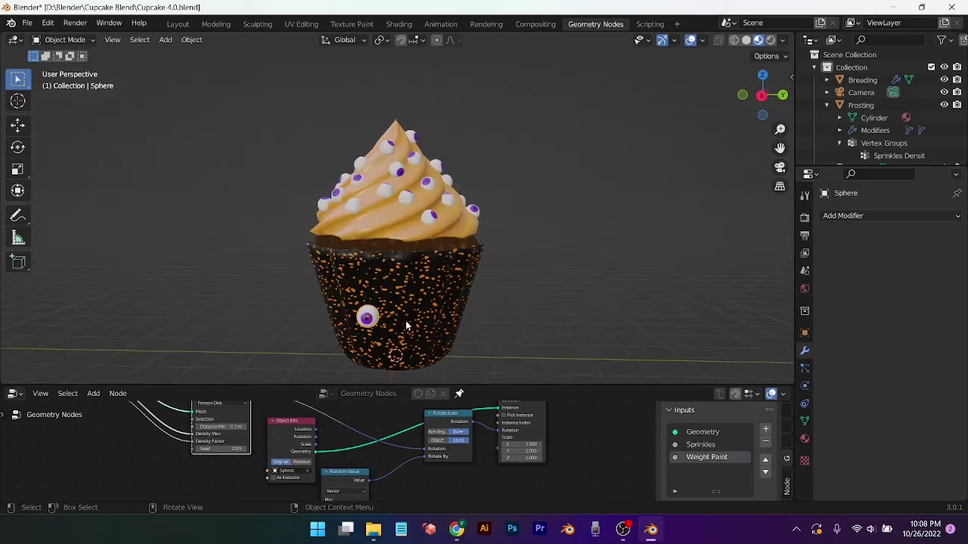
pyautogui.moveTo(406, 325); pyautogui.dragTo(411, 311, button='middle')
pyautogui.scroll(3, 411, 312)
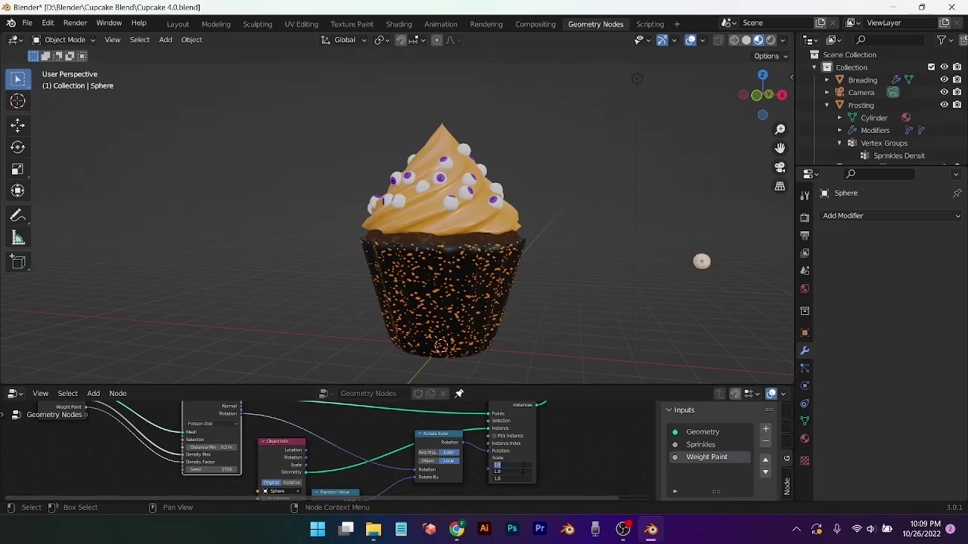
# Set the Instance on Points scale to 1.2 on all three axes to enlarge the eyeballs on the frosting
pyautogui.press('Return')
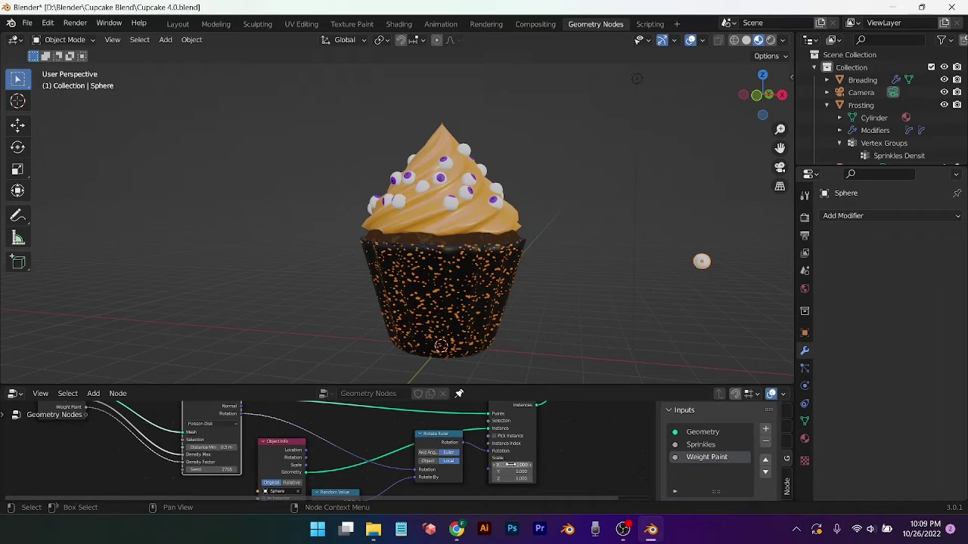
pyautogui.moveTo(514, 465)
pyautogui.mouseDown()
pyautogui.moveTo(547, 479)
pyautogui.moveTo(508, 479)
pyautogui.moveTo(525, 479)
pyautogui.mouseUp()
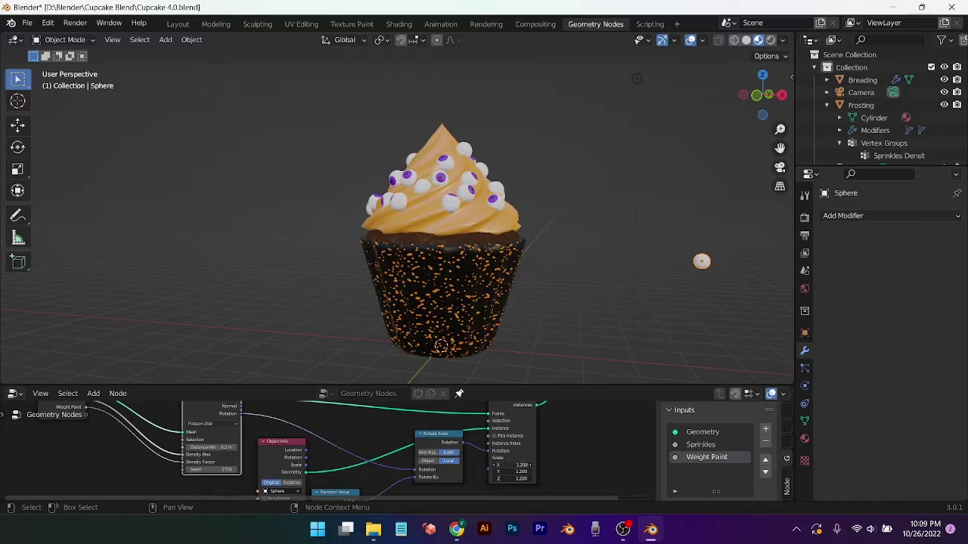
pyautogui.moveTo(583, 324); pyautogui.dragTo(489, 305, button='middle')
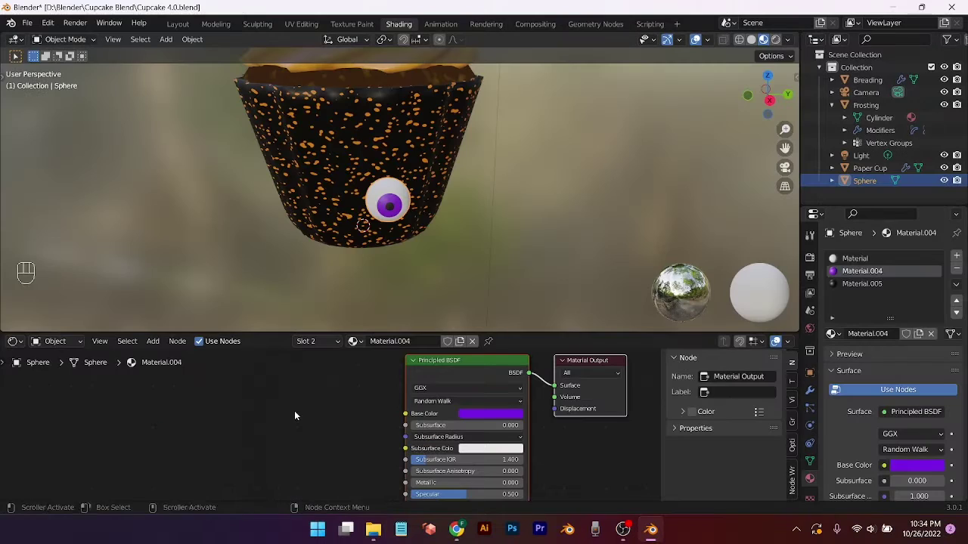
# Add an Object Info node to the iris material and connect its Random output to the Principled BSDF base color
pyautogui.hotkey('shift', 'a')
pyautogui.moveTo(294, 410)
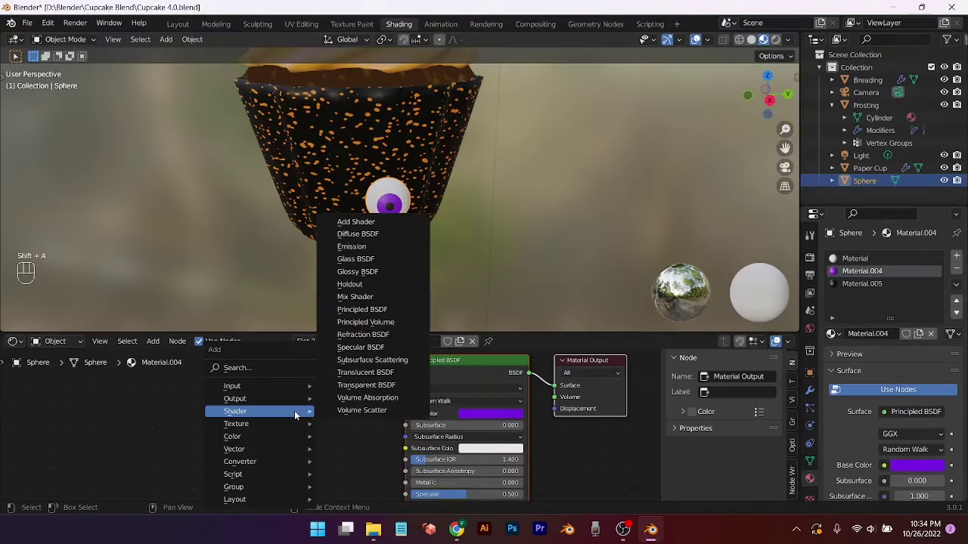
pyautogui.click(275, 368)
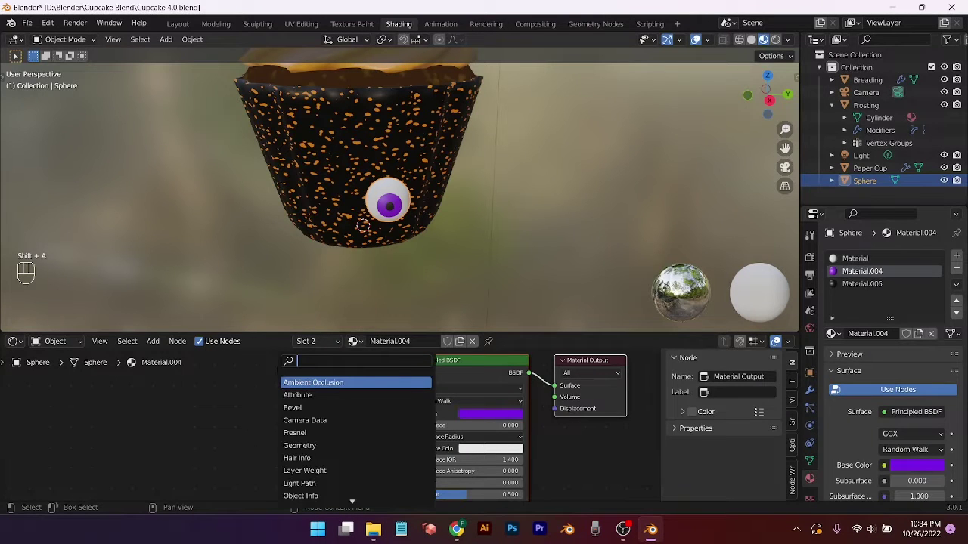
pyautogui.write('ob')
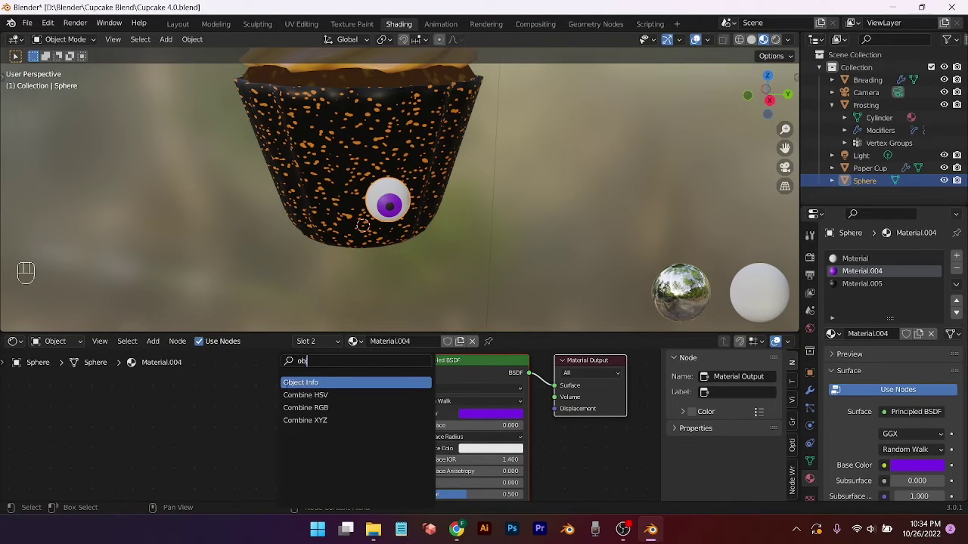
pyautogui.click(286, 385)
pyautogui.click(133, 398)
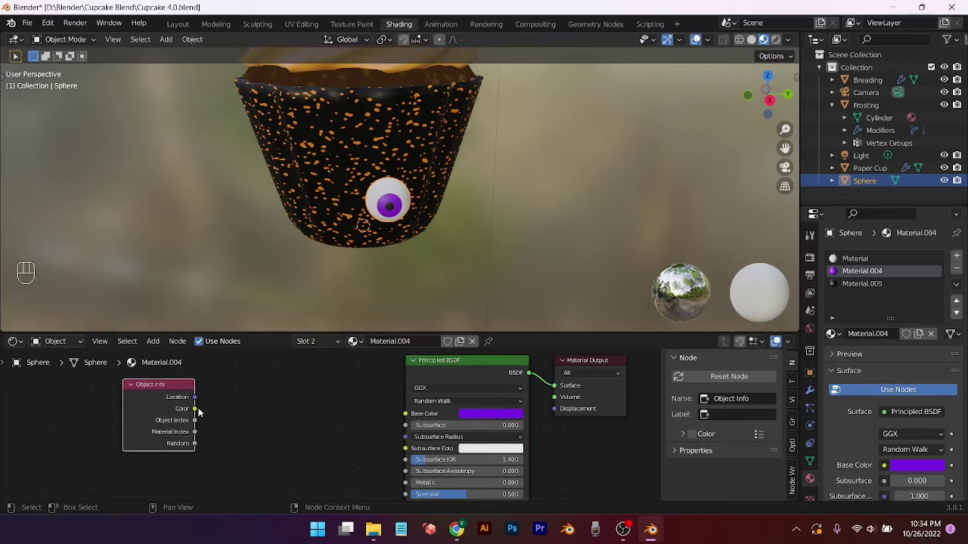
pyautogui.moveTo(195, 444); pyautogui.dragTo(405, 413)
# Insert a ColorRamp node between the Object Info Random output and the iris base color, and check the eyeballs on the frosting
pyautogui.hotkey('shift', 'a')
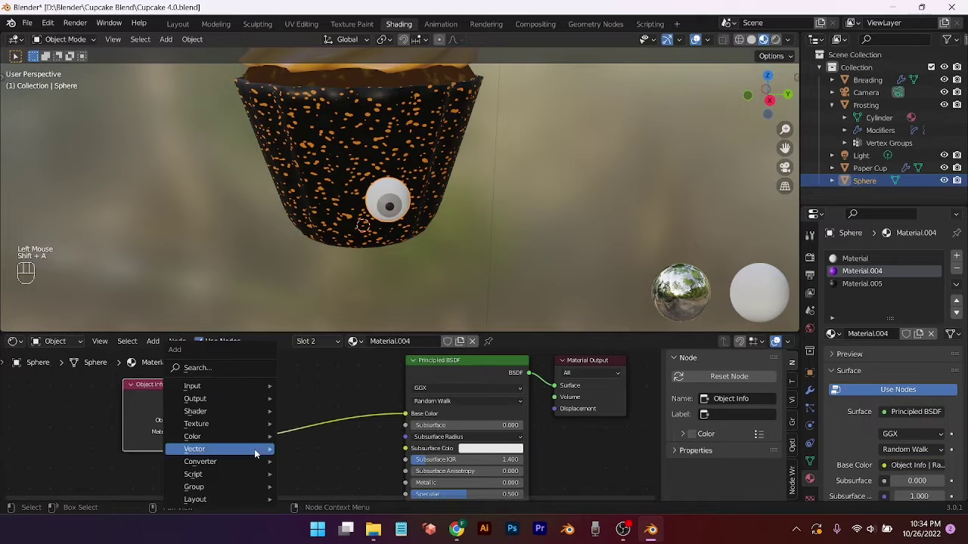
pyautogui.hotkey('shift', 'a')
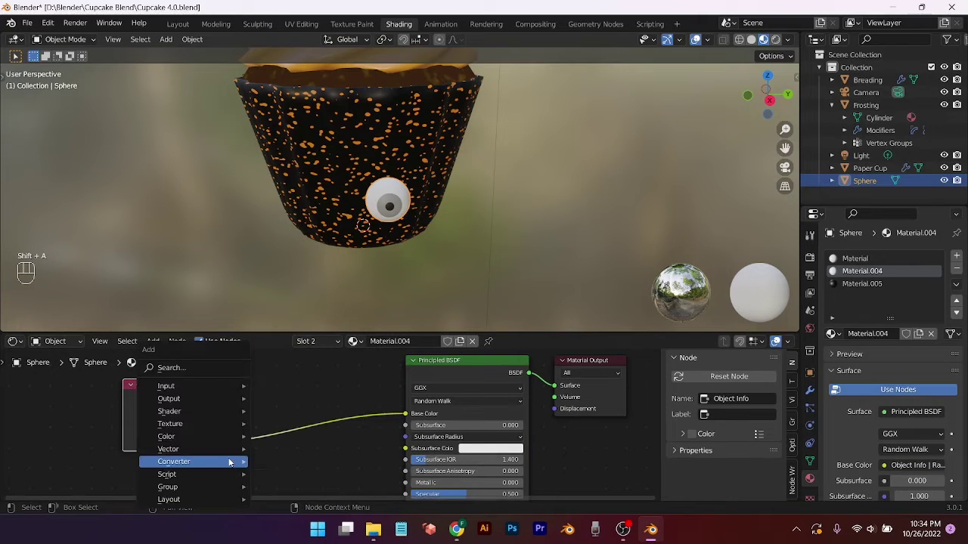
pyautogui.click(206, 371)
pyautogui.write('color')
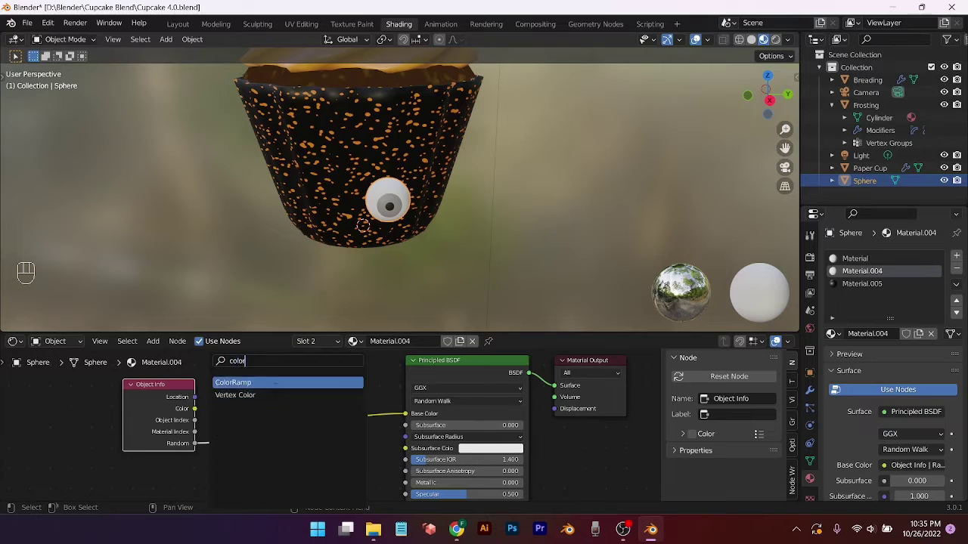
pyautogui.press('Return')
pyautogui.click(302, 388)
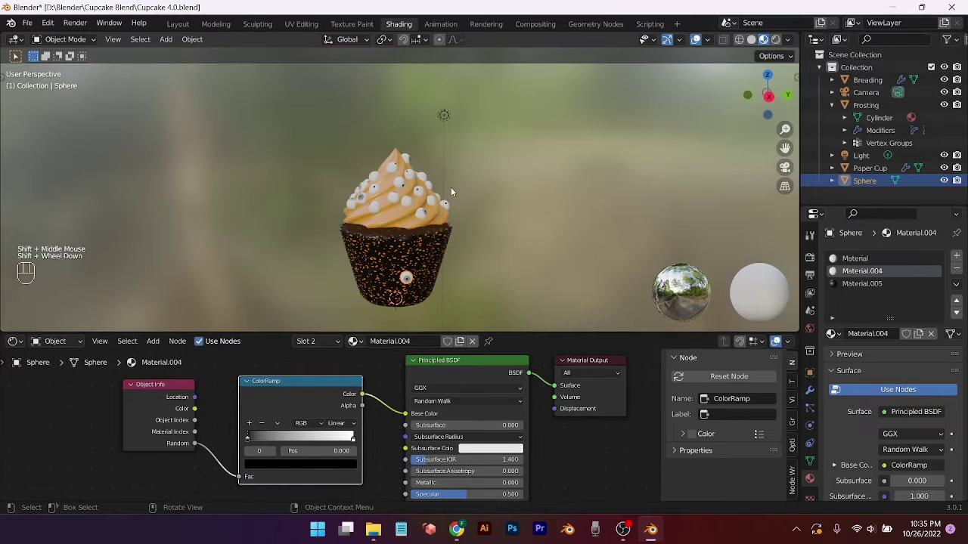
pyautogui.moveTo(450, 187); pyautogui.dragTo(455, 218, button='middle')
pyautogui.scroll(2, 455, 218)
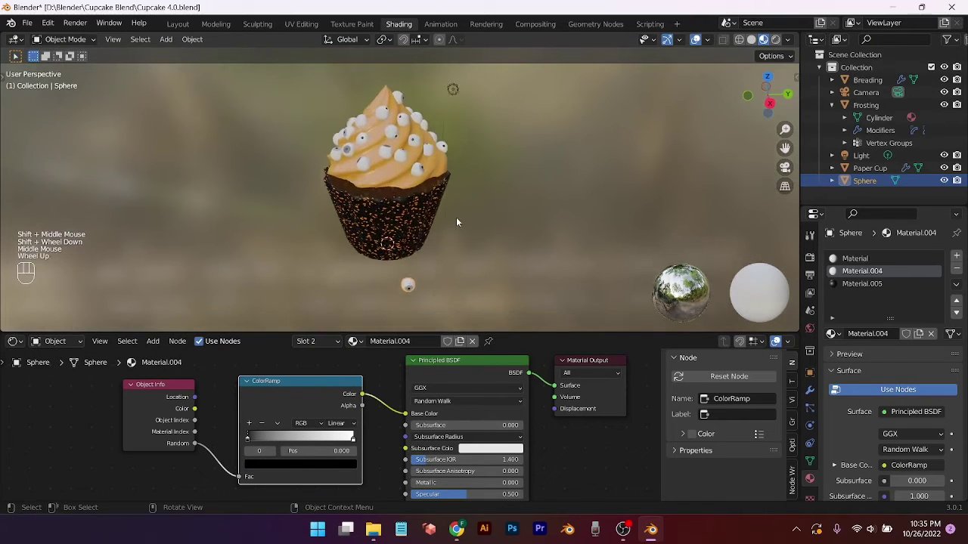
# Color the ColorRamp's first stop purple and move it to position 0.236
pyautogui.click(247, 441)
pyautogui.click(261, 464)
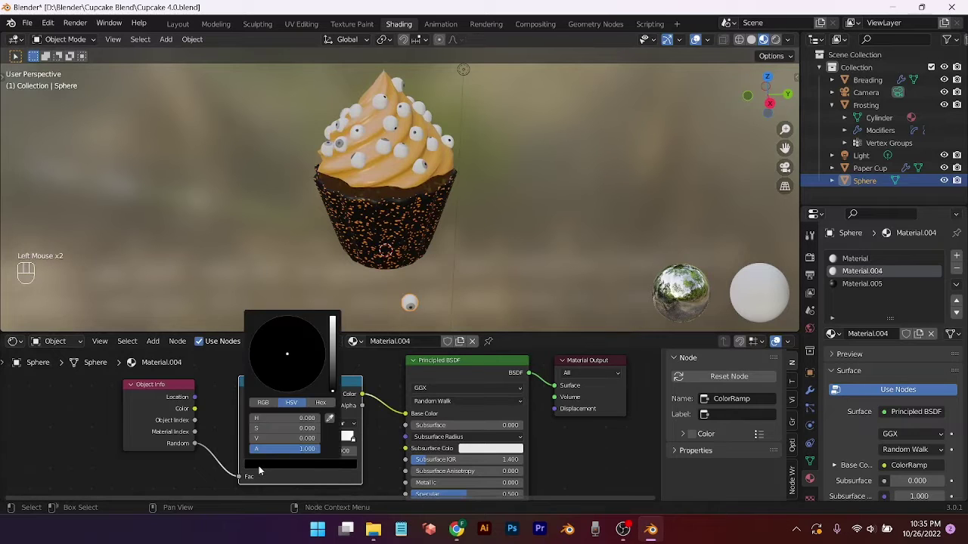
pyautogui.click(318, 361)
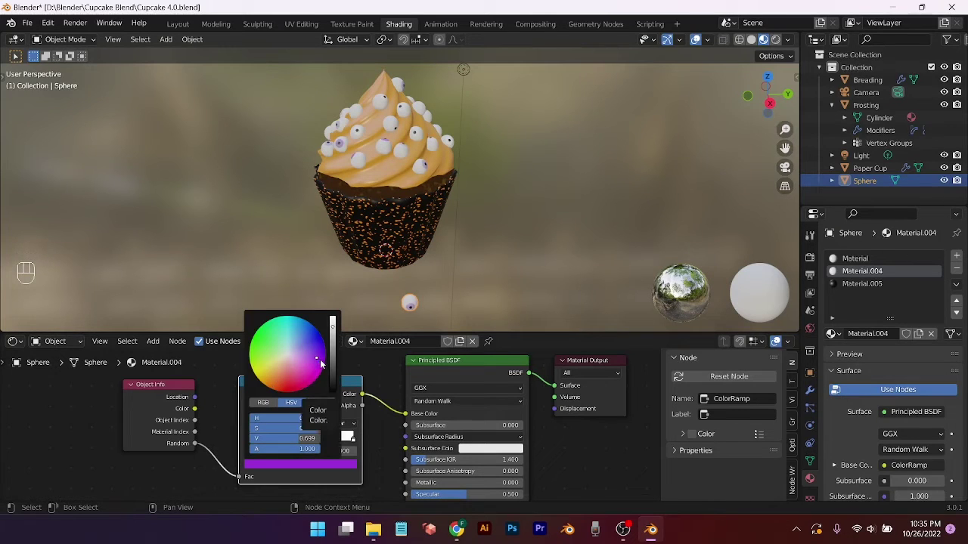
pyautogui.click(323, 363)
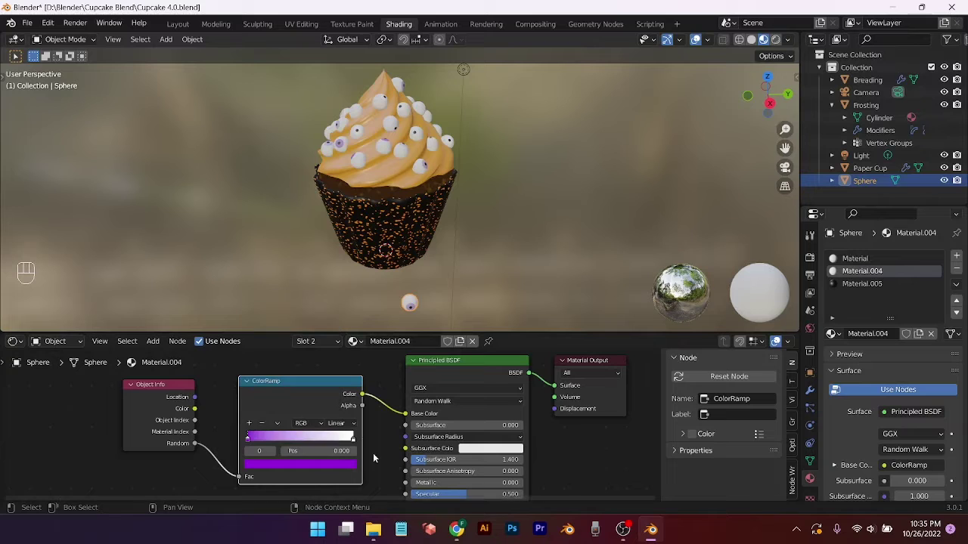
pyautogui.moveTo(246, 443); pyautogui.dragTo(275, 460)
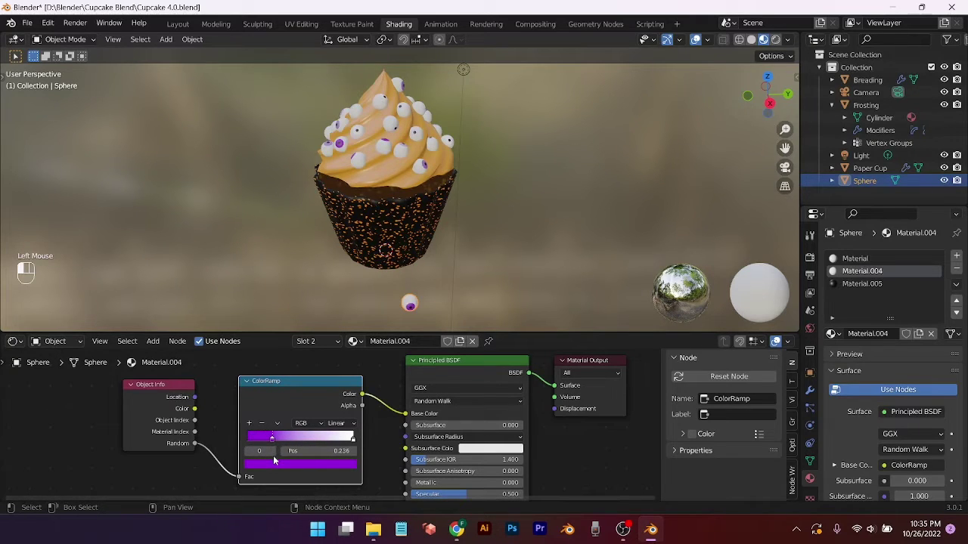
# Move the ColorRamp's second stop to position 0.696 and color it green with hue 0.336, saturation 0.977 and value 0.398
pyautogui.click(353, 439)
pyautogui.moveTo(352, 438); pyautogui.dragTo(345, 438)
pyautogui.moveTo(328, 441); pyautogui.dragTo(320, 442)
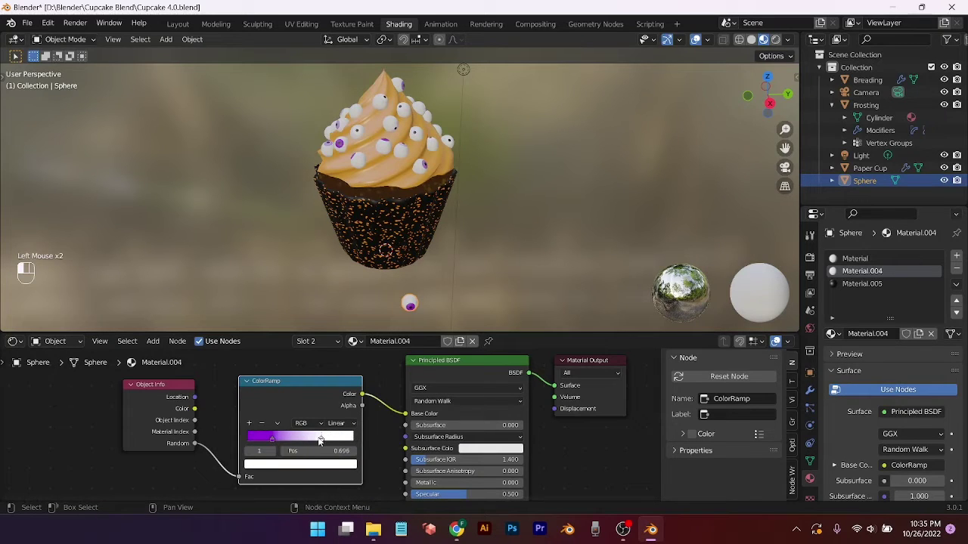
pyautogui.click(331, 465)
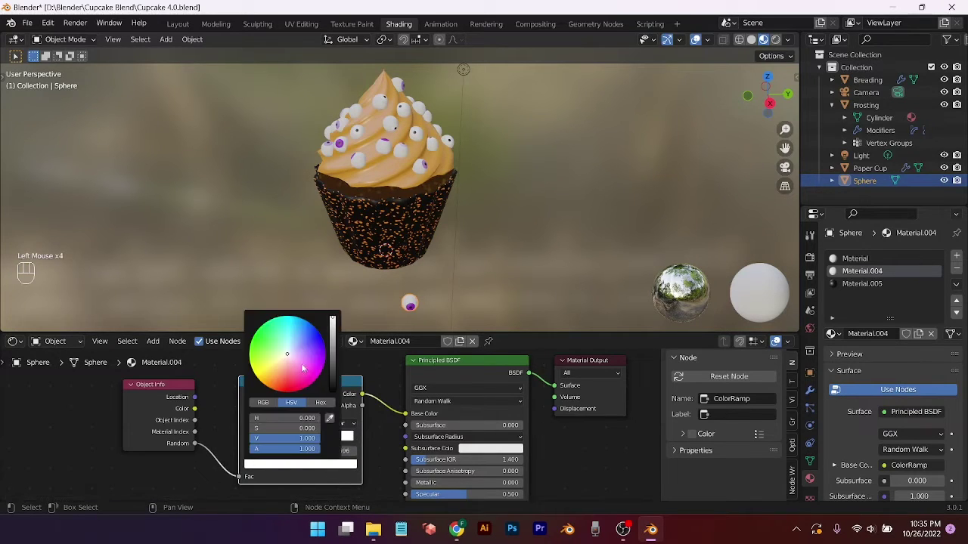
pyautogui.click(260, 338)
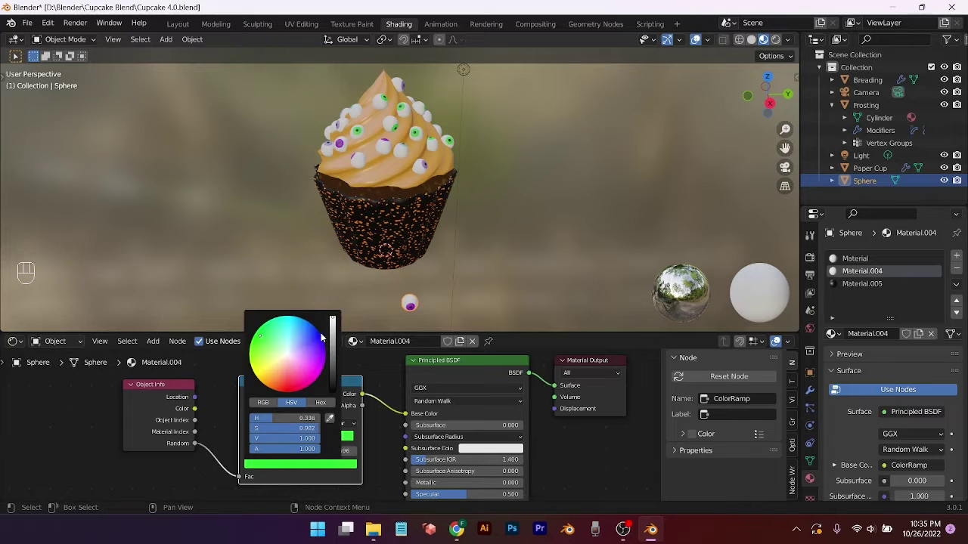
pyautogui.moveTo(332, 323); pyautogui.dragTo(338, 344)
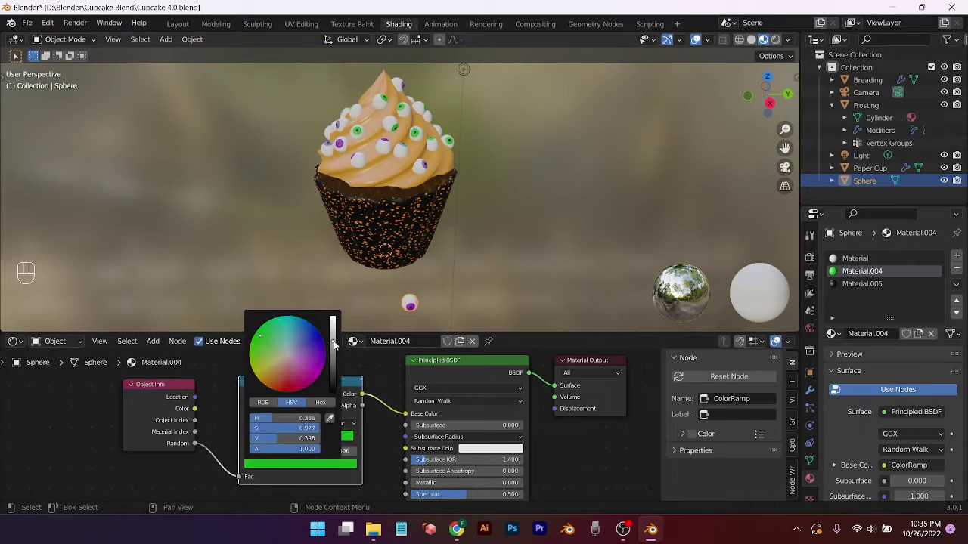
pyautogui.scroll(-1, 392, 439)
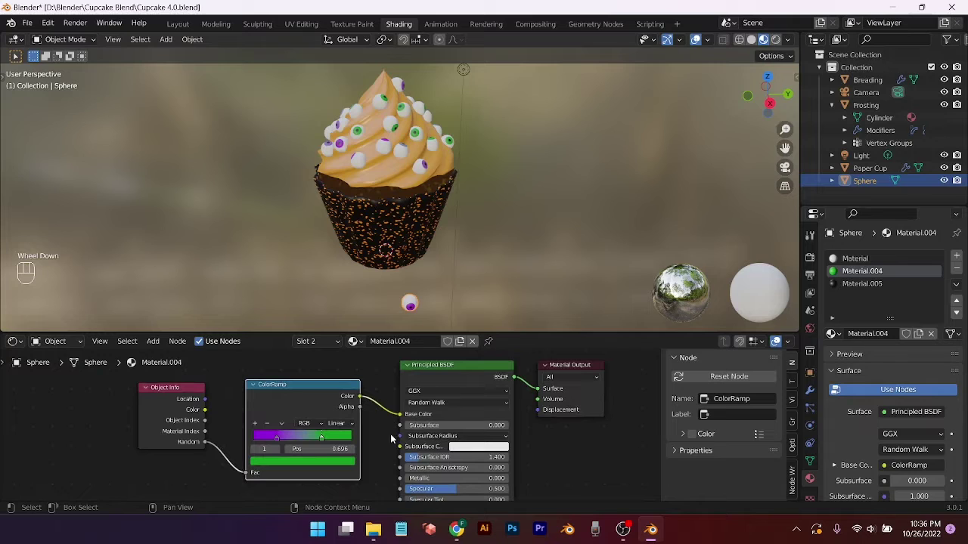
# Set the white eyeball material's roughness to 0.289
pyautogui.click(870, 259)
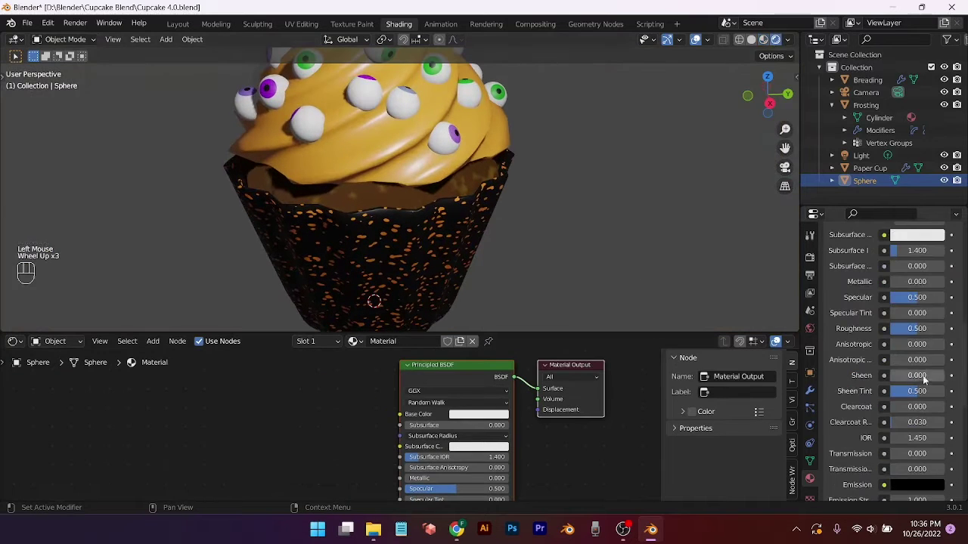
pyautogui.click(917, 329)
pyautogui.write('0.225')
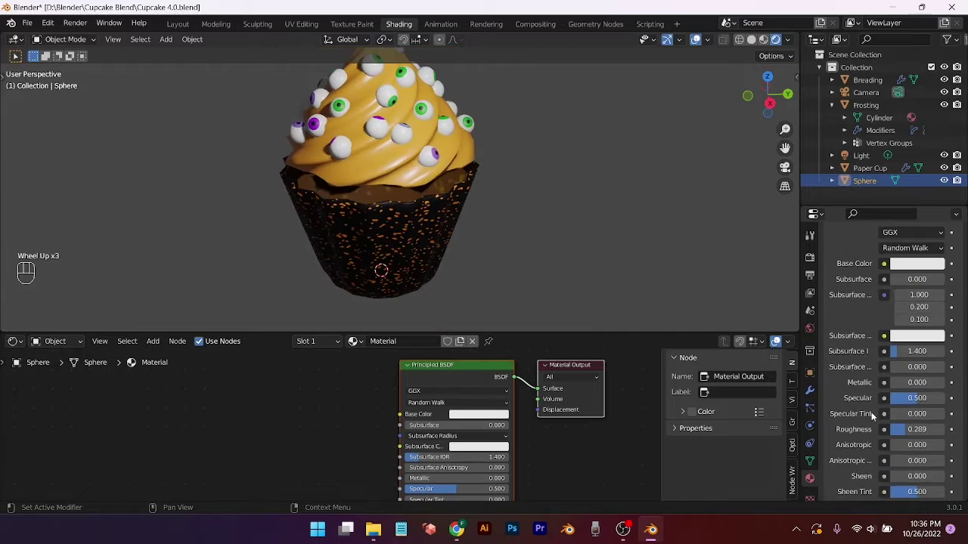
pyautogui.moveTo(916, 398)
pyautogui.mouseDown()
pyautogui.moveTo(885, 398)
pyautogui.moveTo(945, 397)
pyautogui.moveTo(922, 398)
pyautogui.mouseUp()
pyautogui.scroll(5, 873, 317)
# Set the iris material's specular to 0.739 and adjust its roughness
pyautogui.click(873, 275)
pyautogui.scroll(-4, 892, 340)
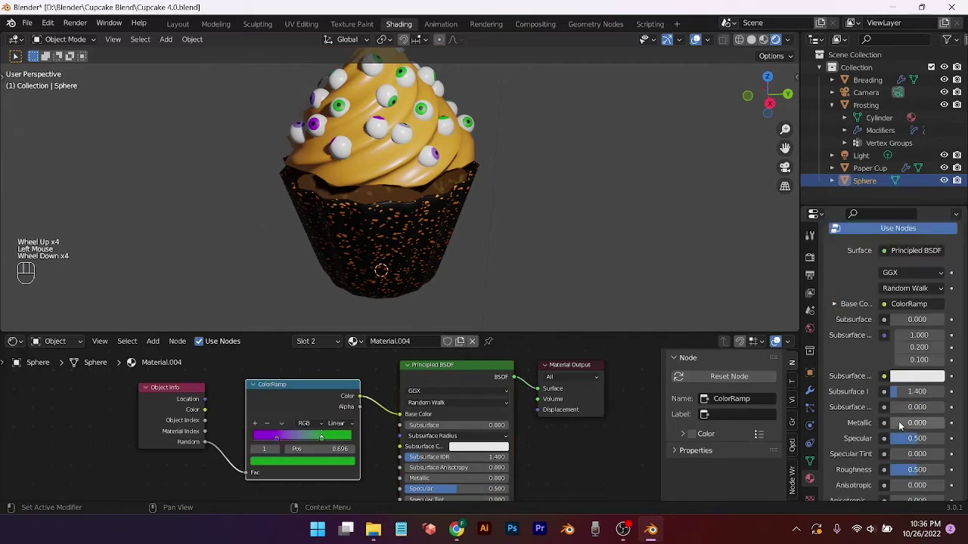
pyautogui.click(926, 418)
pyautogui.scroll(-4, 915, 378)
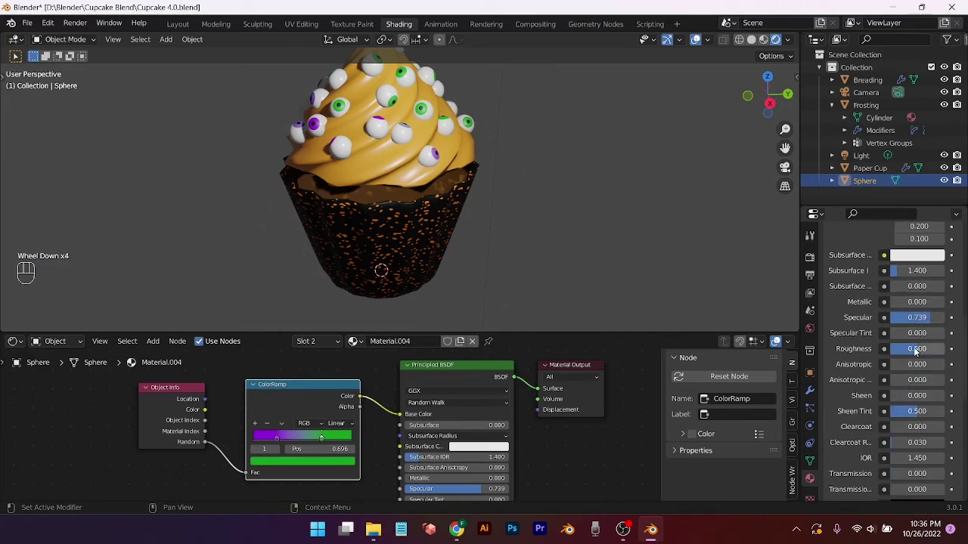
pyautogui.moveTo(916, 348); pyautogui.dragTo(930, 317)
# Set the black pupil material's specular to 0.739 and adjust its roughness
pyautogui.scroll(4, 898, 356)
pyautogui.click(898, 352)
pyautogui.scroll(-7, 898, 357)
pyautogui.scroll(-1, 898, 357)
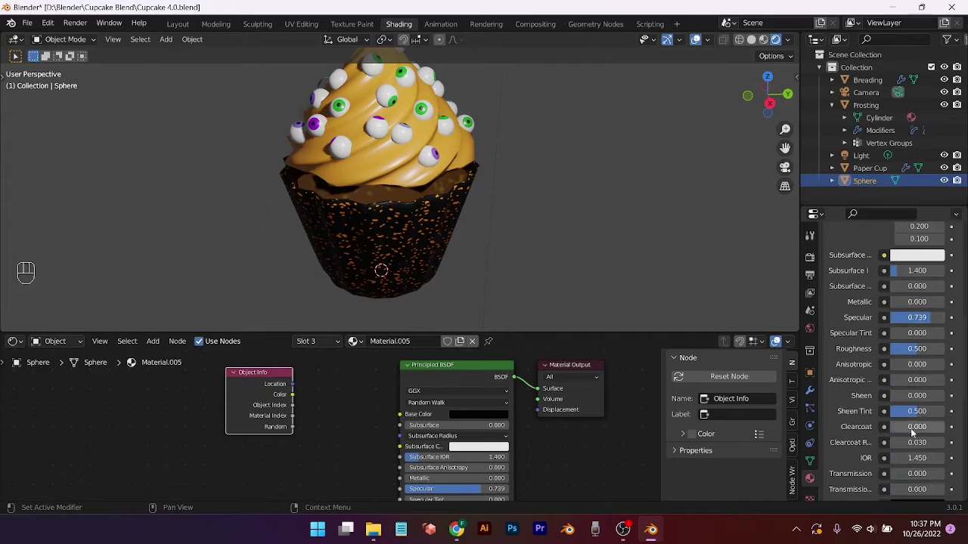
pyautogui.click(913, 350)
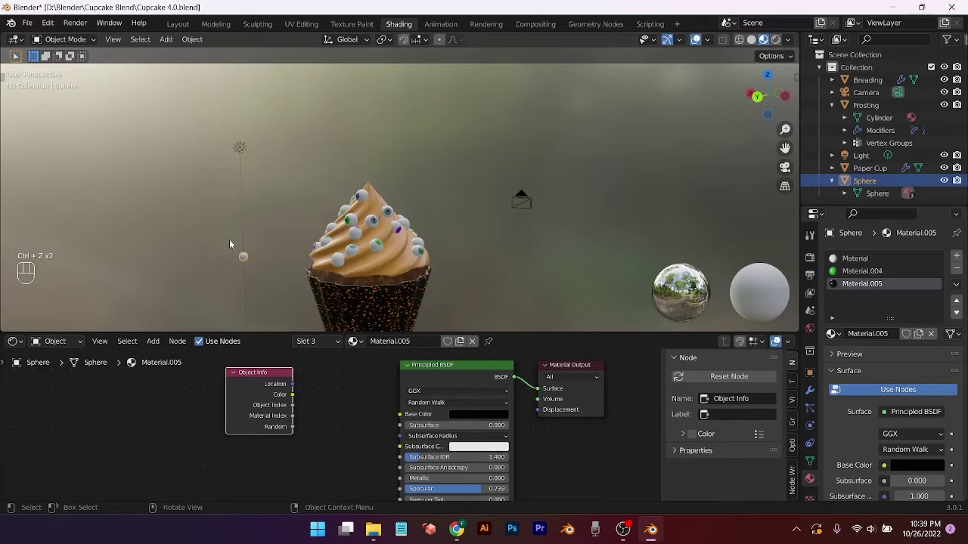
# Bring the iris ColorRamp's purple and green stops together near the middle, with the green stop at 0.496, for a sharp color split
pyautogui.click(866, 272)
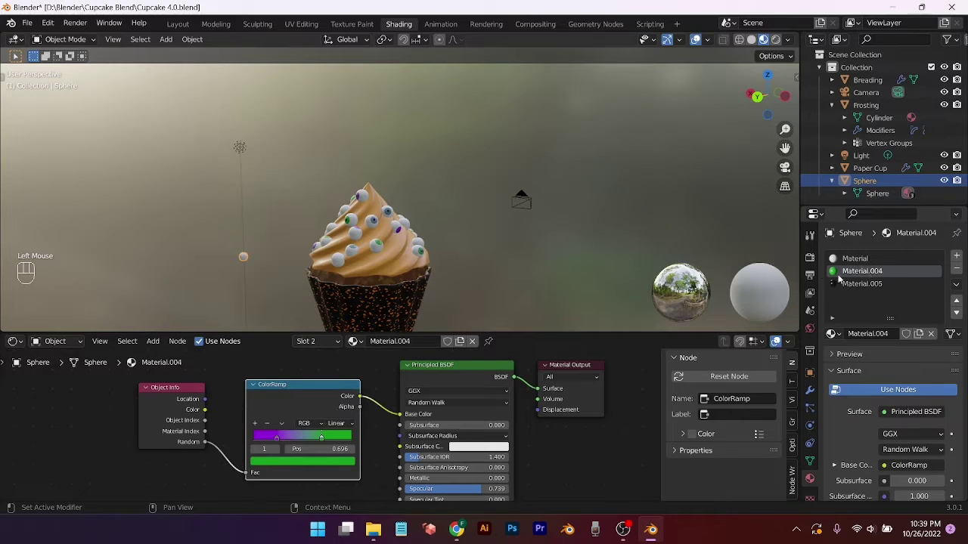
pyautogui.moveTo(424, 272); pyautogui.dragTo(459, 283, button='middle')
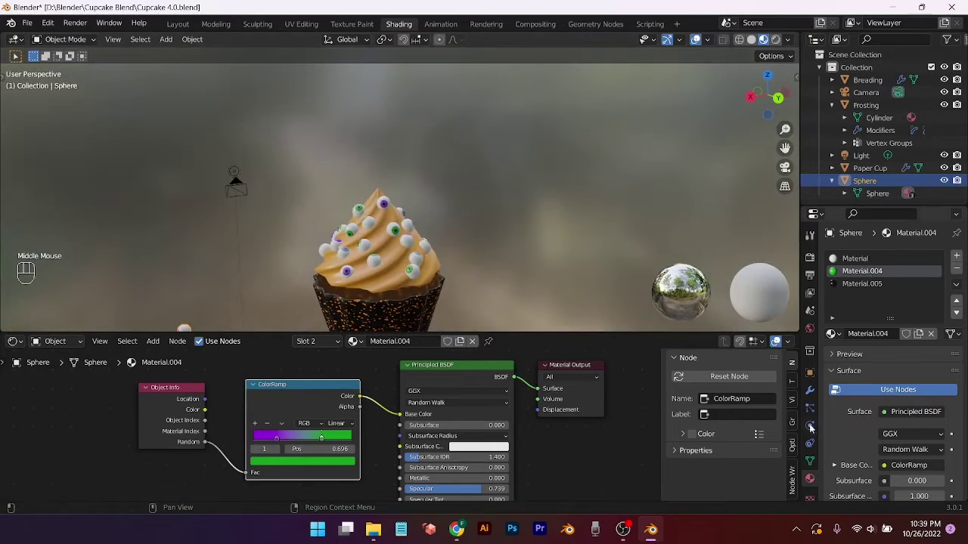
pyautogui.scroll(2, 389, 309)
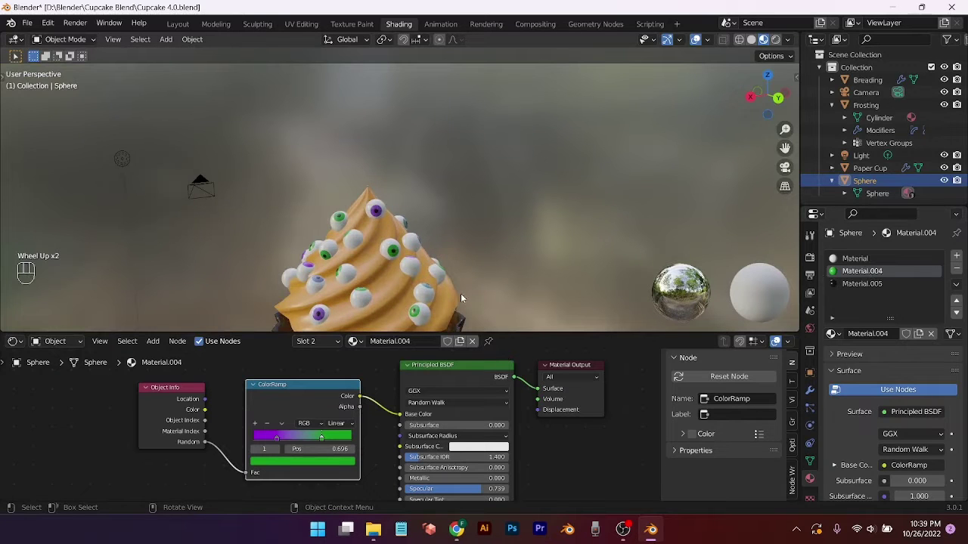
pyautogui.moveTo(461, 298); pyautogui.dragTo(463, 99, button='middle')
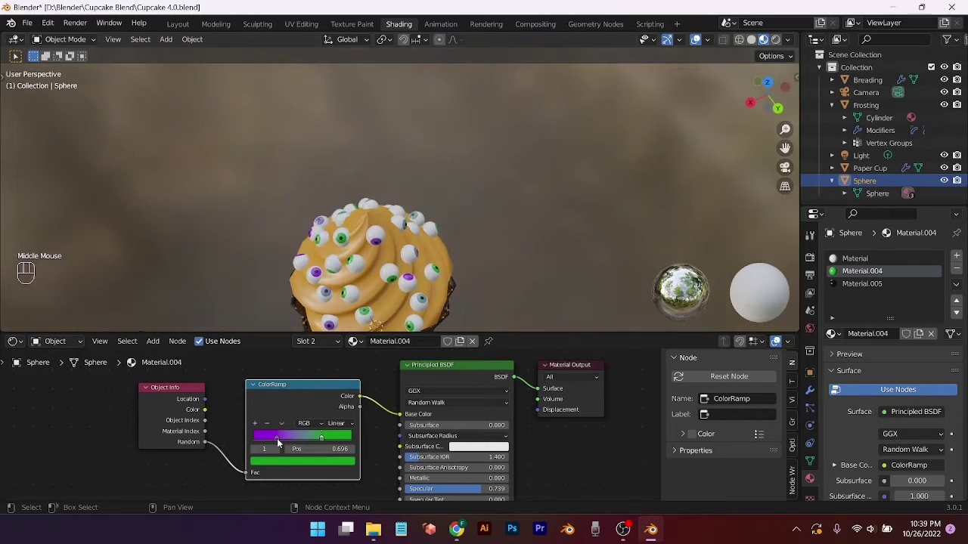
pyautogui.moveTo(277, 439); pyautogui.dragTo(299, 444)
pyautogui.click(321, 439)
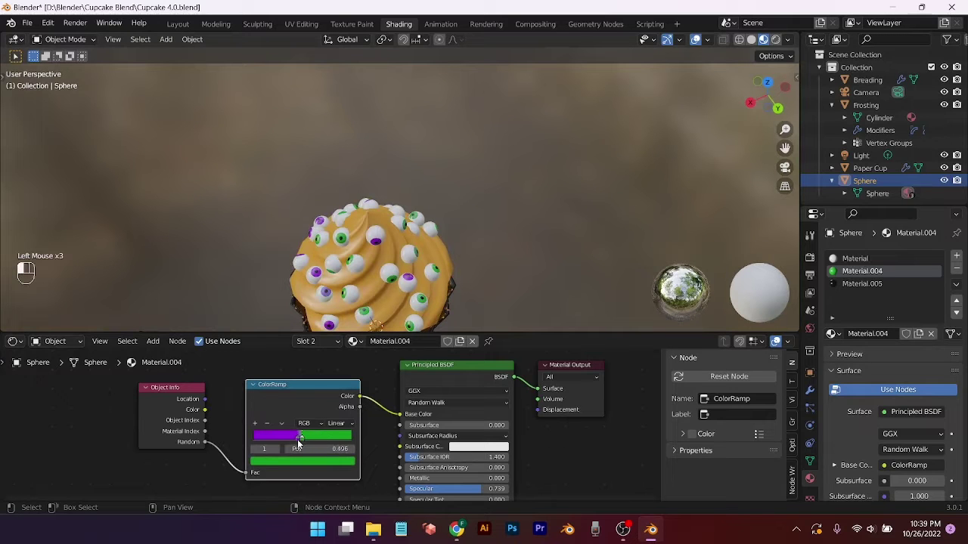
pyautogui.moveTo(363, 257); pyautogui.dragTo(418, 242, button='middle')
pyautogui.scroll(-2, 260, 206)
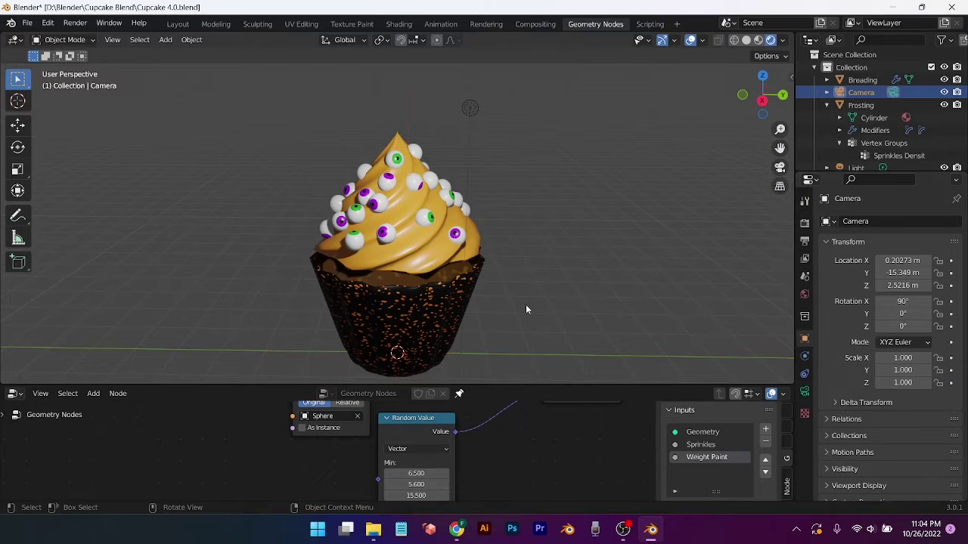
# Look at the cupcake through the camera and open the camera's lens settings
pyautogui.press('KP_0')
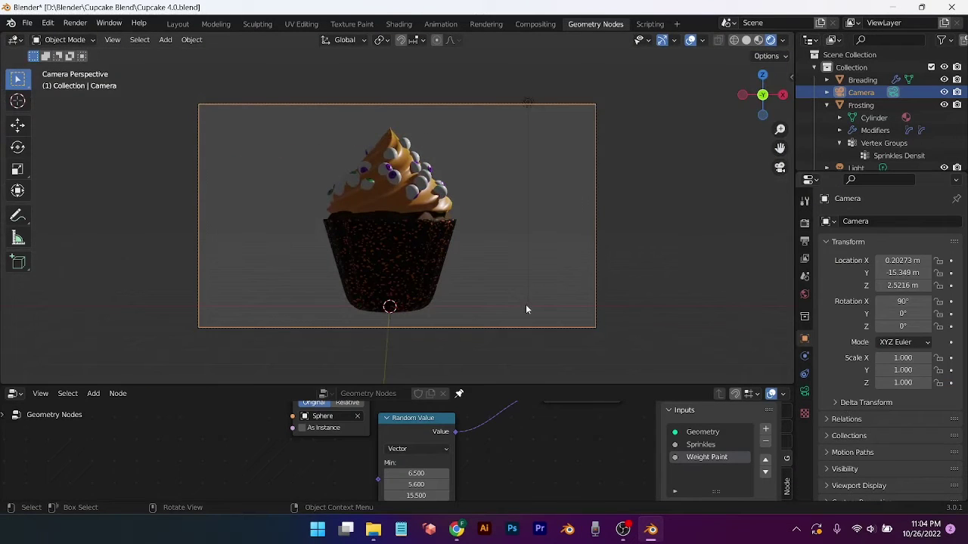
pyautogui.scroll(-1, 832, 446)
pyautogui.click(805, 391)
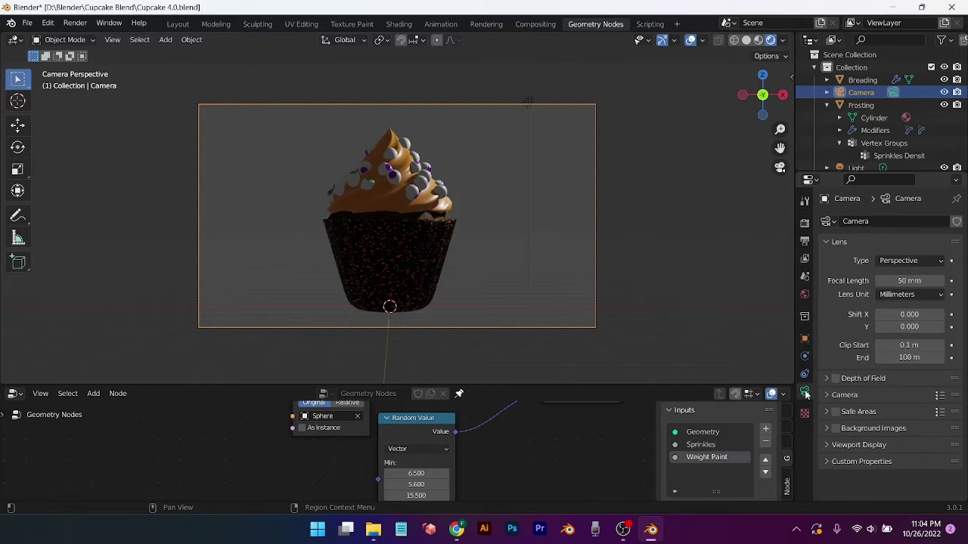
# Set the render output resolution to 1080 px wide by 1440 px high for a portrait frame
pyautogui.click(807, 242)
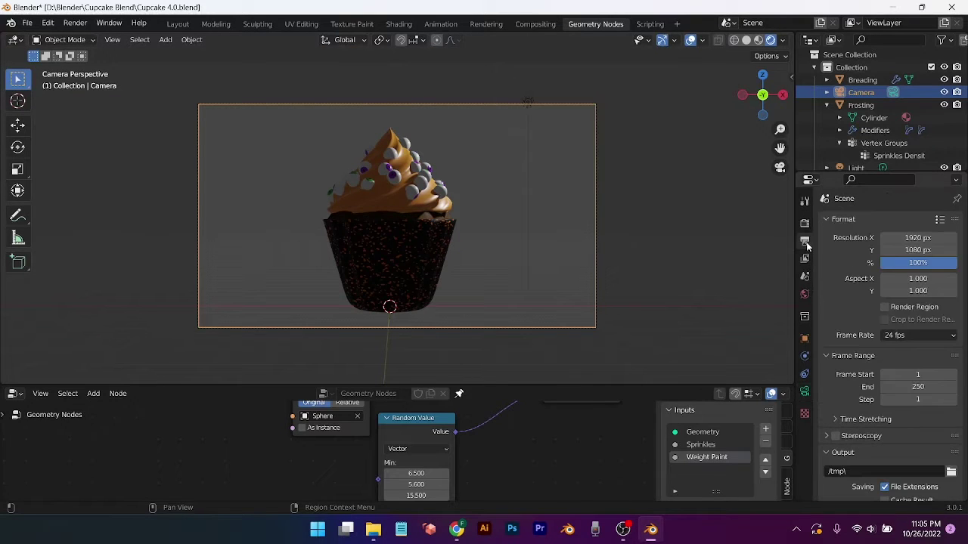
pyautogui.doubleClick(917, 250)
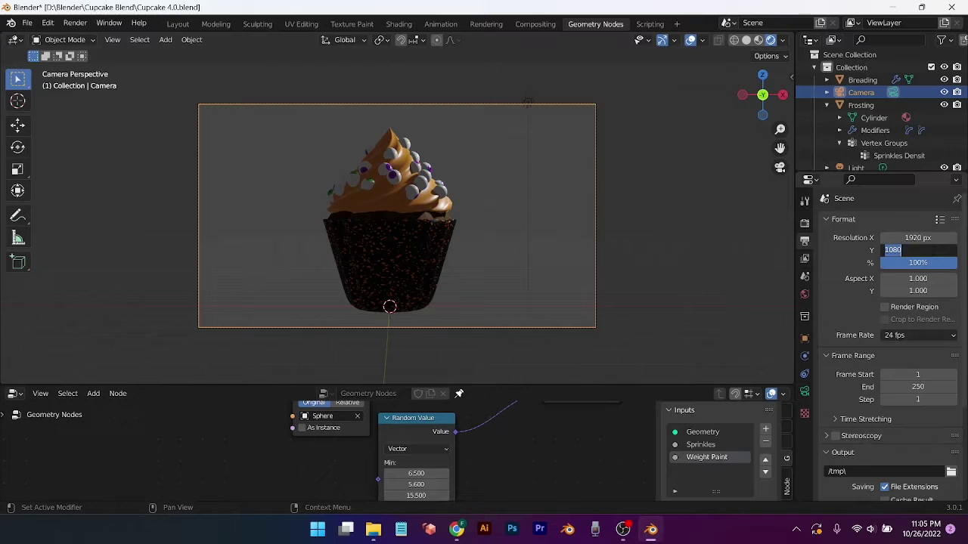
pyautogui.write('1440')
pyautogui.press('Return')
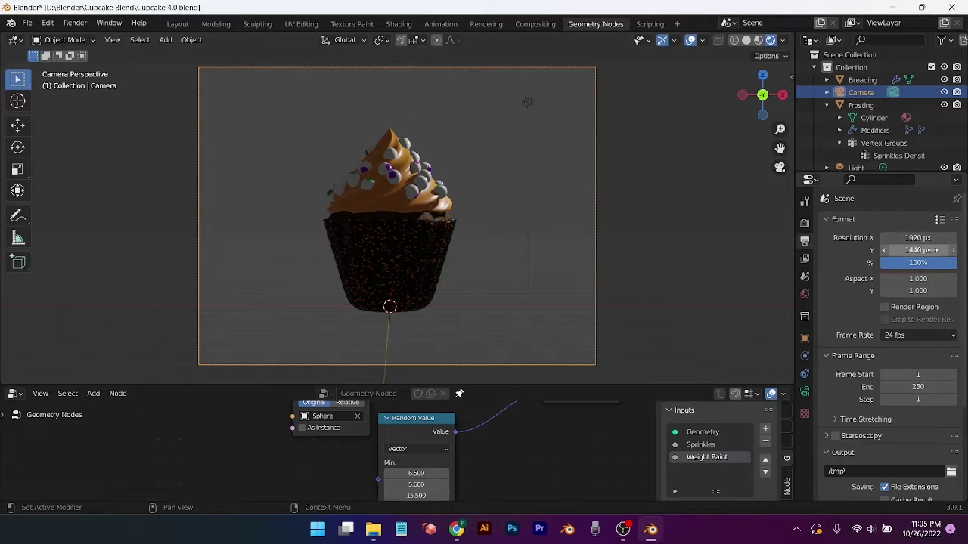
pyautogui.doubleClick(924, 237)
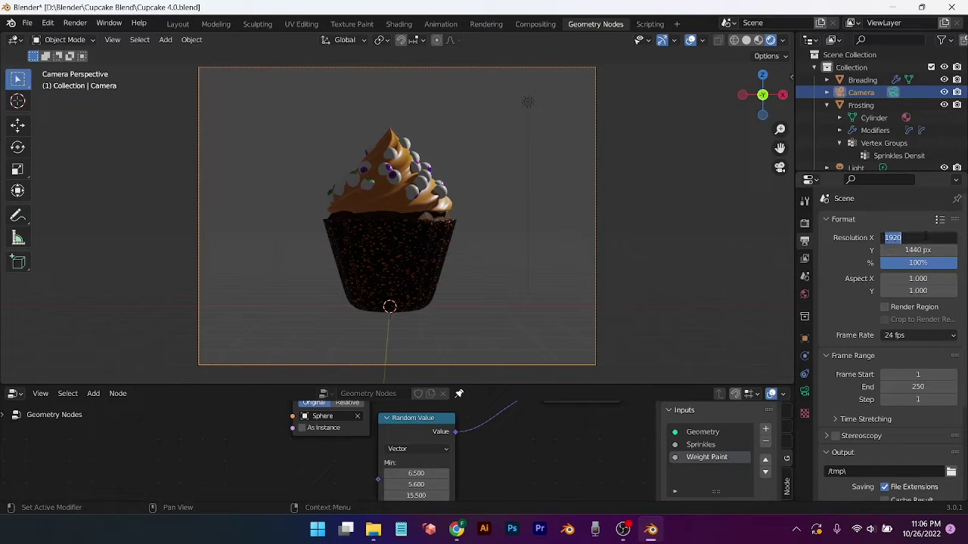
pyautogui.write('10')
pyautogui.press('Return')
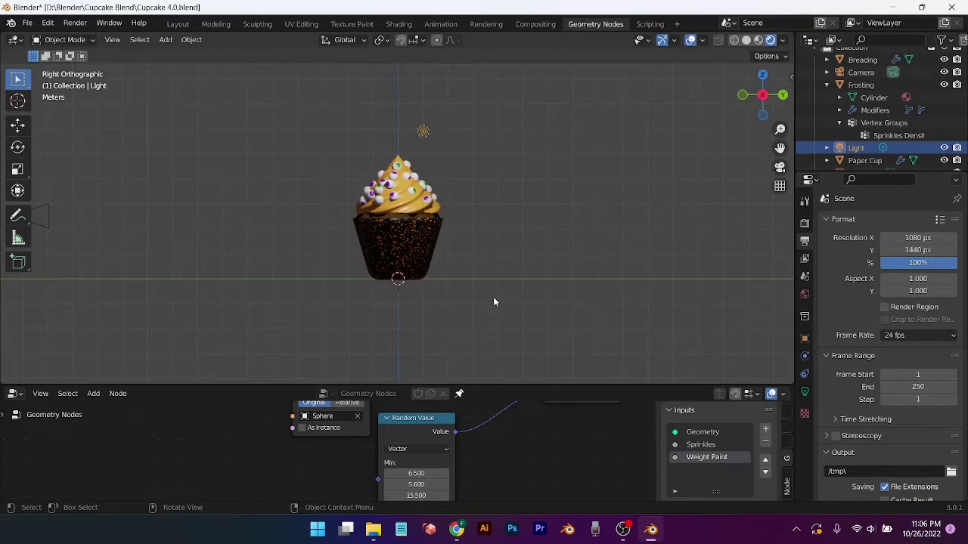
# Align the active camera to a right-side view of the cupcake and fit the camera frame in the viewport
pyautogui.scroll(3, 487, 303)
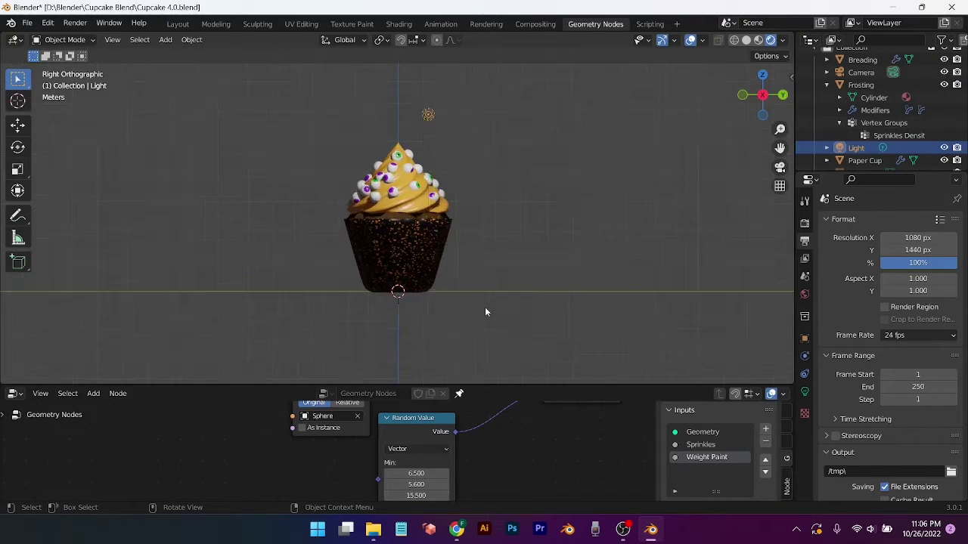
pyautogui.click(121, 40)
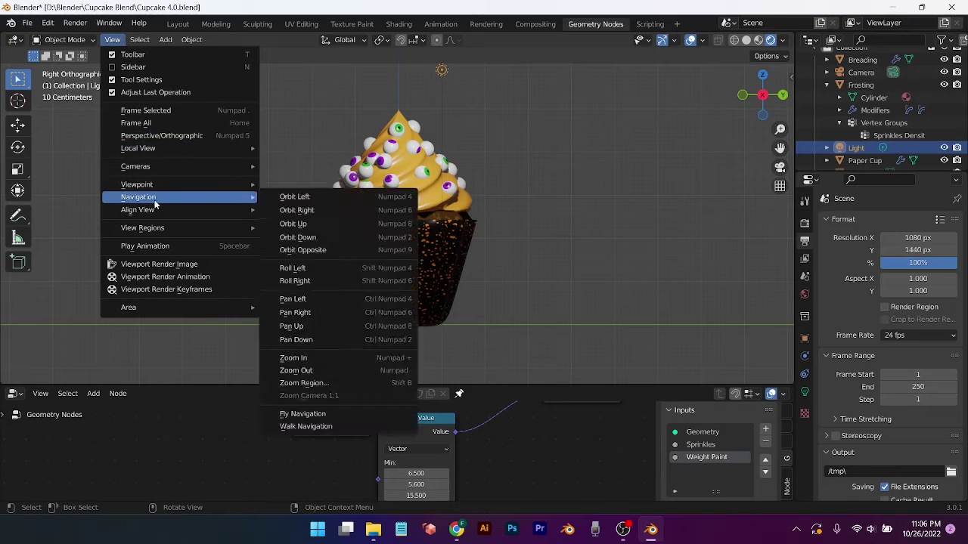
pyautogui.moveTo(158, 215)
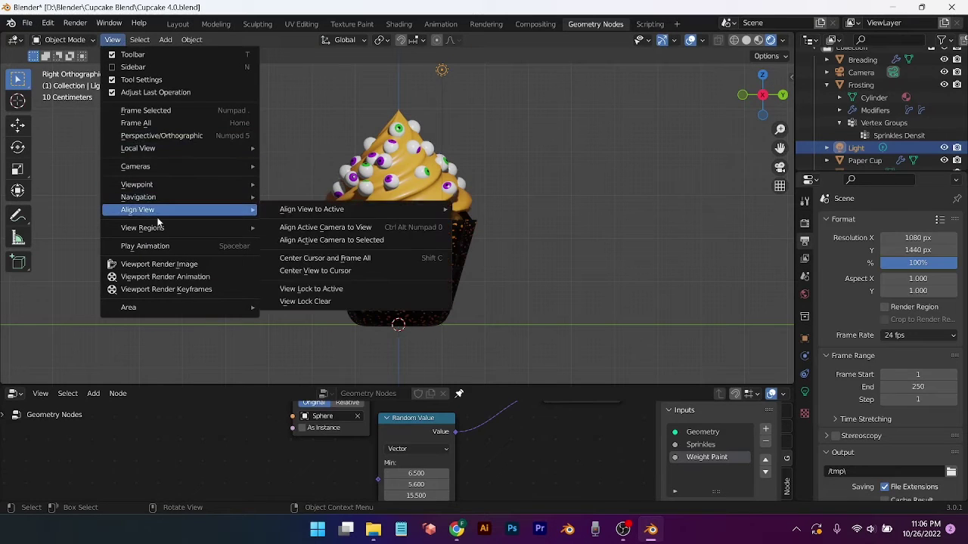
pyautogui.click(331, 227)
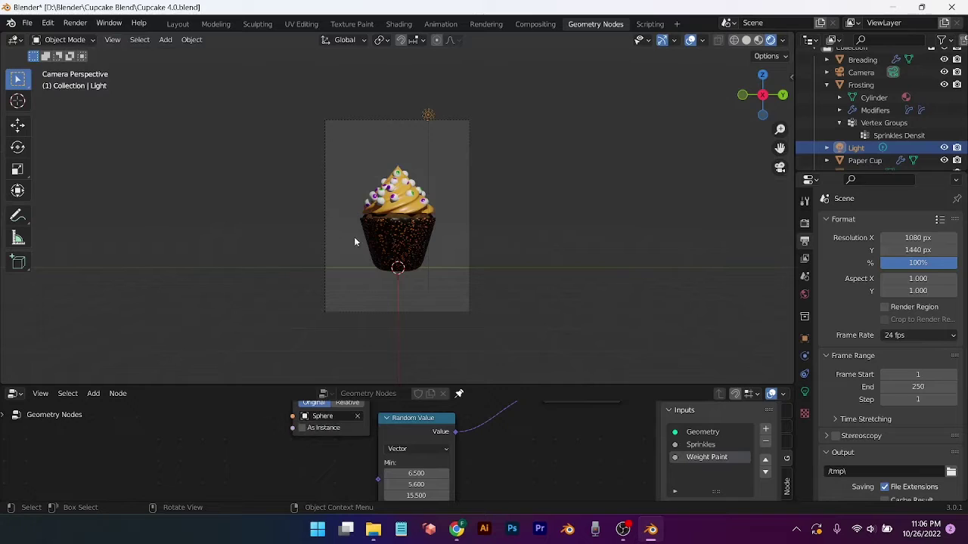
pyautogui.press('Home')
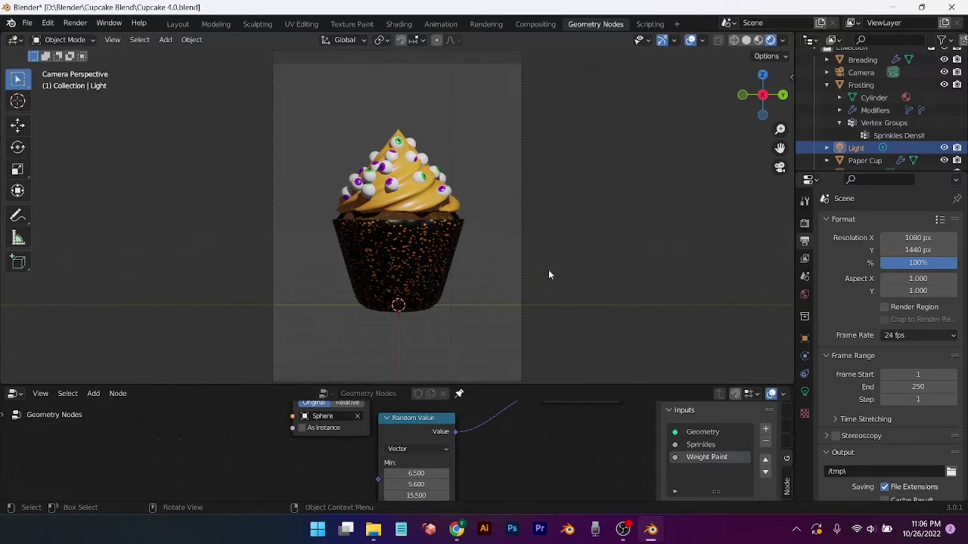
# From the right view, move the light about 4.8 m in the negative Y direction and adjust its height along Z
pyautogui.press('KP_3')
pyautogui.press('g')
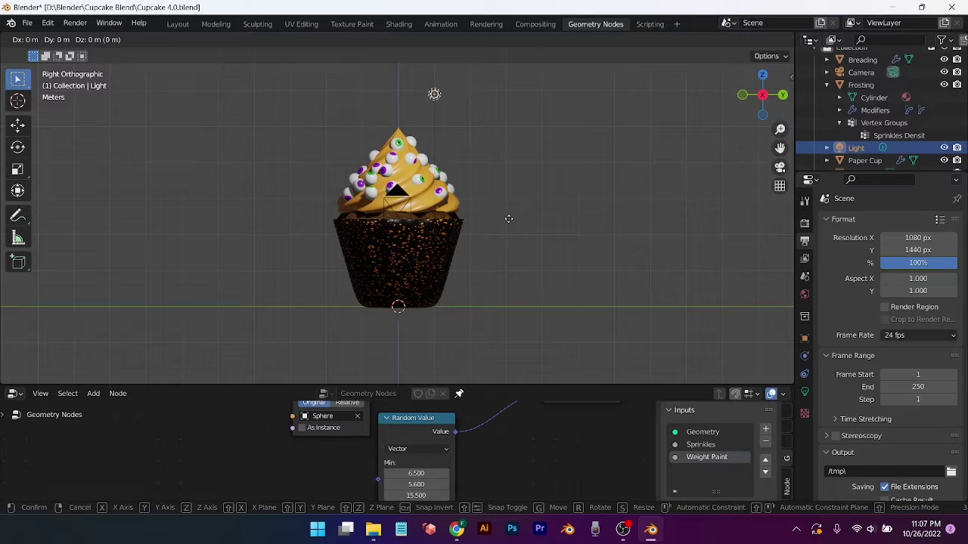
pyautogui.press('y')
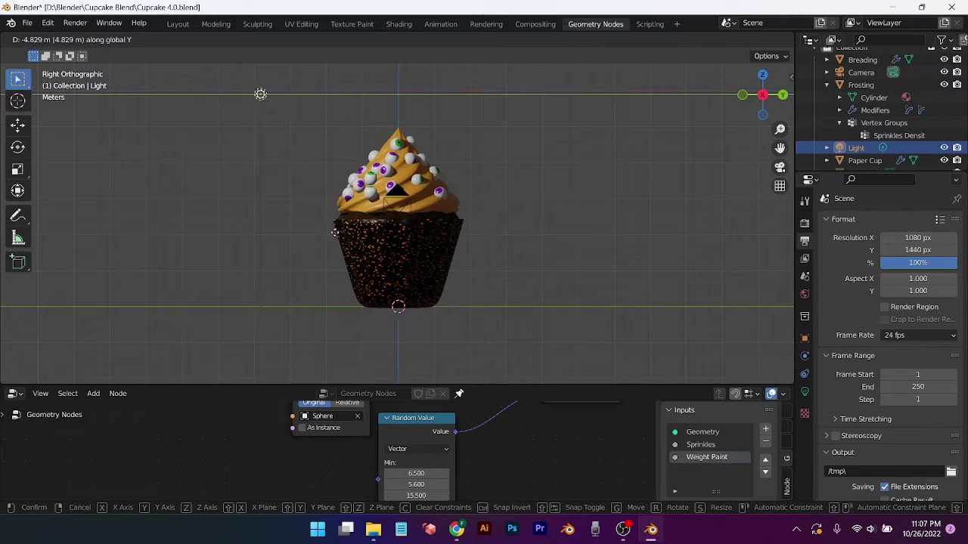
pyautogui.click(335, 237)
pyautogui.press('g')
pyautogui.press('z')
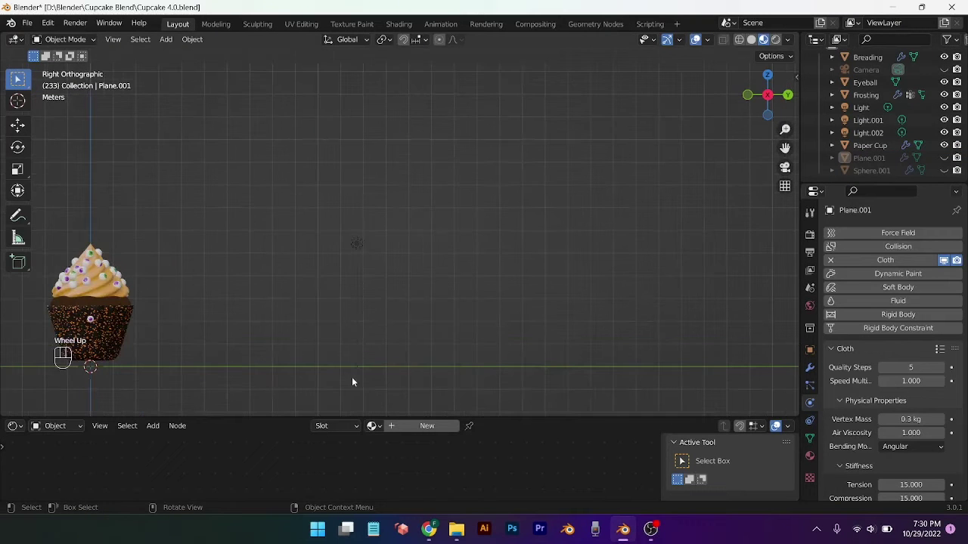
# Add a cylinder, move it along Y well clear of the cupcake, and raise it along Z to roughly the frosting's height
pyautogui.scroll(-1, 352, 377)
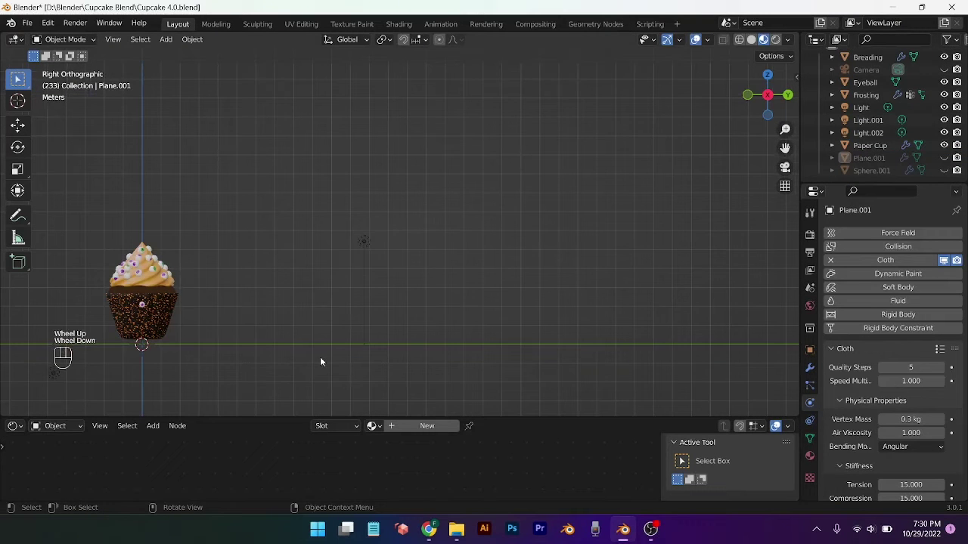
pyautogui.hotkey('shift', 'a')
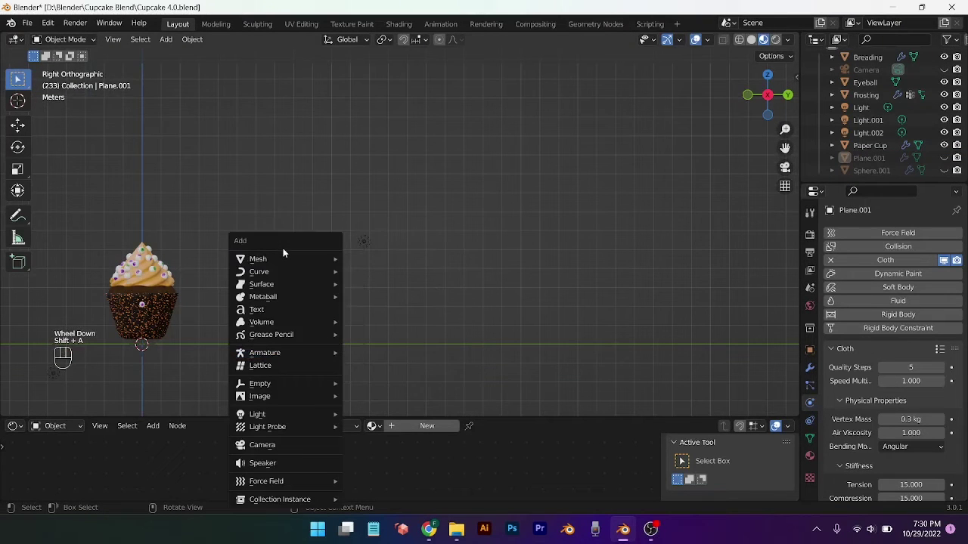
pyautogui.moveTo(289, 259)
pyautogui.click(379, 323)
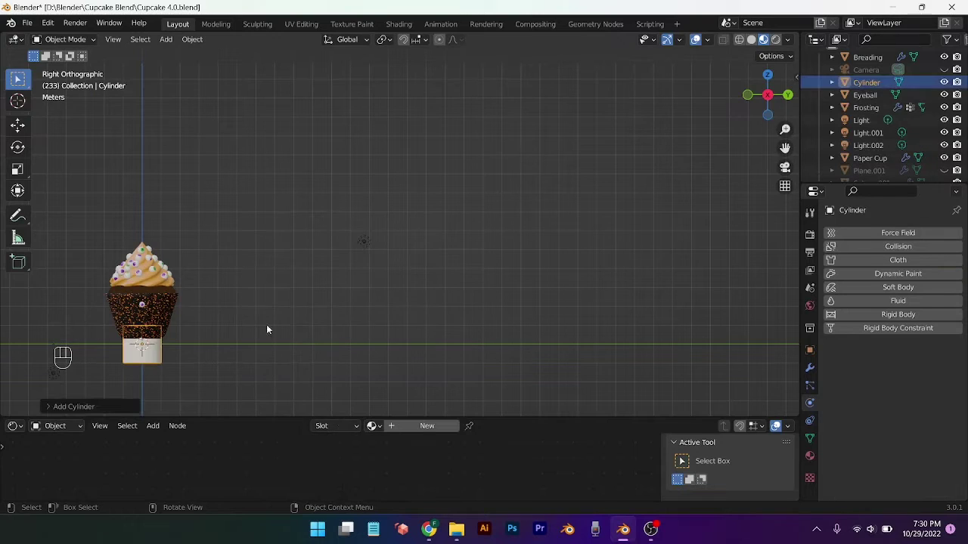
pyautogui.press('g')
pyautogui.press('y')
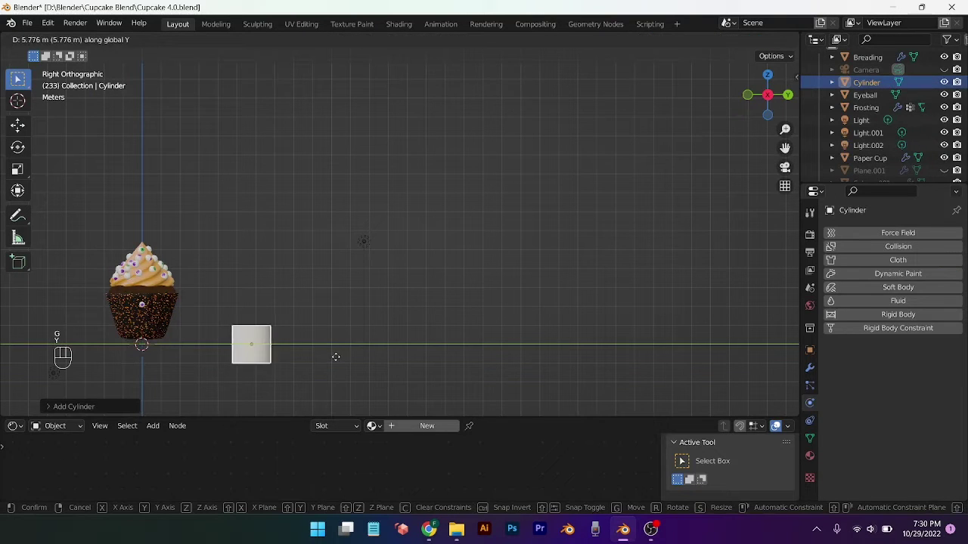
pyautogui.click(440, 359)
pyautogui.press('g')
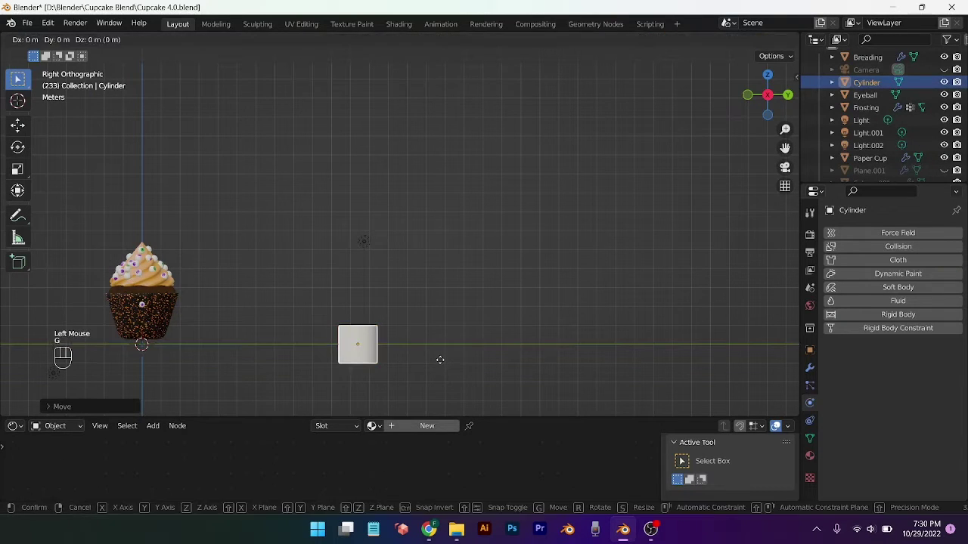
pyautogui.press('z')
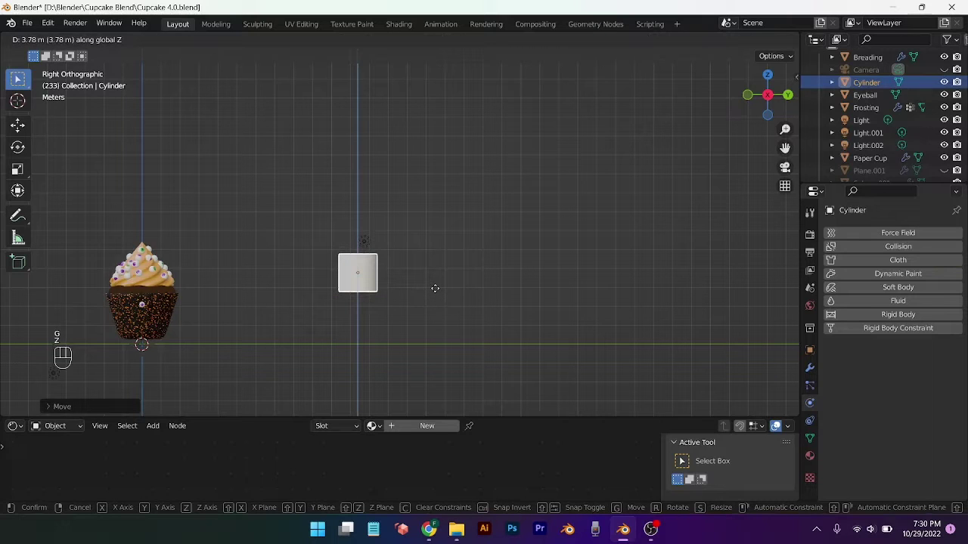
pyautogui.click(434, 295)
# Isolate the cylinder in local view and enter Edit Mode with its geometry deselected
pyautogui.scroll(3, 384, 330)
pyautogui.press('KP_Divide')
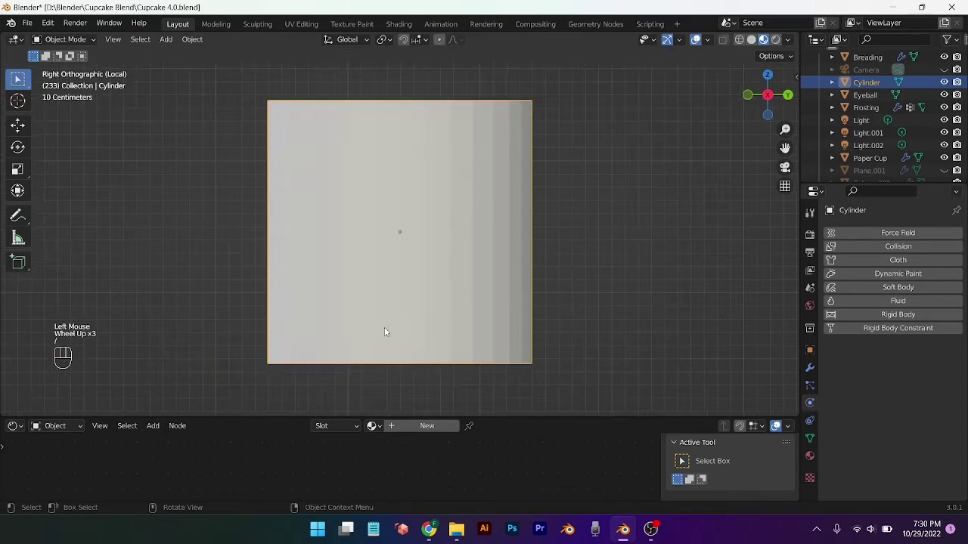
pyautogui.scroll(-2, 416, 310)
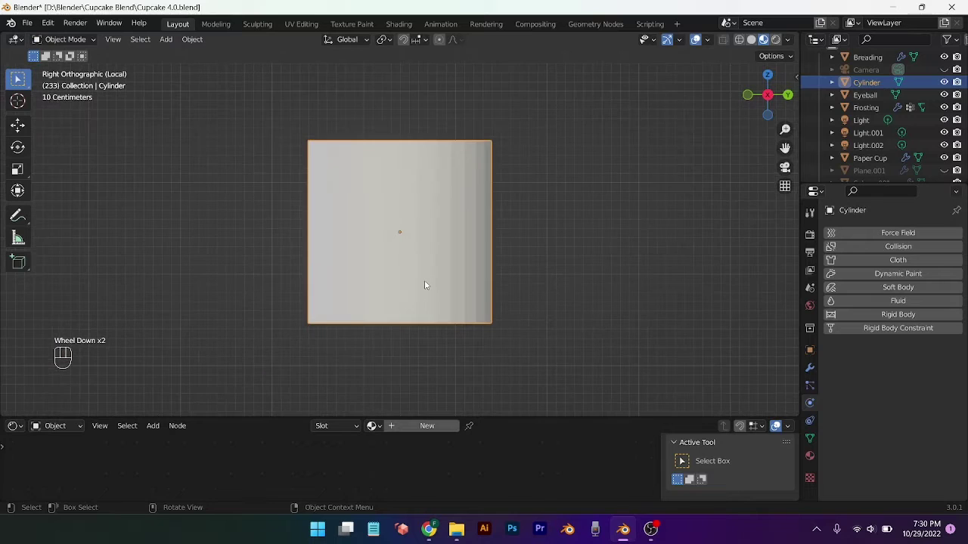
pyautogui.press('Tab')
pyautogui.moveTo(427, 237); pyautogui.dragTo(506, 258, button='middle')
pyautogui.scroll(-1, 506, 259)
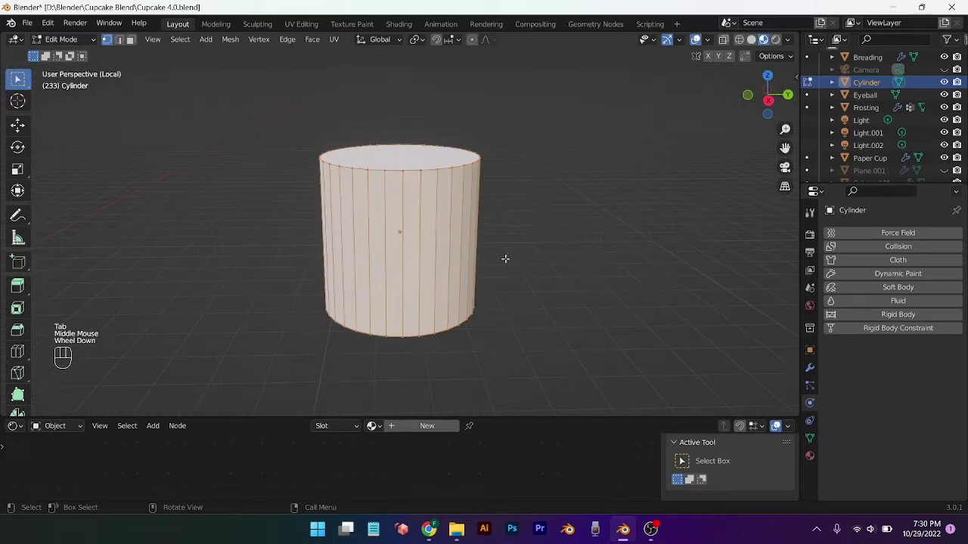
pyautogui.click(561, 263)
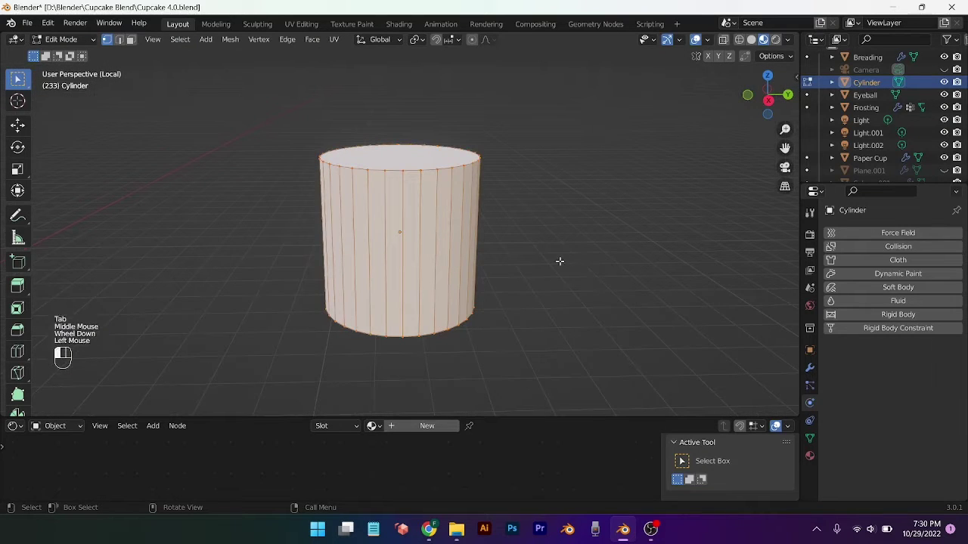
# Bevel the cylinder's top rim with 11 segments and a width of about 0.98 m to form a rounded dome
pyautogui.keyDown('alt'); pyautogui.click(448, 168); pyautogui.keyUp('alt')
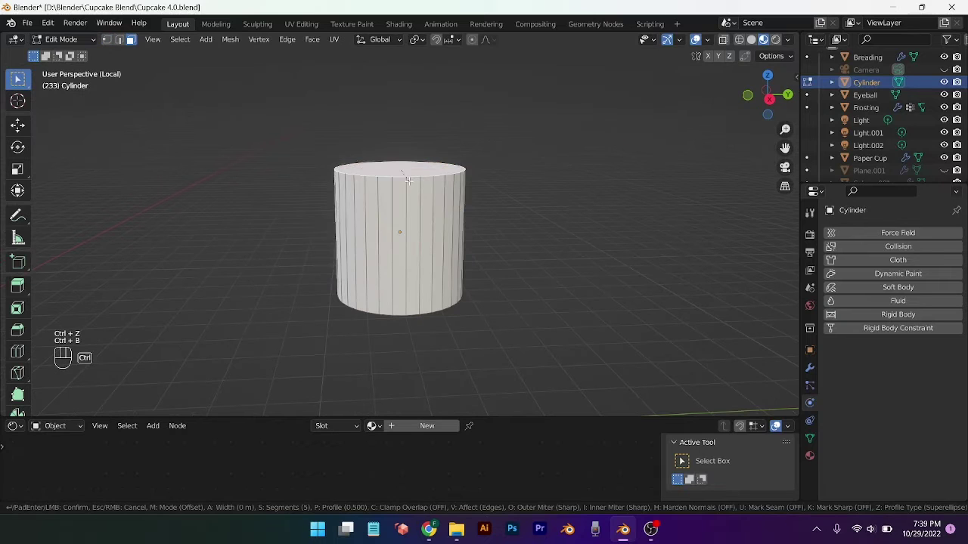
pyautogui.hotkey('ctrl', 'b')
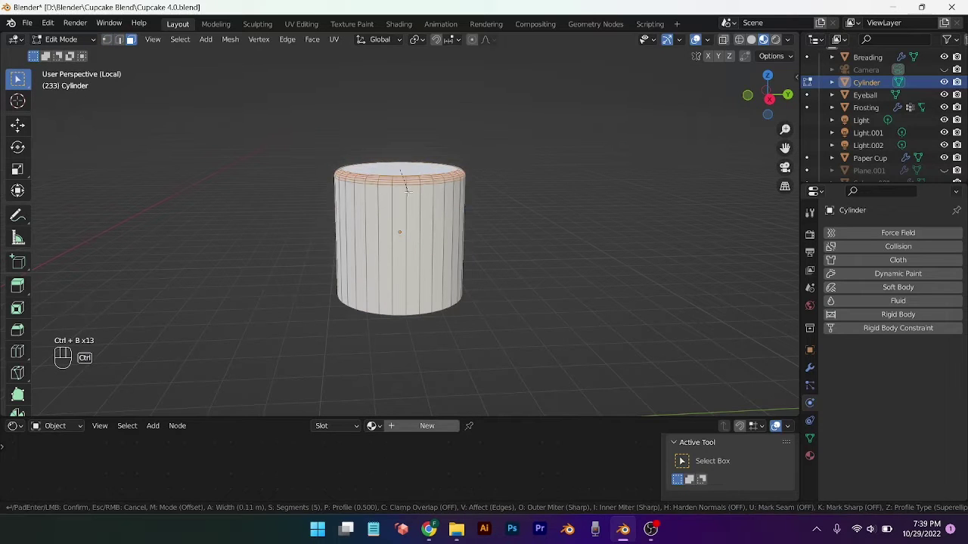
pyautogui.keyDown('ctrl'); pyautogui.scroll(2, 406, 192); pyautogui.keyUp('ctrl')
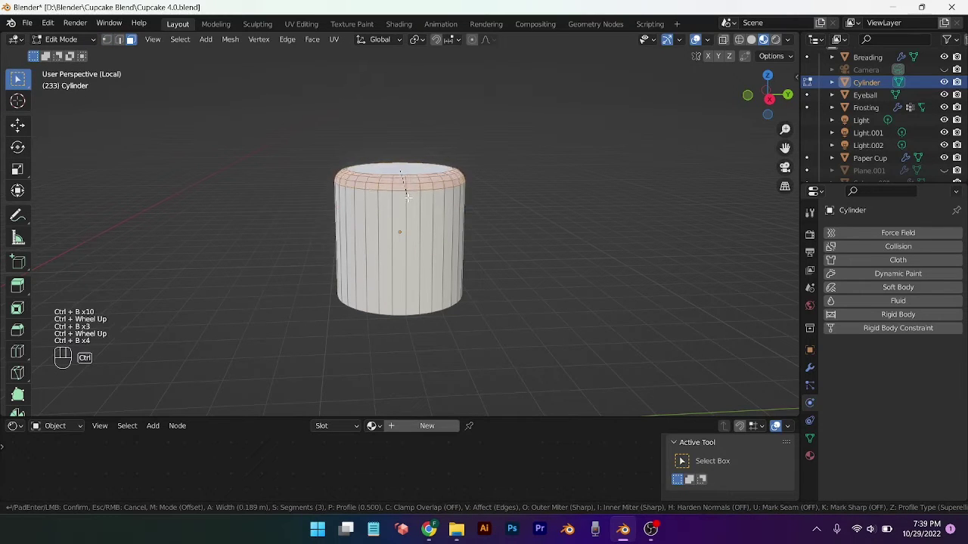
pyautogui.keyDown('ctrl'); pyautogui.scroll(5, 407, 198); pyautogui.keyUp('ctrl')
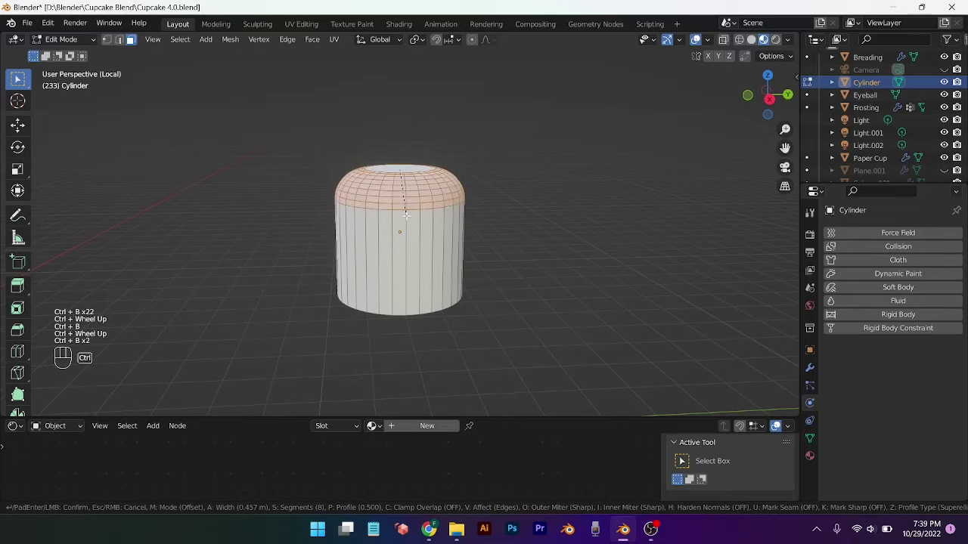
pyautogui.keyDown('ctrl'); pyautogui.scroll(1, 404, 235); pyautogui.keyUp('ctrl')
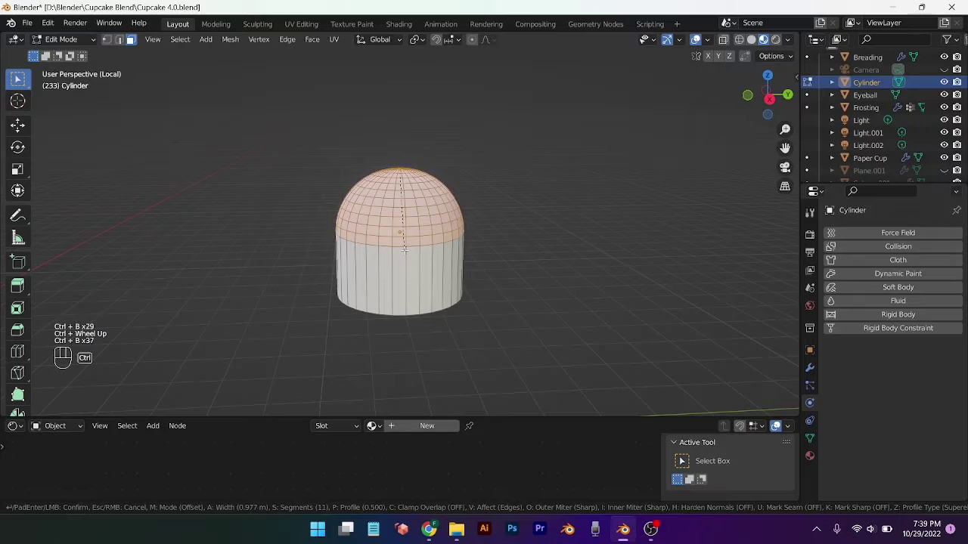
pyautogui.keyDown('ctrl'); pyautogui.click(405, 250); pyautogui.keyUp('ctrl')
pyautogui.click(530, 235)
# Add two horizontal loop cuts to the cylinder's straight wall, one near the bottom rim and one above it
pyautogui.moveTo(530, 236); pyautogui.dragTo(497, 236, button='middle')
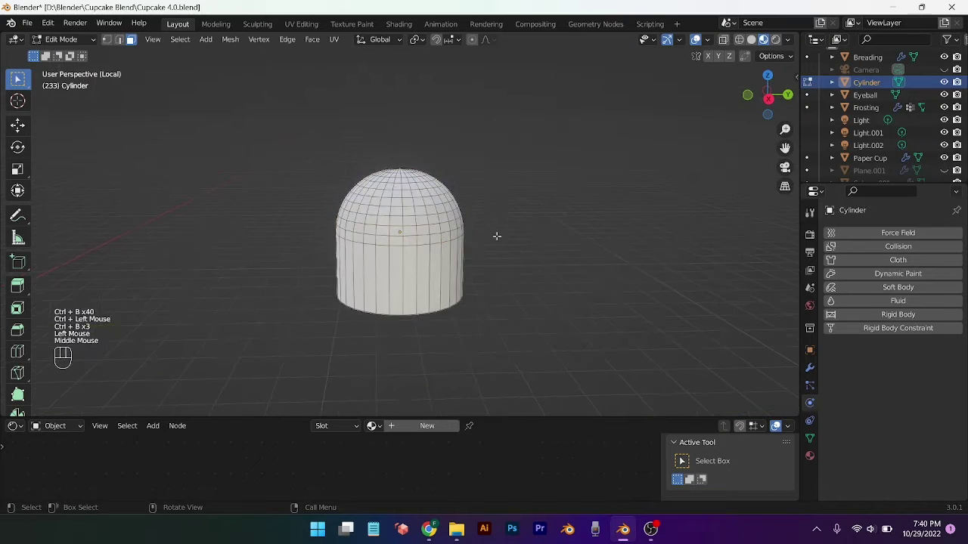
pyautogui.scroll(2, 468, 338)
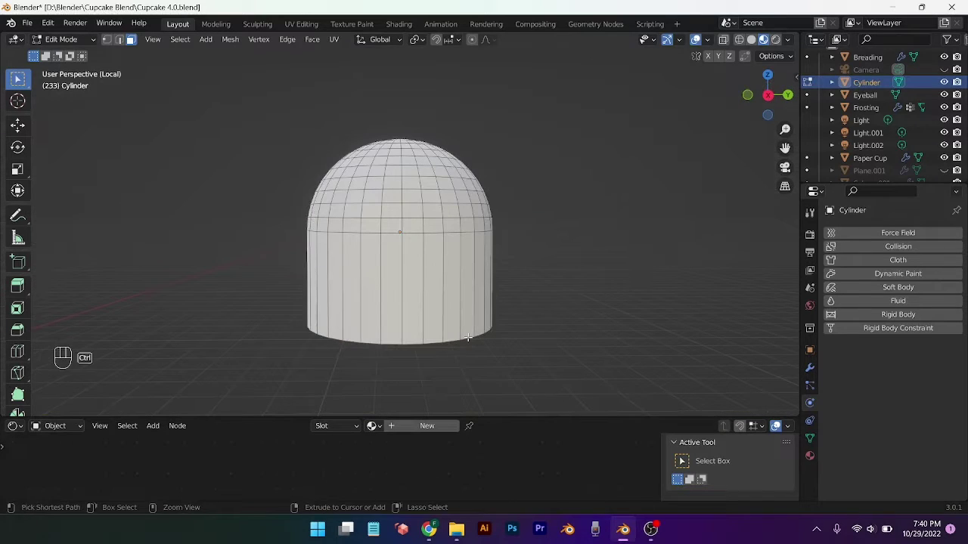
pyautogui.hotkey('ctrl', 'r')
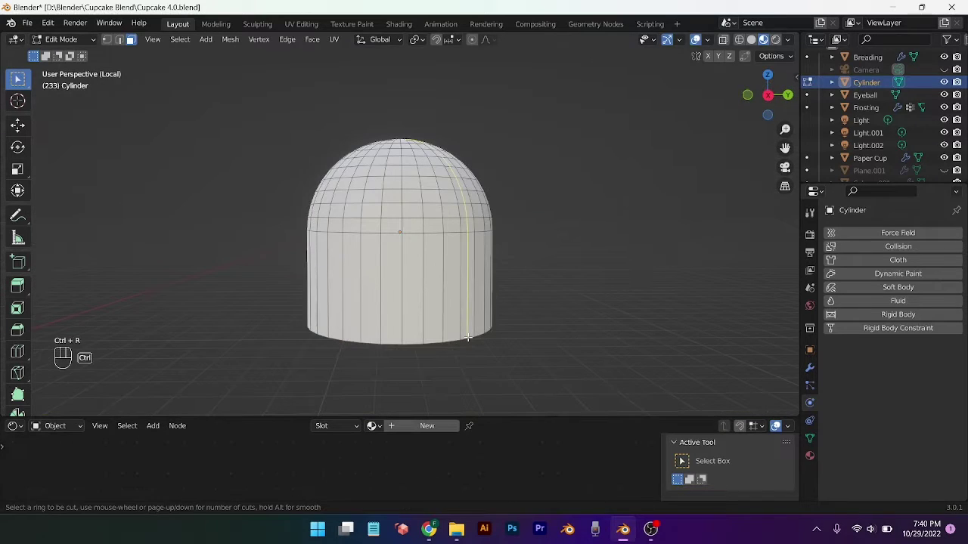
pyautogui.click(410, 325)
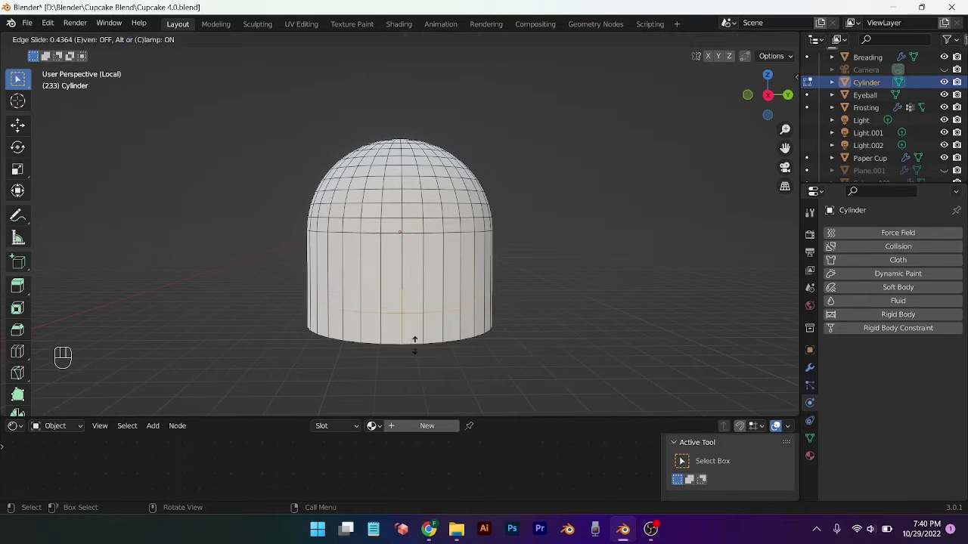
pyautogui.click(415, 350)
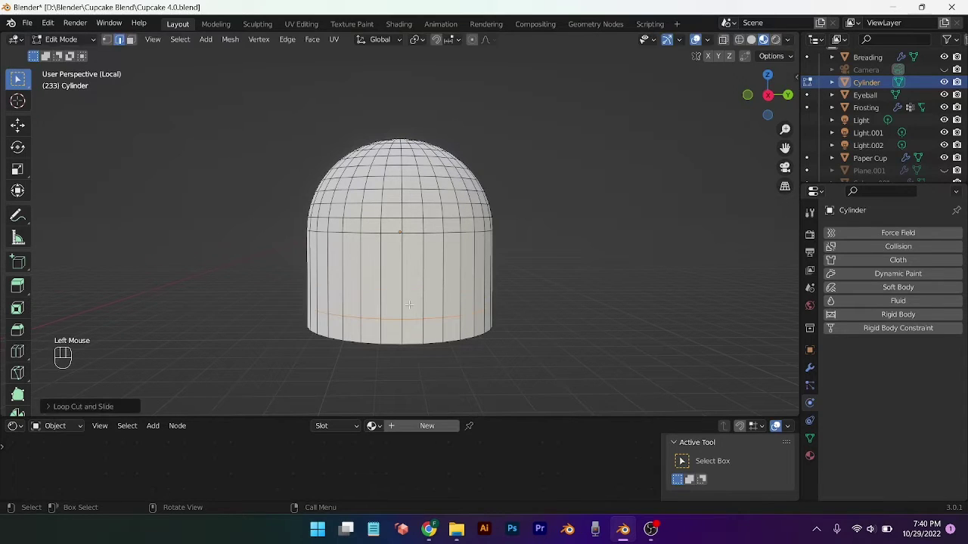
pyautogui.rightClick(409, 305)
pyautogui.hotkey('ctrl', 'r')
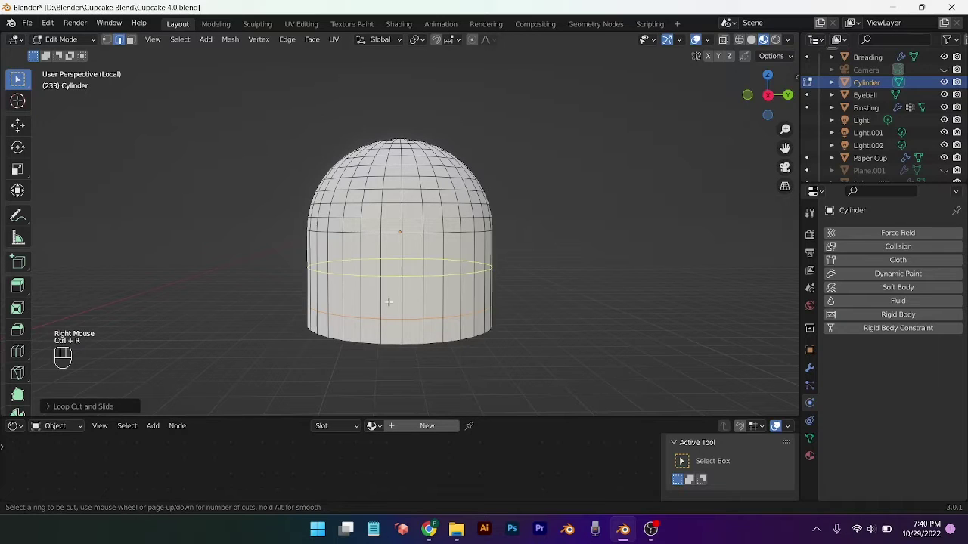
pyautogui.click(387, 301)
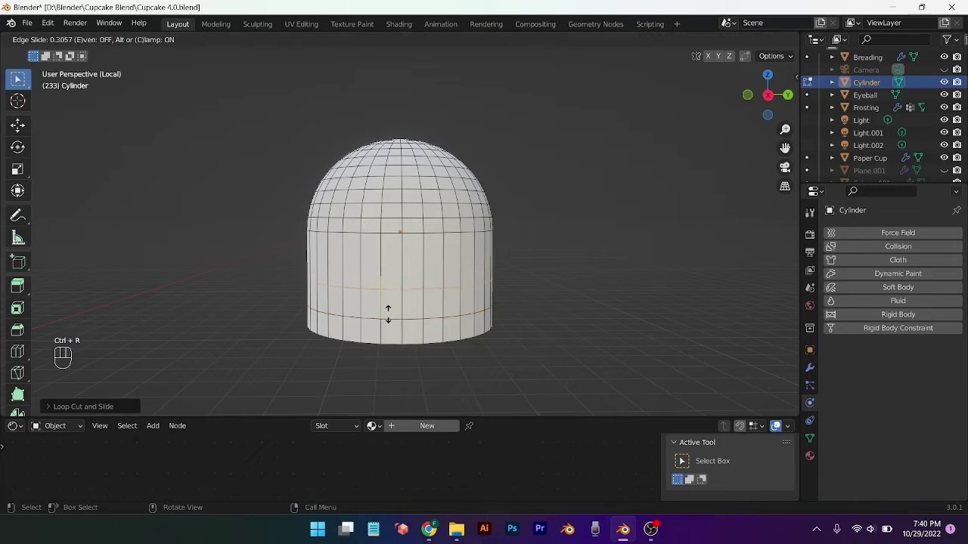
pyautogui.click(391, 304)
pyautogui.rightClick(424, 307)
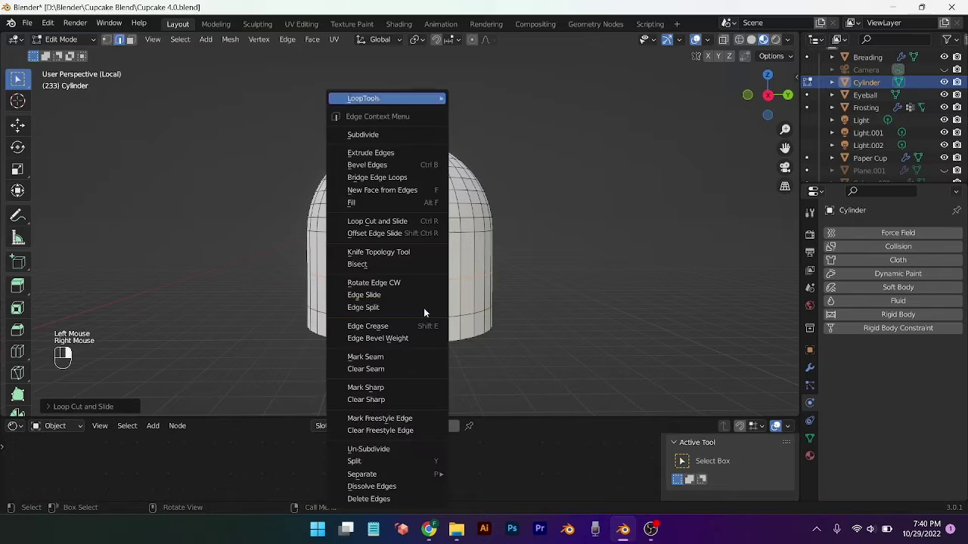
pyautogui.click(556, 306)
# Delete the cylinder's bottom cap face so the underside is open
pyautogui.moveTo(507, 385); pyautogui.dragTo(504, 292, button='middle')
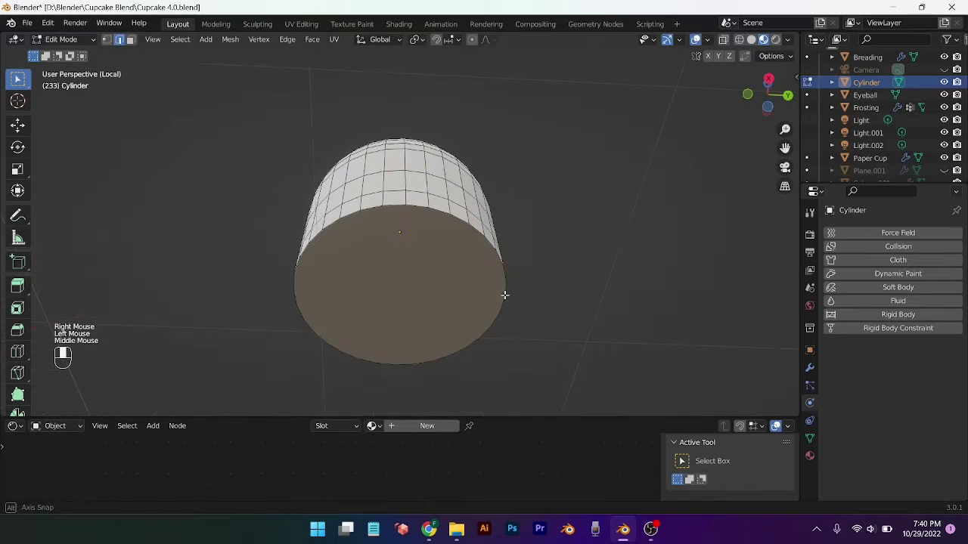
pyautogui.click(130, 39)
pyautogui.click(403, 291)
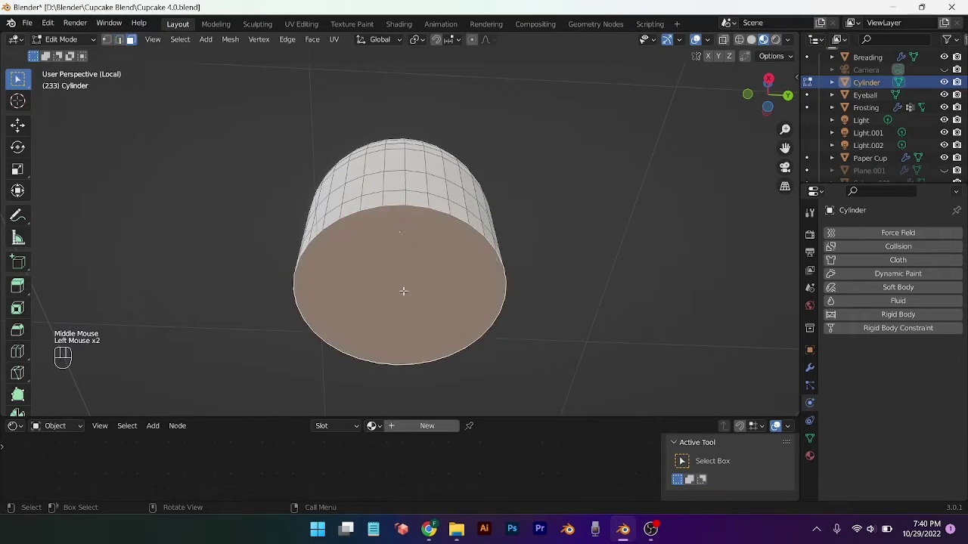
pyautogui.press('BackSpace')
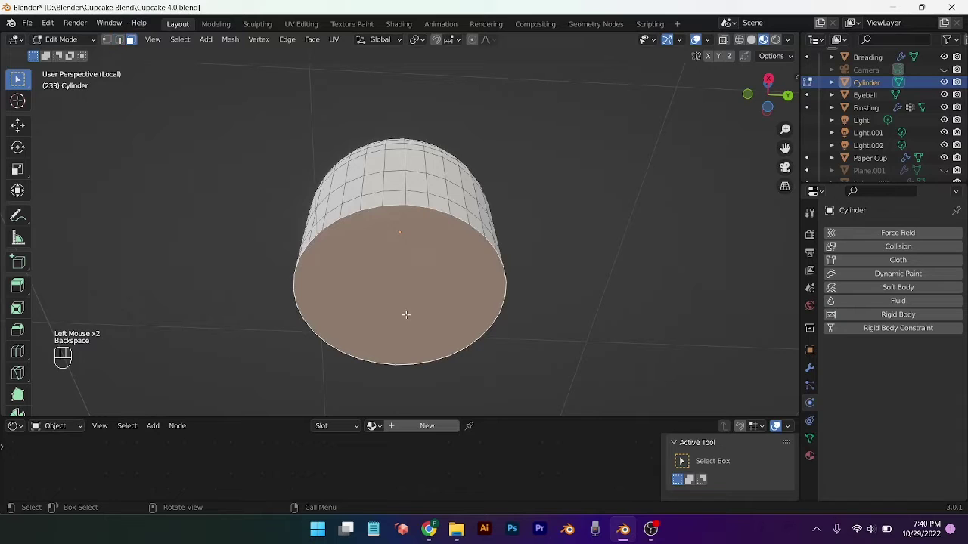
pyautogui.press('Delete')
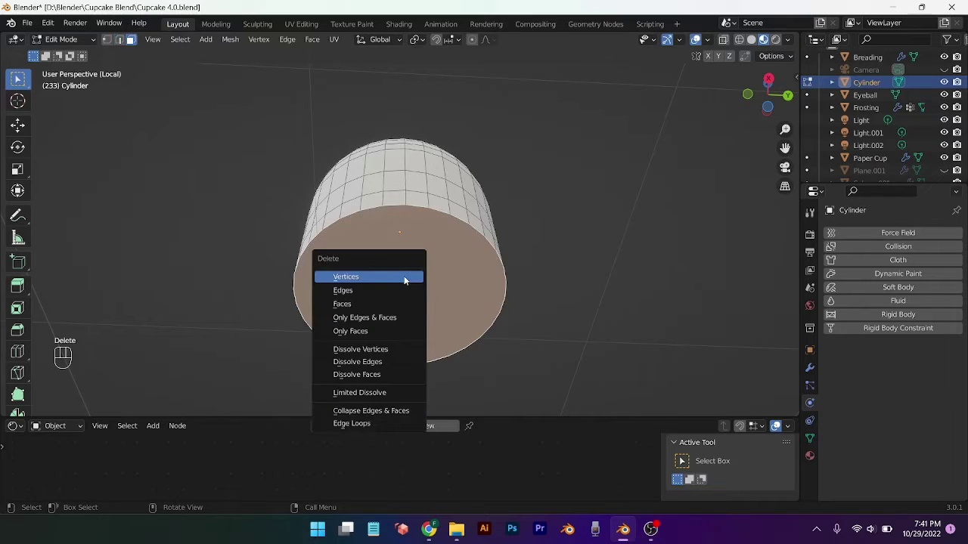
pyautogui.click(395, 302)
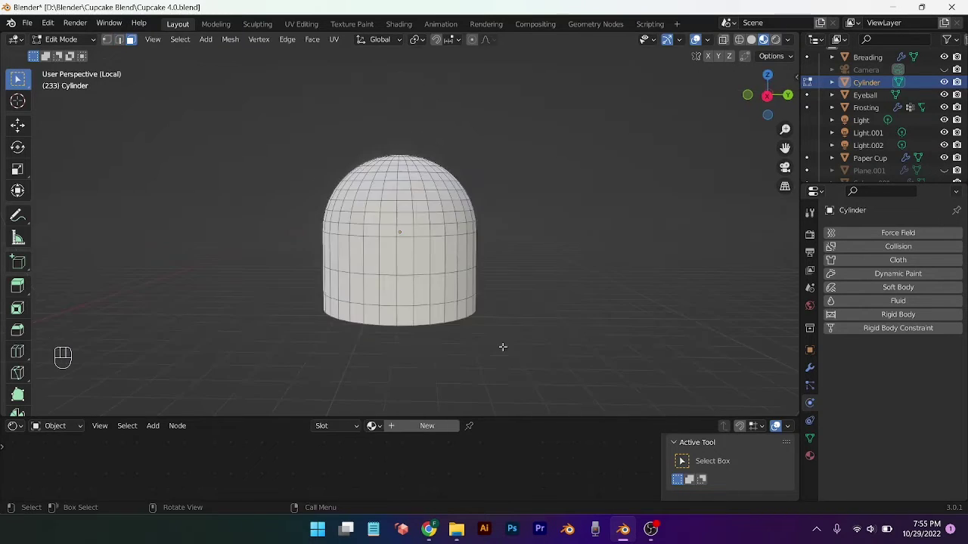
# Raise every fourth vertex of the open bottom rim about 0.21 m along Z to form notches
pyautogui.click(106, 40)
pyautogui.moveTo(407, 296); pyautogui.dragTo(394, 302, button='middle')
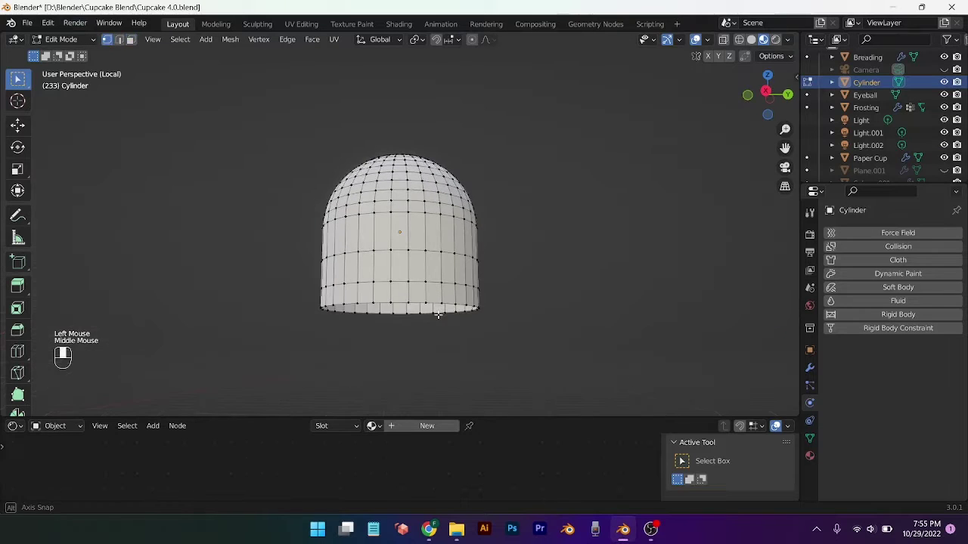
pyautogui.click(394, 302)
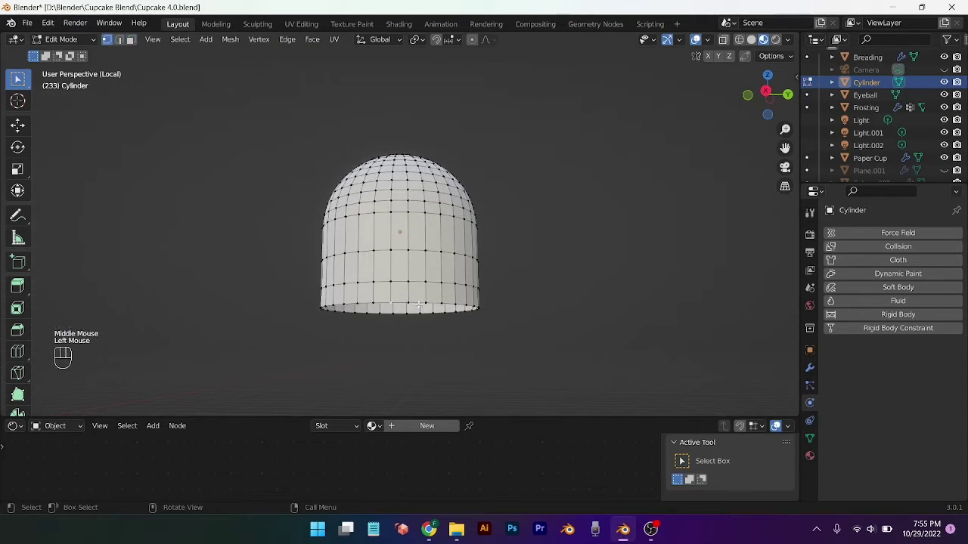
pyautogui.keyDown('shift'); pyautogui.click(441, 305); pyautogui.keyUp('shift')
pyautogui.moveTo(495, 336); pyautogui.dragTo(428, 320, button='middle')
pyautogui.scroll(-2, 463, 360)
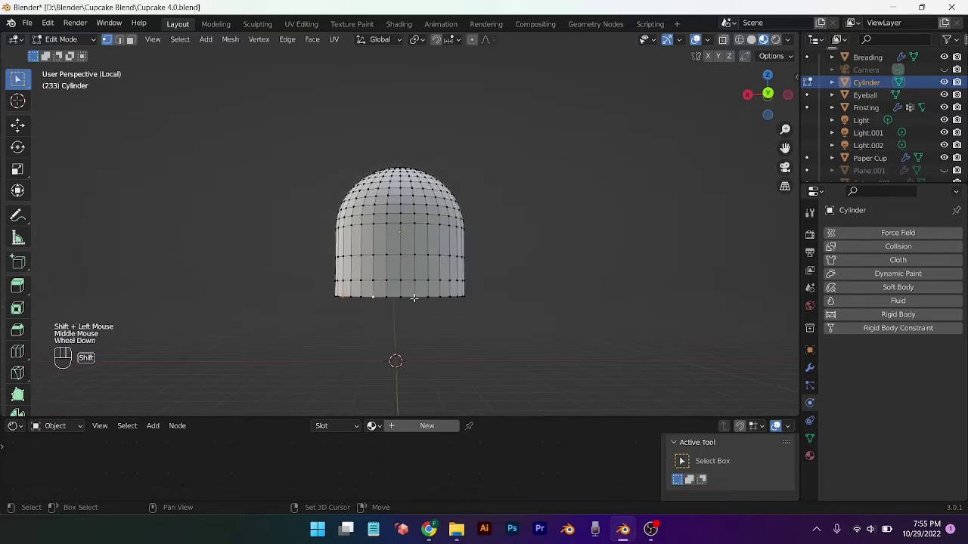
pyautogui.scroll(2, 522, 370)
pyautogui.keyDown('shift'); pyautogui.moveTo(523, 369); pyautogui.dragTo(385, 316, button='middle'); pyautogui.keyUp('shift')
pyautogui.scroll(-1, 480, 369)
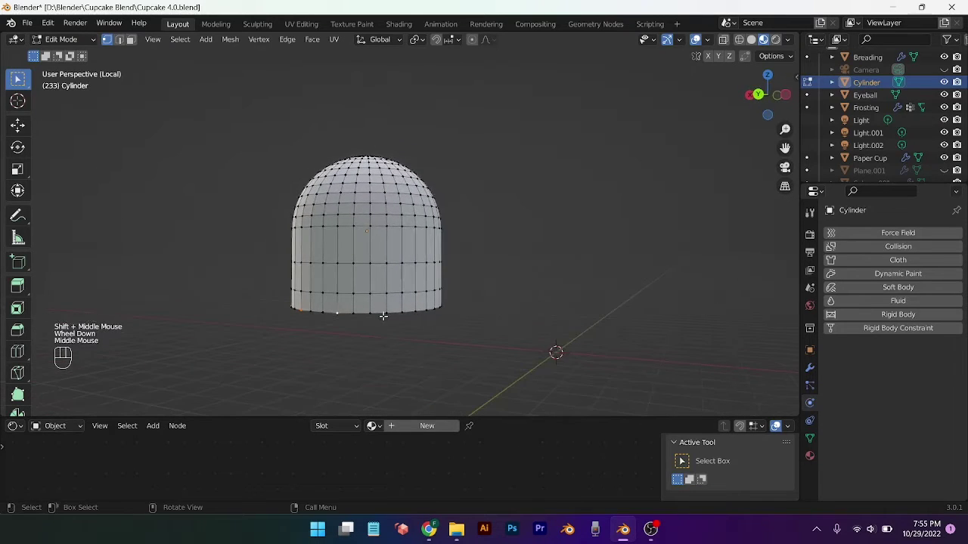
pyautogui.keyDown('shift'); pyautogui.click(385, 315); pyautogui.keyUp('shift')
pyautogui.scroll(-1, 403, 314)
pyautogui.moveTo(493, 361); pyautogui.dragTo(432, 356, button='middle')
pyautogui.scroll(2, 366, 355)
pyautogui.keyDown('shift'); pyautogui.click(394, 346); pyautogui.keyUp('shift')
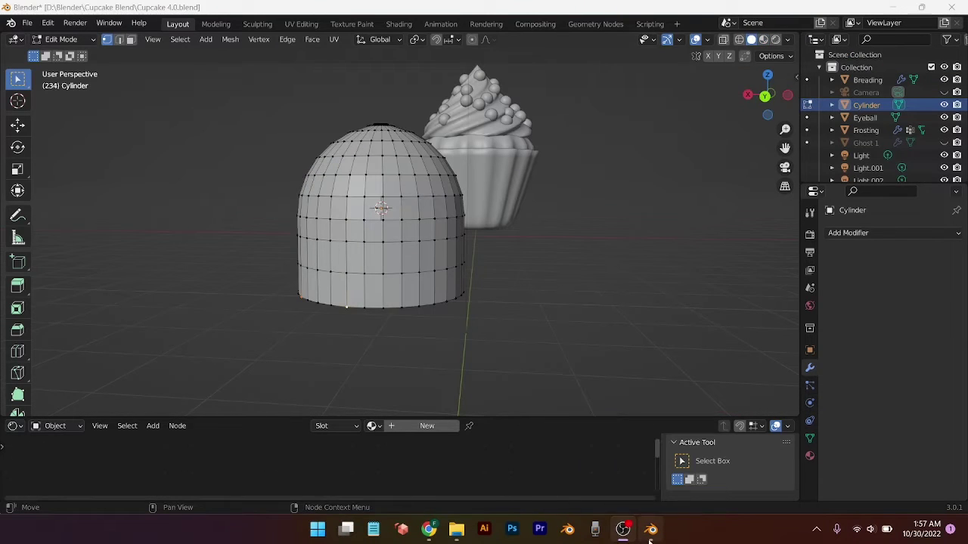
pyautogui.click(650, 539)
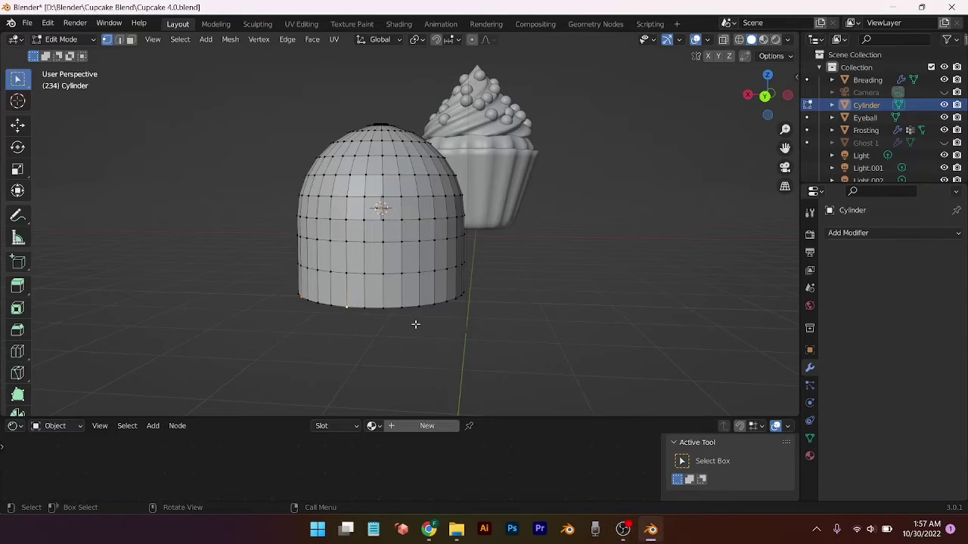
pyautogui.moveTo(468, 325); pyautogui.dragTo(393, 308, button='middle')
pyautogui.moveTo(447, 325); pyautogui.dragTo(389, 314, button='middle')
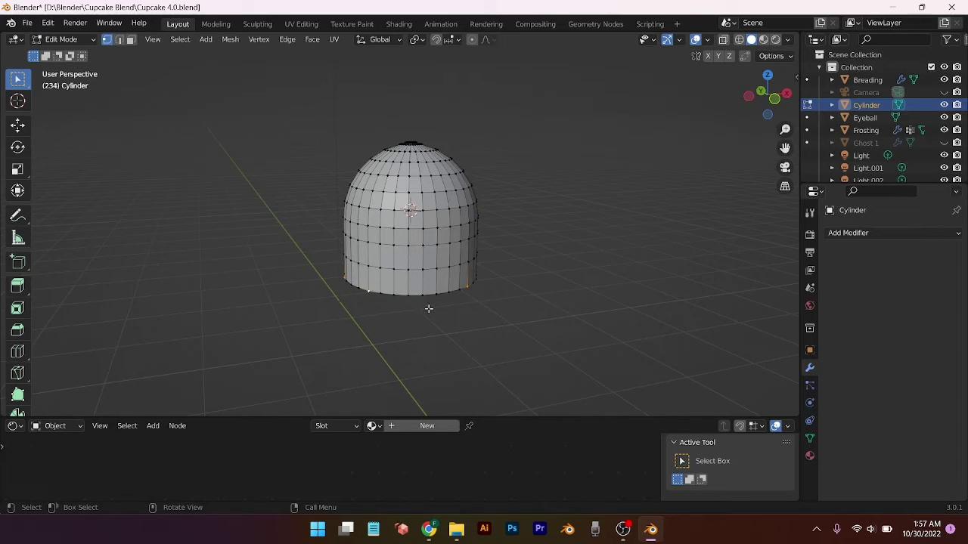
pyautogui.scroll(2, 431, 325)
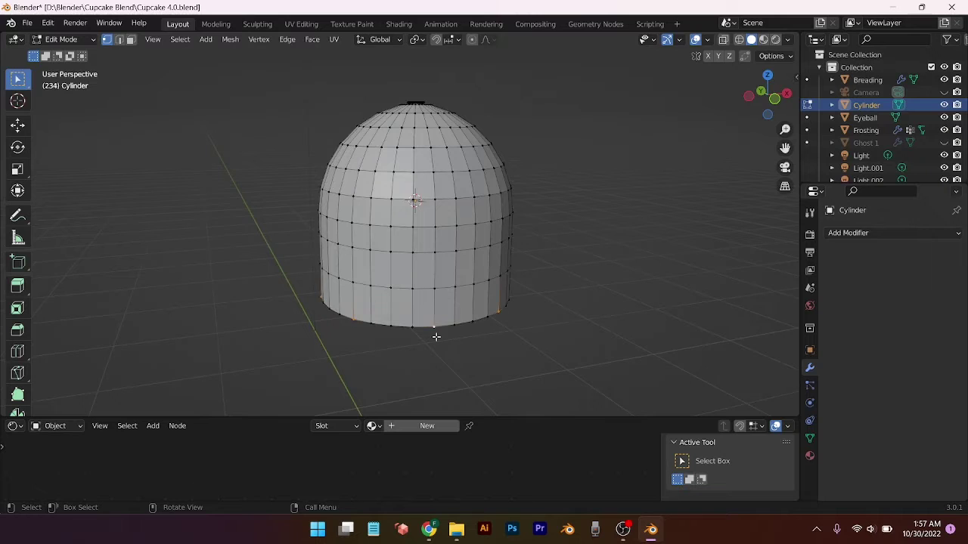
pyautogui.press('KP_3')
pyautogui.press('g')
pyautogui.press('z')
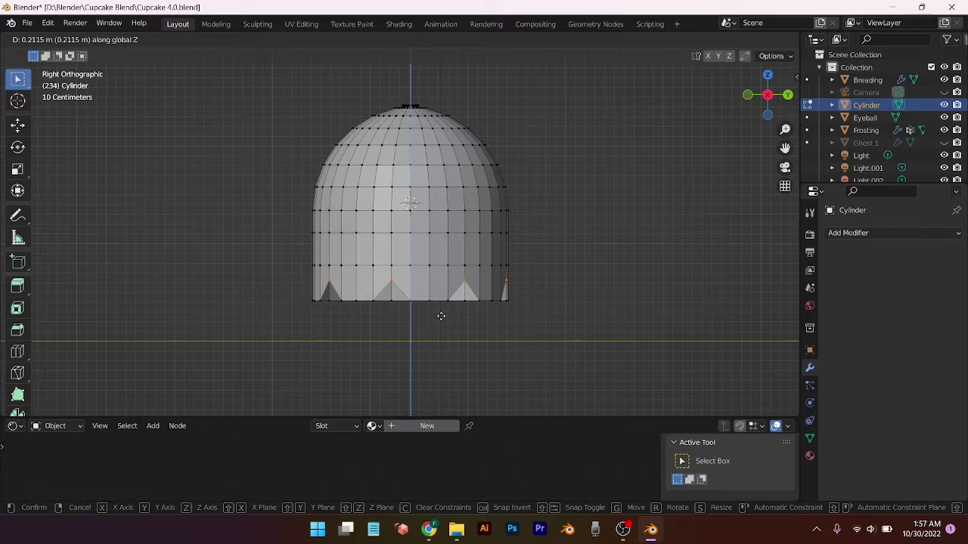
pyautogui.click(441, 316)
# Lower the rim vertices midway between the notches about 0.21 m along Z to form a zigzag hem
pyautogui.click(429, 301)
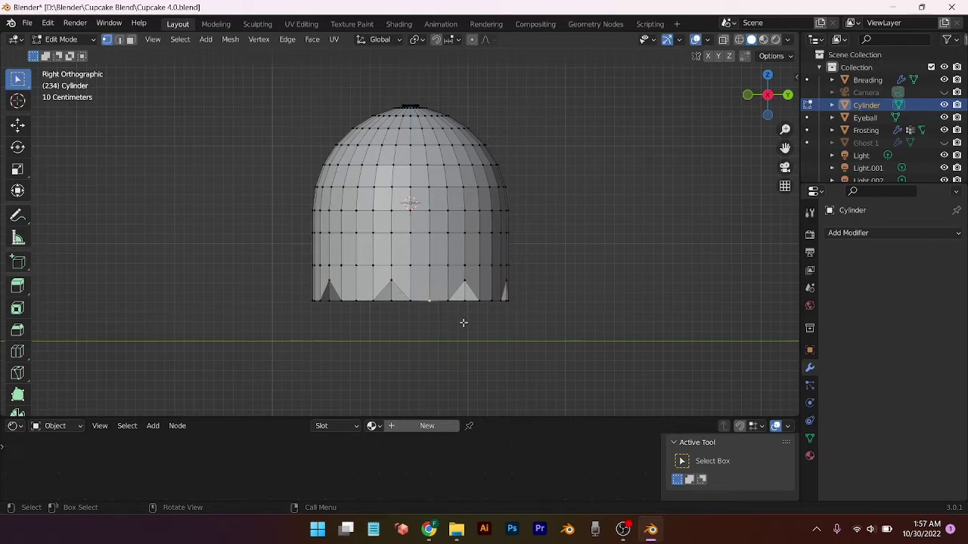
pyautogui.moveTo(463, 323); pyautogui.dragTo(409, 325, button='middle')
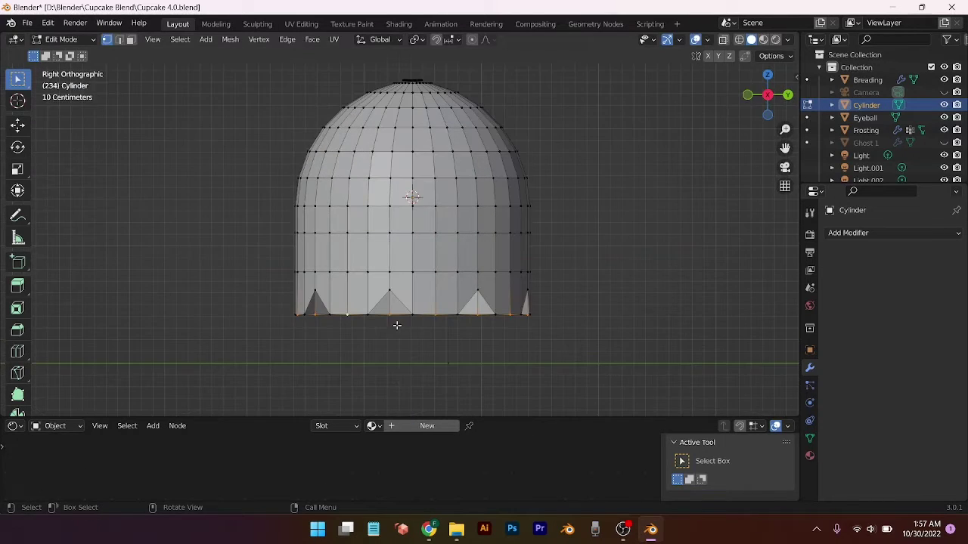
pyautogui.press('g')
pyautogui.press('z')
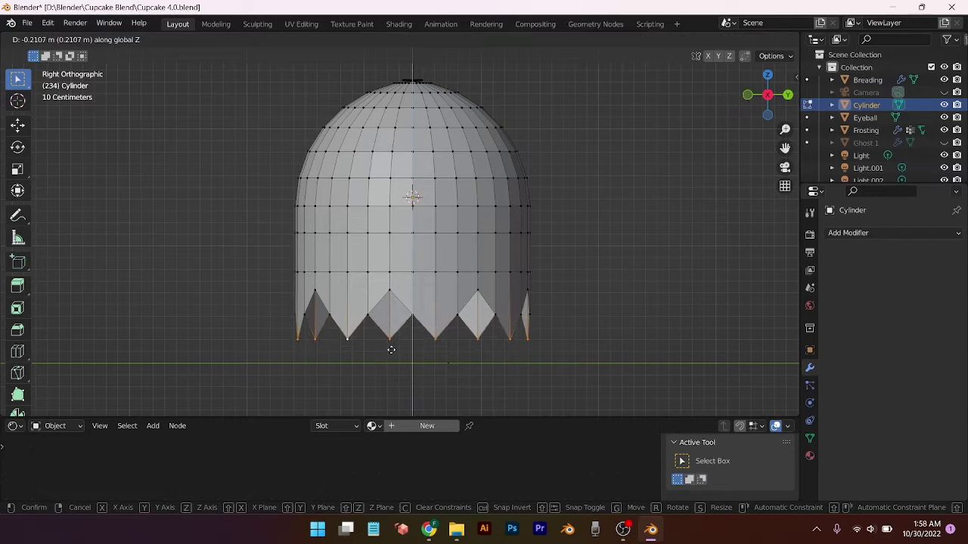
pyautogui.click(391, 350)
# Select the zigzag hem and the edge loop just above it in wireframe, and lower them about 0.85 m along Z
pyautogui.scroll(-4, 391, 350)
pyautogui.hotkey('shift', 'z')
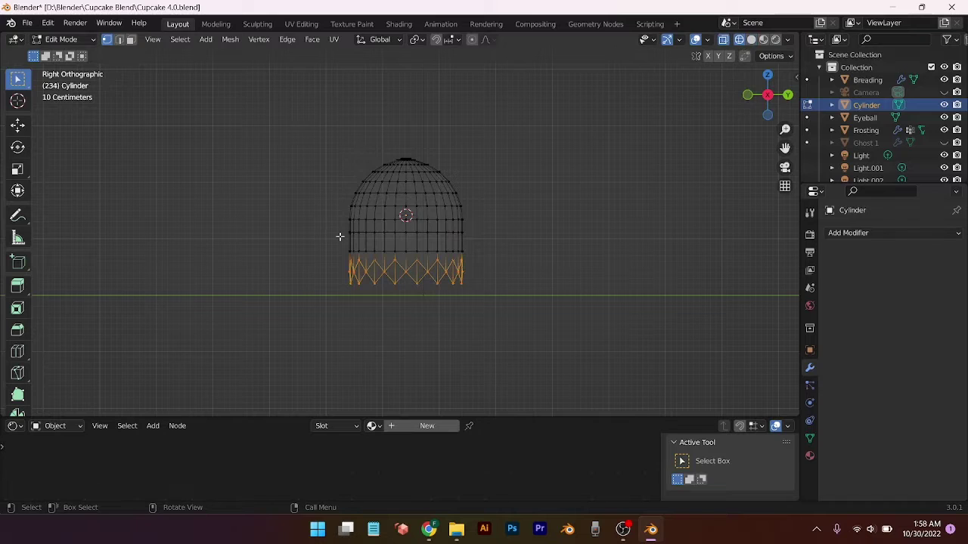
pyautogui.moveTo(339, 237); pyautogui.dragTo(502, 350)
pyautogui.press('g')
pyautogui.press('z')
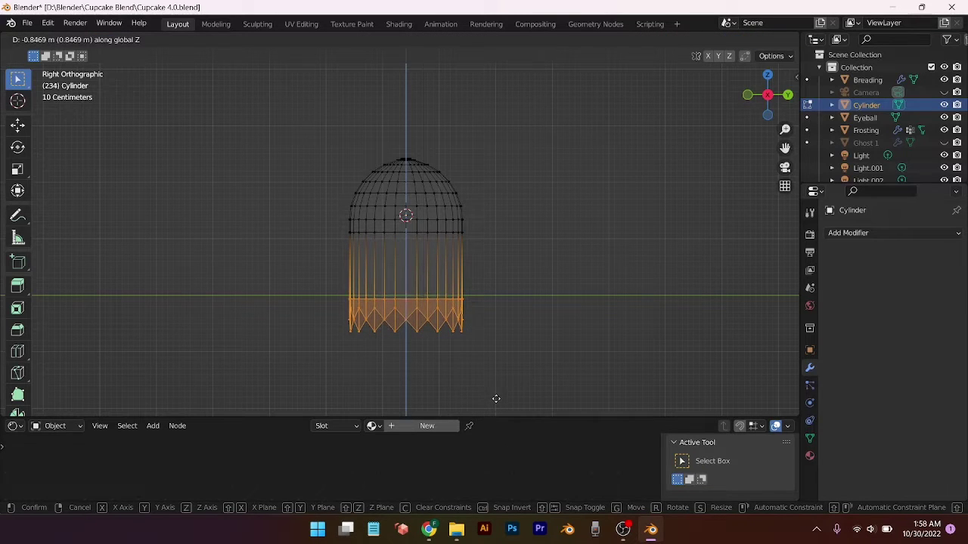
pyautogui.click(496, 398)
pyautogui.click(501, 378)
pyautogui.scroll(4, 464, 372)
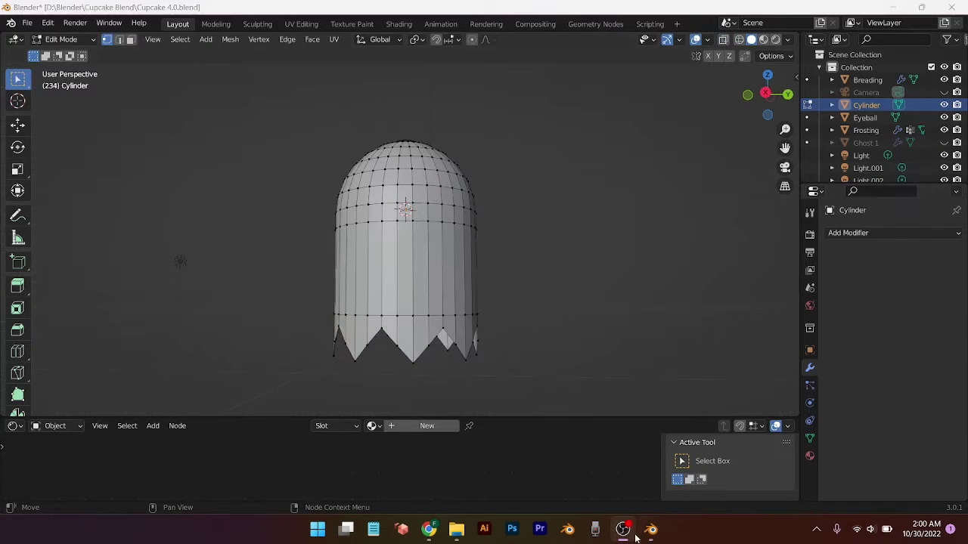
# Add a Subdivision Surface modifier to the cylinder and switch to Object Mode
pyautogui.click(643, 534)
pyautogui.click(895, 235)
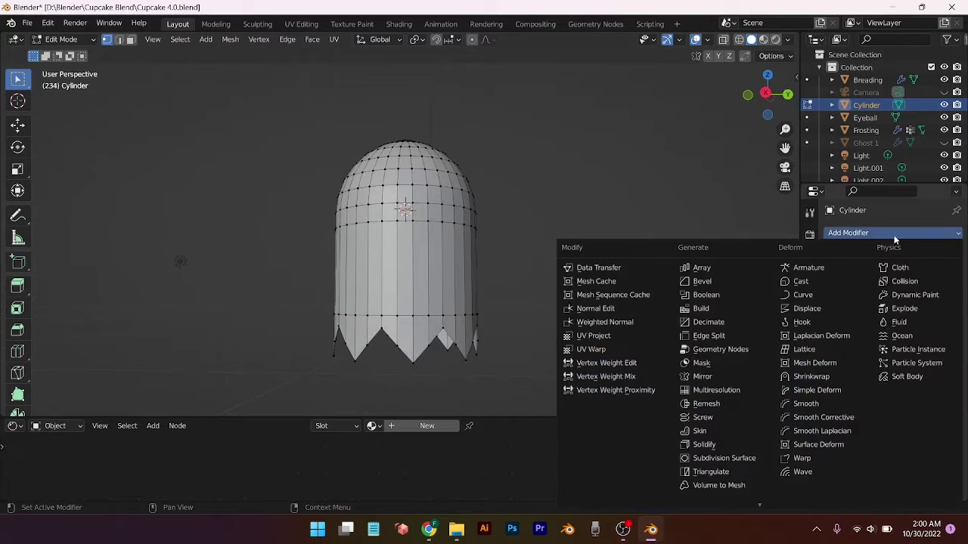
pyautogui.click(735, 459)
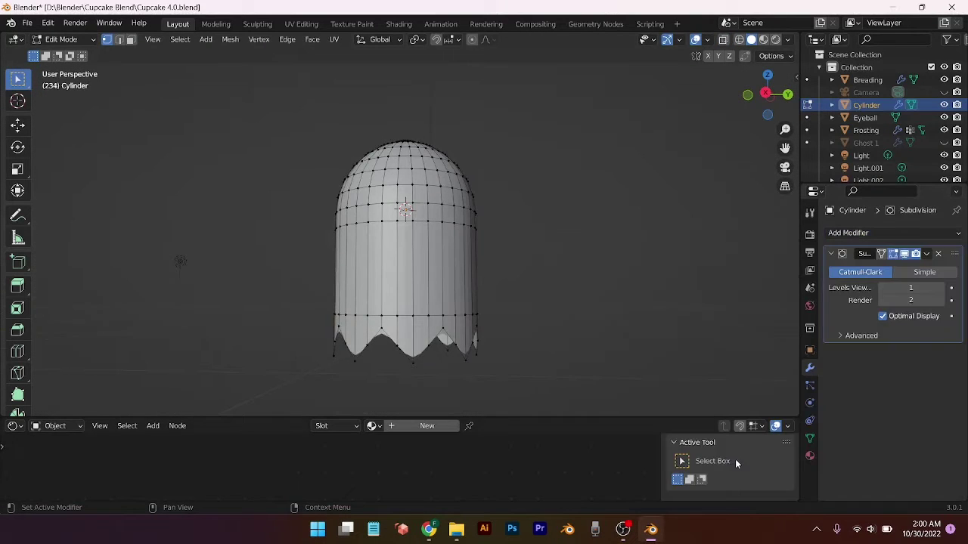
pyautogui.press('Tab')
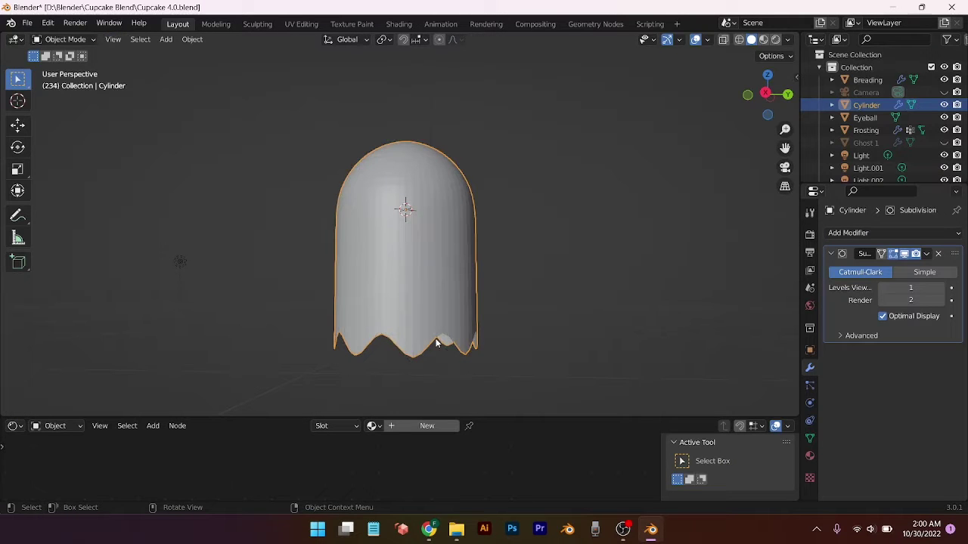
# In Edit Mode, raise the edge loop just above the zigzag hem about 0.40 m along Z
pyautogui.press('Tab')
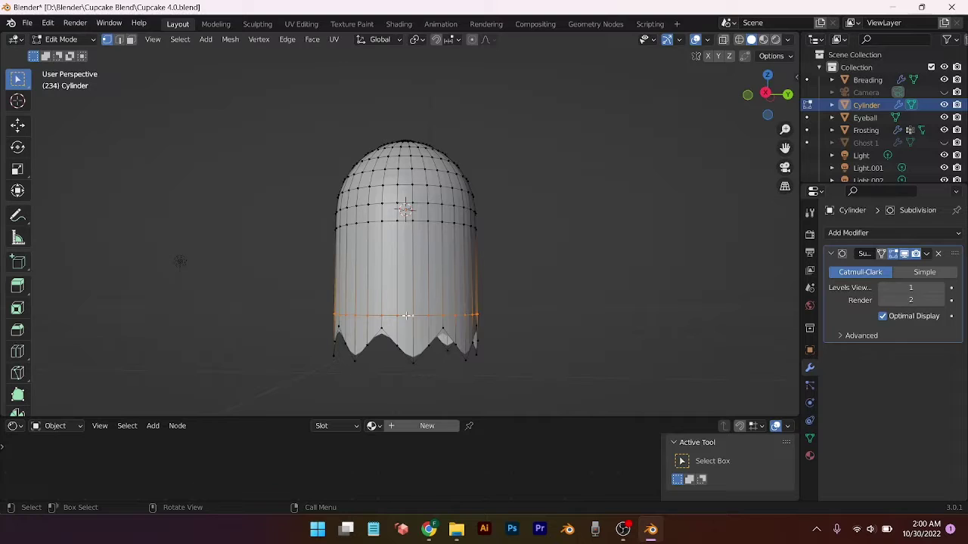
pyautogui.press('g')
pyautogui.press('z')
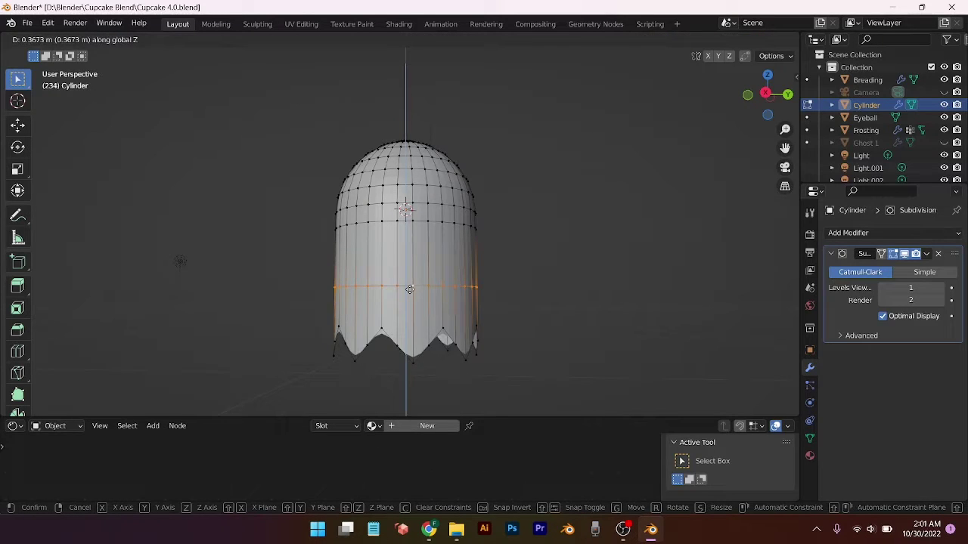
pyautogui.click(410, 287)
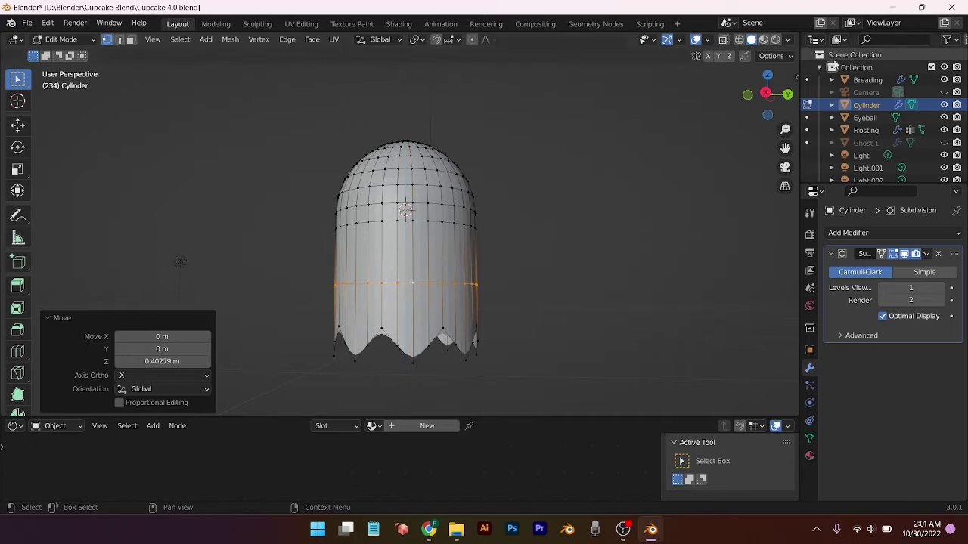
# Select the ghost's zigzag hem vertices in wireframe and scale them outward by about 1.13
pyautogui.click(739, 39)
pyautogui.press('KP_3')
pyautogui.moveTo(310, 303); pyautogui.dragTo(588, 402)
pyautogui.scroll(-2, 531, 404)
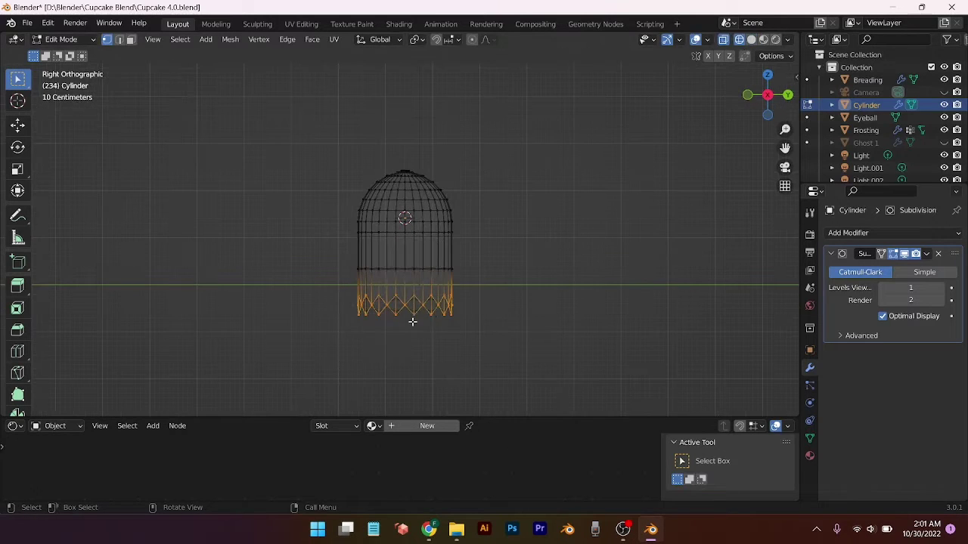
pyautogui.scroll(3, 416, 334)
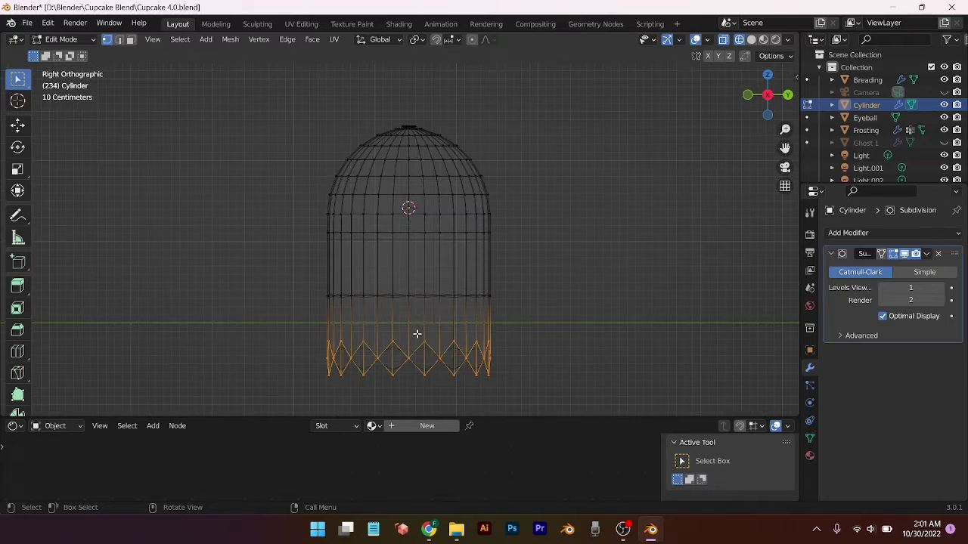
pyautogui.click(751, 39)
pyautogui.scroll(-1, 518, 340)
pyautogui.press('s')
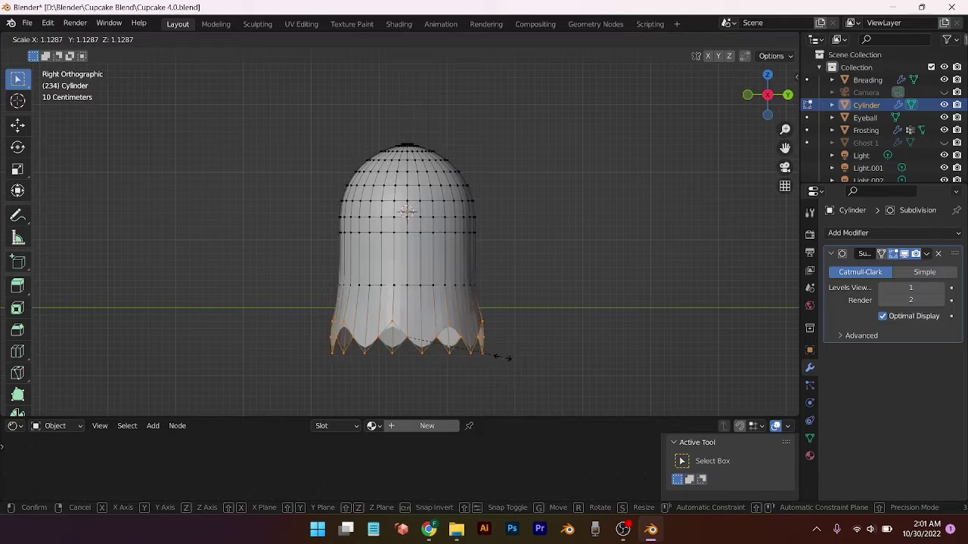
pyautogui.click(502, 357)
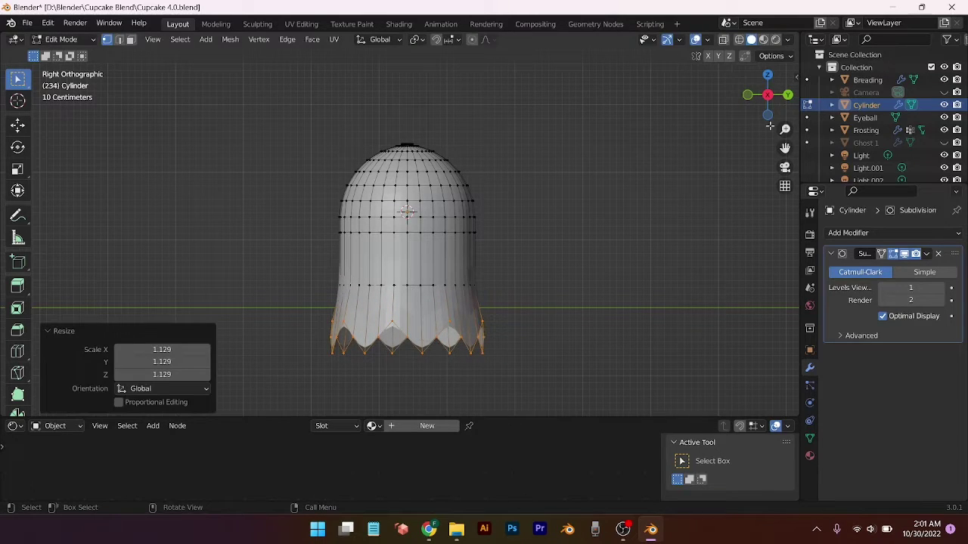
# Select the edge loop just above the zigzag hem, scale it up by about 1.04, and return to Object Mode
pyautogui.click(741, 39)
pyautogui.moveTo(326, 265); pyautogui.dragTo(503, 310)
pyautogui.click(751, 39)
pyautogui.press('s')
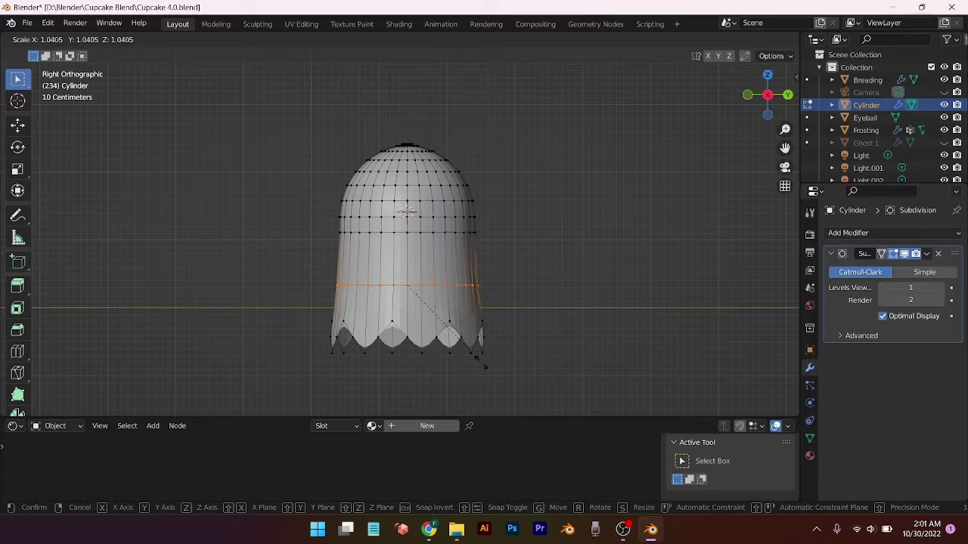
pyautogui.click(481, 363)
pyautogui.press('Tab')
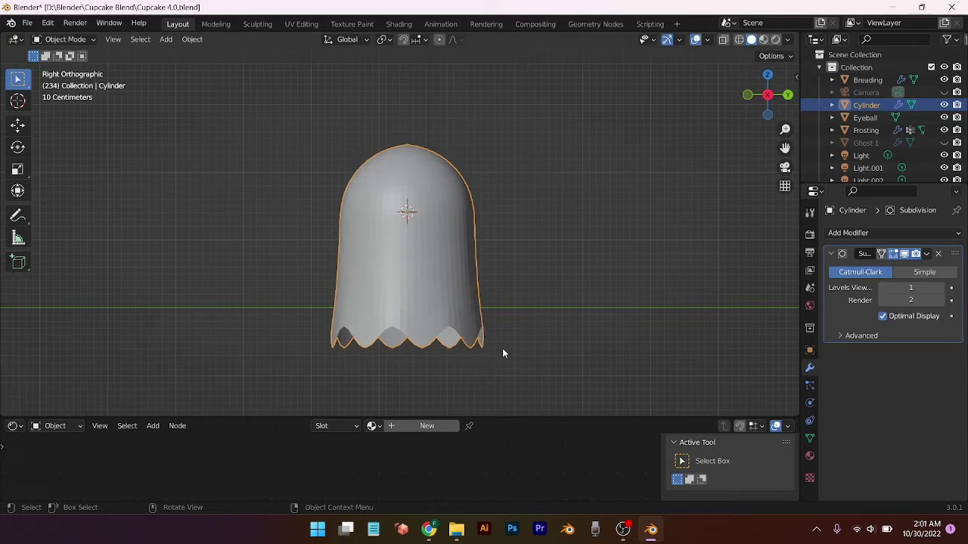
# Apply Shade Smooth to the ghost body
pyautogui.moveTo(503, 348); pyautogui.dragTo(461, 364, button='middle')
pyautogui.rightClick(394, 254)
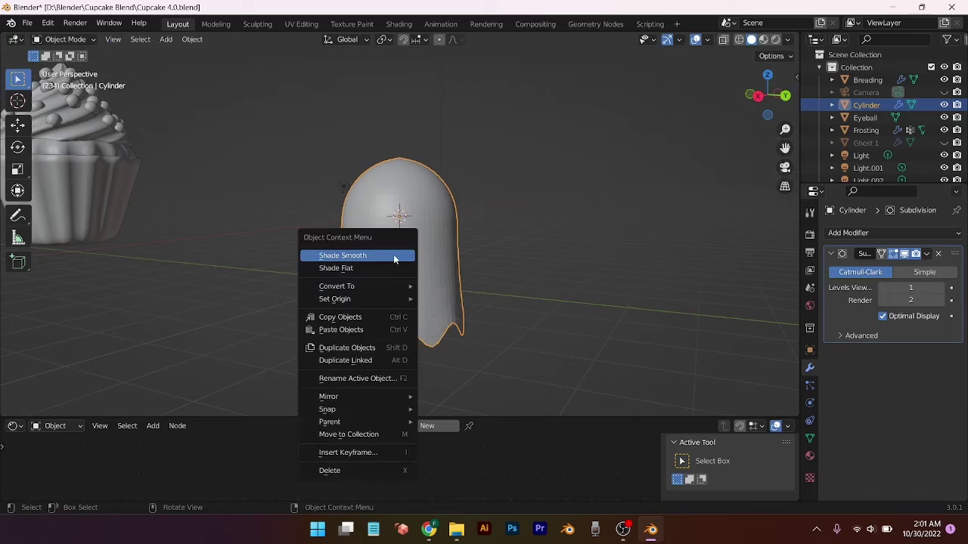
pyautogui.click(394, 254)
pyautogui.moveTo(394, 254); pyautogui.dragTo(447, 261, button='middle')
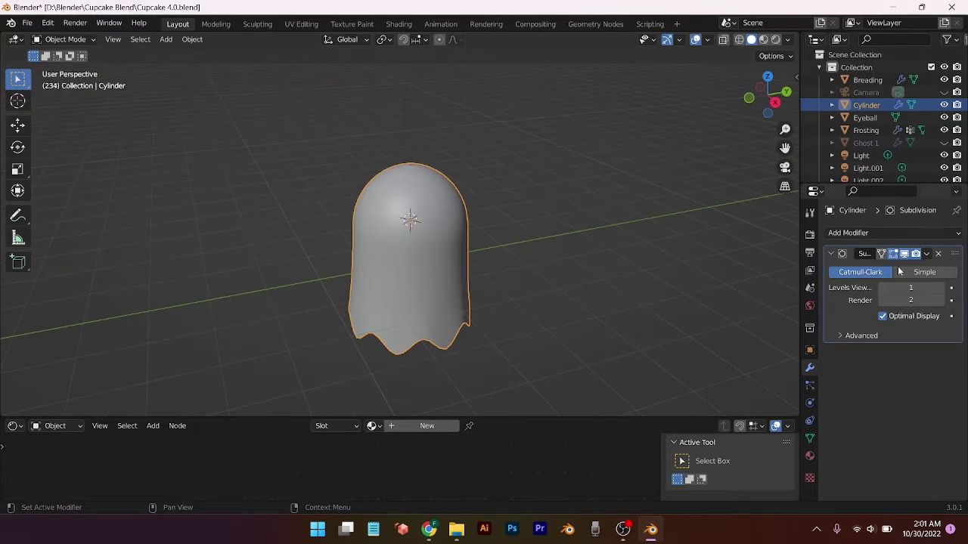
# Set the viewport subdivision level to 2 and add a Solidify modifier with 0.04 m thickness and an offset of about 0.76
pyautogui.click(943, 236)
pyautogui.click(727, 451)
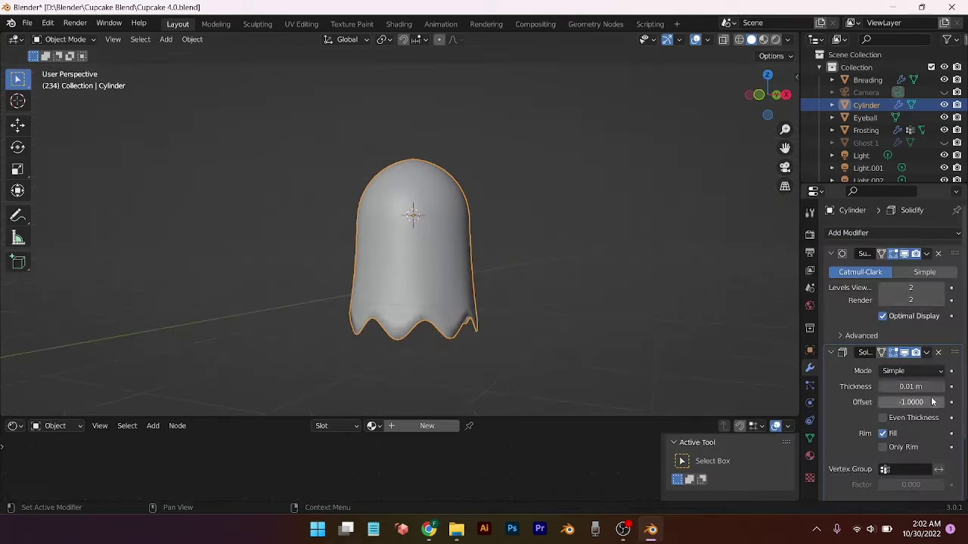
pyautogui.click(940, 388)
pyautogui.click(939, 388)
pyautogui.click(940, 387)
pyautogui.moveTo(936, 402)
pyautogui.mouseDown()
pyautogui.moveTo(964, 402)
pyautogui.moveTo(904, 402)
pyautogui.moveTo(937, 402)
pyautogui.mouseUp()
# In Edit Mode, select the zigzag hem in wireframe and flare it outward by a scale of about 1.15
pyautogui.moveTo(476, 324); pyautogui.dragTo(480, 339, button='middle')
pyautogui.press('Tab')
pyautogui.click(739, 39)
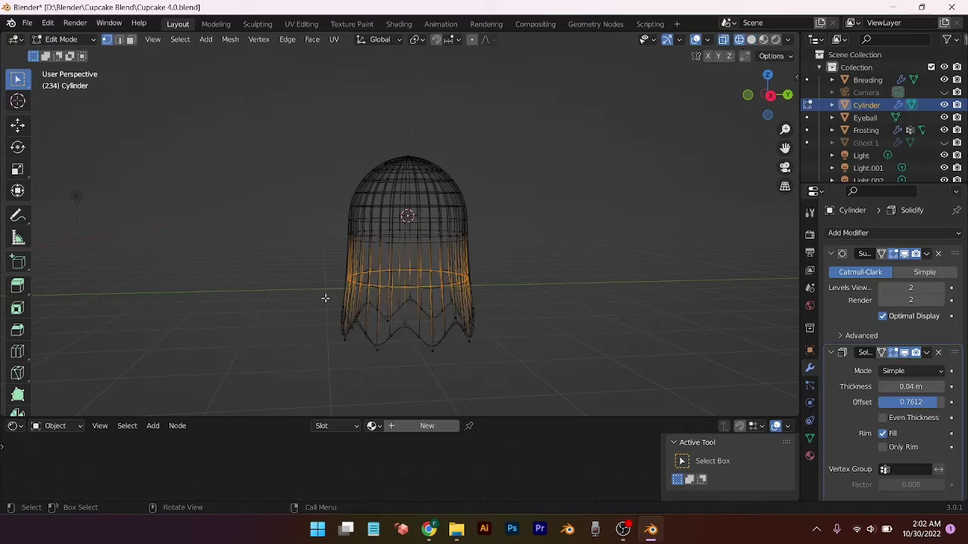
pyautogui.moveTo(326, 292); pyautogui.dragTo(551, 368)
pyautogui.moveTo(431, 401); pyautogui.dragTo(437, 366, button='middle')
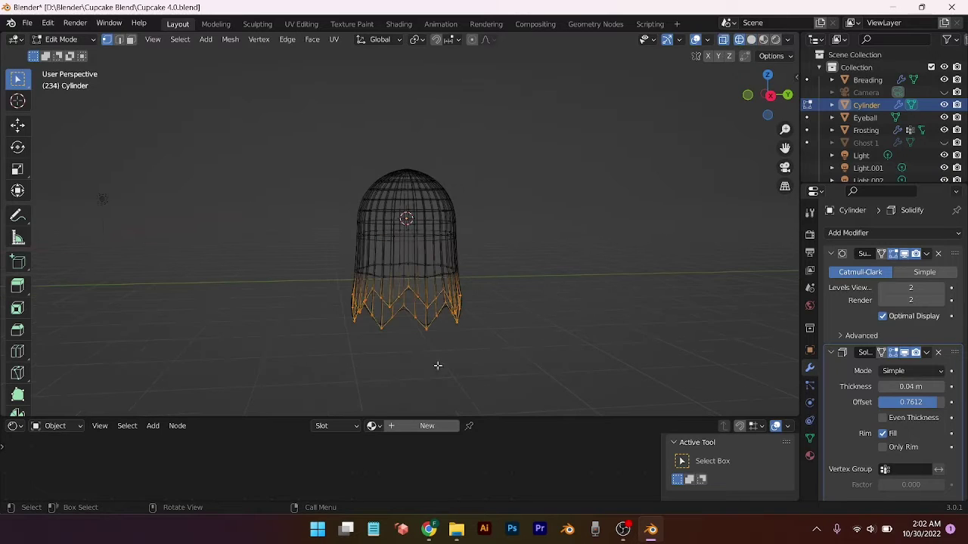
pyautogui.click(752, 40)
pyautogui.press('s')
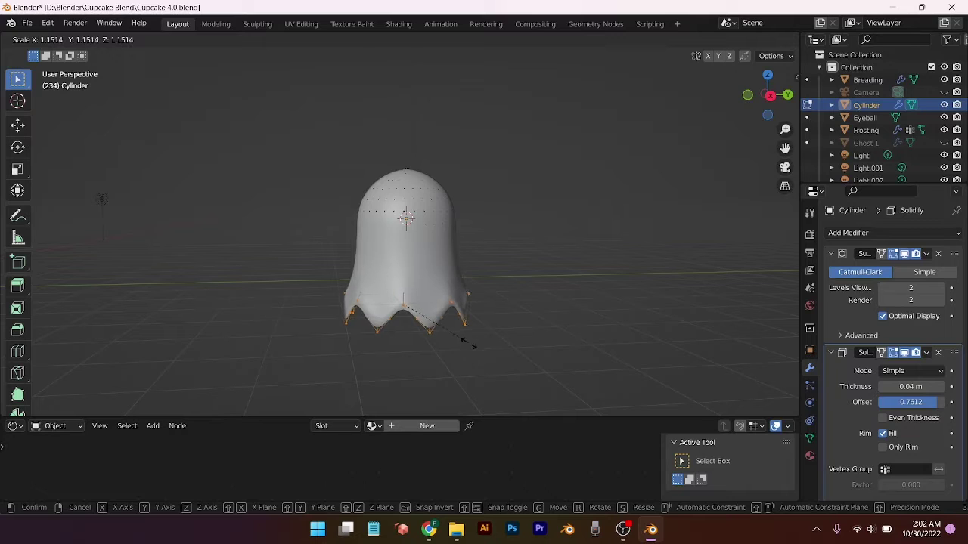
pyautogui.click(464, 341)
pyautogui.scroll(-4, 467, 342)
pyautogui.press('Tab')
# Select the whole ghost in Object Mode and scale it up uniformly by about 1.25
pyautogui.moveTo(469, 346); pyautogui.dragTo(449, 350, button='middle')
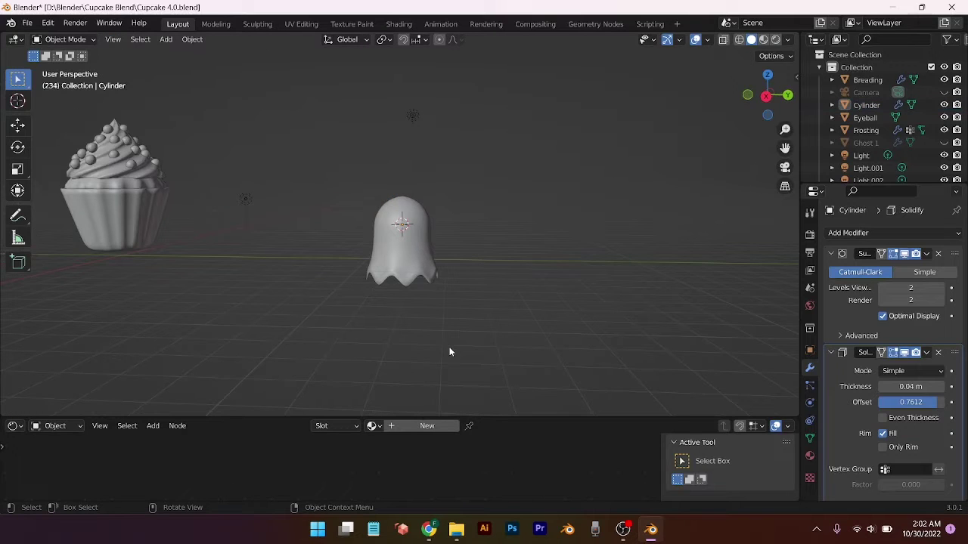
pyautogui.scroll(2, 449, 349)
pyautogui.click(410, 242)
pyautogui.press('s')
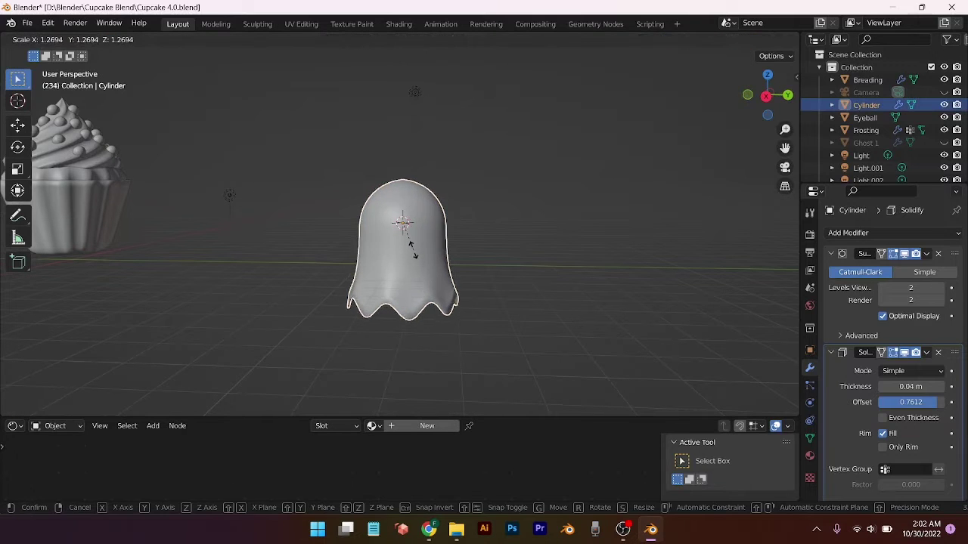
pyautogui.click(411, 255)
# Raise the ghost about 2.70 m along Z
pyautogui.press('g')
pyautogui.press('z')
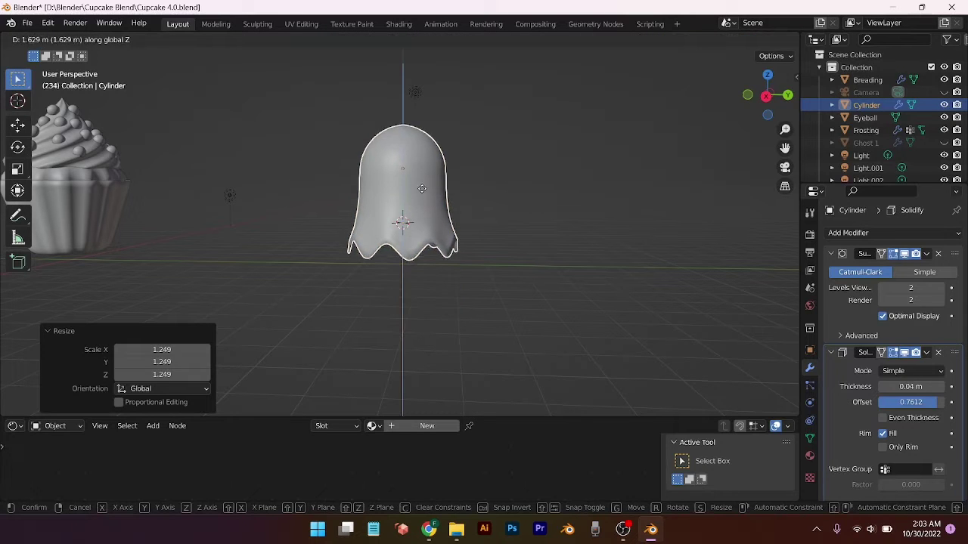
pyautogui.click(478, 266)
pyautogui.scroll(-2, 482, 273)
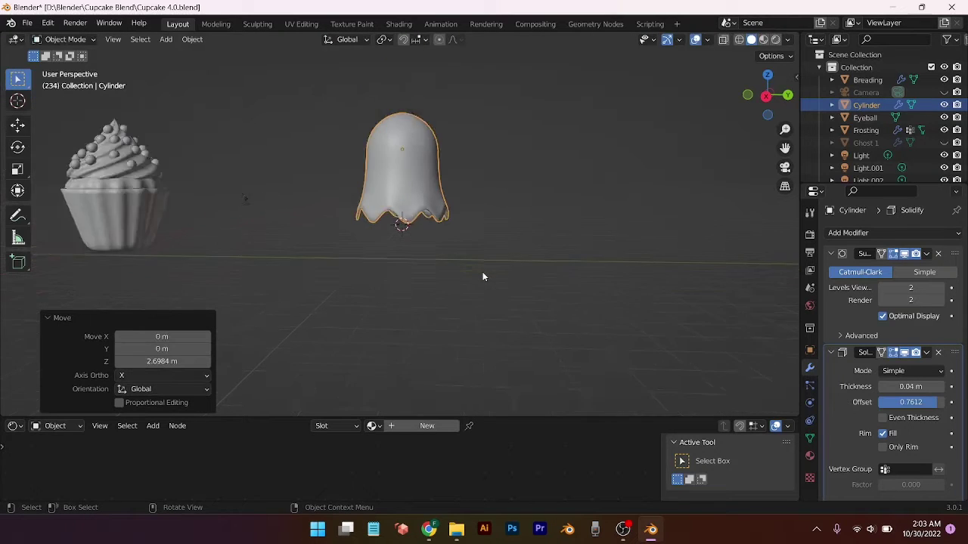
pyautogui.keyDown('shift'); pyautogui.moveTo(448, 257); pyautogui.dragTo(464, 303, button='middle'); pyautogui.keyUp('shift')
pyautogui.scroll(2, 469, 331)
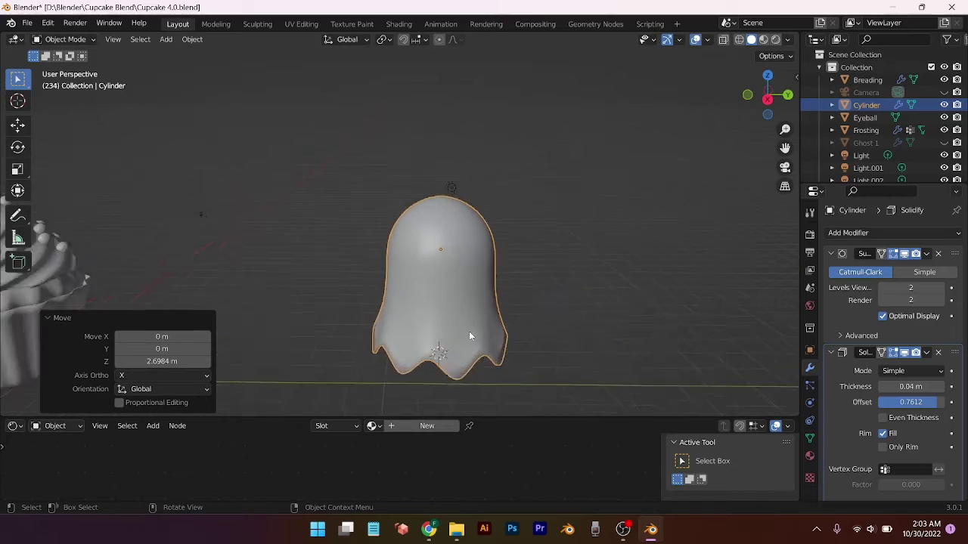
pyautogui.scroll(-3, 603, 326)
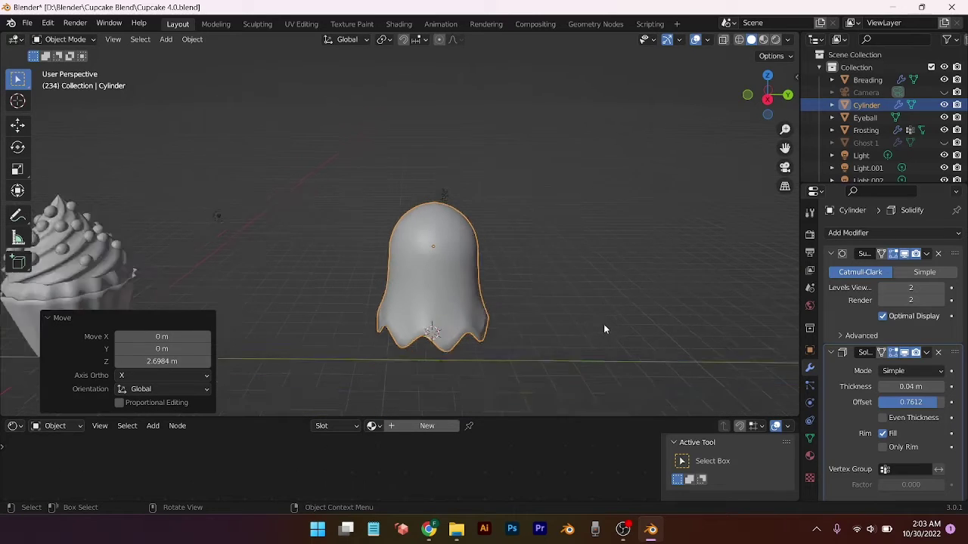
# Add a UV sphere and move it about 4.37 m along Y, beside the ghost
pyautogui.hotkey('shift', 'a')
pyautogui.moveTo(602, 328)
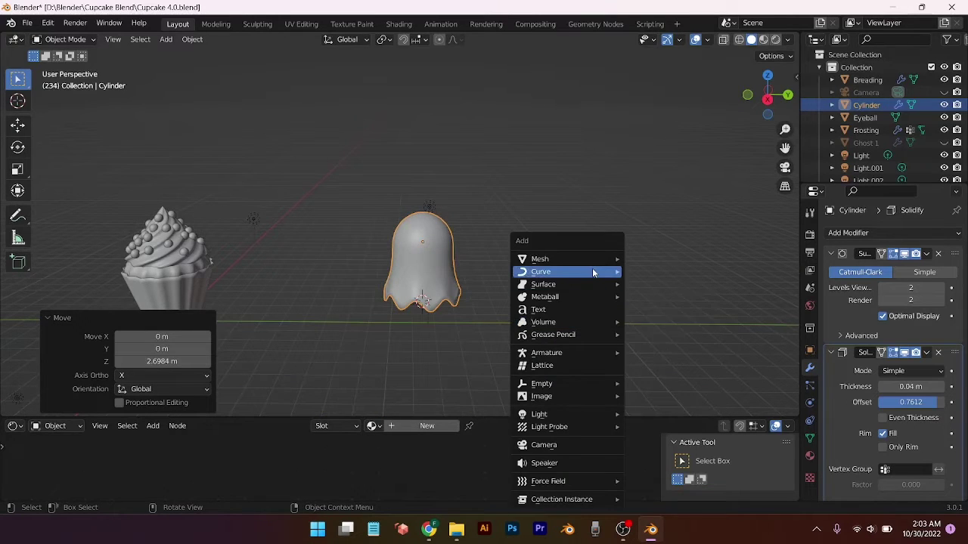
pyautogui.moveTo(593, 265)
pyautogui.click(703, 301)
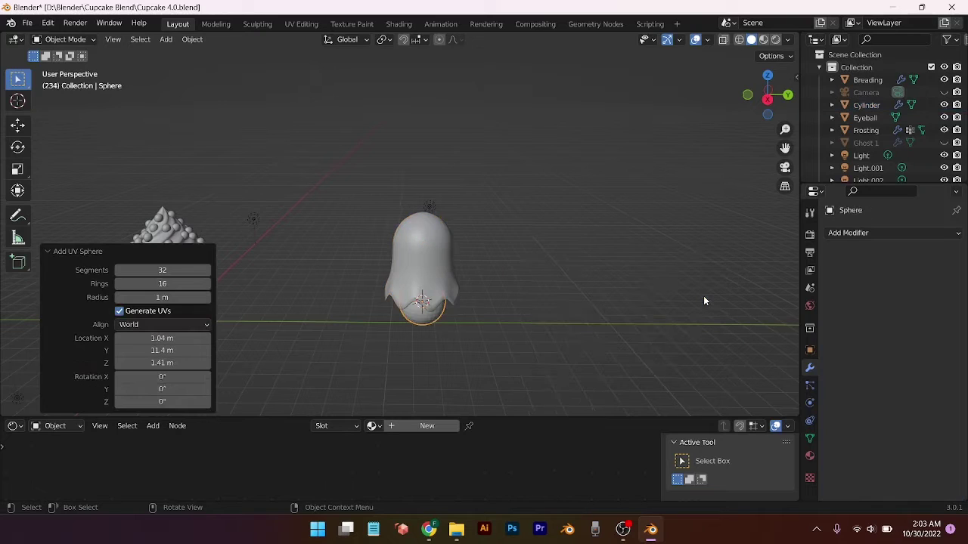
pyautogui.press('g')
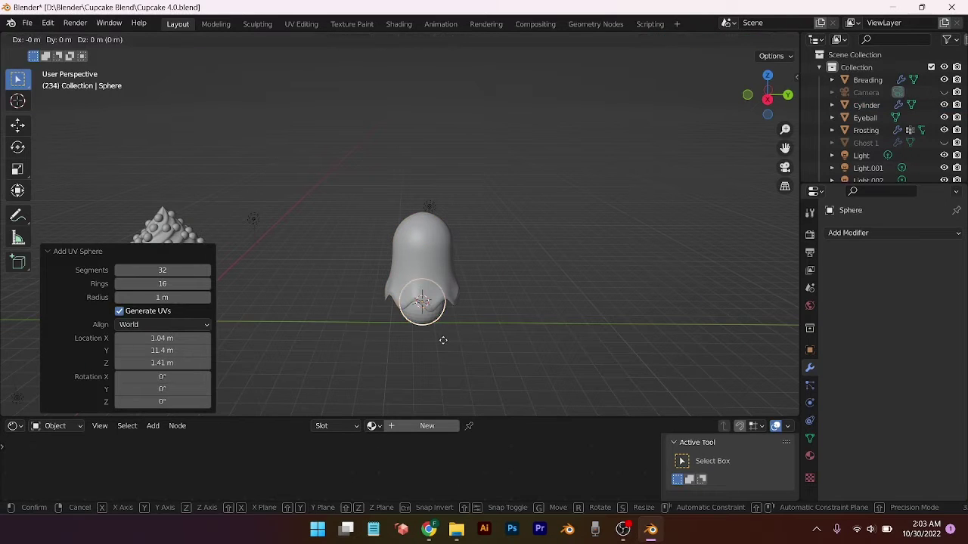
pyautogui.press('y')
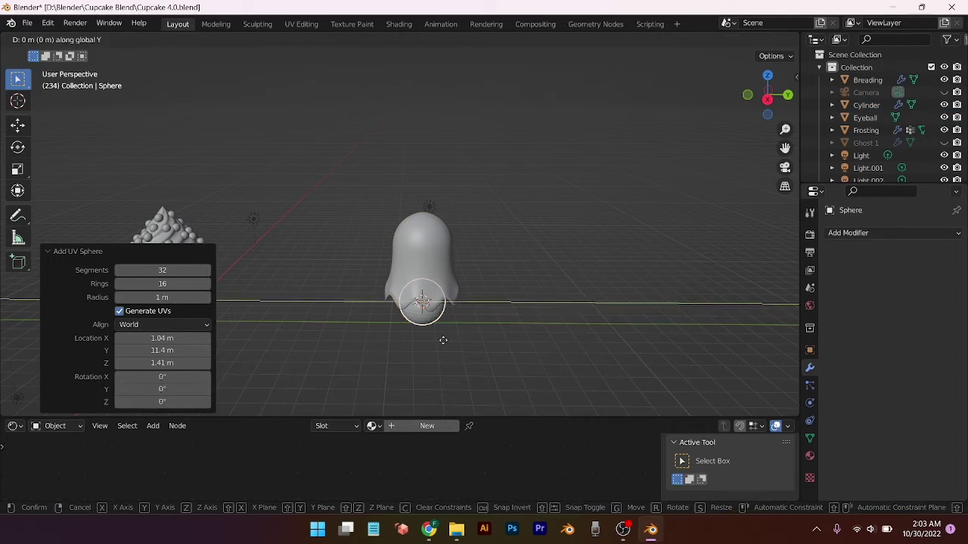
pyautogui.click(544, 348)
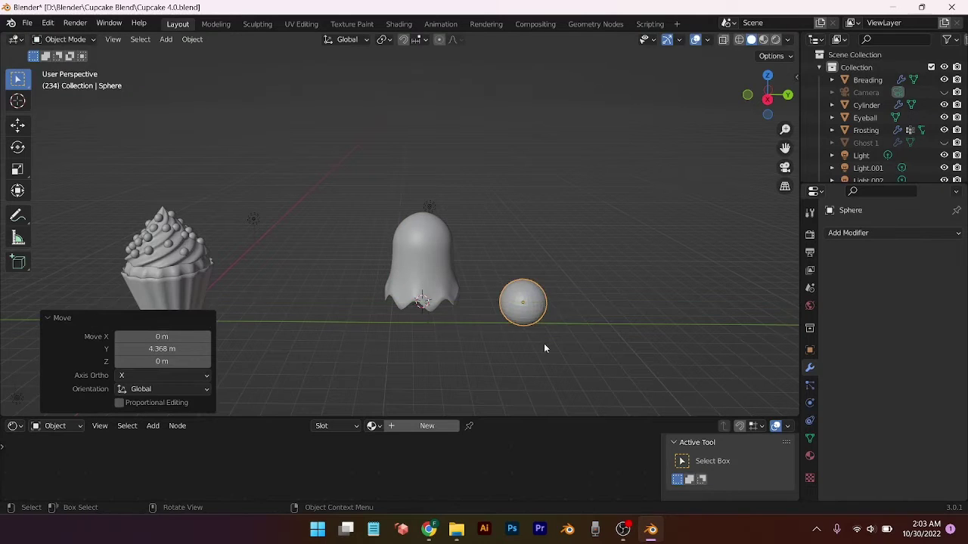
# Flatten the sphere along X to a scale of about 0.40 in top view
pyautogui.press('KP_7')
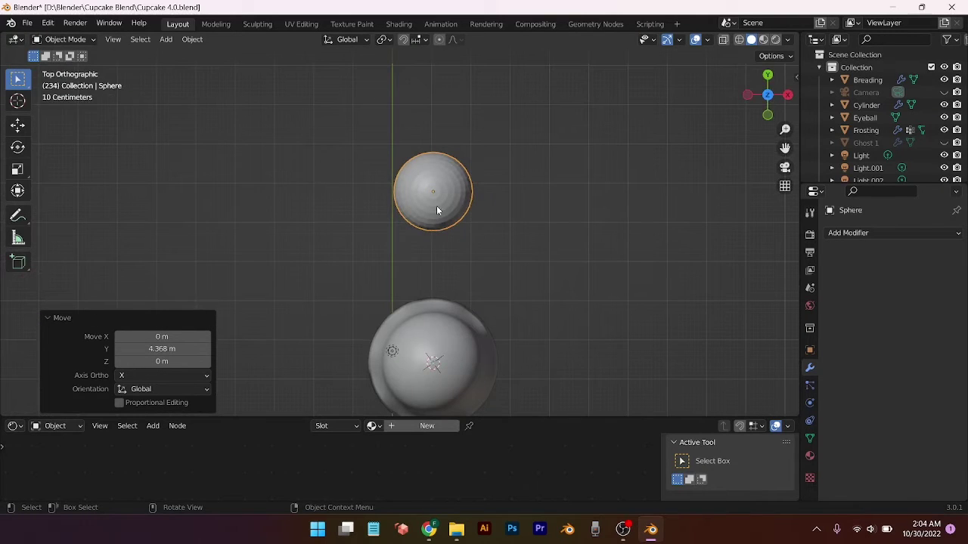
pyautogui.press('s')
pyautogui.press('x')
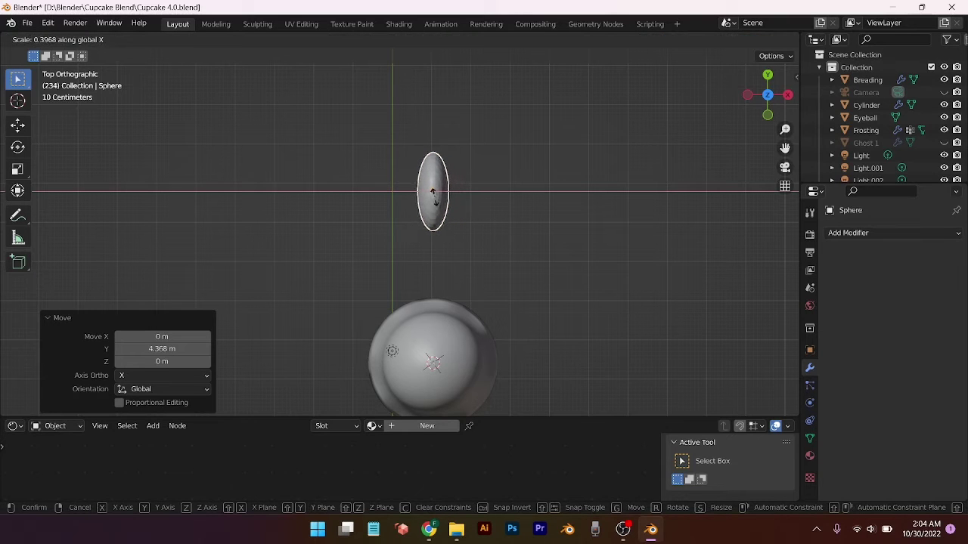
pyautogui.click(489, 252)
# Narrow the sphere along Y to a scale of about 0.57 to form an oval eye
pyautogui.moveTo(489, 252); pyautogui.dragTo(442, 285, button='middle')
pyautogui.press('s')
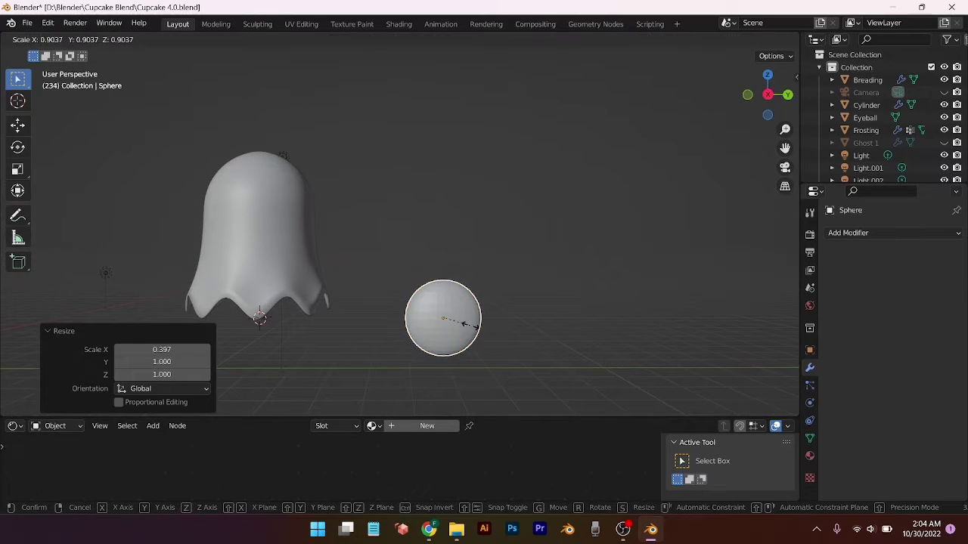
pyautogui.press('Escape')
pyautogui.press('s')
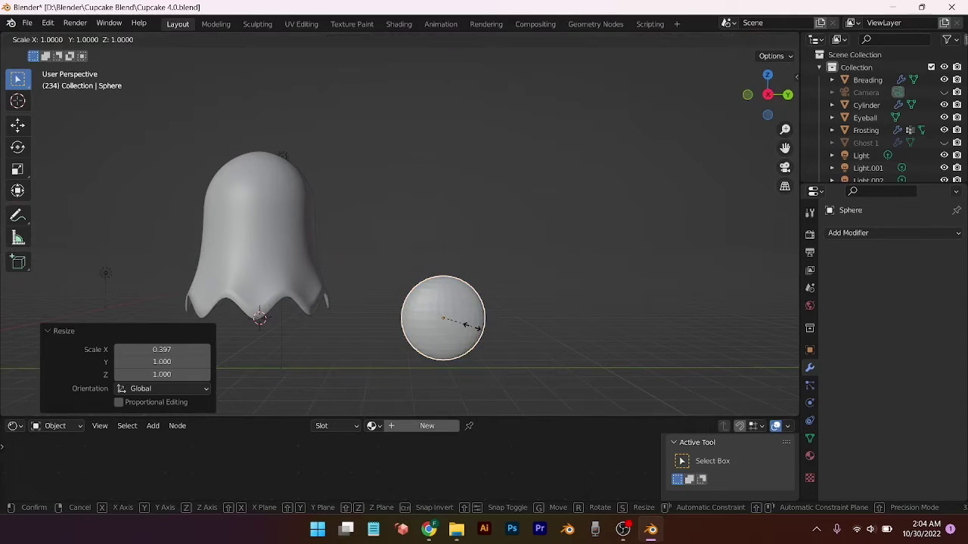
pyautogui.press('y')
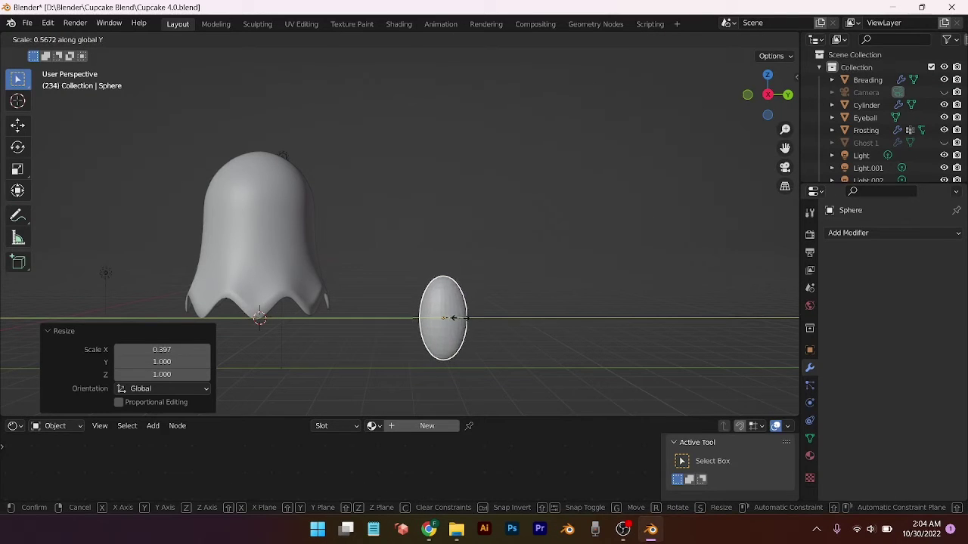
pyautogui.click(456, 320)
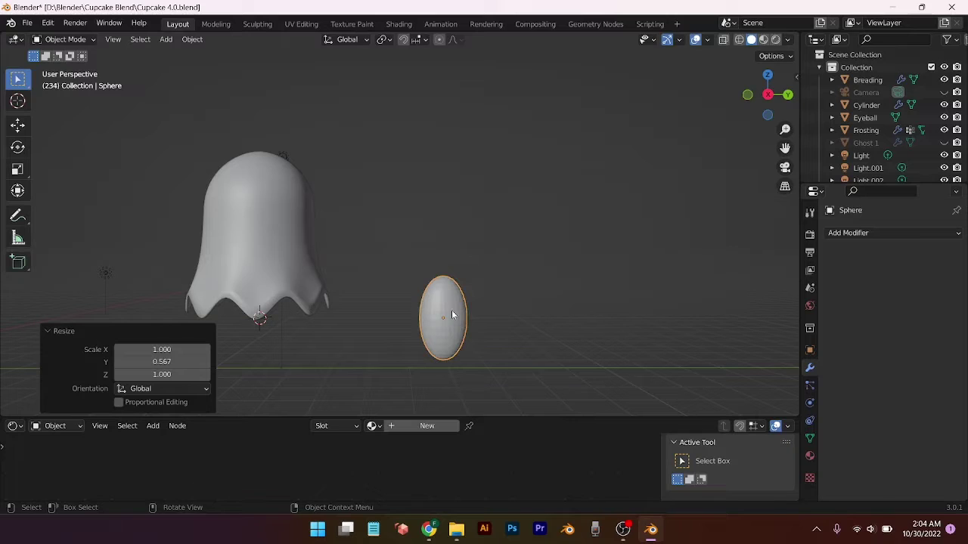
# Shrink the oval eye uniformly and shorten it along Z by a scale of about 0.81
pyautogui.press('s')
pyautogui.press('z')
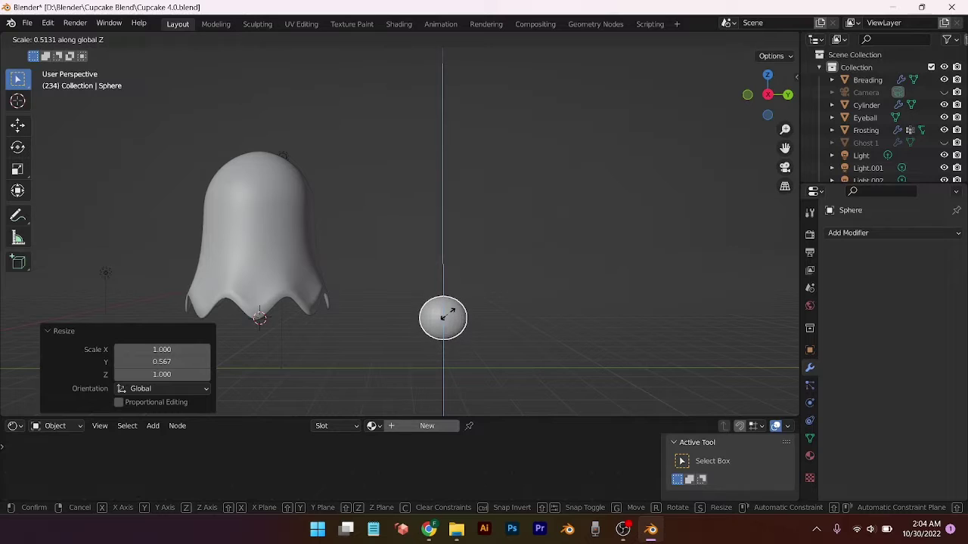
pyautogui.click(454, 319)
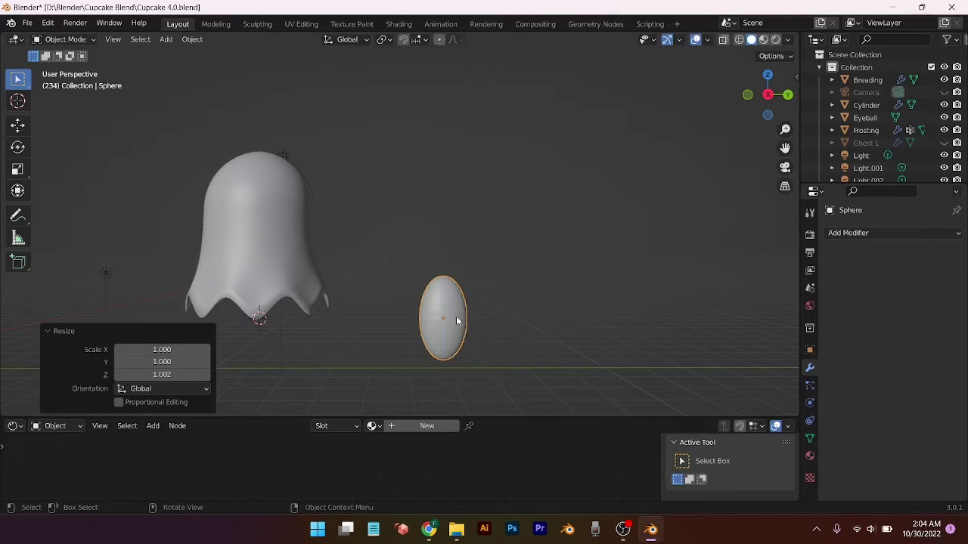
pyautogui.press('s')
pyautogui.click(454, 319)
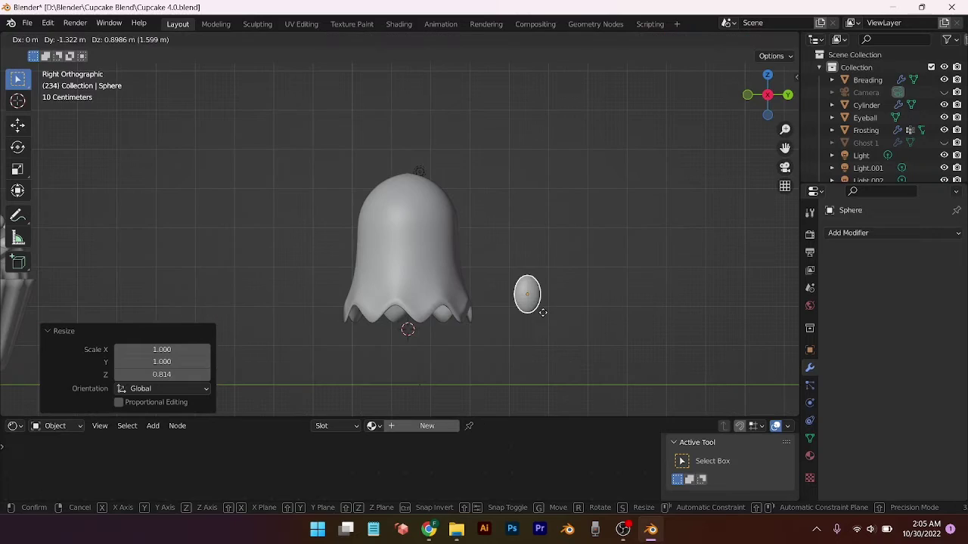
# Move the oval eye about -1.32 m in Y and 0.90 m in Z, plus 3.57 m in X and -3.71 m in Y, in front of the ghost
pyautogui.click(541, 311)
pyautogui.press('KP_7')
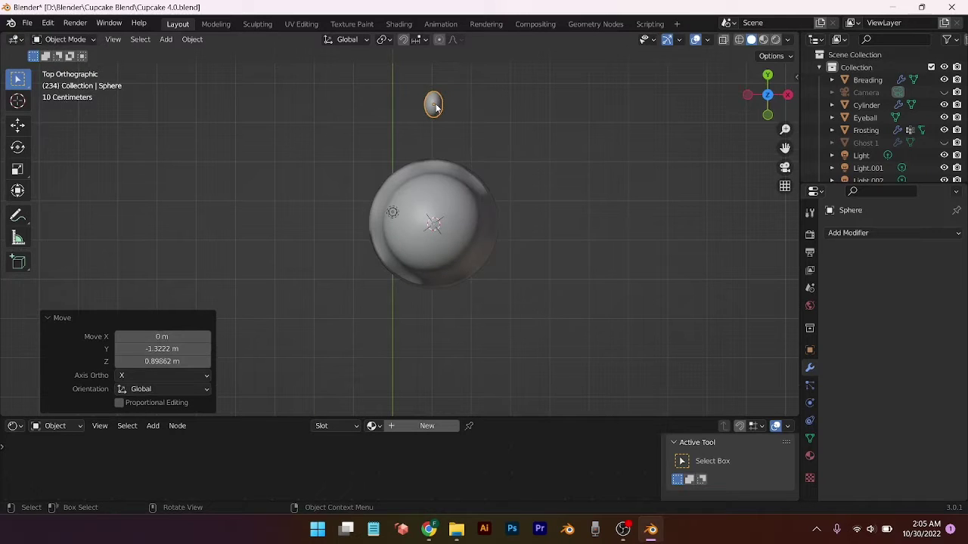
pyautogui.press('KP_3')
pyautogui.press('KP_7')
pyautogui.press('g')
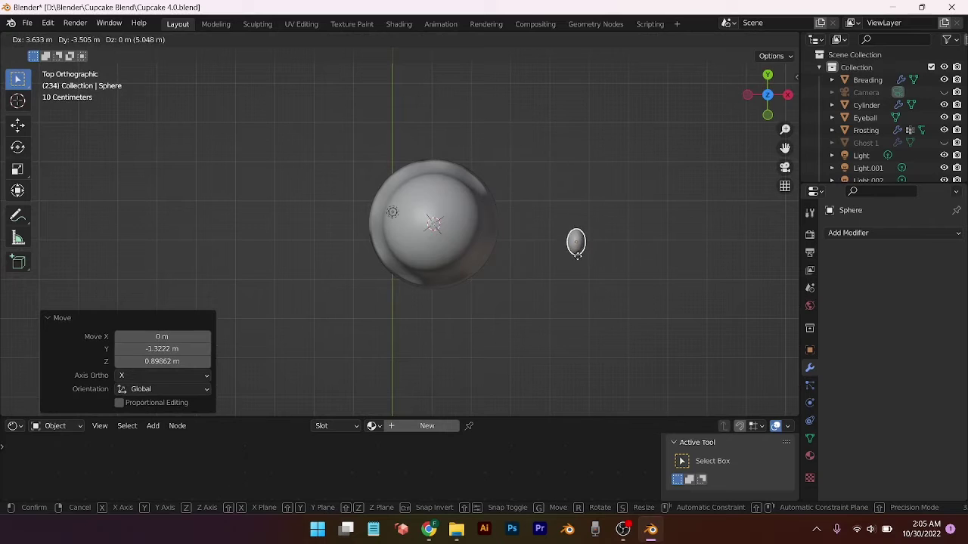
pyautogui.click(575, 257)
pyautogui.press('KP_3')
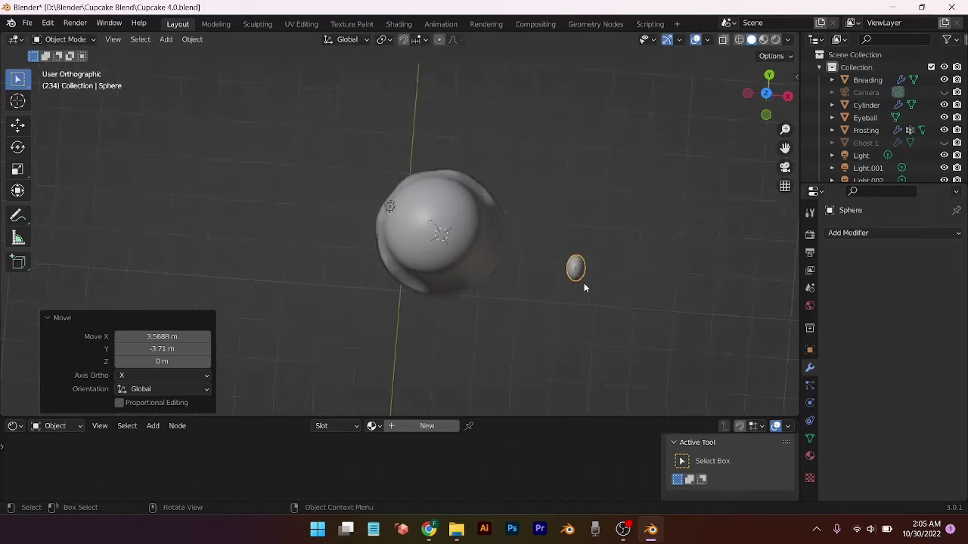
# Raise the oval eye about 1.69 m along Z to the upper part of the ghost, working in right side view
pyautogui.press('g')
pyautogui.press('z')
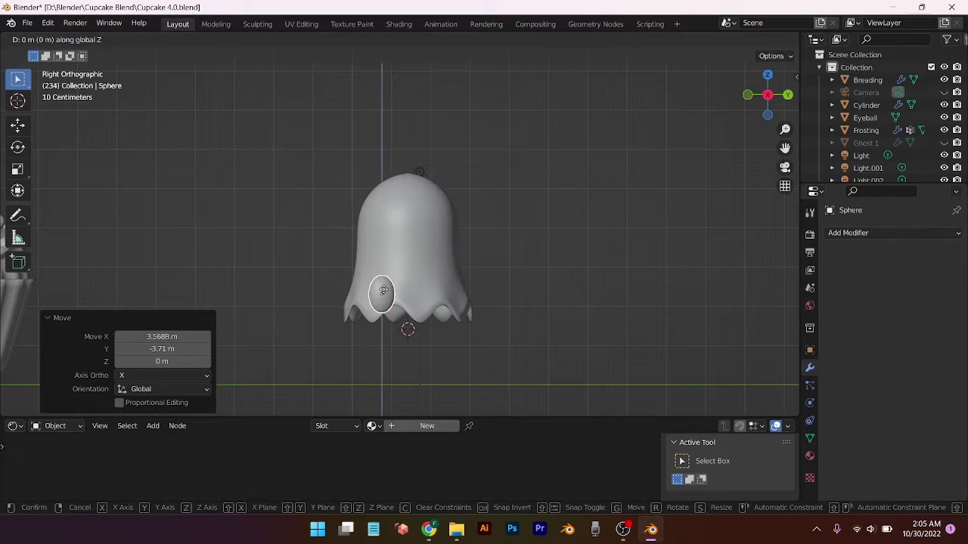
pyautogui.click(395, 223)
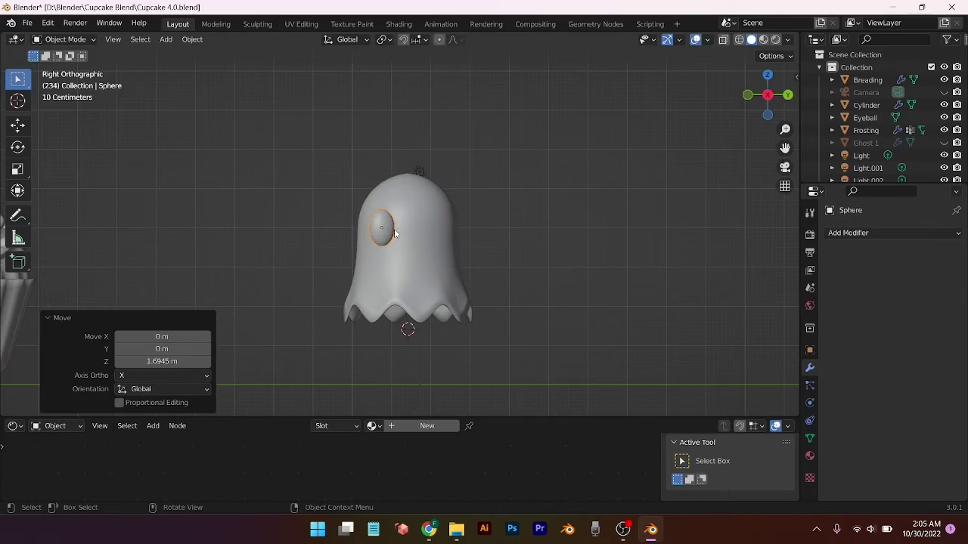
# Move the oval eye about -2.62 m along X against the ghost's face, working in front view
pyautogui.press('KP_1')
pyautogui.press('g')
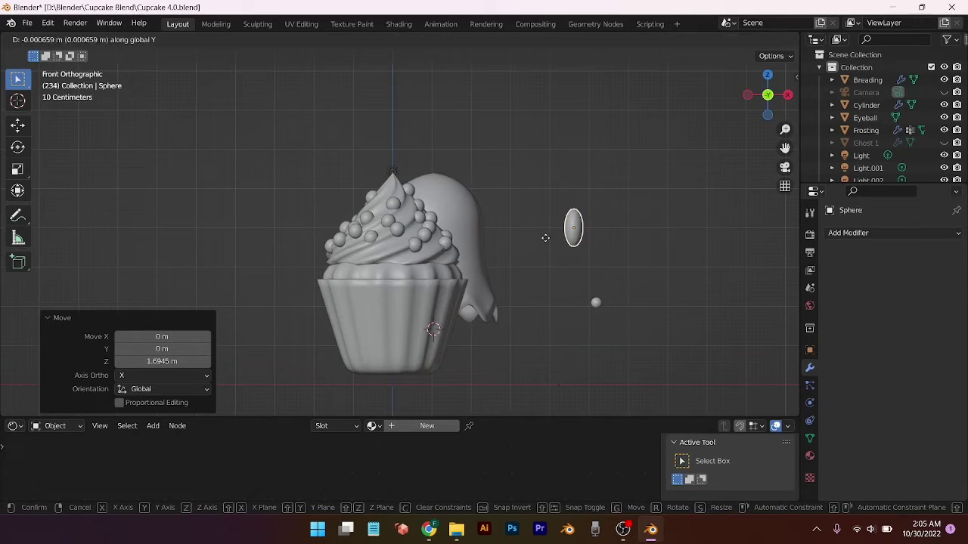
pyautogui.press('Escape')
pyautogui.press('g')
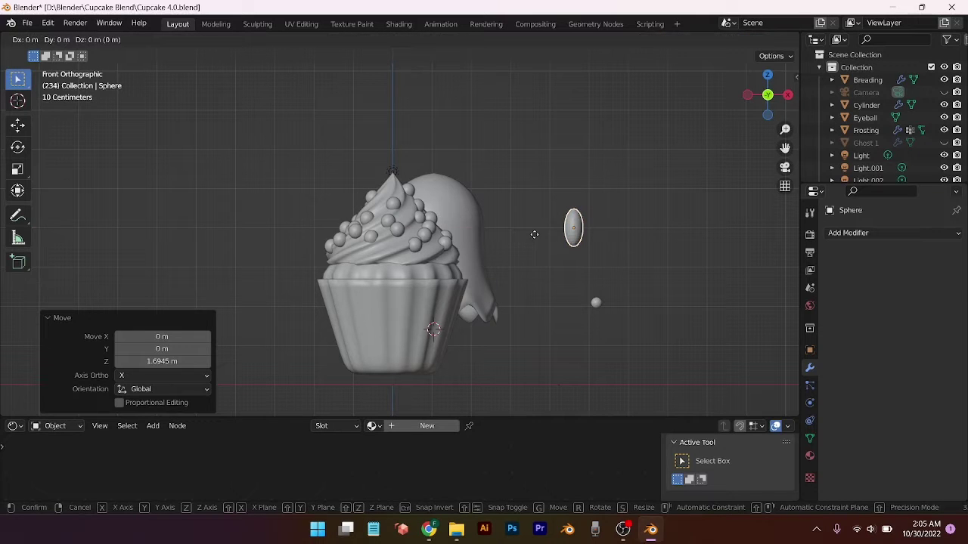
pyautogui.press('x')
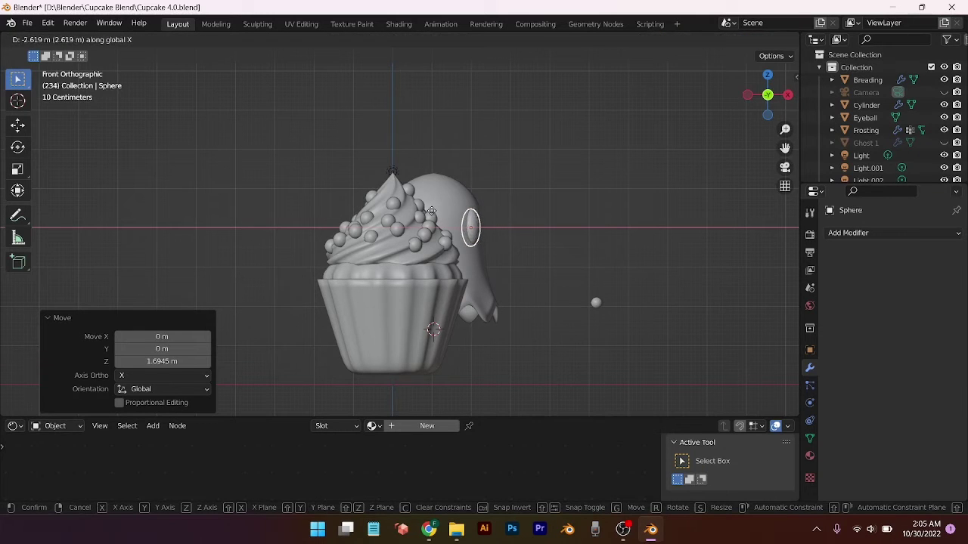
pyautogui.click(432, 212)
# Bring the oval eye out of the face about 0.22 m along X, shift it about 0.15 m in Y and 0.14 m in Z, and adjust its Z scale
pyautogui.moveTo(525, 231); pyautogui.dragTo(410, 248, button='middle')
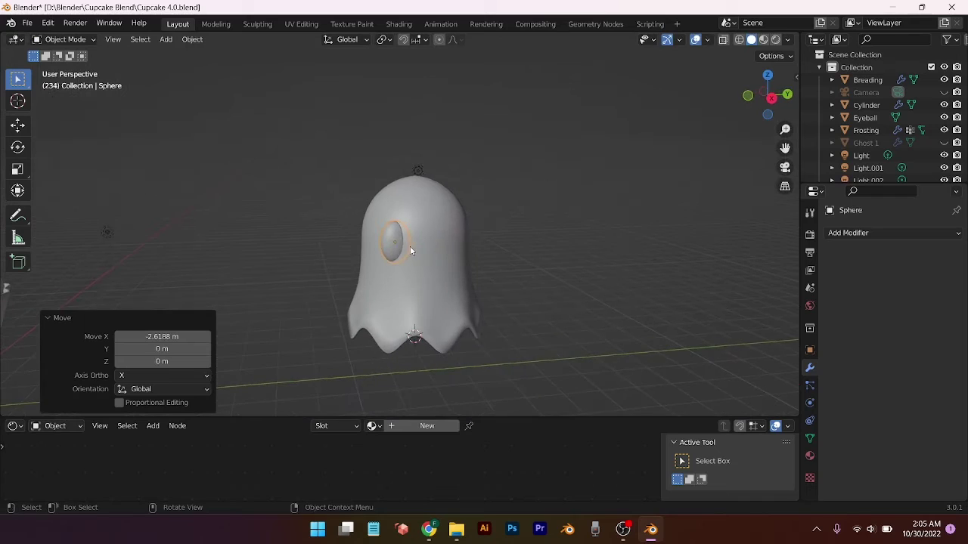
pyautogui.scroll(1, 453, 293)
pyautogui.moveTo(453, 297); pyautogui.dragTo(466, 298, button='middle')
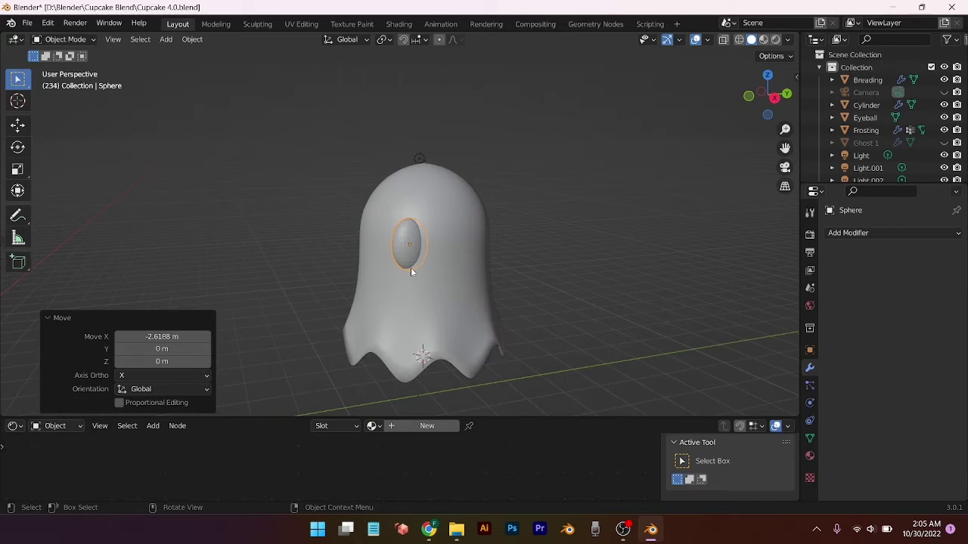
pyautogui.press('g')
pyautogui.press('x')
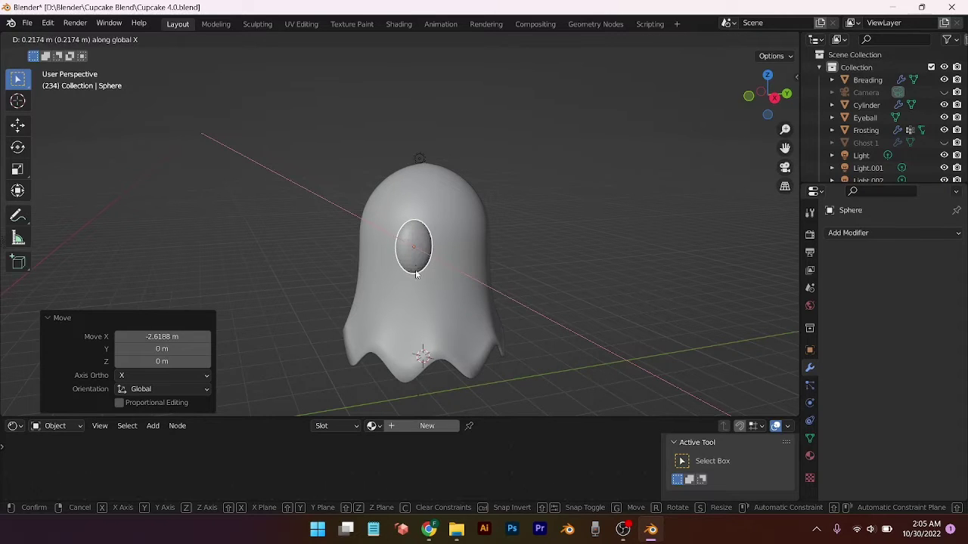
pyautogui.click(415, 273)
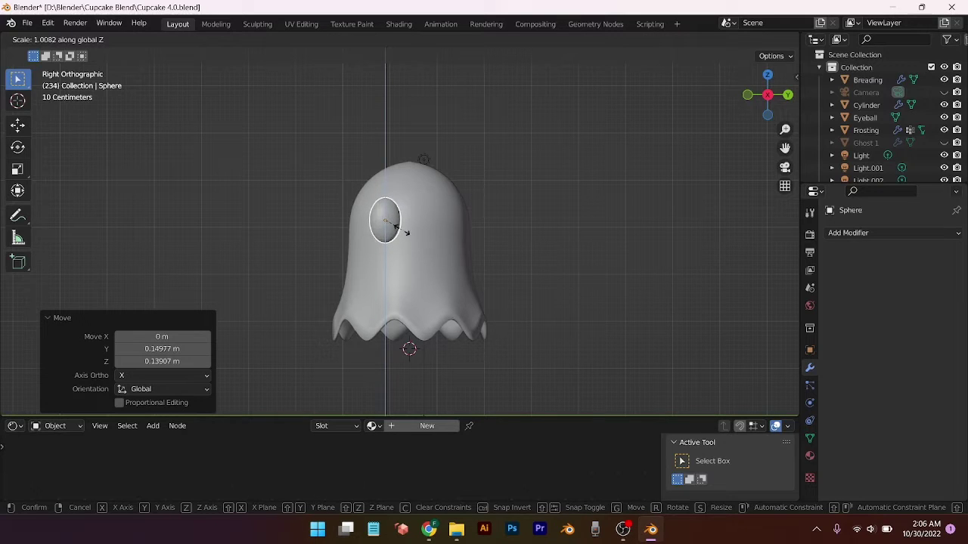
pyautogui.click(401, 230)
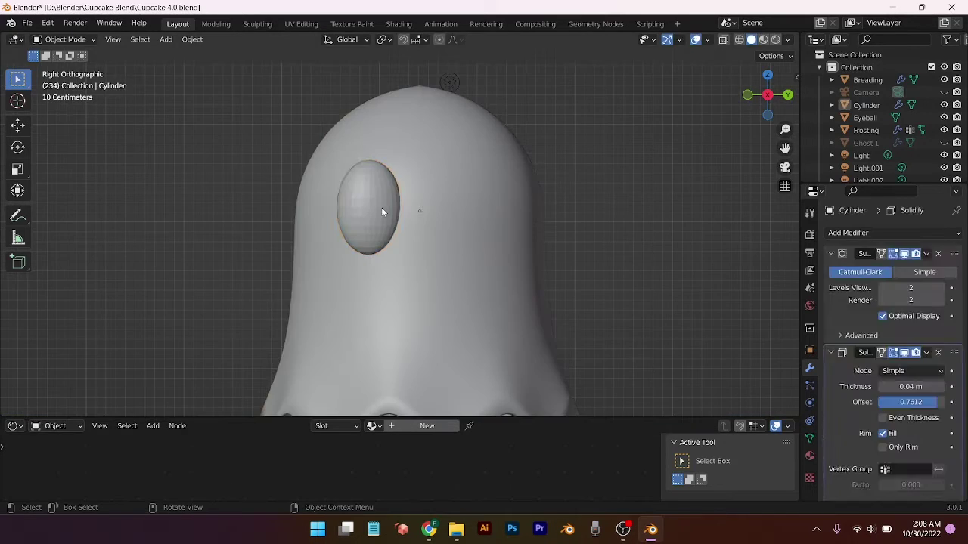
# Duplicate the oval eye and place the copy about 0.68 m along Y beside it
pyautogui.click(382, 212)
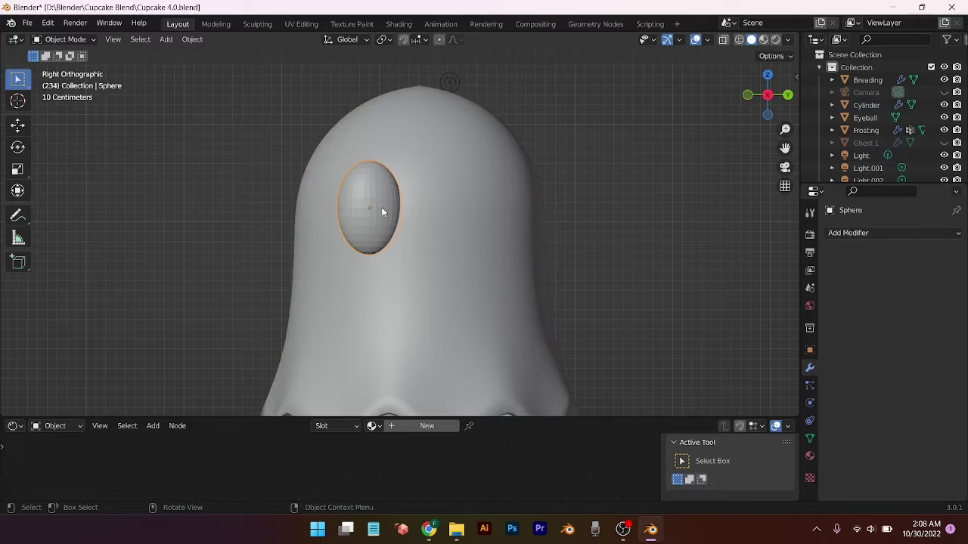
pyautogui.hotkey('shift', 'd')
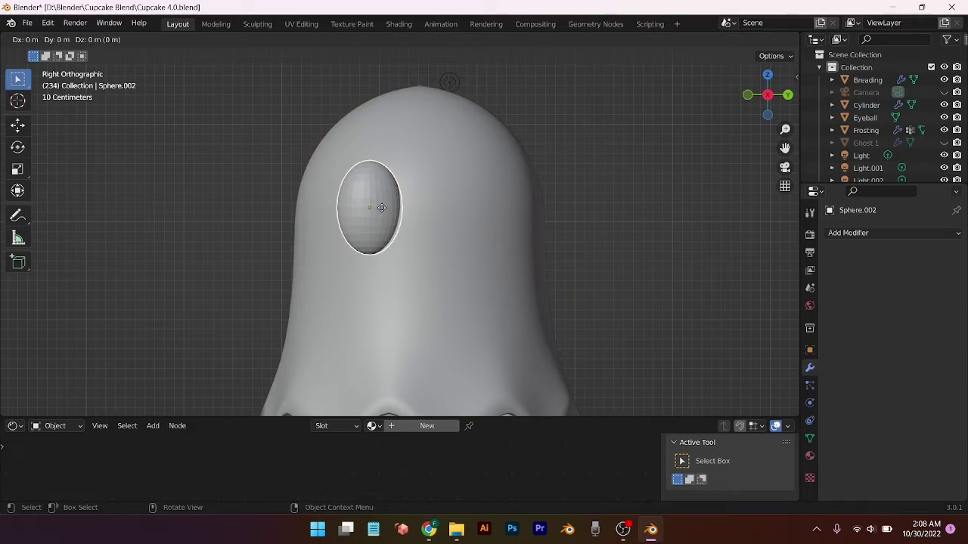
pyautogui.press('y')
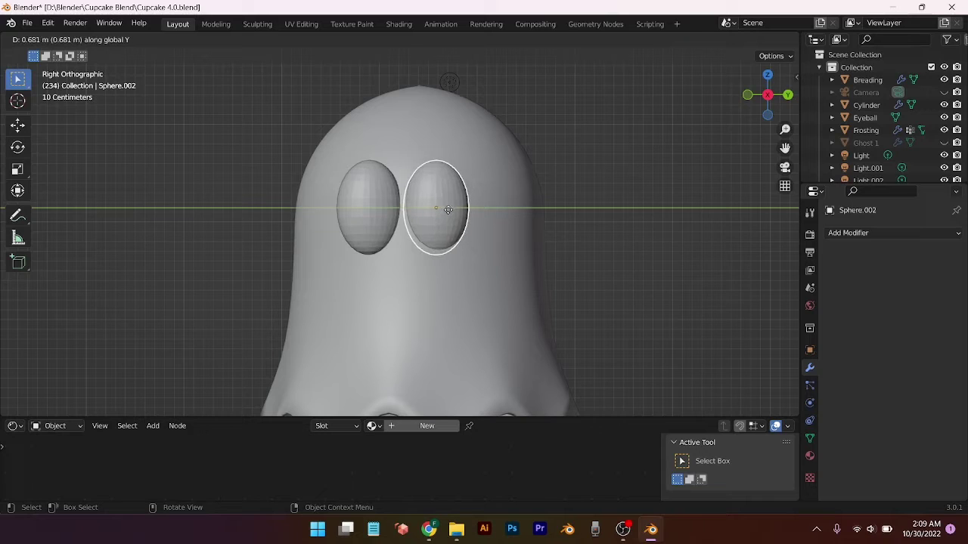
pyautogui.click(448, 210)
# Apply smooth shading to both of the ghost's oval eyes
pyautogui.rightClick(439, 211)
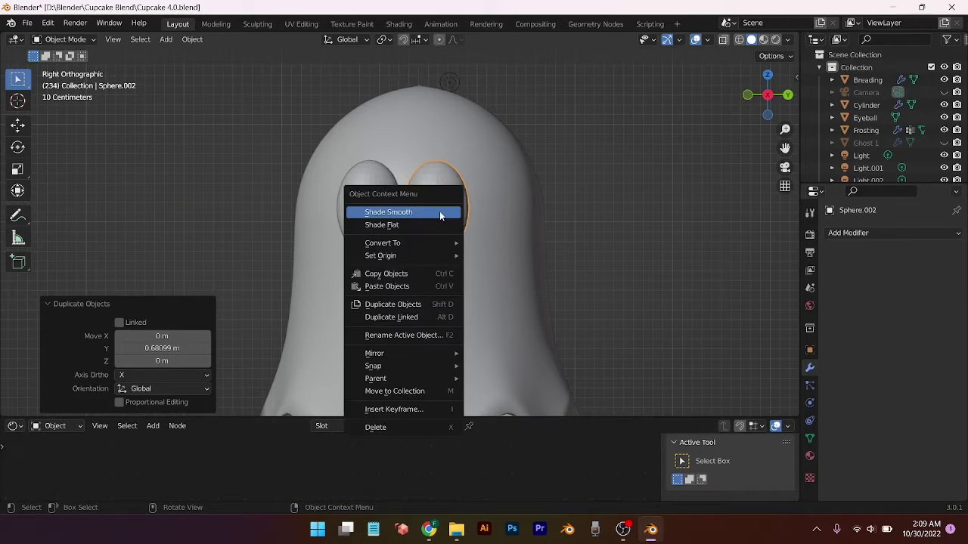
pyautogui.click(440, 211)
pyautogui.click(382, 211)
pyautogui.rightClick(383, 213)
pyautogui.click(382, 213)
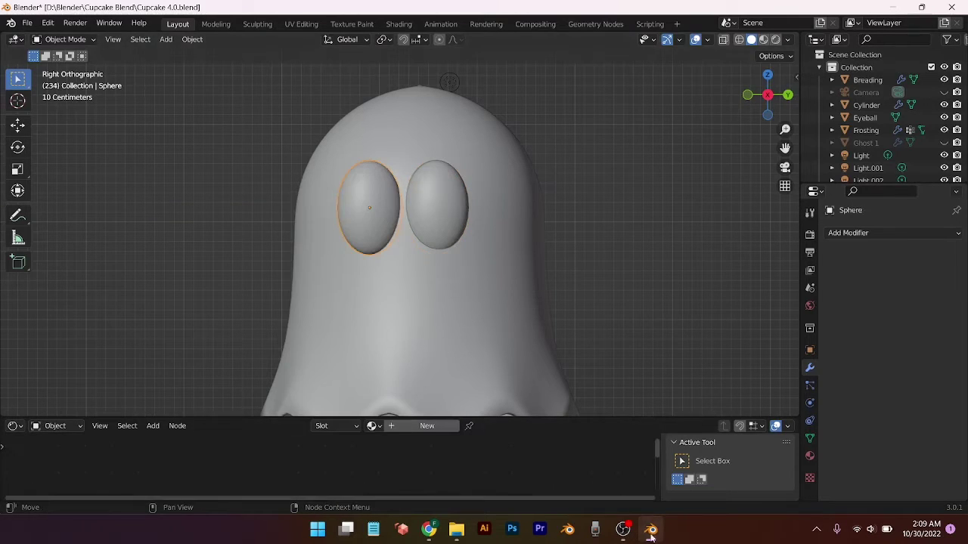
# From above, shift the original eye about -0.08 m in X and 0.04 m in Y, and rotate it about 9° to follow the face
pyautogui.moveTo(446, 264); pyautogui.dragTo(476, 364, button='middle')
pyautogui.scroll(-3, 459, 333)
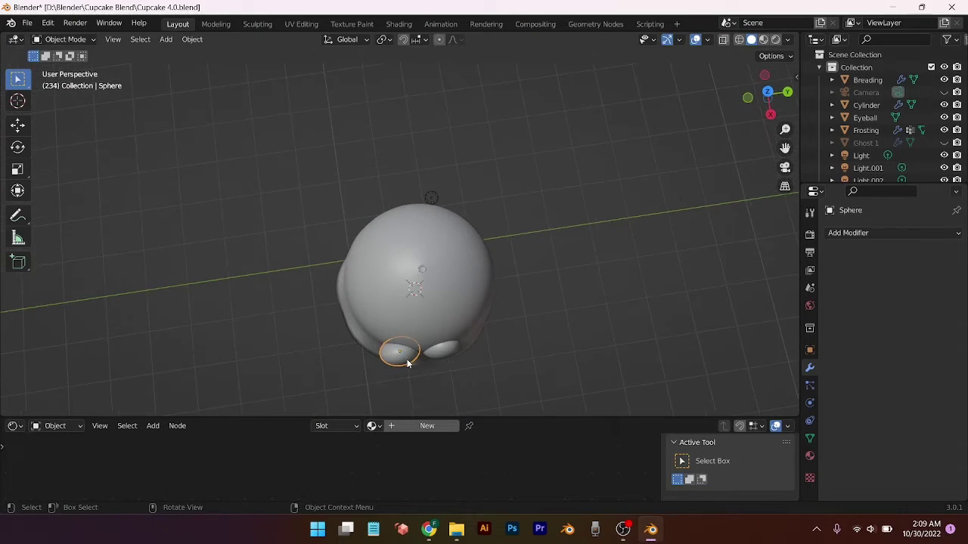
pyautogui.press('g')
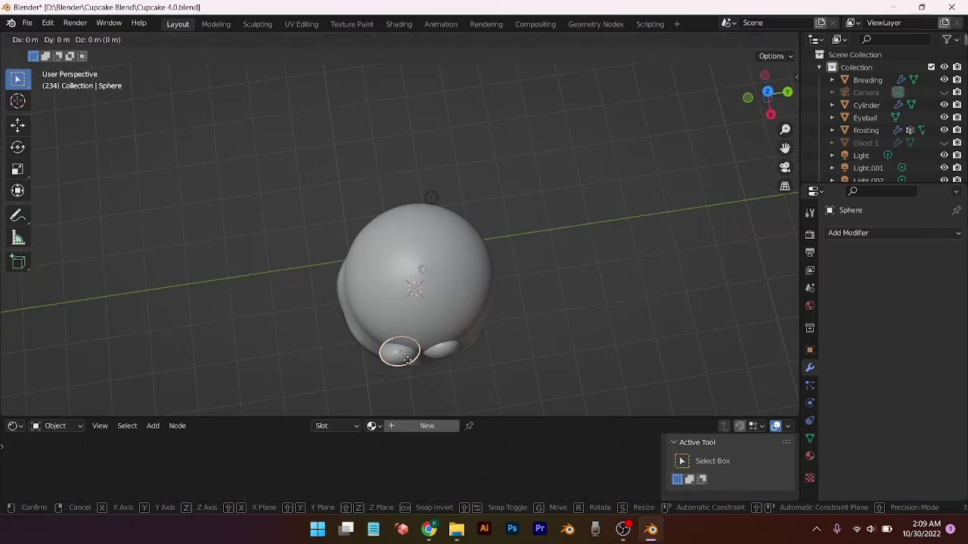
pyautogui.click(410, 354)
pyautogui.moveTo(409, 355); pyautogui.dragTo(430, 362, button='middle')
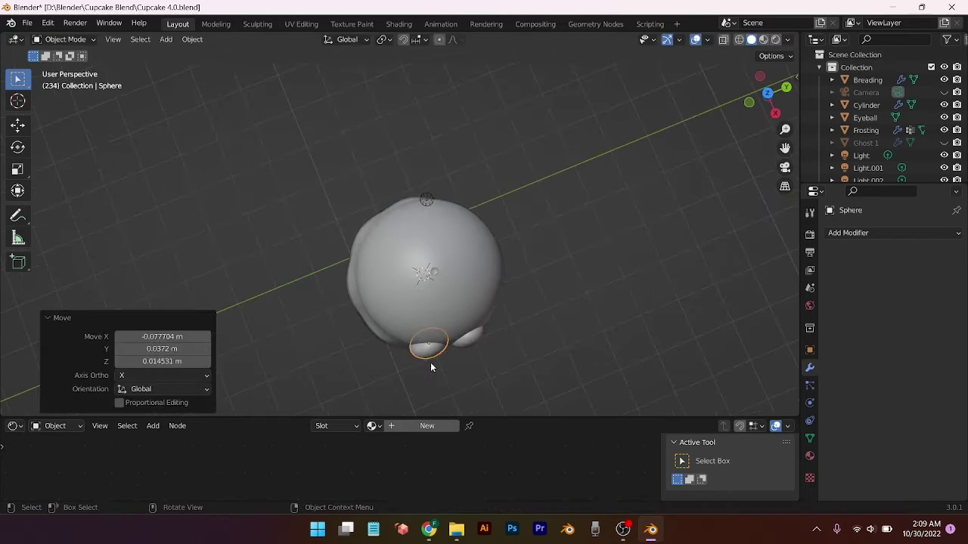
pyautogui.press('r')
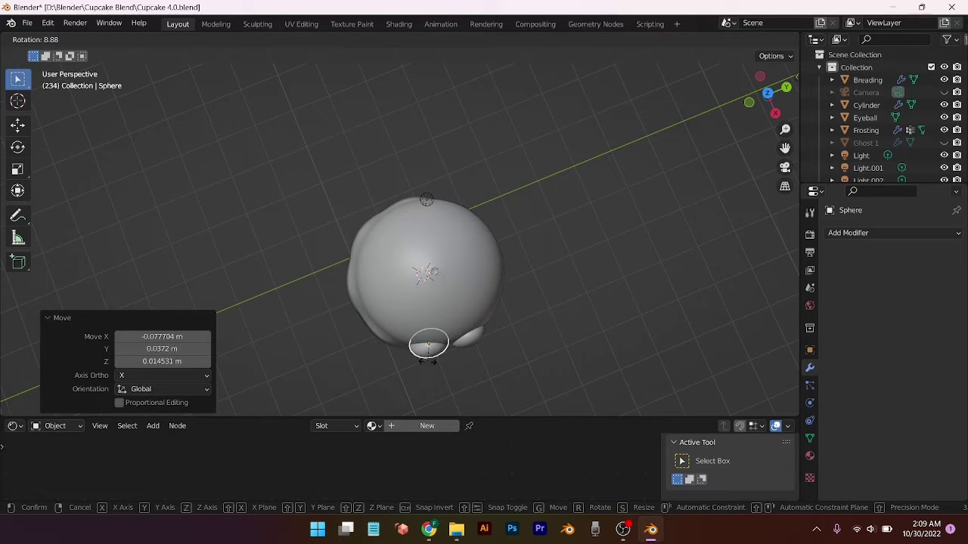
pyautogui.click(428, 361)
pyautogui.moveTo(428, 361)
pyautogui.mouseDown(button='middle')
pyautogui.moveTo(423, 306)
pyautogui.moveTo(506, 290)
pyautogui.moveTo(439, 270)
pyautogui.moveTo(552, 288)
pyautogui.moveTo(368, 264)
pyautogui.moveTo(479, 264)
pyautogui.moveTo(435, 352)
pyautogui.mouseUp(button='middle')
# Rotate the duplicated eye about -15.4° in the view from above to follow the curve of the face
pyautogui.click(427, 247)
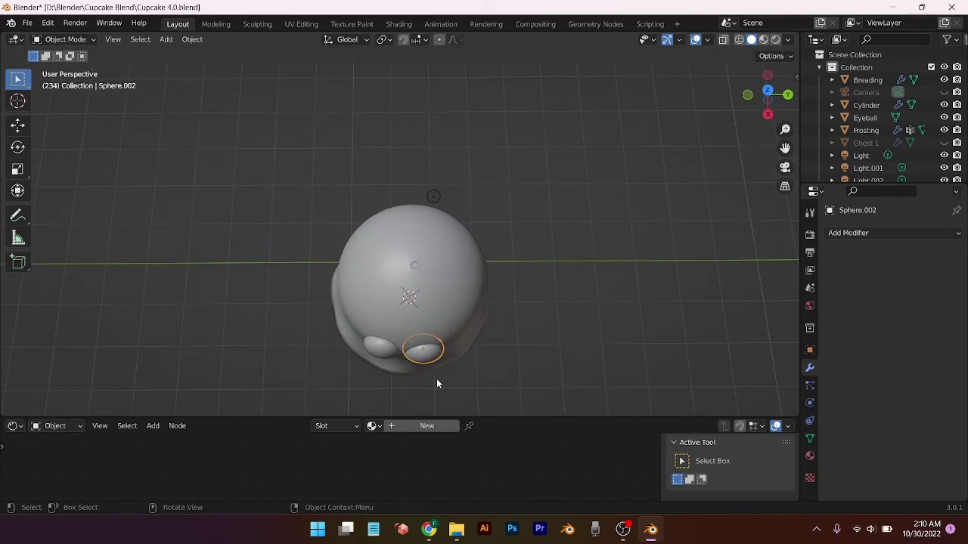
pyautogui.press('r')
pyautogui.click(444, 378)
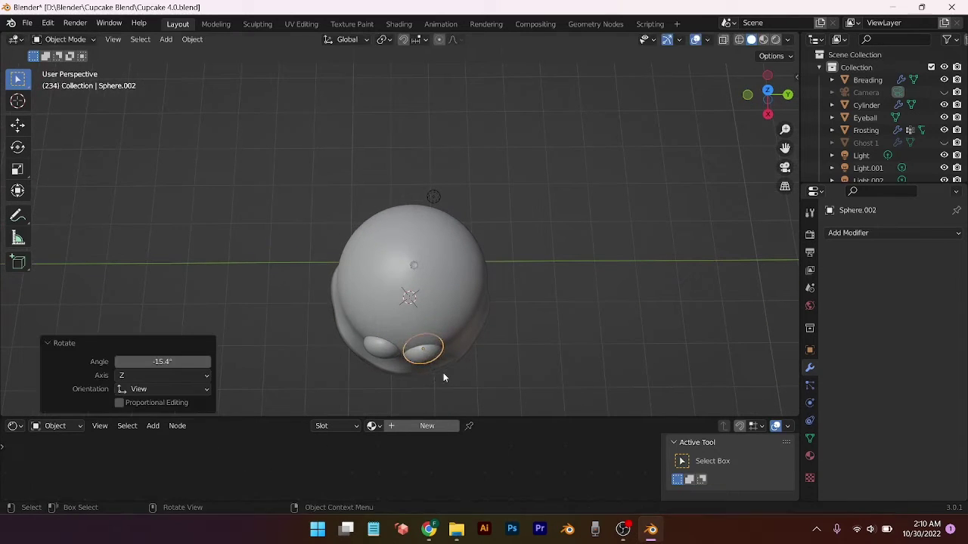
# Spread the two eyes apart along Y, moving the original about -0.04 m and the duplicate about 0.03 m
pyautogui.moveTo(444, 376); pyautogui.dragTo(460, 284, button='middle')
pyautogui.scroll(1, 460, 284)
pyautogui.click(393, 257)
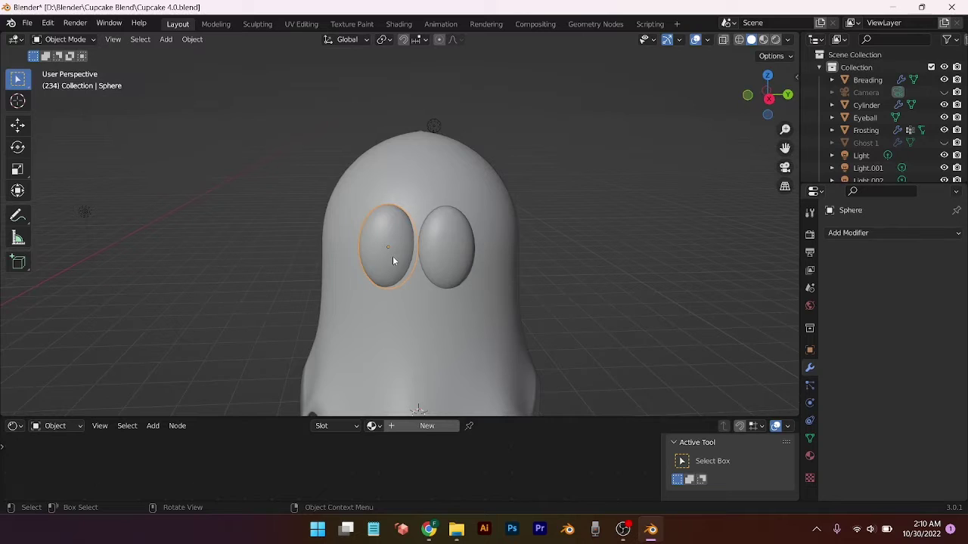
pyautogui.press('g')
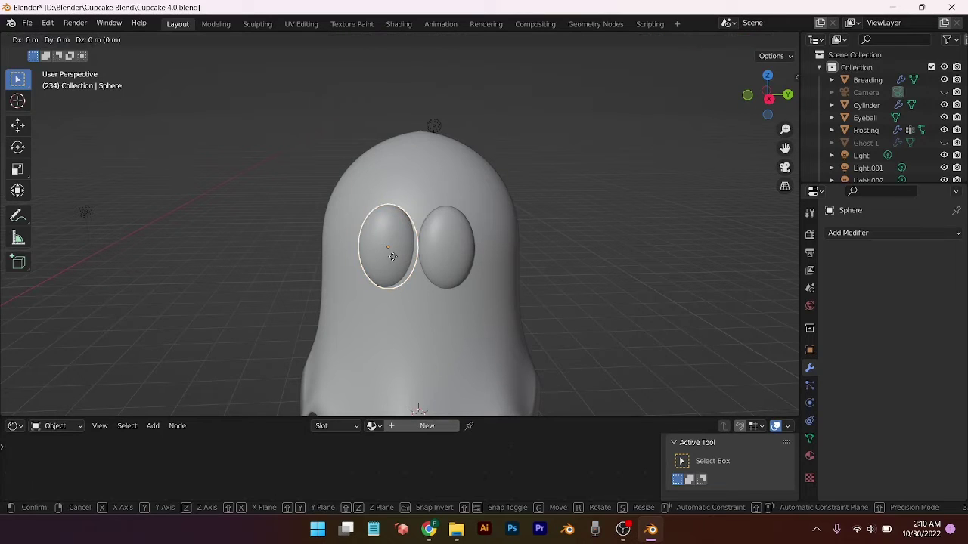
pyautogui.press('y')
pyautogui.click(429, 261)
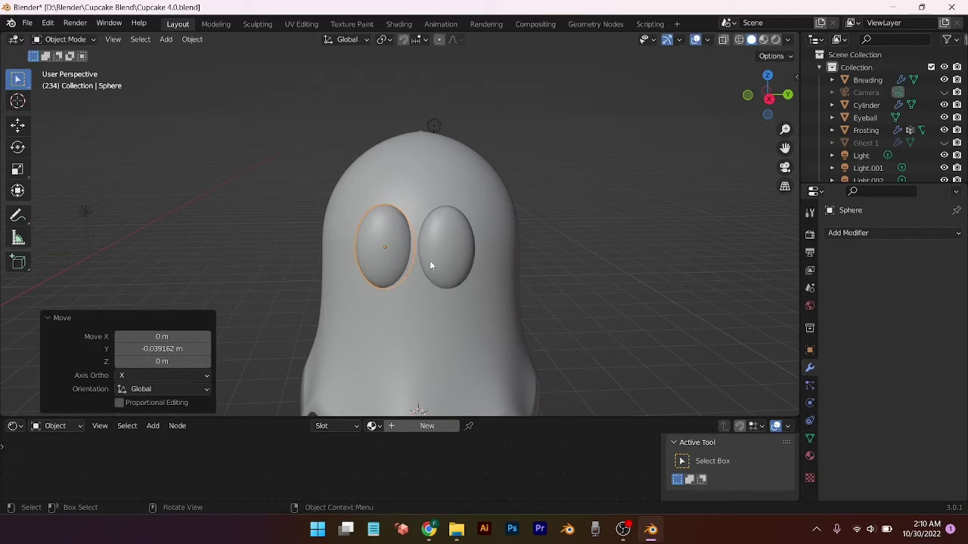
pyautogui.click(433, 264)
pyautogui.press('g')
pyautogui.press('y')
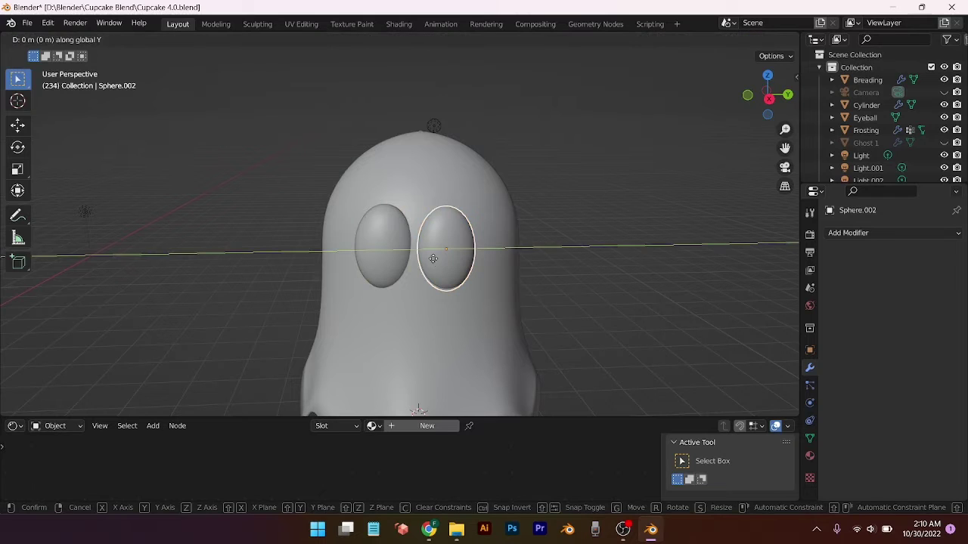
pyautogui.click(435, 261)
# Sink both eyes into the face along X, the duplicate by about -0.09 m and the original by about -0.11 m
pyautogui.moveTo(437, 261); pyautogui.dragTo(467, 374, button='middle')
pyautogui.press('g')
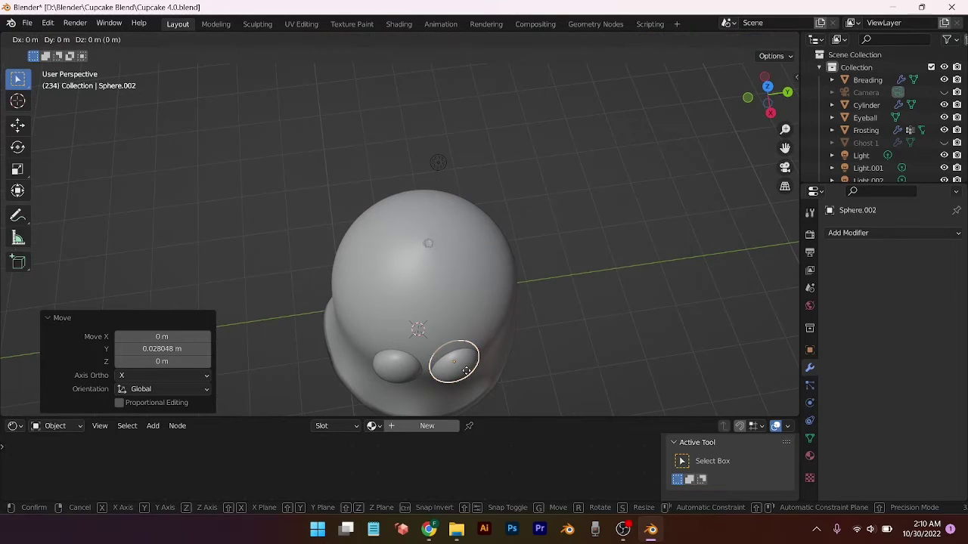
pyautogui.press('x')
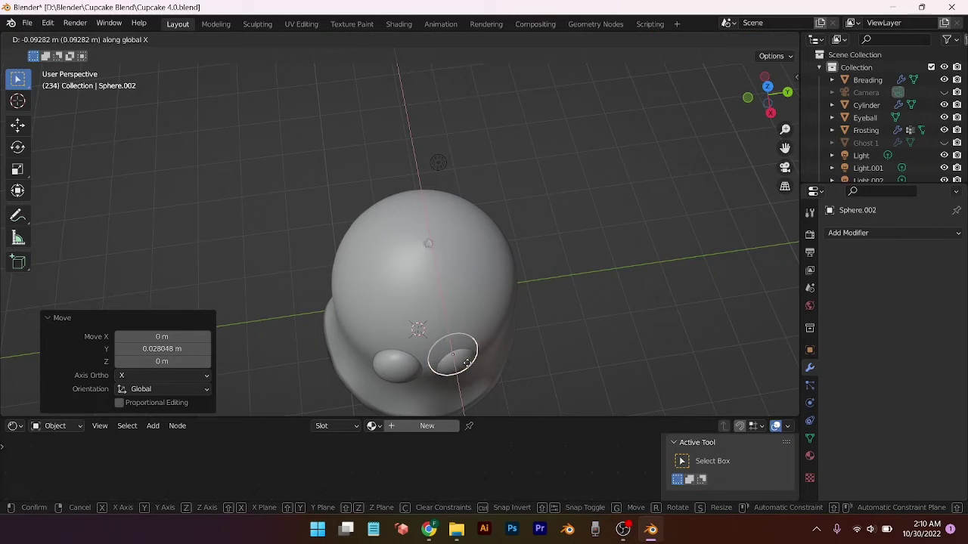
pyautogui.click(430, 372)
pyautogui.click(398, 367)
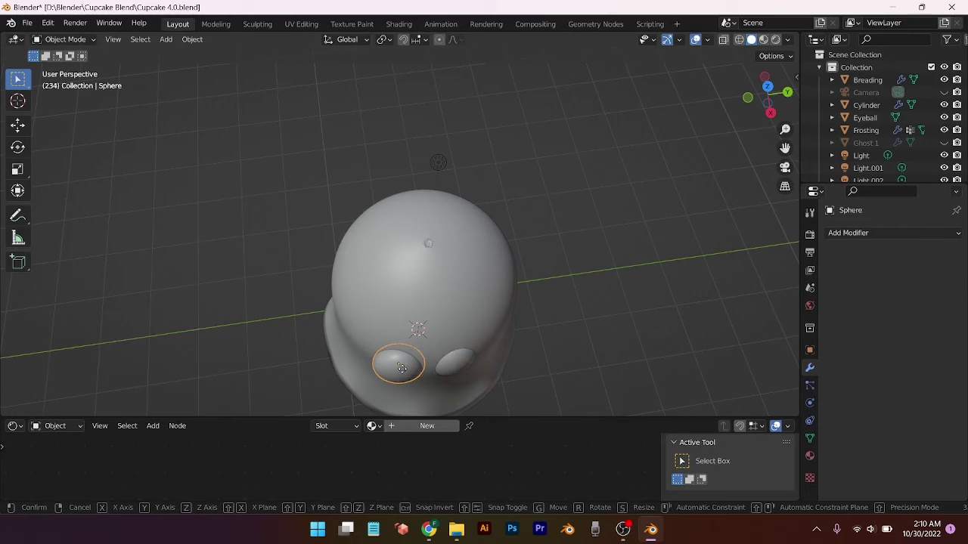
pyautogui.press('g')
pyautogui.press('x')
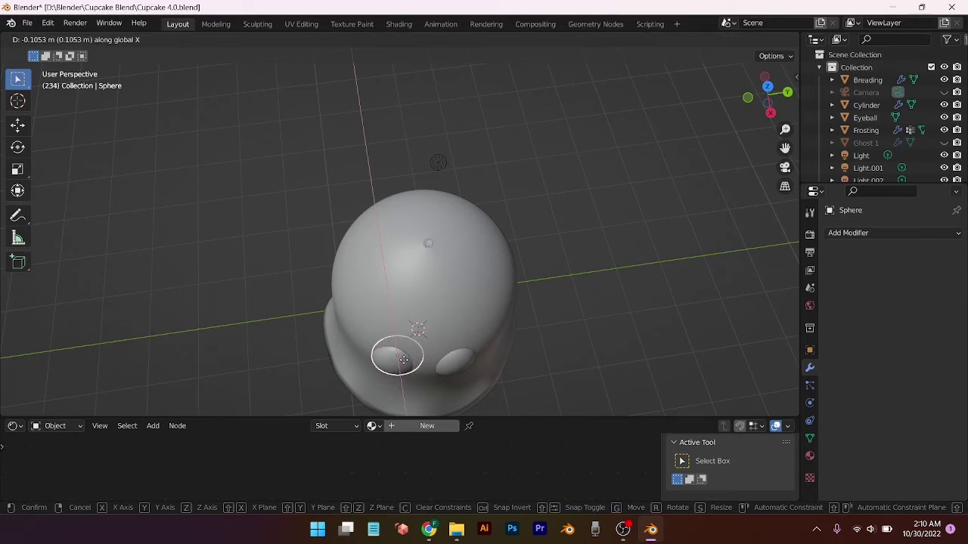
pyautogui.click(404, 364)
# Try to duplicate the ghost's second eye in place and scale the copy along X
pyautogui.press('KP_3')
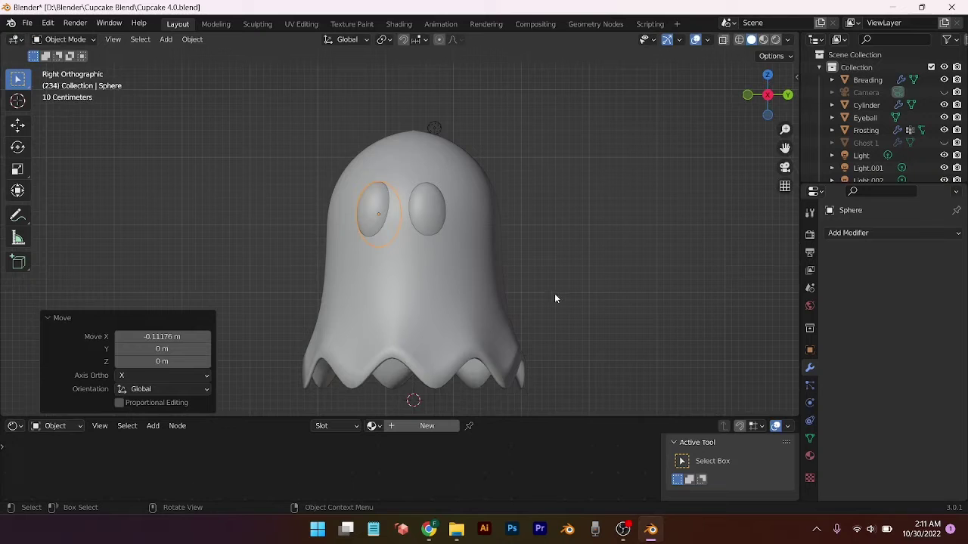
pyautogui.moveTo(550, 297); pyautogui.dragTo(436, 208, button='middle')
pyautogui.scroll(-3, 541, 300)
pyautogui.scroll(2, 436, 208)
pyautogui.click(447, 217)
pyautogui.hotkey('shift', 'd')
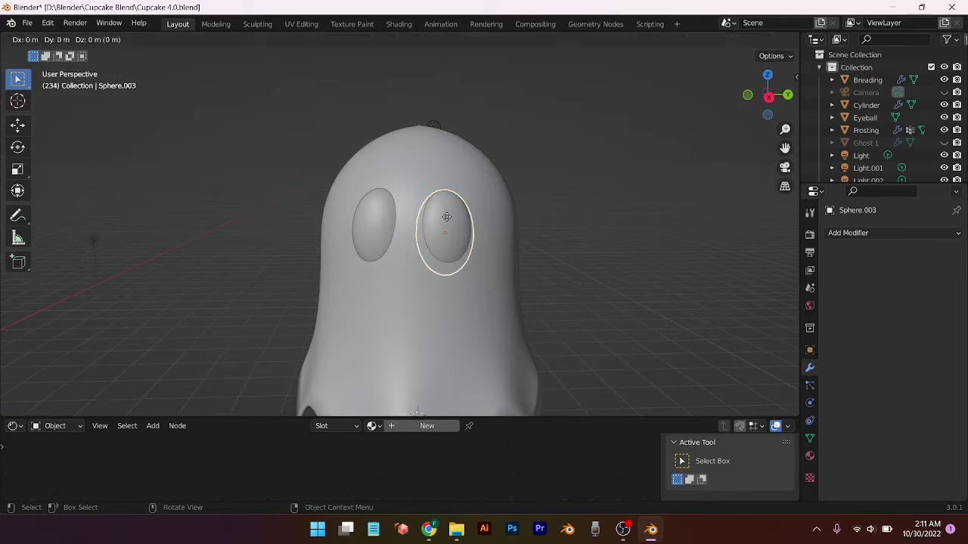
pyautogui.press('x')
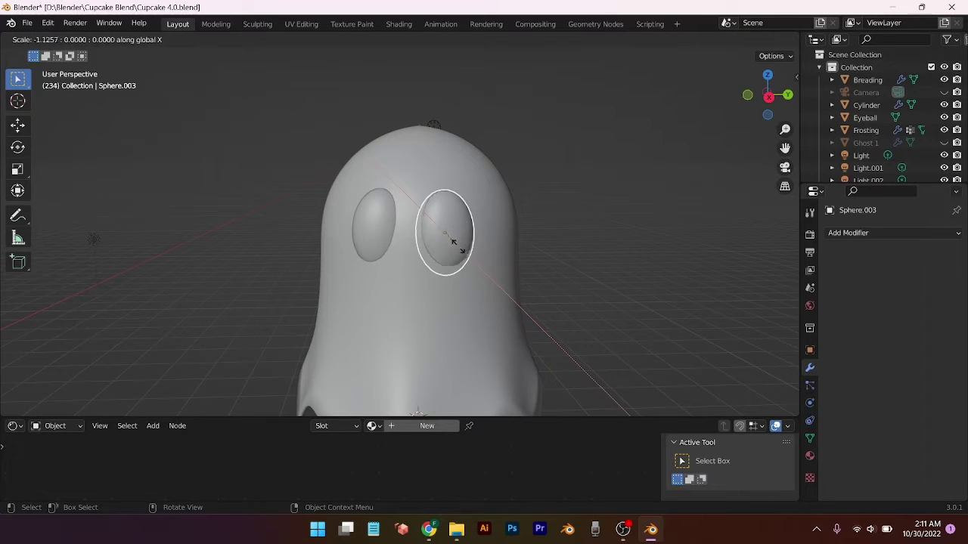
pyautogui.click(447, 227)
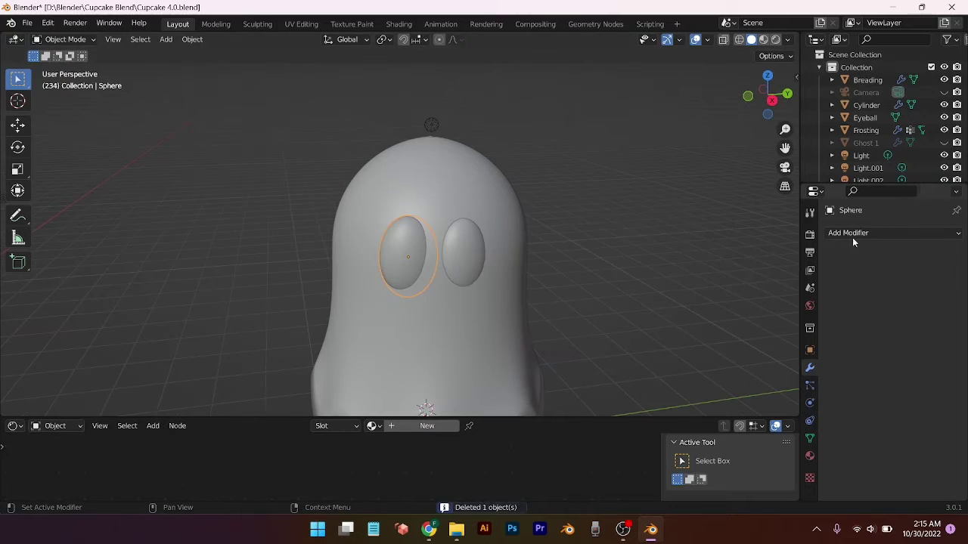
# Give the ghost's original eye a new material with a black base color and show the viewport in material preview
pyautogui.click(810, 456)
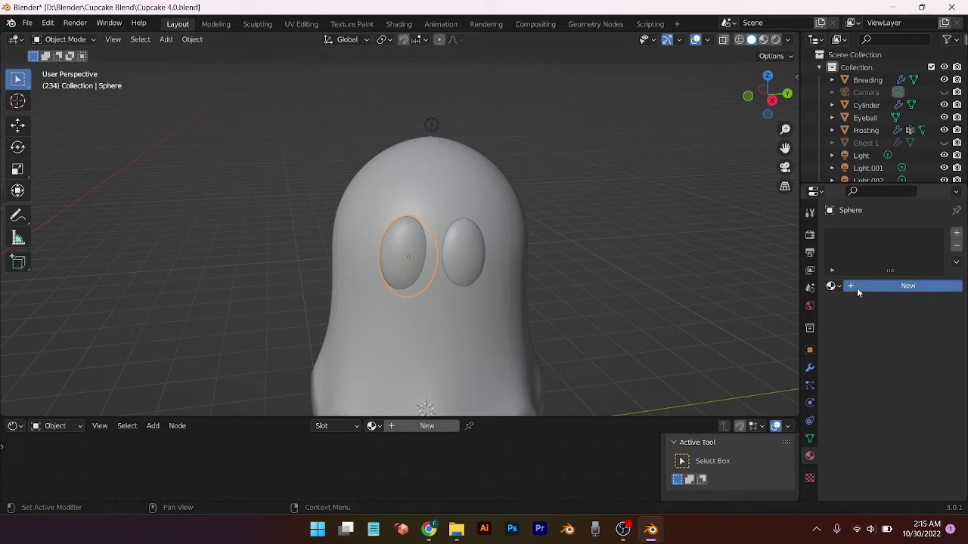
pyautogui.click(892, 289)
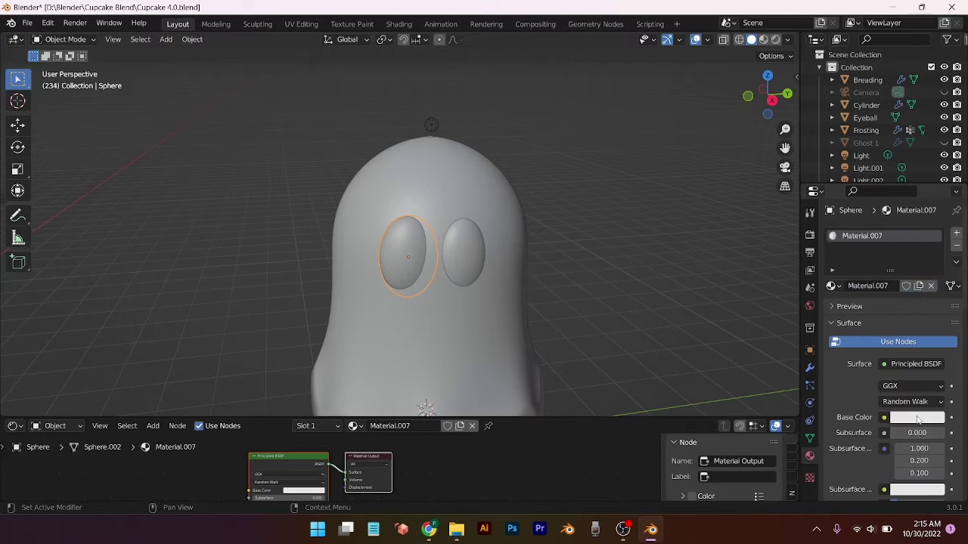
pyautogui.hotkey('ctrl', 'v')
pyautogui.click(763, 39)
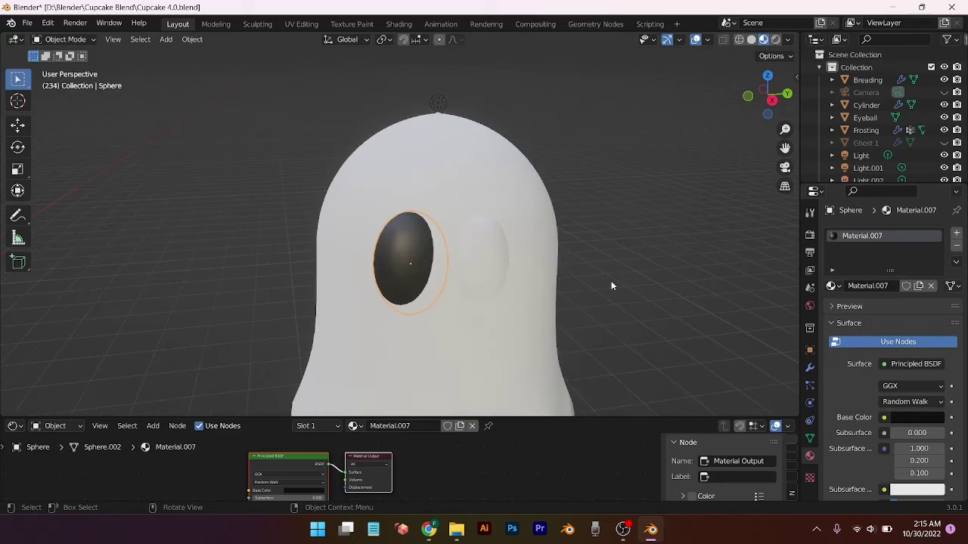
# Add a new material to the ghost's second eye and set its base color to near-black with a value of 0.011
pyautogui.click(492, 267)
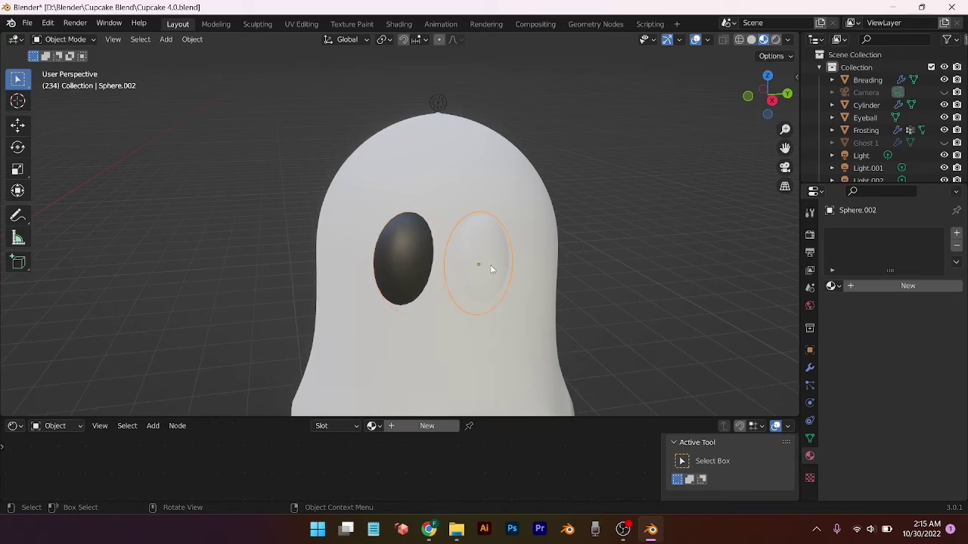
pyautogui.click(888, 291)
pyautogui.scroll(-8, 907, 348)
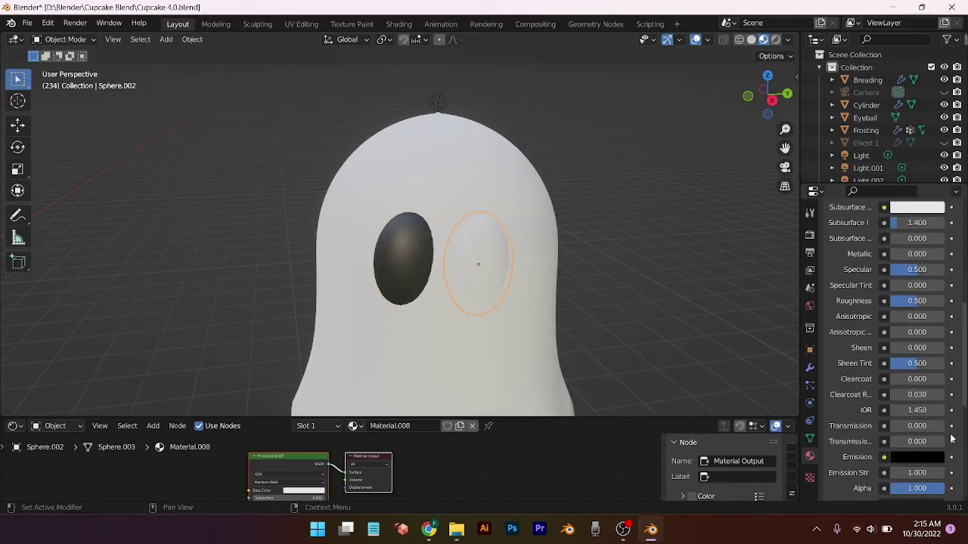
pyautogui.scroll(8, 879, 304)
pyautogui.click(956, 233)
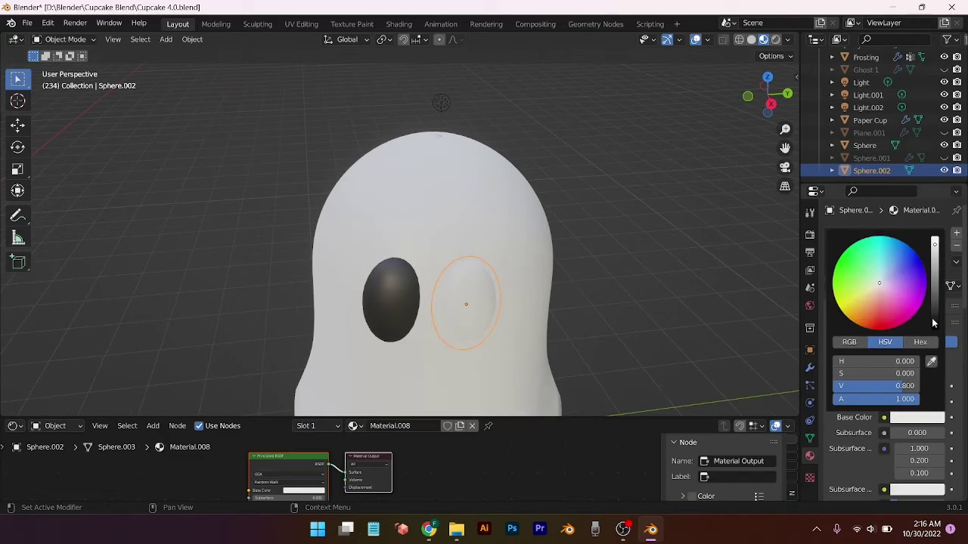
pyautogui.click(934, 321)
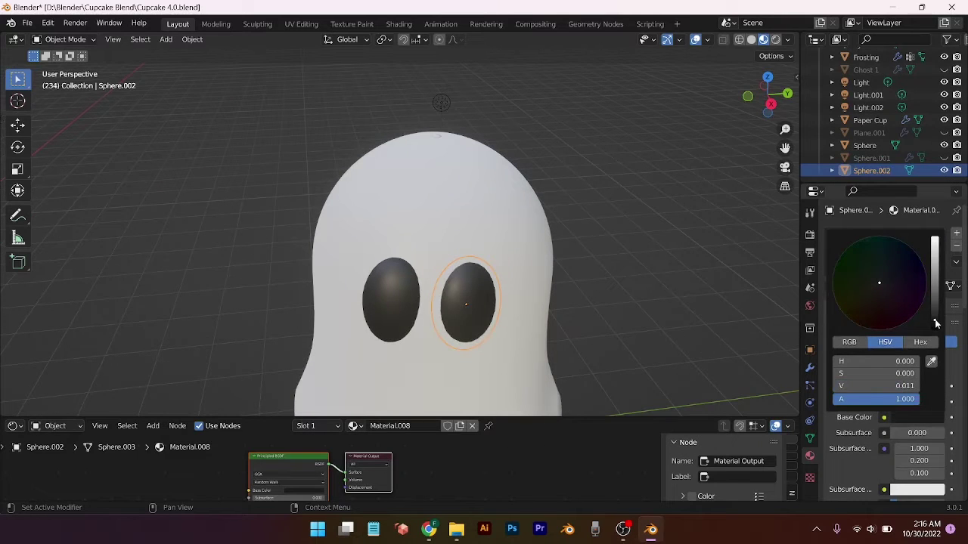
pyautogui.click(569, 334)
# Add a new material to the ghost's body and set its base color to green
pyautogui.scroll(-4, 569, 334)
pyautogui.moveTo(483, 282); pyautogui.dragTo(454, 301, button='middle')
pyautogui.click(427, 342)
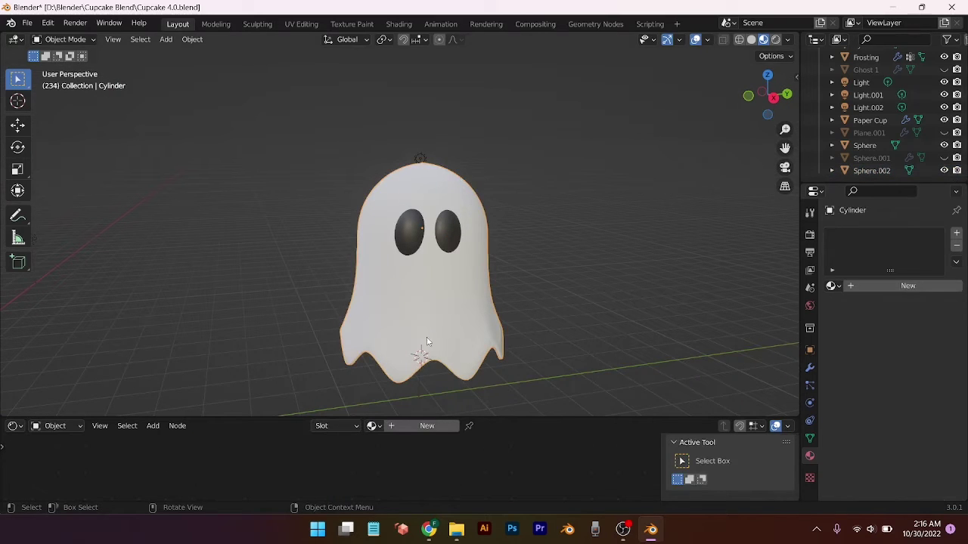
pyautogui.click(923, 284)
pyautogui.click(915, 417)
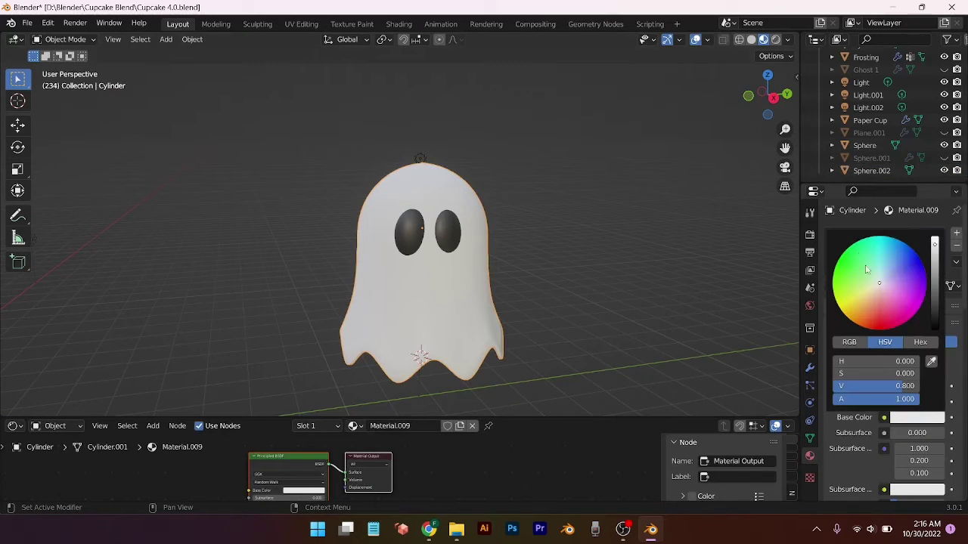
pyautogui.moveTo(861, 259); pyautogui.dragTo(858, 249)
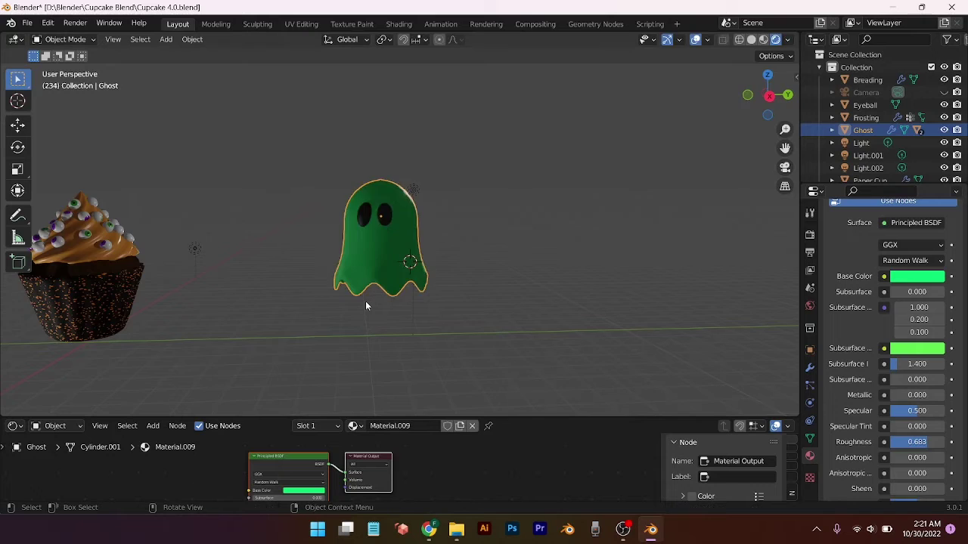
# Rotate the ghost clockwise about 77° in the view from above to turn its face toward -Y
pyautogui.press('KP_7')
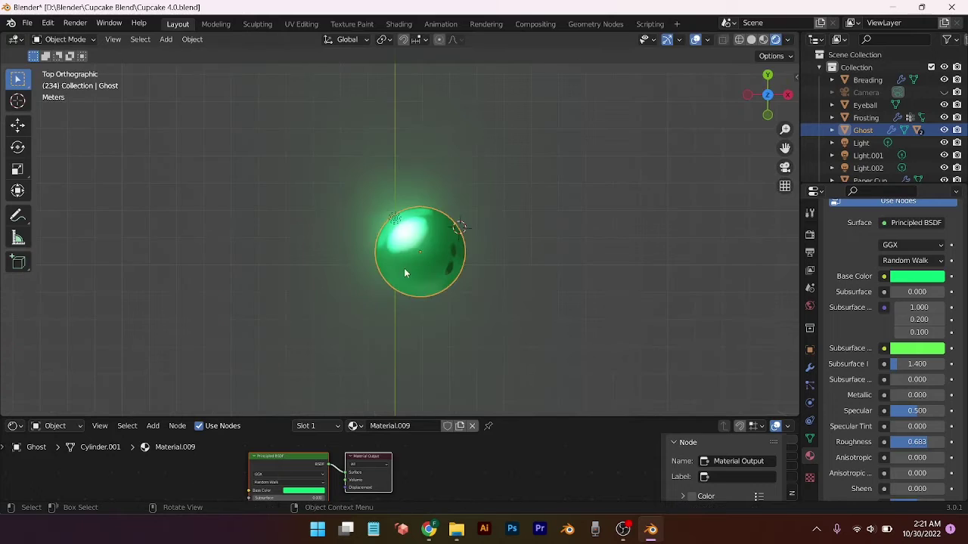
pyautogui.press('r')
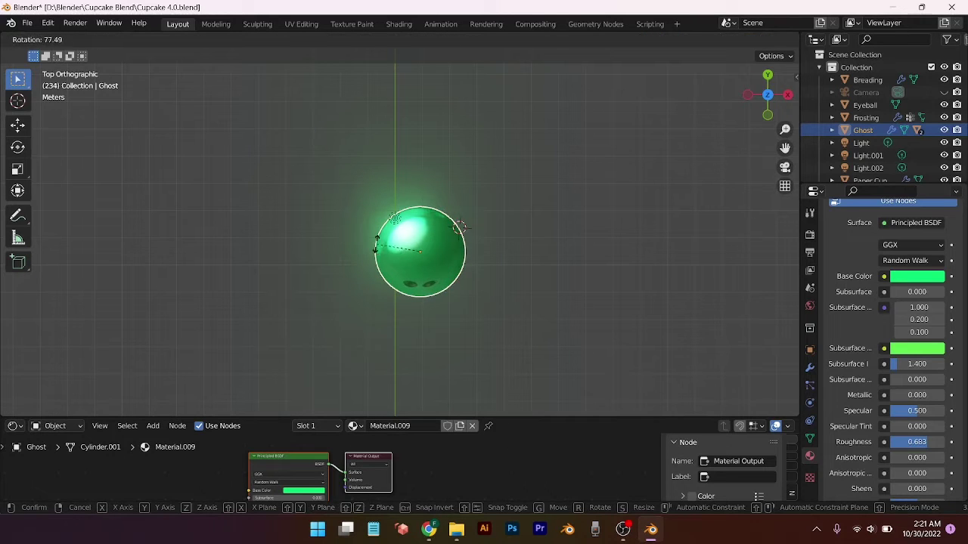
# Finish rotating the ghost in top view so its face points toward the cupcake, and scale it up by about 2.156
pyautogui.click(459, 227)
pyautogui.press('KP_3')
pyautogui.moveTo(438, 282); pyautogui.dragTo(401, 274, button='middle')
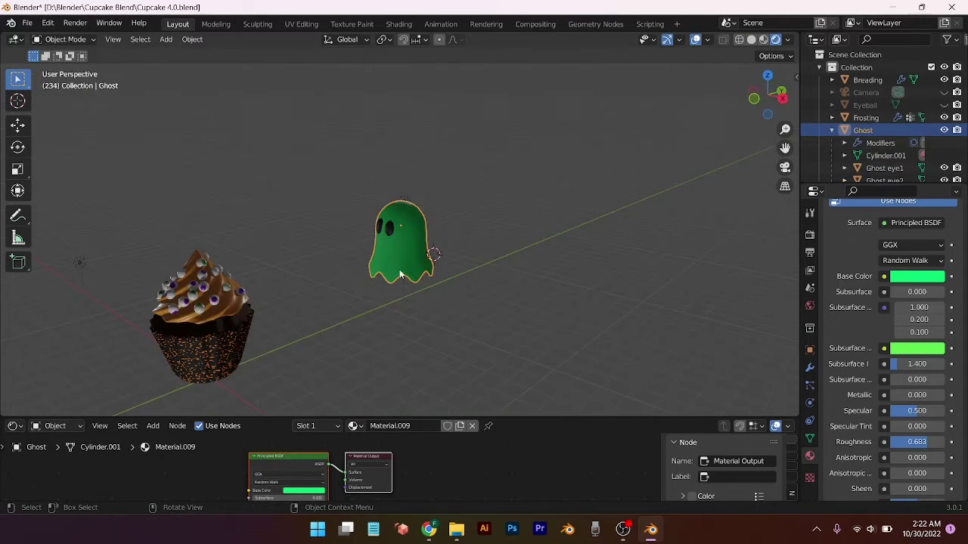
pyautogui.press('s')
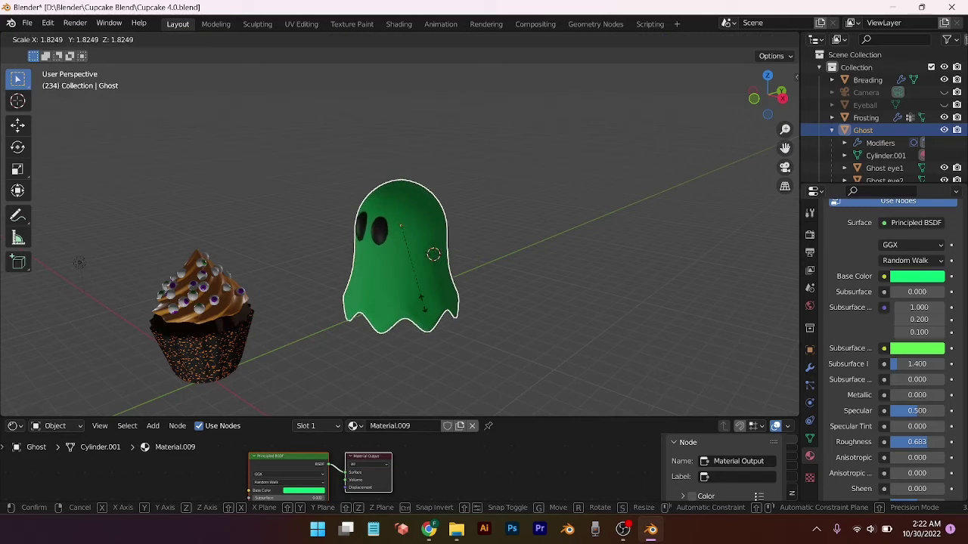
pyautogui.click(433, 317)
# Move the ghost about 1.82 m along Y and 1.77 m up along Z in side view, and scale it down slightly
pyautogui.press('KP_3')
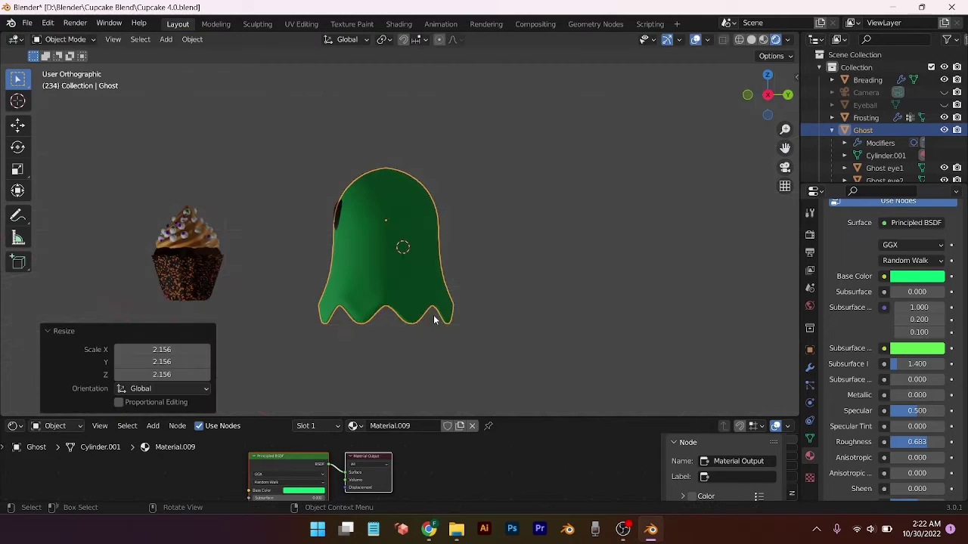
pyautogui.scroll(-4, 387, 273)
pyautogui.press('g')
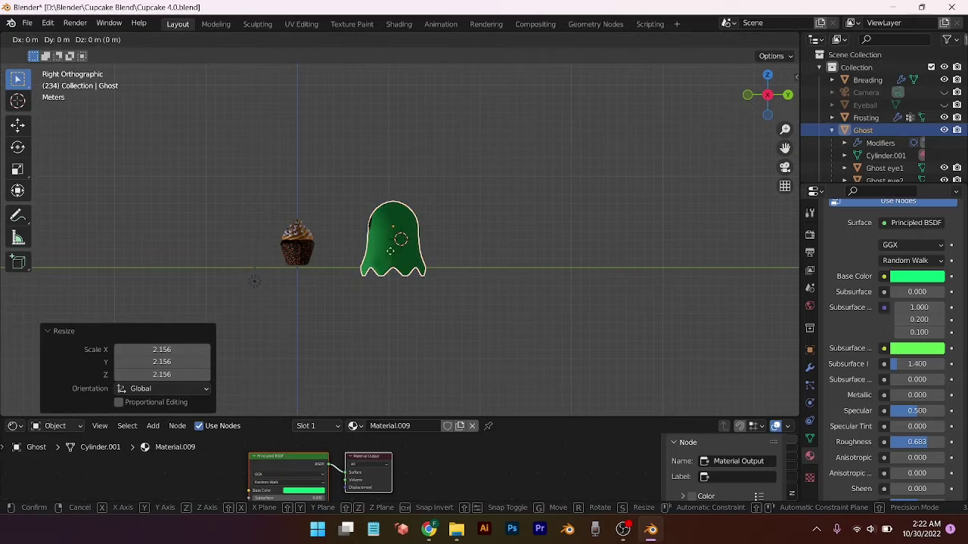
pyautogui.click(403, 247)
pyautogui.press('s')
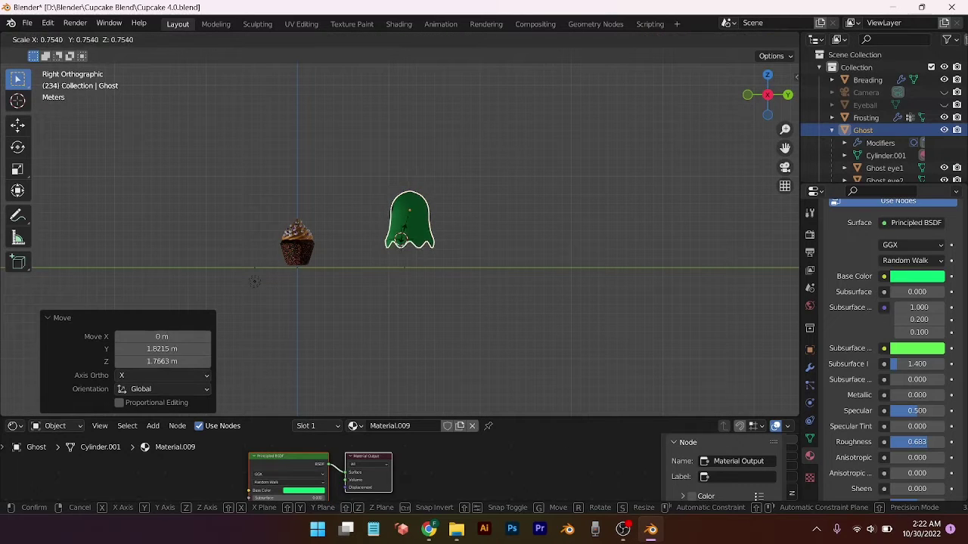
pyautogui.click(358, 265)
# Lower the roughness of the first ghost eye's material to 0.271
pyautogui.moveTo(357, 265); pyautogui.dragTo(468, 324, button='middle')
pyautogui.scroll(8, 469, 323)
pyautogui.click(405, 155)
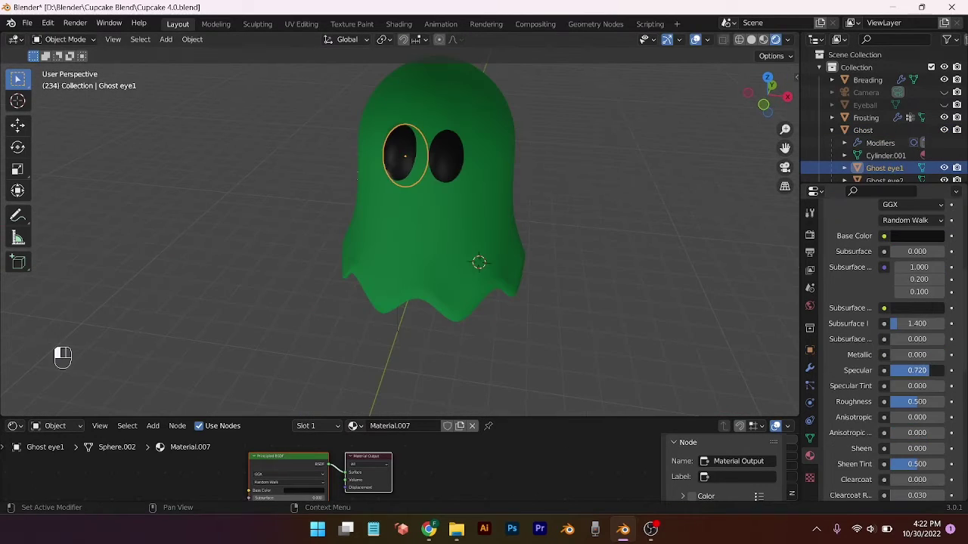
pyautogui.moveTo(912, 401)
pyautogui.mouseDown()
pyautogui.moveTo(896, 402)
pyautogui.moveTo(915, 402)
pyautogui.mouseUp()
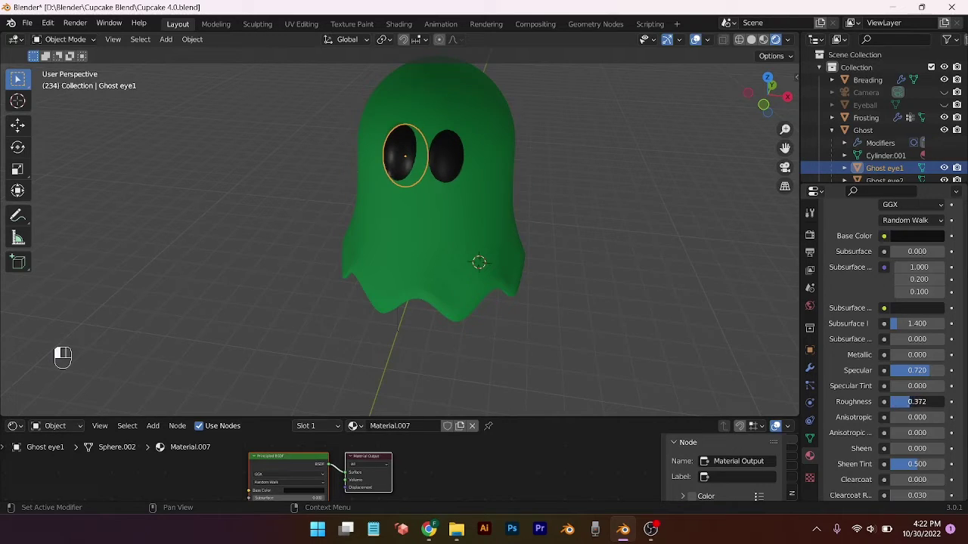
pyautogui.moveTo(598, 262); pyautogui.dragTo(567, 245, button='middle')
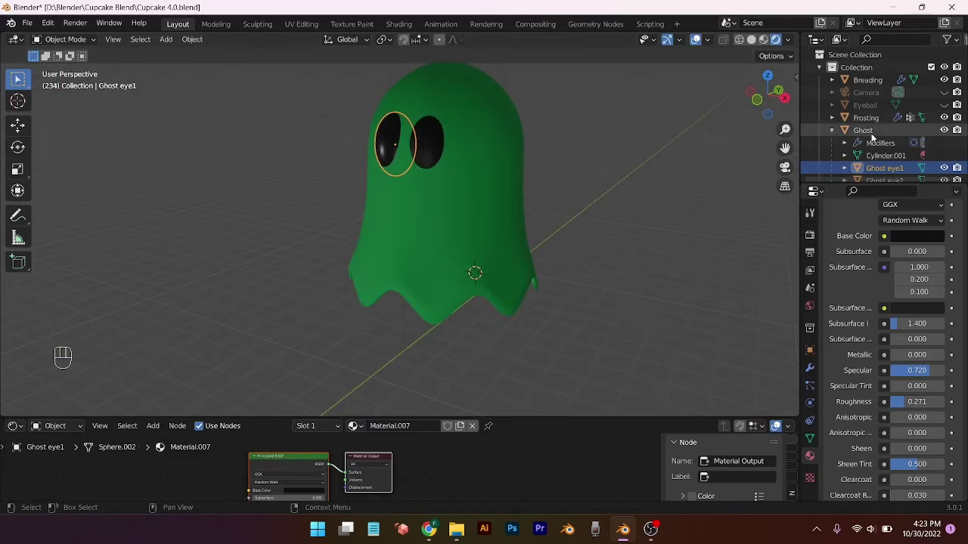
# Match the second ghost eye's material to the first with specular 0.720 and roughness 0.271
pyautogui.scroll(-1, 884, 151)
pyautogui.click(885, 160)
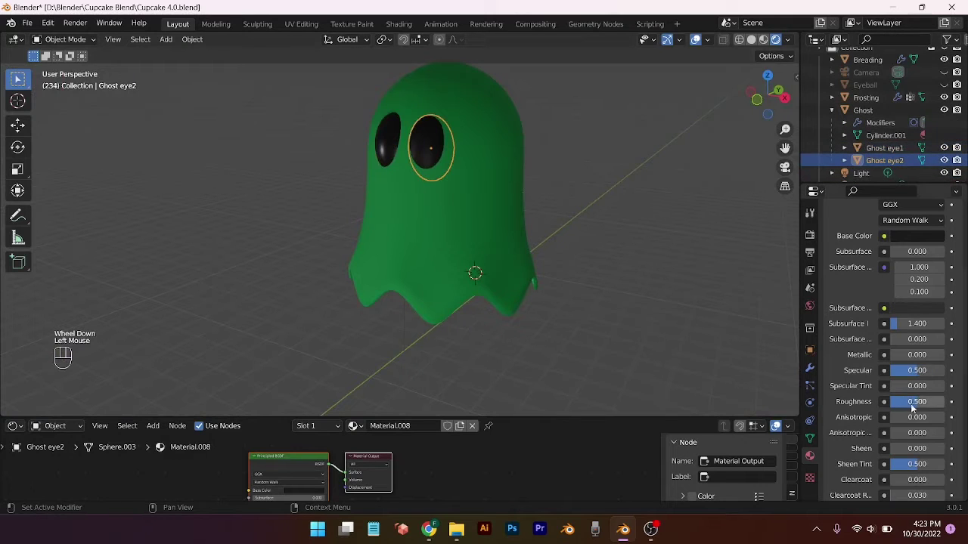
pyautogui.doubleClick(915, 370)
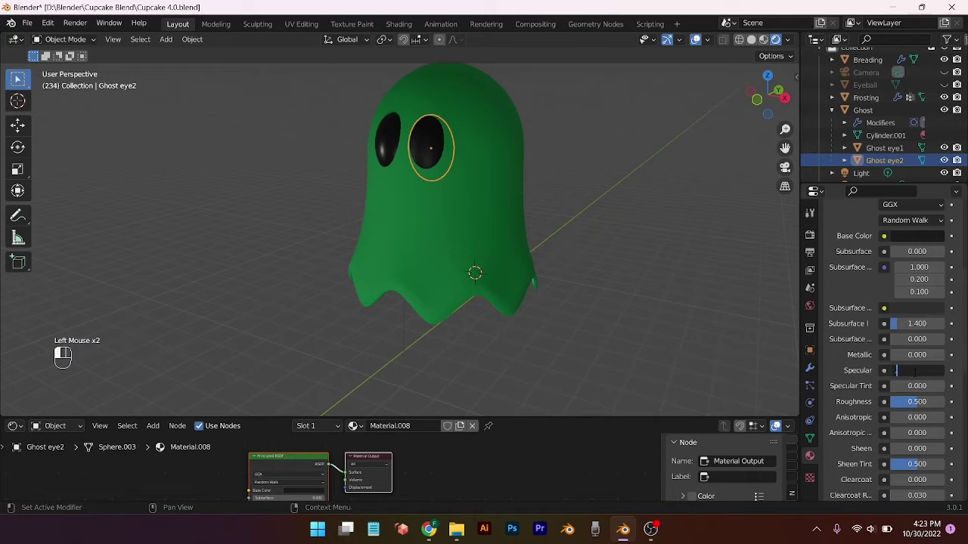
pyautogui.write('.720')
pyautogui.doubleClick(915, 401)
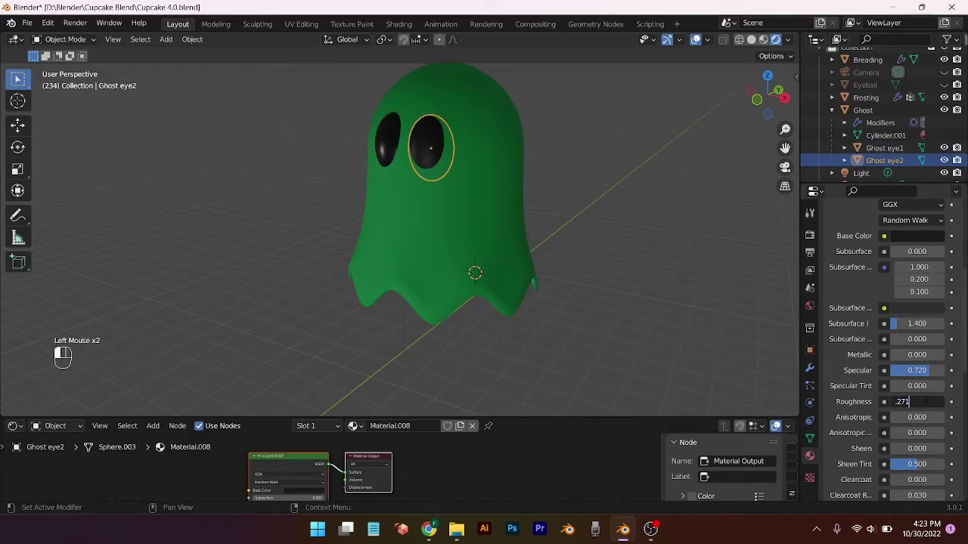
pyautogui.press('Return')
# Set the ghost body material's specular to about 0.702 and its roughness to about 0.454
pyautogui.click(613, 300)
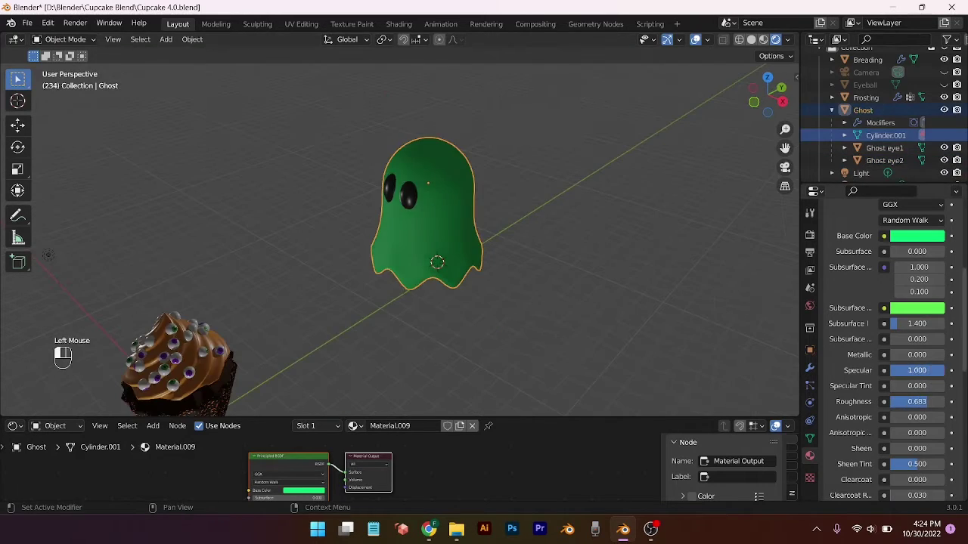
pyautogui.moveTo(917, 371); pyautogui.dragTo(913, 402)
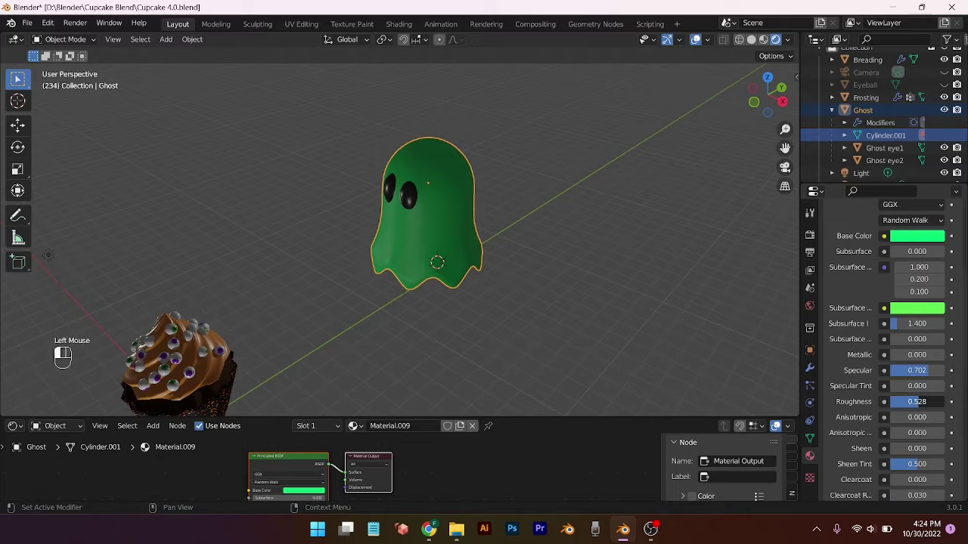
pyautogui.moveTo(916, 402); pyautogui.dragTo(912, 401)
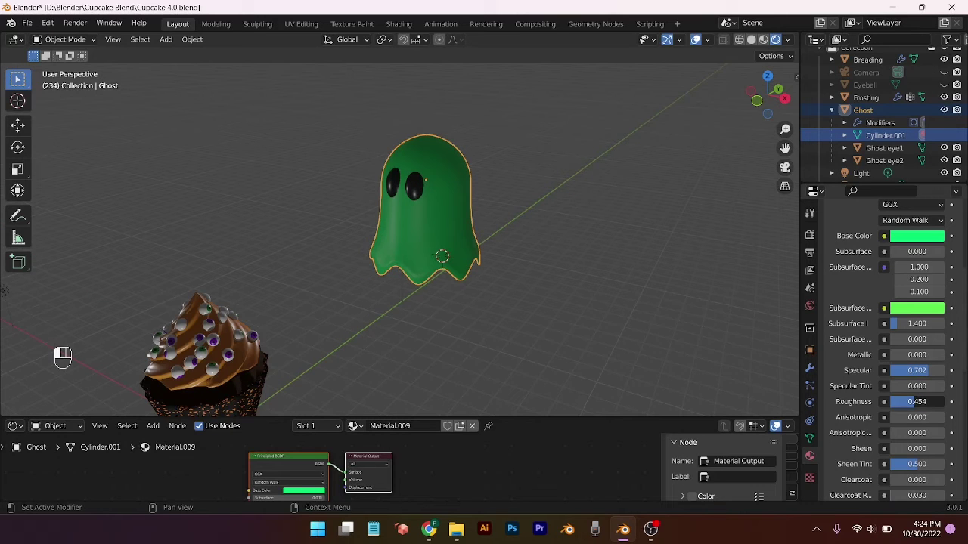
pyautogui.click(440, 329)
# Change the surface shader of the ghost body's material to Emission
pyautogui.moveTo(441, 328); pyautogui.dragTo(401, 333, button='middle')
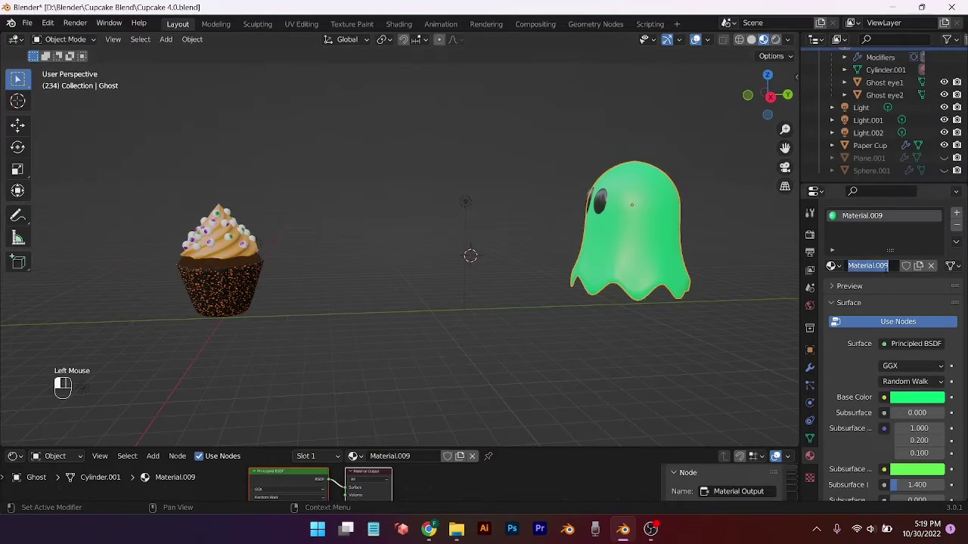
pyautogui.click(937, 344)
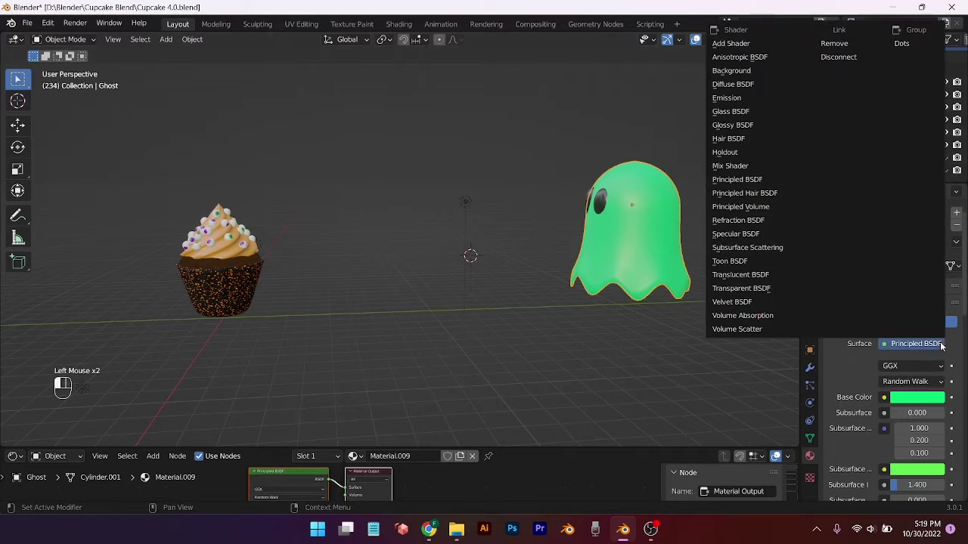
pyautogui.click(754, 99)
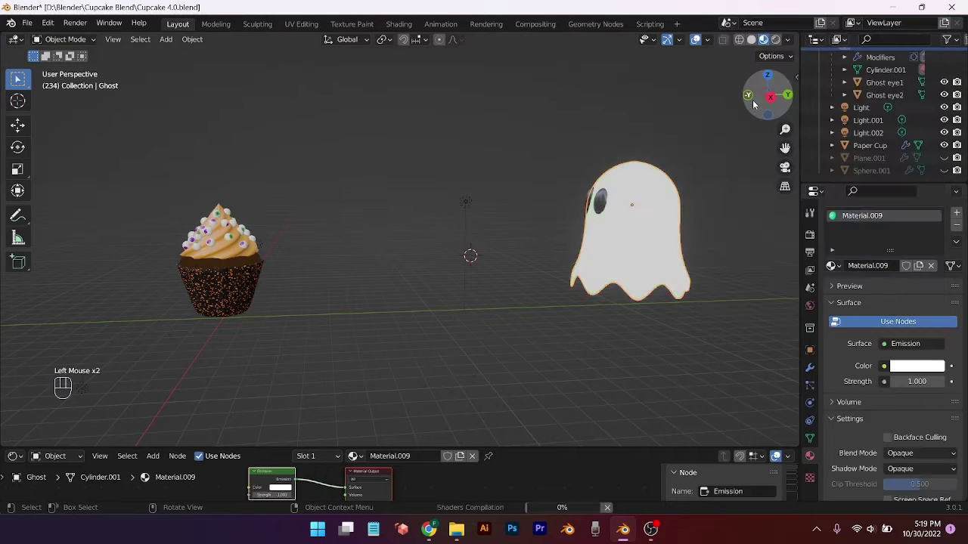
# Give the ghost's emission a green color of about H 0.341, S 0.989, V 0.529 and raise its strength to about 3.8
pyautogui.click(909, 366)
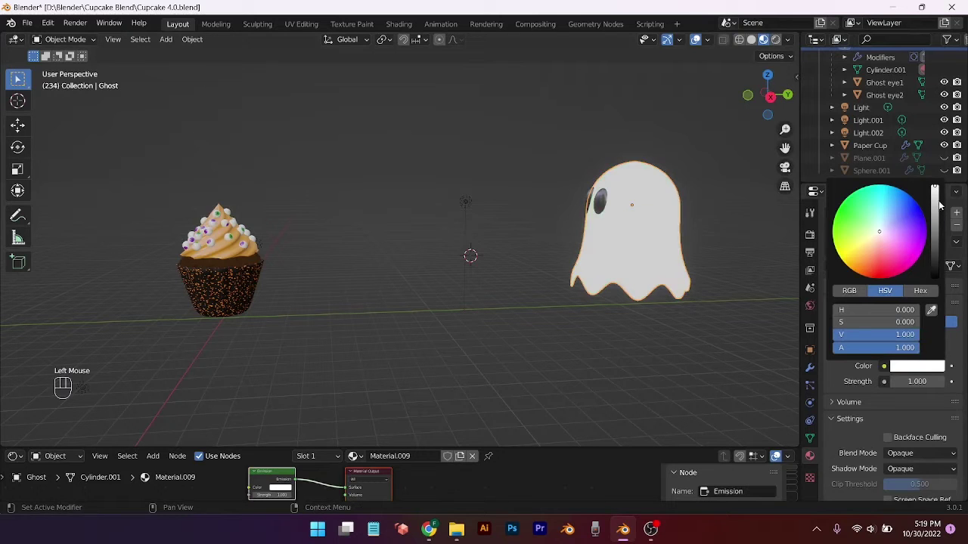
pyautogui.moveTo(938, 209); pyautogui.dragTo(936, 214)
pyautogui.moveTo(874, 224); pyautogui.dragTo(848, 208)
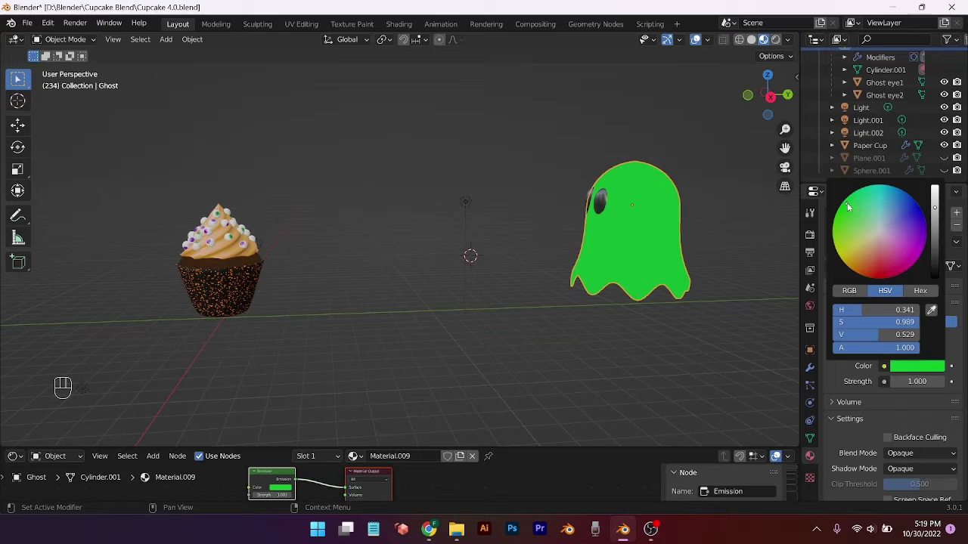
pyautogui.scroll(2, 915, 363)
pyautogui.moveTo(917, 321)
pyautogui.mouseDown()
pyautogui.moveTo(956, 321)
pyautogui.moveTo(900, 321)
pyautogui.mouseUp()
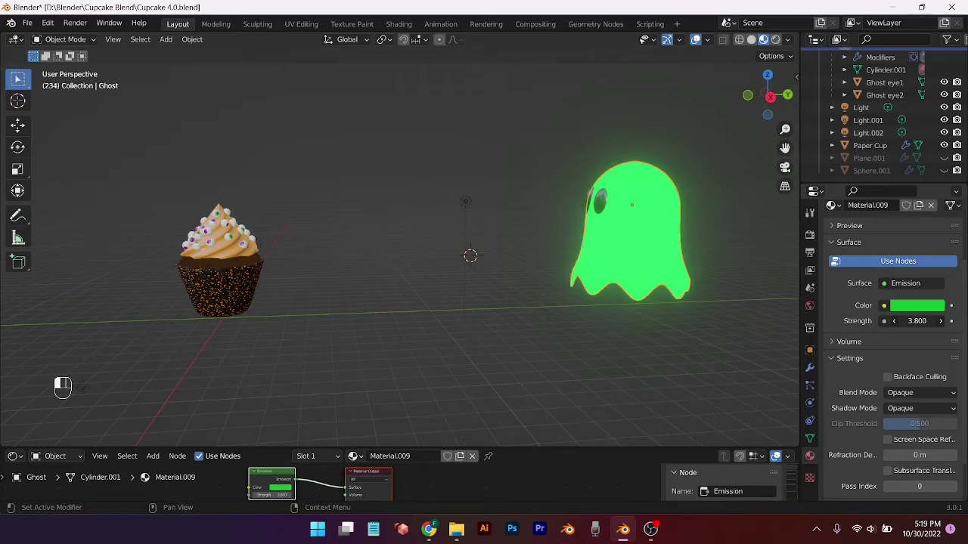
# Add a 2 m mesh plane to the scene
pyautogui.moveTo(572, 326); pyautogui.dragTo(484, 311, button='middle')
pyautogui.click(299, 307)
pyautogui.hotkey('shift', 'a')
pyautogui.moveTo(285, 259)
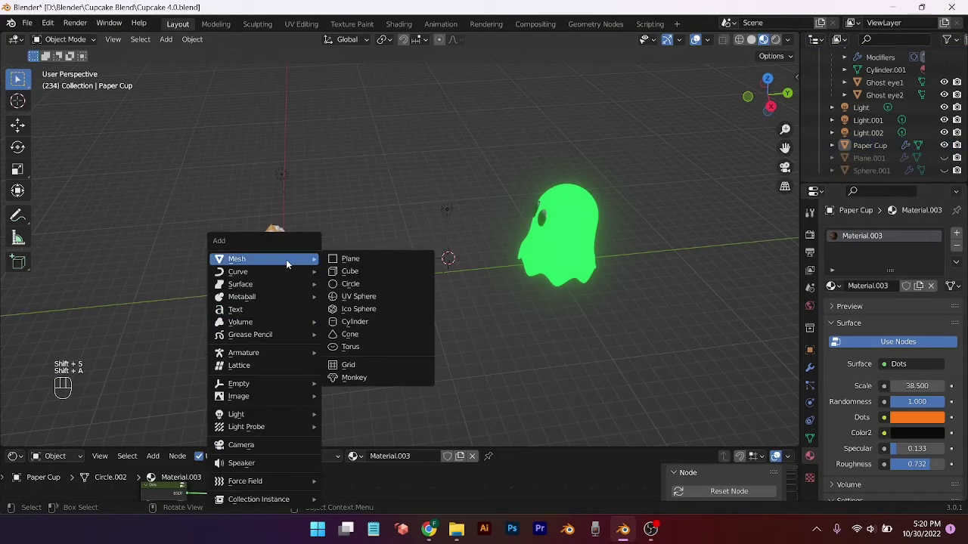
pyautogui.click(338, 258)
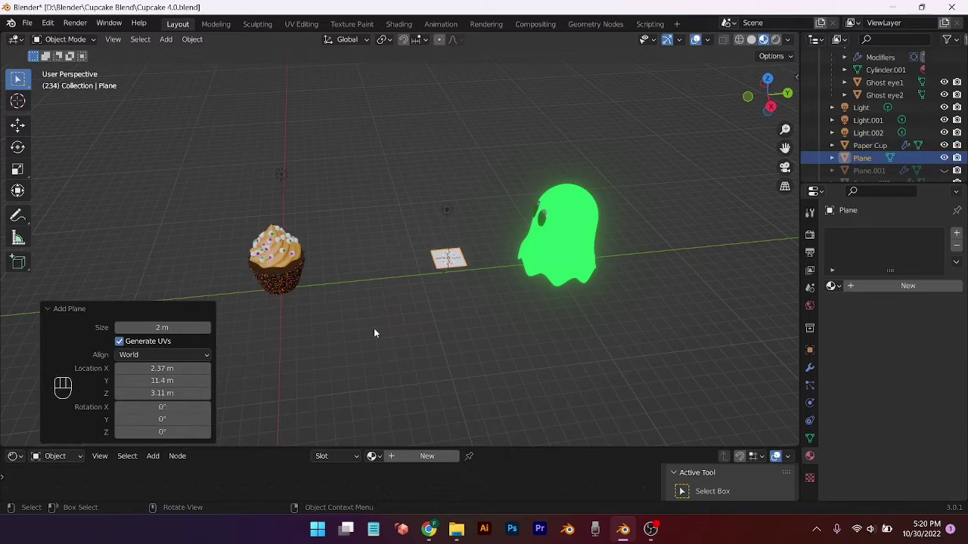
# Lower the plane about 3.104 m along the Z axis to ground level in side view
pyautogui.scroll(1, 374, 328)
pyautogui.moveTo(373, 328); pyautogui.dragTo(367, 275, button='middle')
pyautogui.scroll(-1, 367, 274)
pyautogui.press('KP_3')
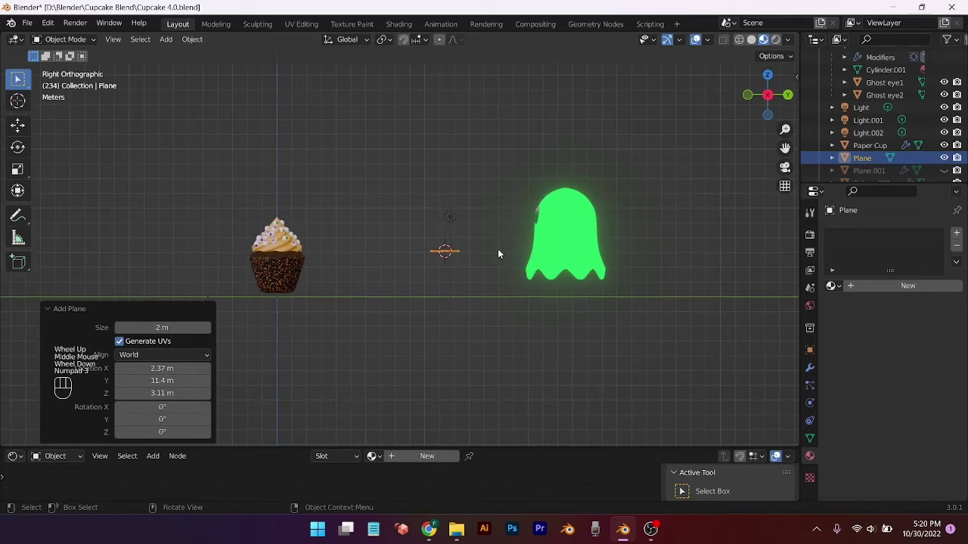
pyautogui.press('g')
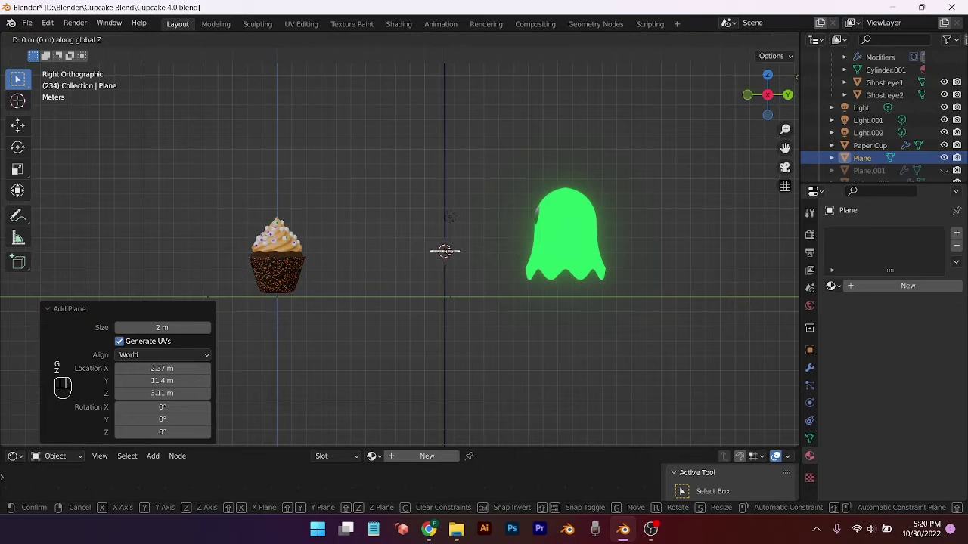
pyautogui.press('z')
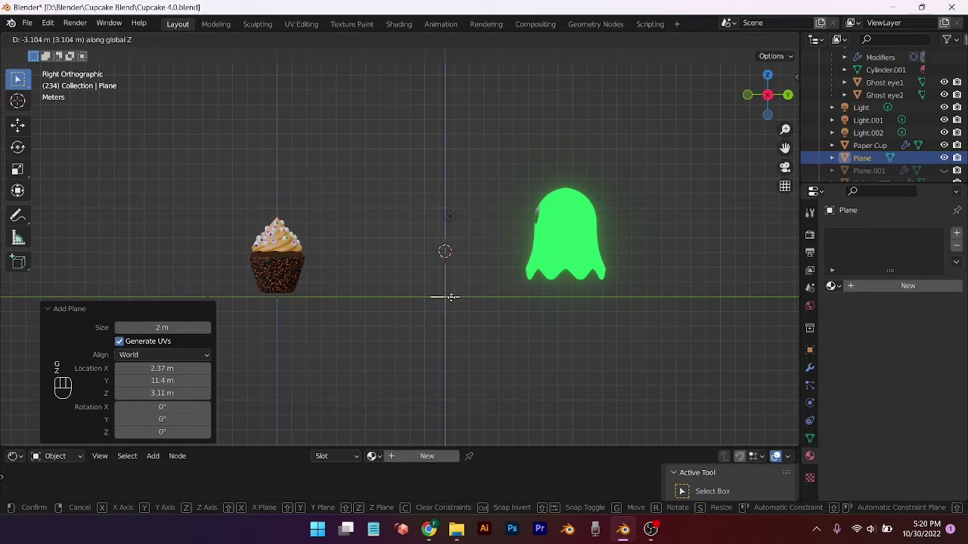
pyautogui.click(451, 297)
# Move the plane about -11.394 m along the Y axis to line it up with the cupcake
pyautogui.press('g')
pyautogui.press('y')
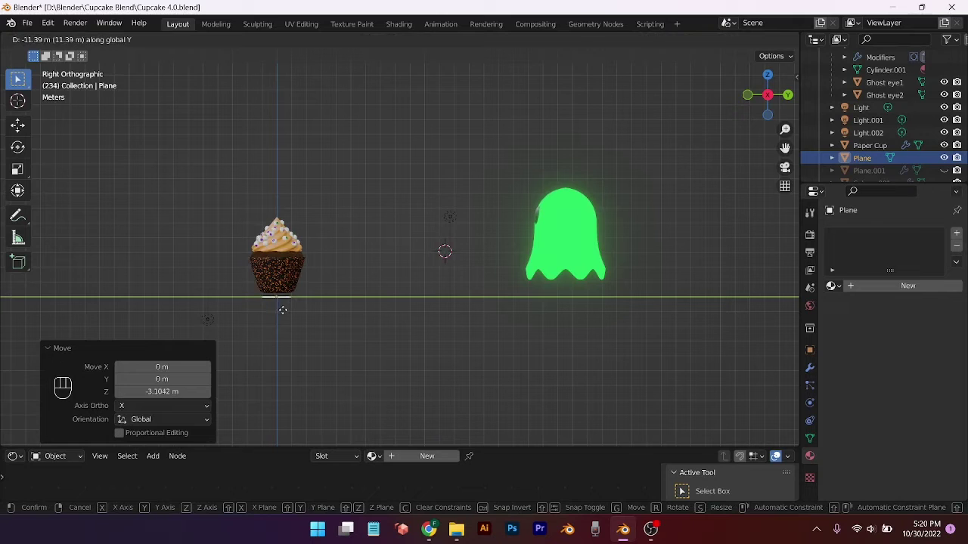
pyautogui.click(283, 312)
pyautogui.keyDown('shift'); pyautogui.moveTo(336, 331); pyautogui.dragTo(479, 369, button='middle'); pyautogui.keyUp('shift')
pyautogui.keyDown('shift'); pyautogui.scroll(-1, 479, 369); pyautogui.keyUp('shift')
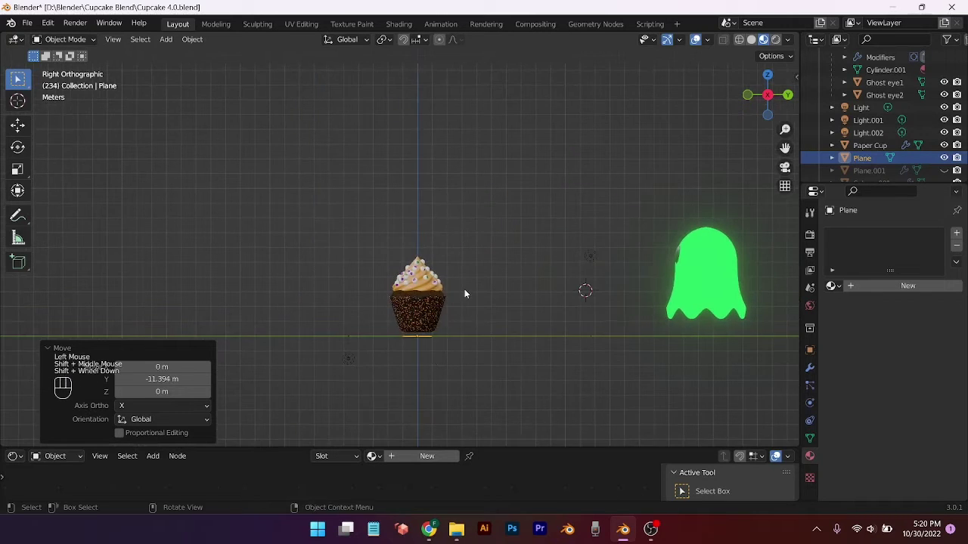
# Shift the plane along the X axis in top view so it sits centered beneath the cupcake
pyautogui.moveTo(464, 288); pyautogui.dragTo(458, 407, button='middle')
pyautogui.press('KP_7')
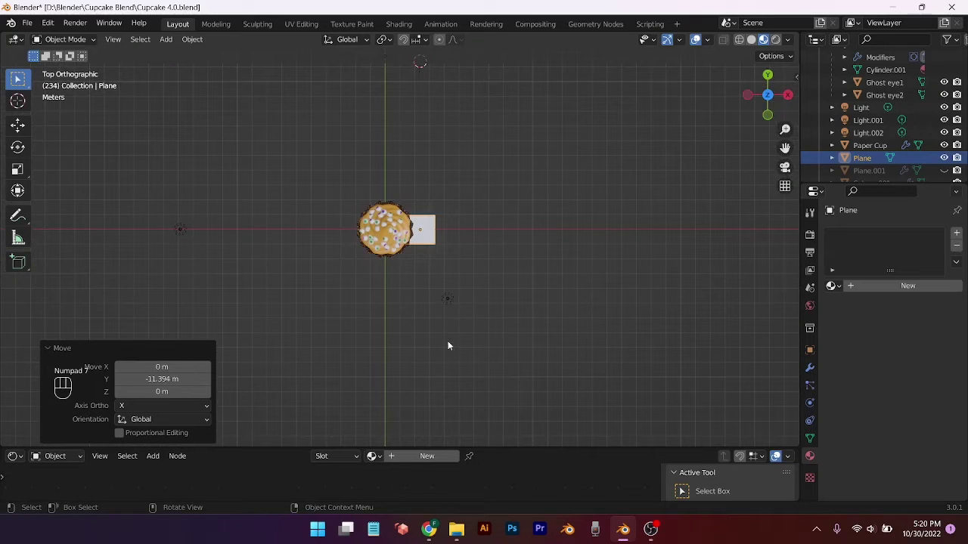
pyautogui.press('g')
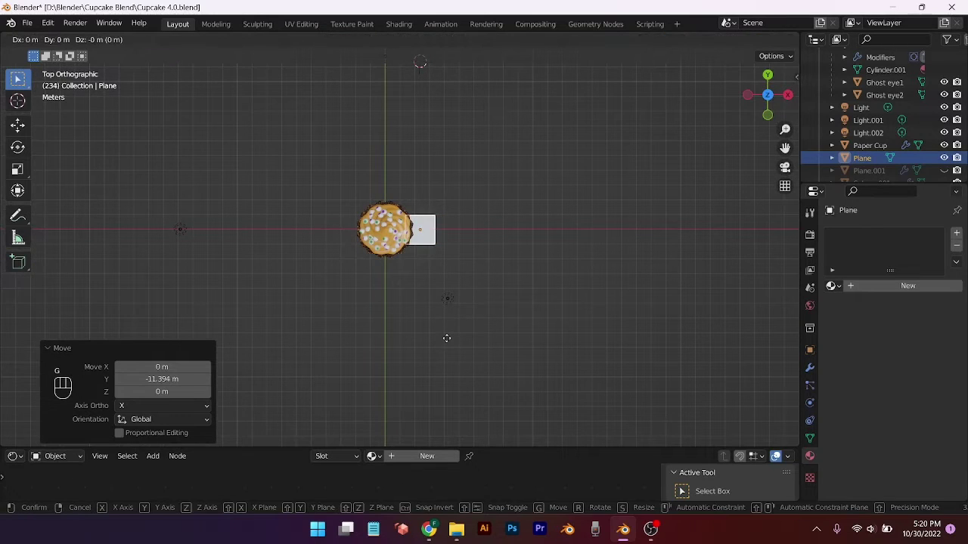
pyautogui.press('x')
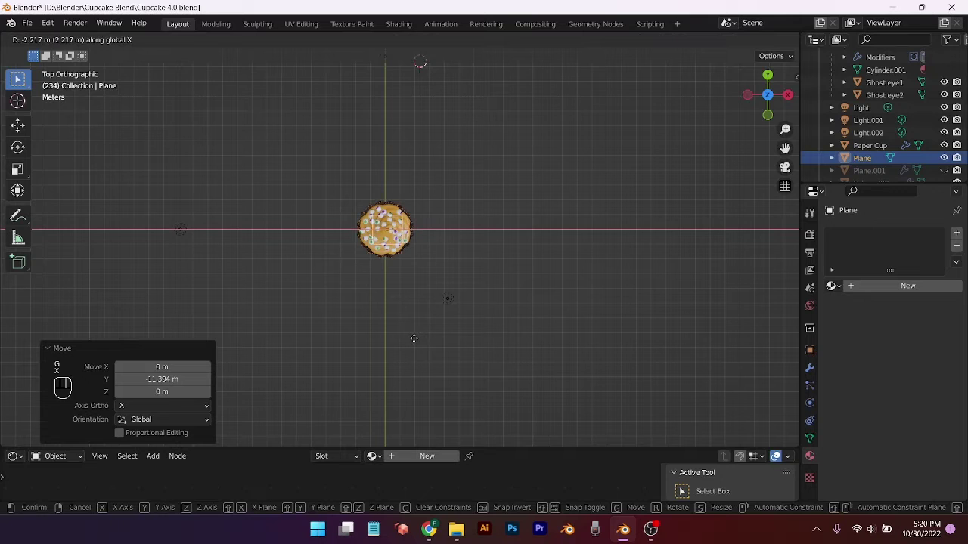
# Select the plane under the cupcake and scale it up by about 3.643
pyautogui.moveTo(502, 250); pyautogui.dragTo(501, 143, button='middle')
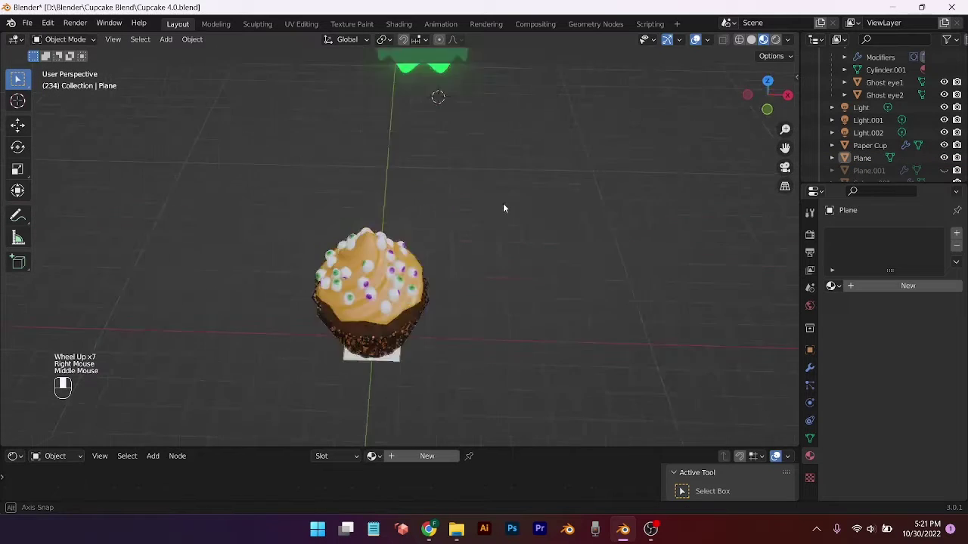
pyautogui.scroll(-1, 463, 346)
pyautogui.scroll(-1, 463, 350)
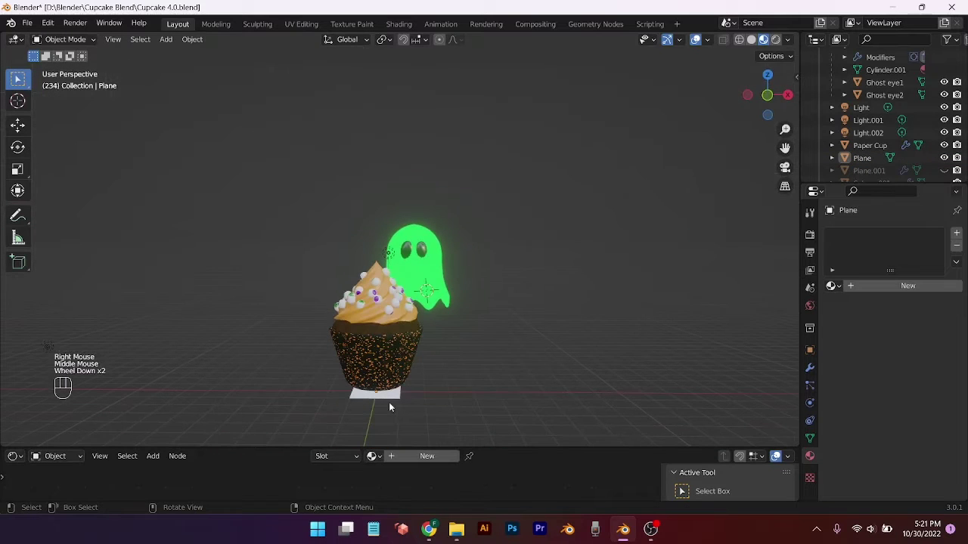
pyautogui.click(386, 399)
pyautogui.press('KP_7')
pyautogui.scroll(-4, 398, 406)
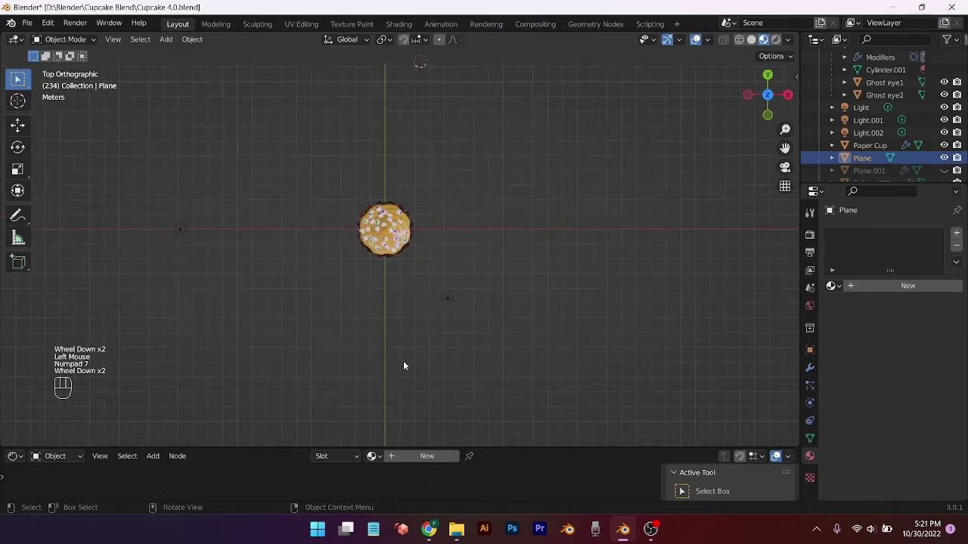
pyautogui.press('s')
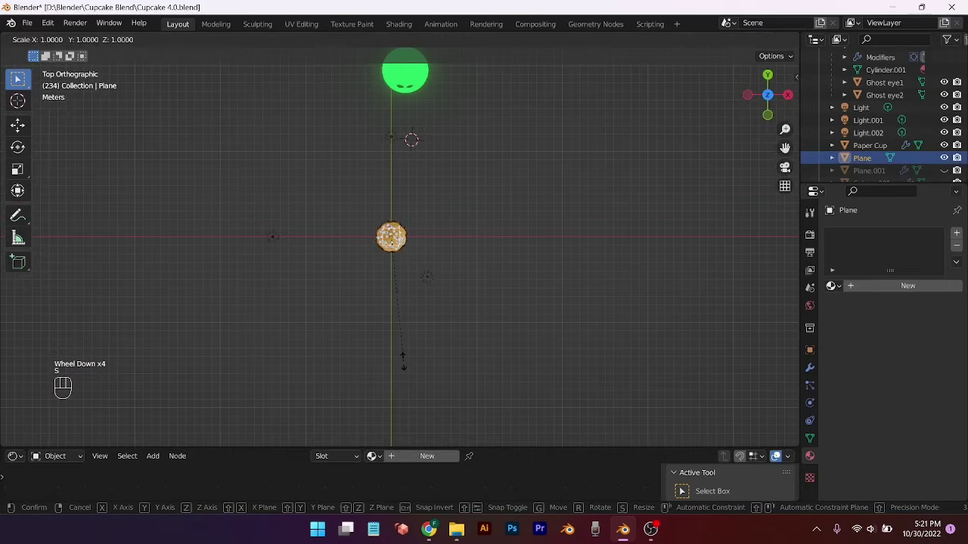
pyautogui.click(609, 447)
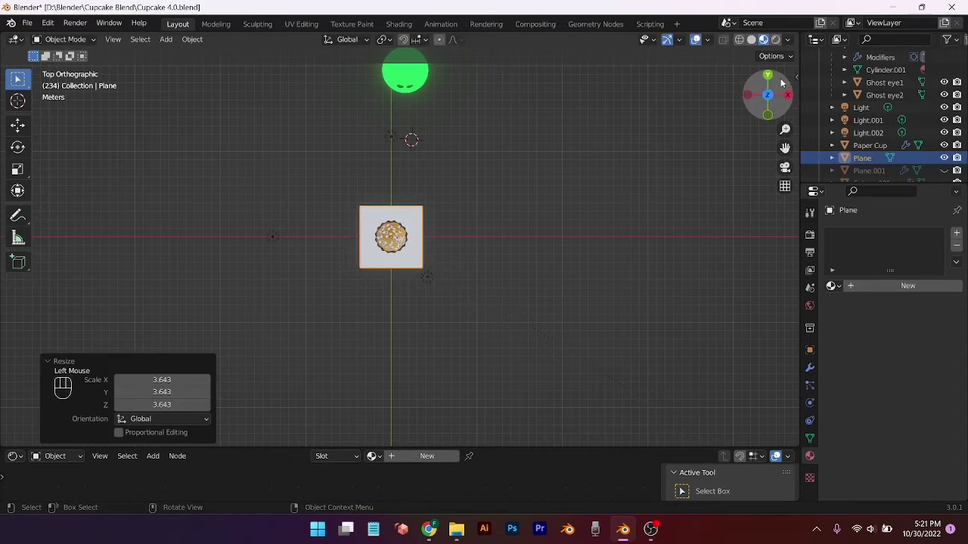
# Scale the plane up in two passes, by about 3.234 and 1.957, so it reaches out to the ghost
pyautogui.scroll(3, 496, 173)
pyautogui.press('s')
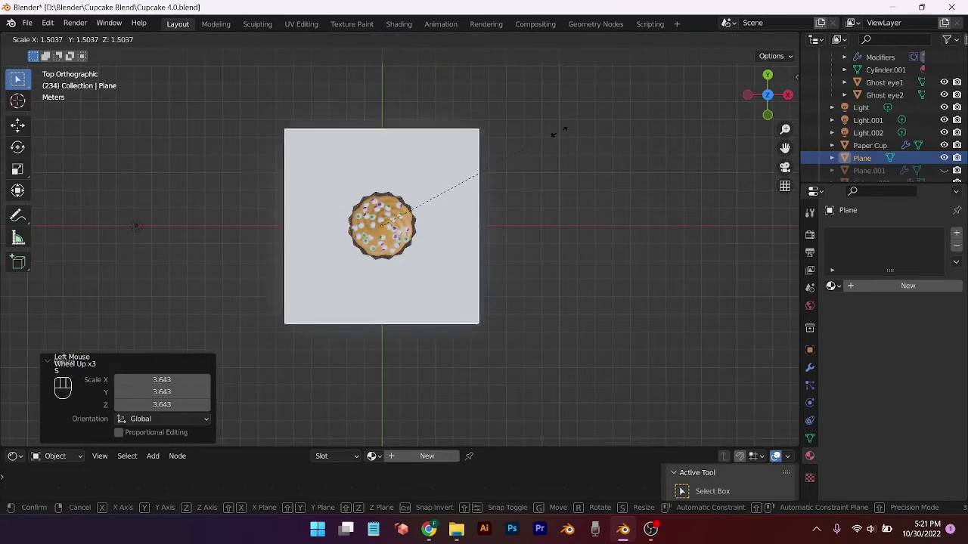
pyautogui.click(597, 155)
pyautogui.scroll(-3, 597, 157)
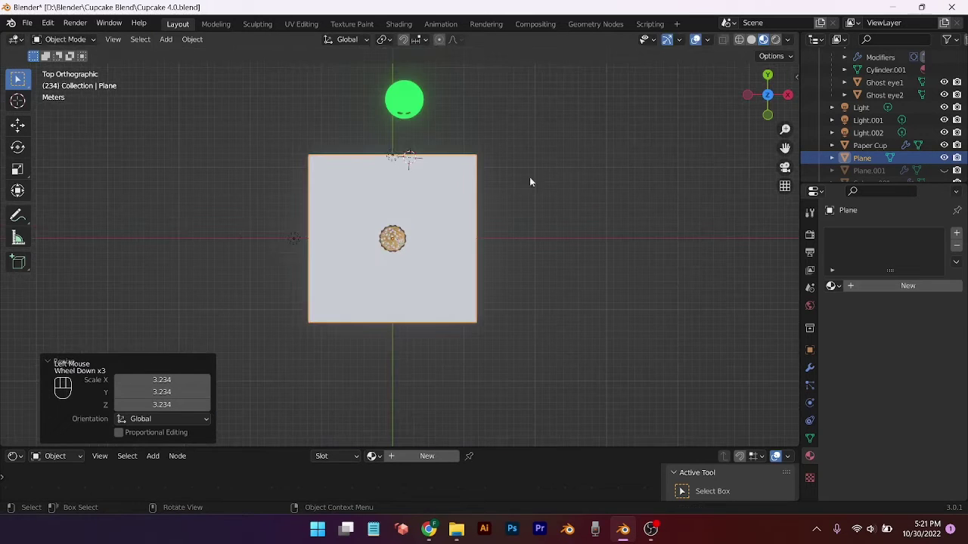
pyautogui.press('s')
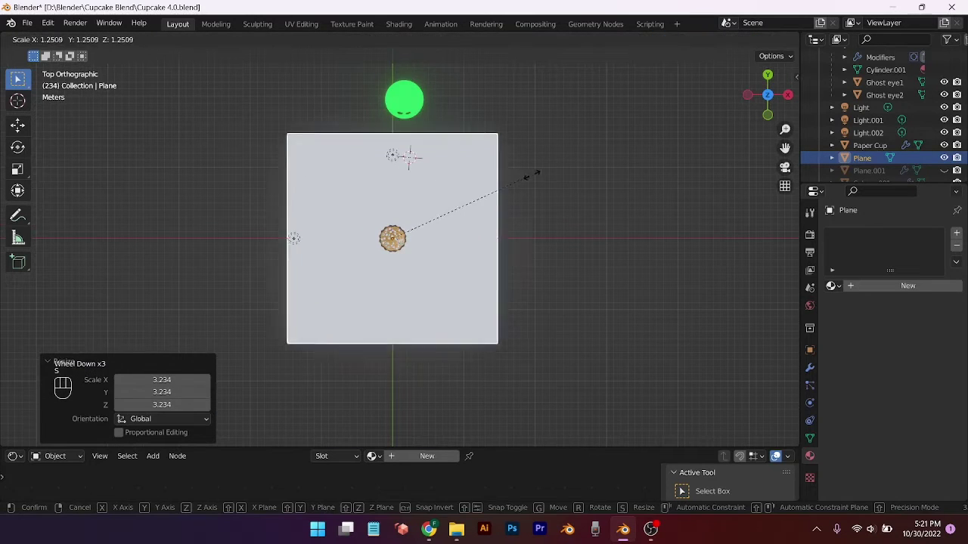
pyautogui.click(619, 176)
# Extrude the plane's back edge and the adjoining edge on the cupcake's side about 29 m up along Z to form two walls
pyautogui.press('KP_3')
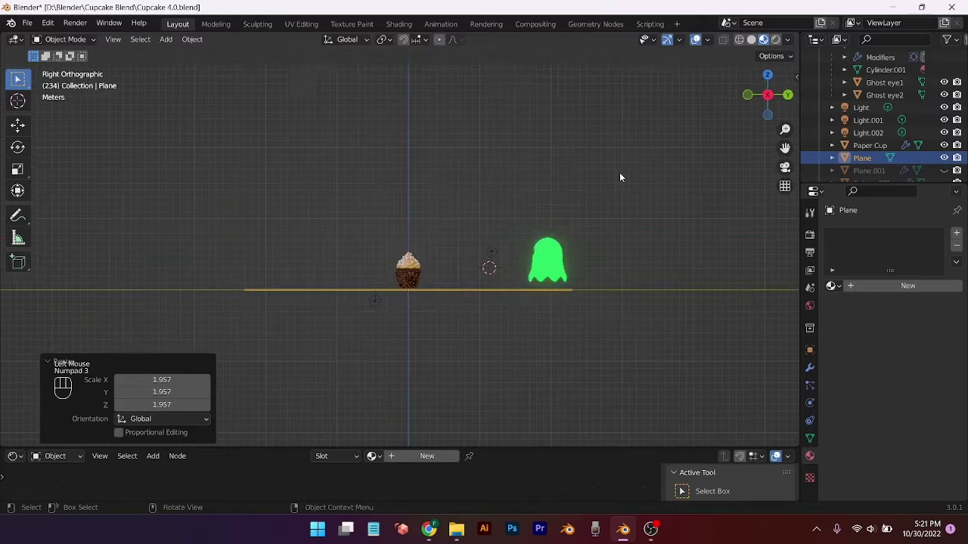
pyautogui.moveTo(573, 227); pyautogui.dragTo(502, 233, button='middle')
pyautogui.scroll(-2, 501, 231)
pyautogui.press('Tab')
pyautogui.scroll(3, 191, 321)
pyautogui.keyDown('shift'); pyautogui.click(191, 322); pyautogui.keyUp('shift')
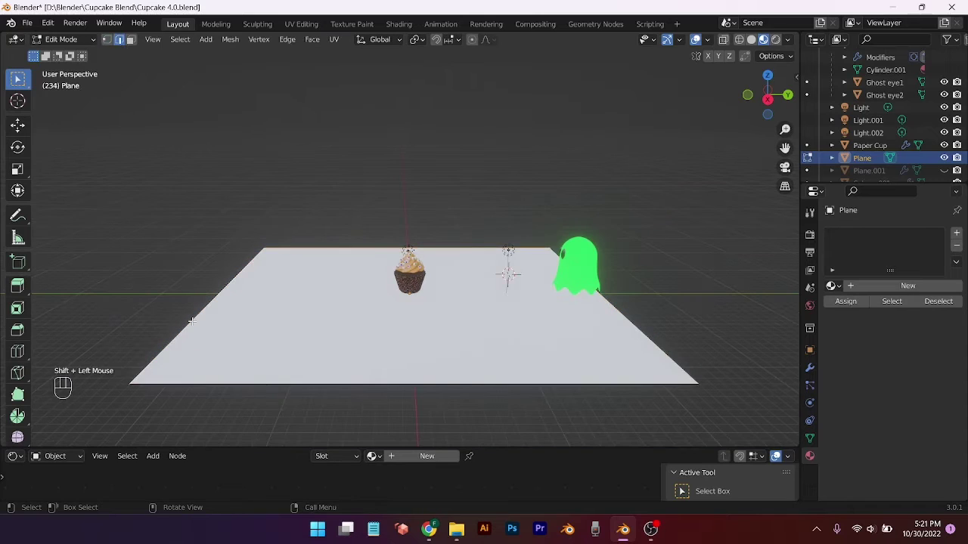
pyautogui.press('e')
pyautogui.press('z')
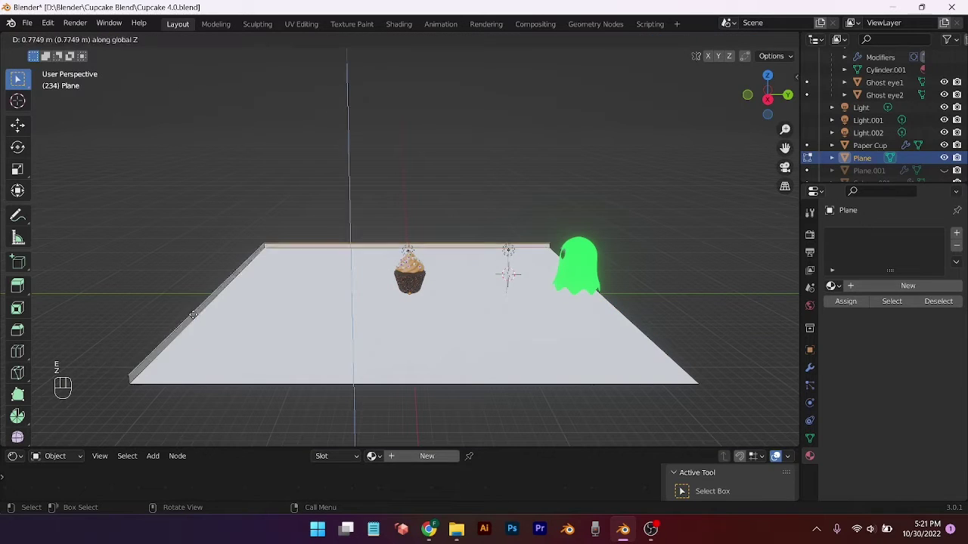
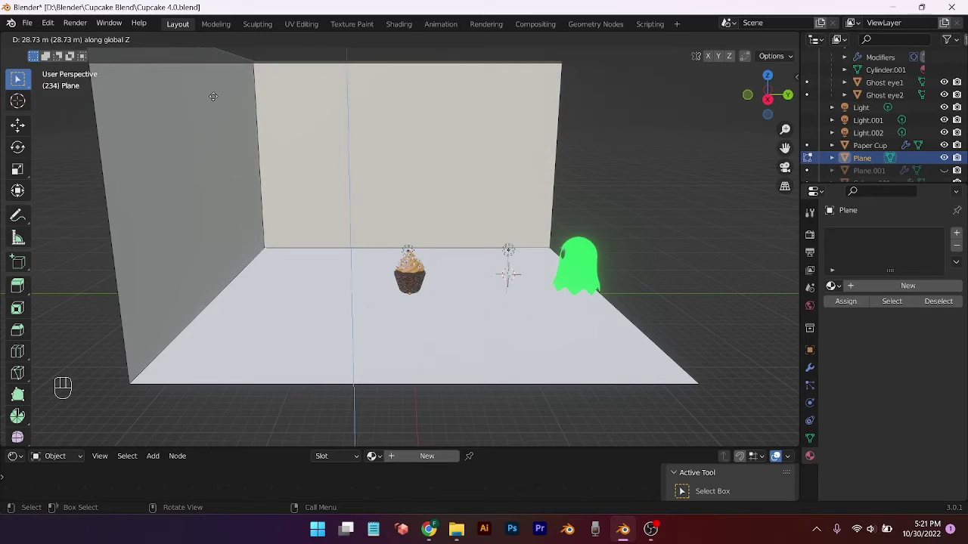
pyautogui.click(217, 89)
# Bevel the two floor-to-wall edges and the vertical corner edge about 0.151 m wide with 20 segments
pyautogui.moveTo(217, 89); pyautogui.dragTo(391, 232, button='middle')
pyautogui.keyDown('shift'); pyautogui.click(401, 235); pyautogui.keyUp('shift')
pyautogui.scroll(-3, 401, 235)
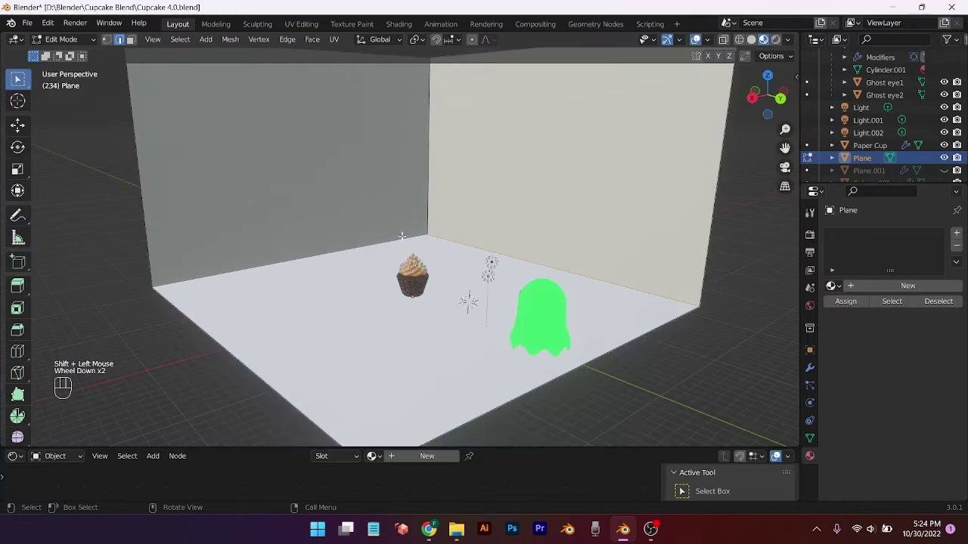
pyautogui.click(18, 332)
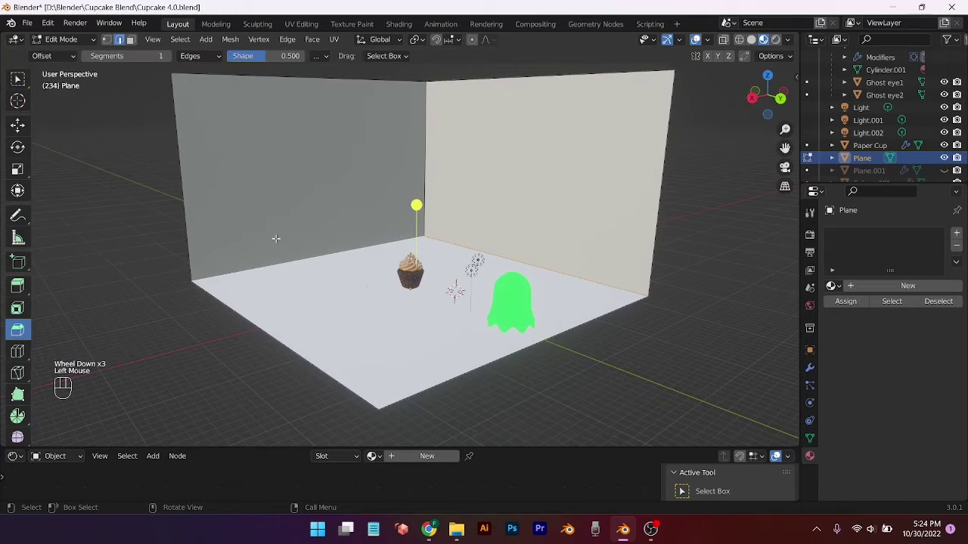
pyautogui.keyDown('shift'); pyautogui.click(314, 257); pyautogui.keyUp('shift')
pyautogui.scroll(-3, 373, 191)
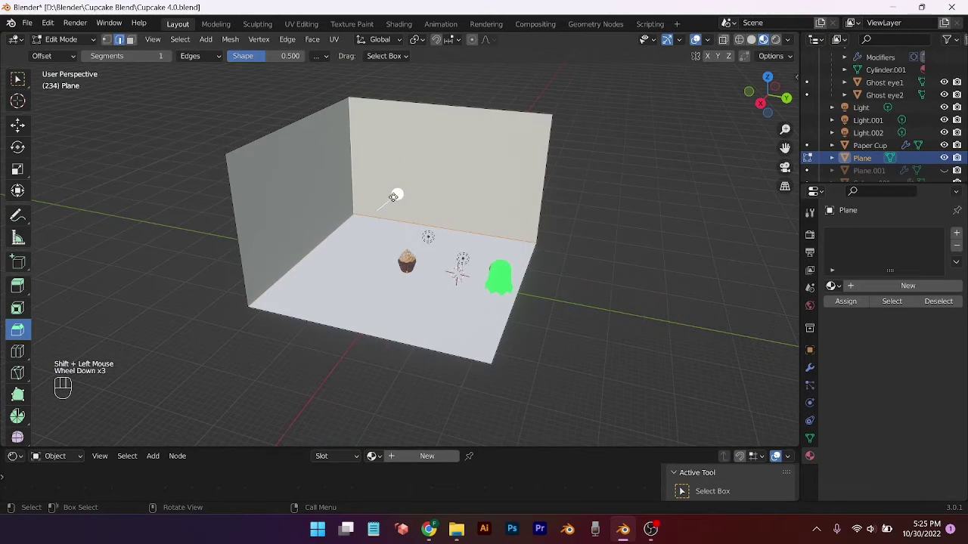
pyautogui.moveTo(397, 195); pyautogui.dragTo(420, 220)
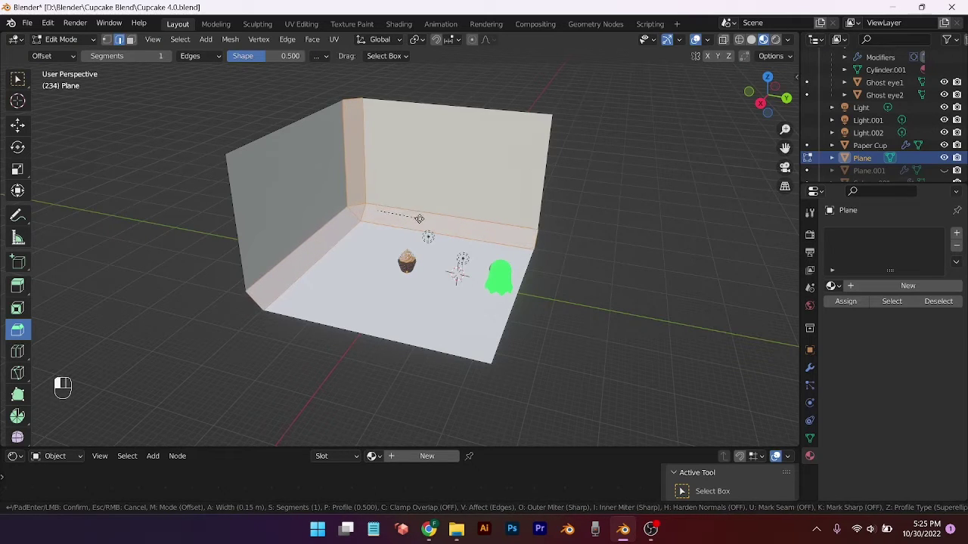
pyautogui.click(166, 260)
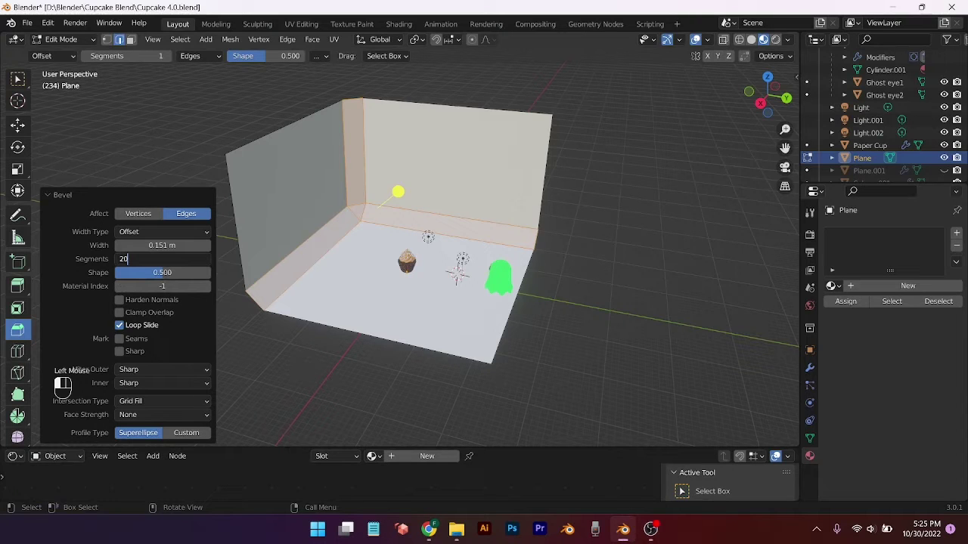
pyautogui.write('20')
pyautogui.press('Return')
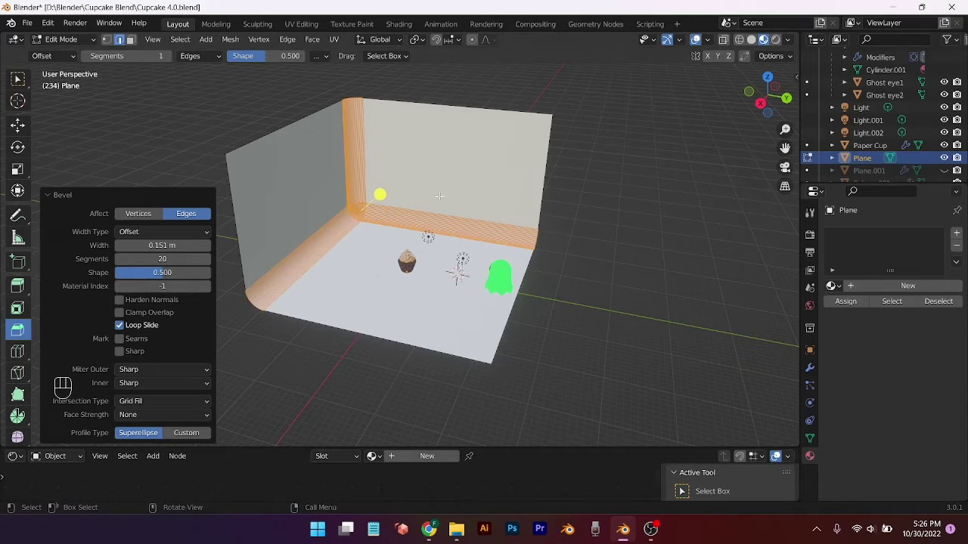
# Return to Object Mode and apply Shade Smooth to the curved backdrop
pyautogui.scroll(2, 450, 253)
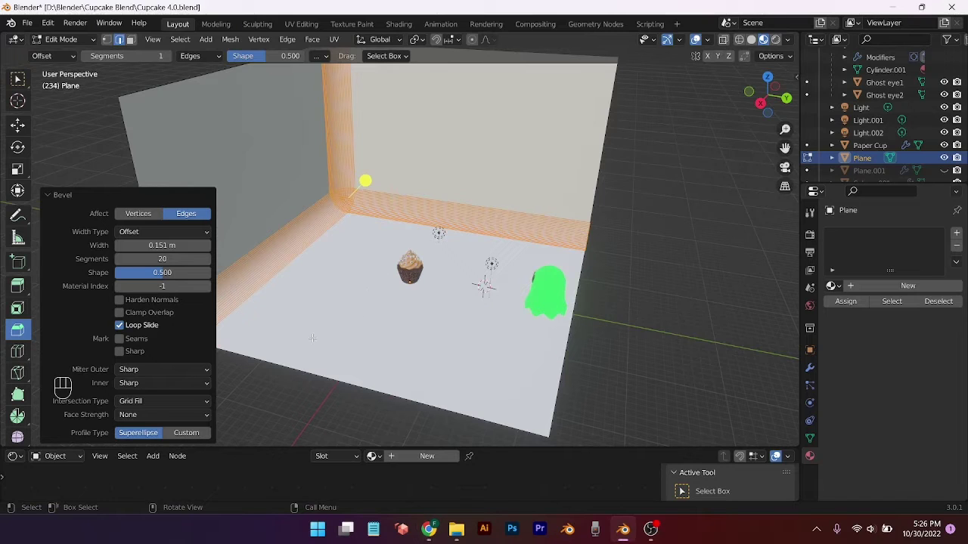
pyautogui.press('Tab')
pyautogui.scroll(-1, 249, 244)
pyautogui.rightClick(248, 242)
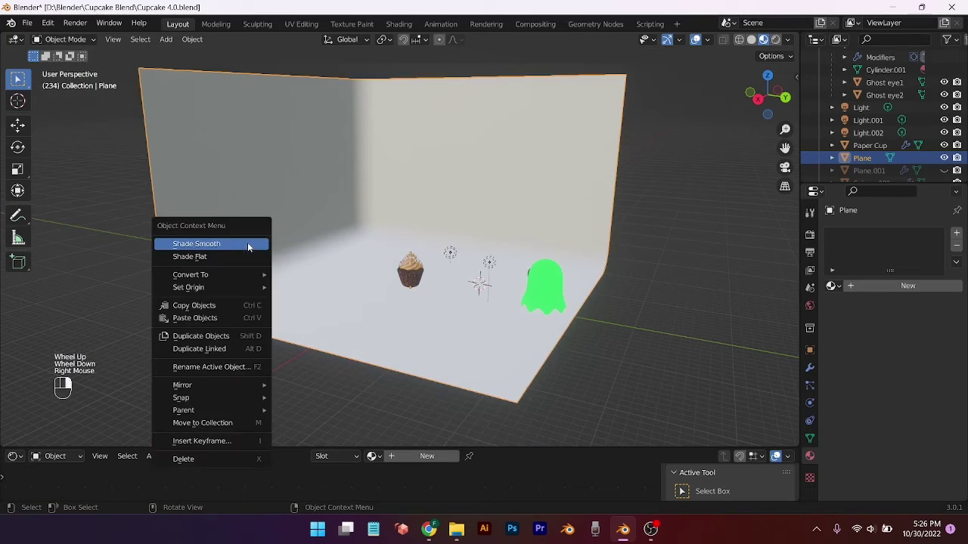
pyautogui.moveTo(248, 242)
pyautogui.mouseDown(button='middle')
pyautogui.moveTo(279, 345)
pyautogui.moveTo(237, 247)
pyautogui.mouseUp(button='middle')
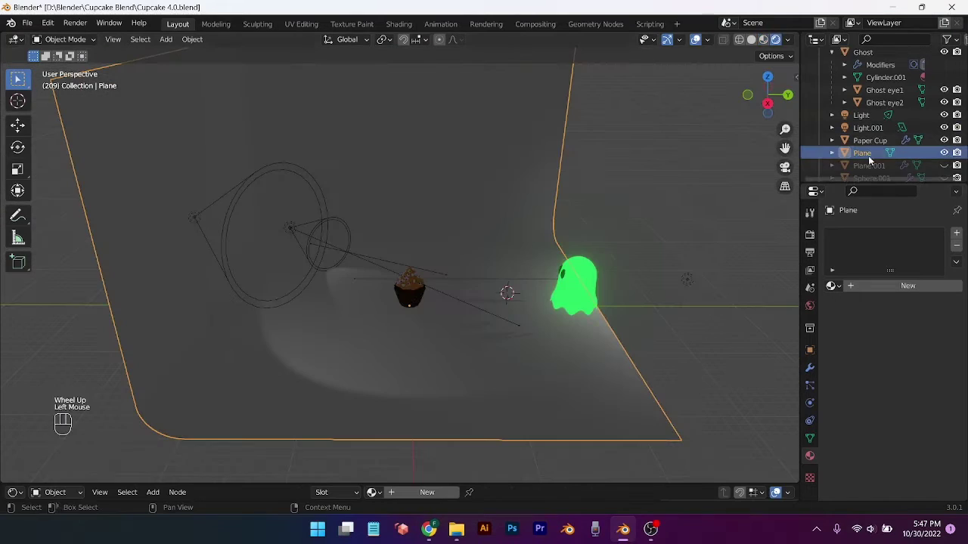
# Add a new material to the backdrop with a purple base color (H 0.714, S 0.986, V 0.8) and open its subsurface color
pyautogui.click(902, 286)
pyautogui.scroll(-1, 571, 383)
pyautogui.moveTo(571, 382); pyautogui.dragTo(549, 378, button='middle')
pyautogui.click(917, 417)
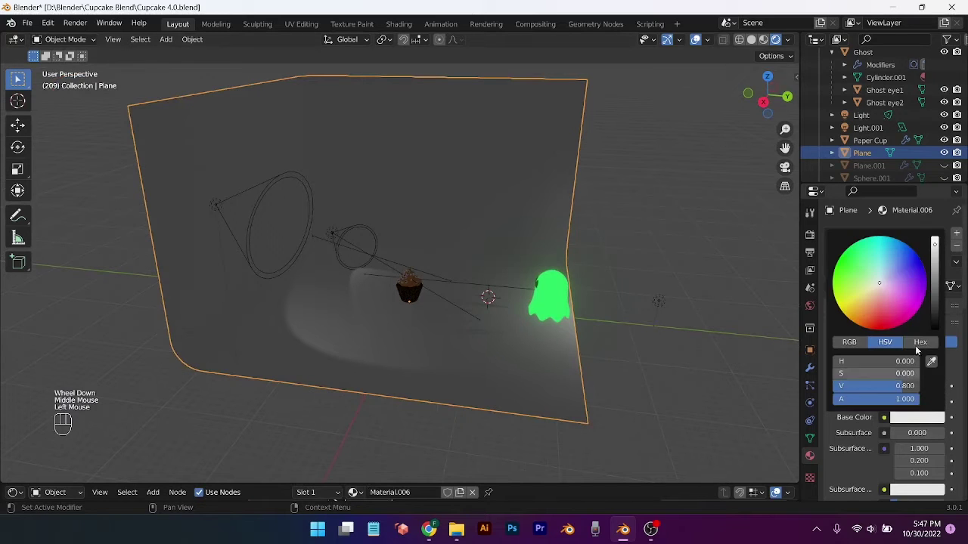
pyautogui.click(922, 287)
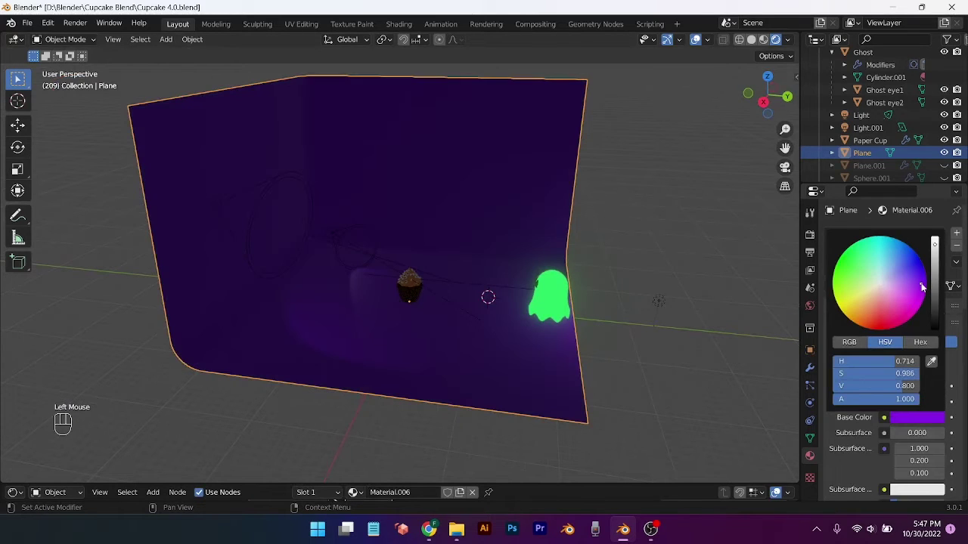
pyautogui.click(941, 491)
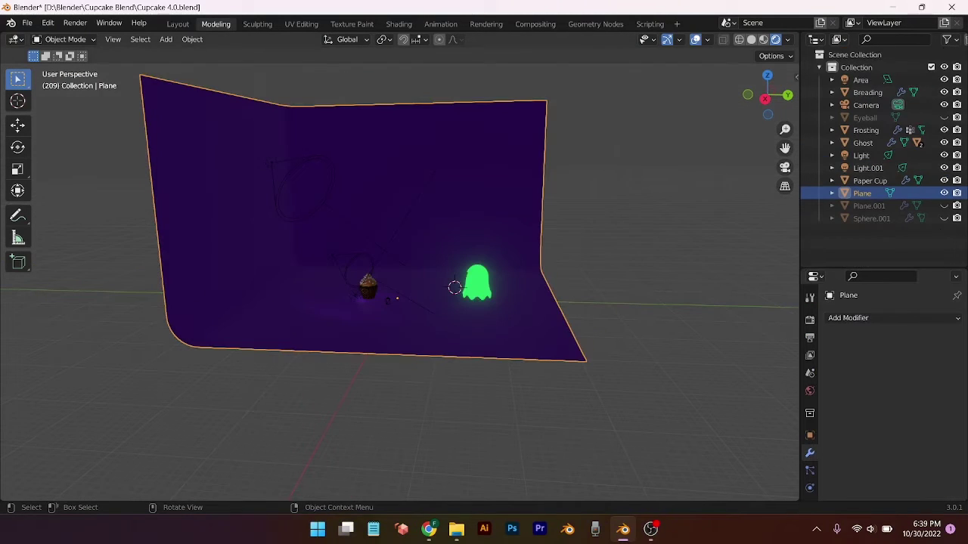
# Scale the purple backdrop up by about 1.3
pyautogui.press('s')
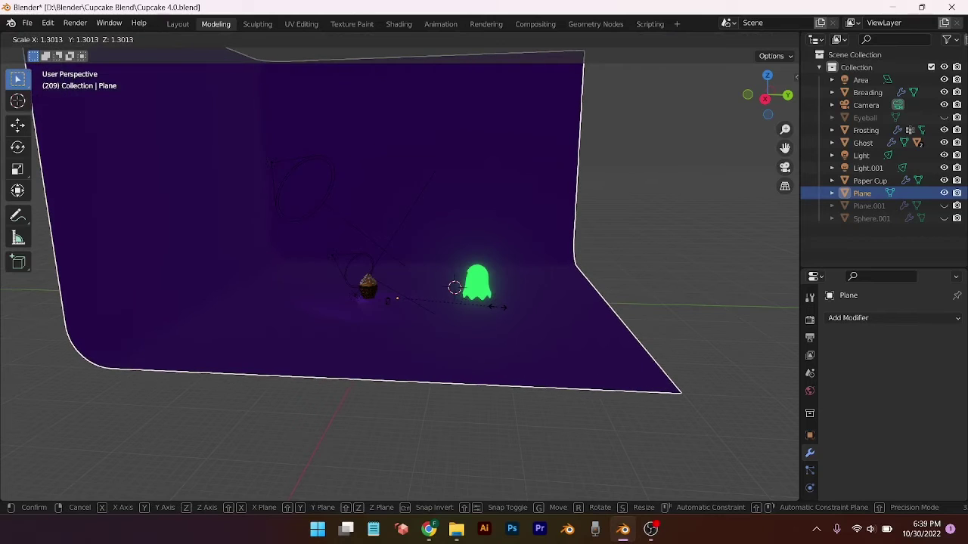
pyautogui.click(498, 308)
pyautogui.moveTo(510, 301); pyautogui.dragTo(476, 322, button='middle')
pyautogui.scroll(2, 477, 324)
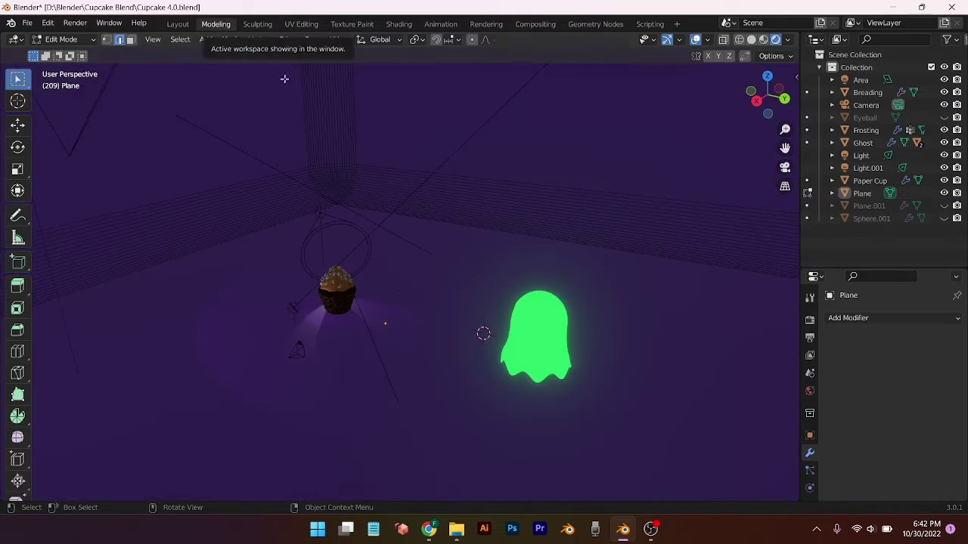
# Switch to the Animation workspace and bring the cupcake and ghost into view
pyautogui.moveTo(283, 80); pyautogui.dragTo(446, 290, button='middle')
pyautogui.click(399, 24)
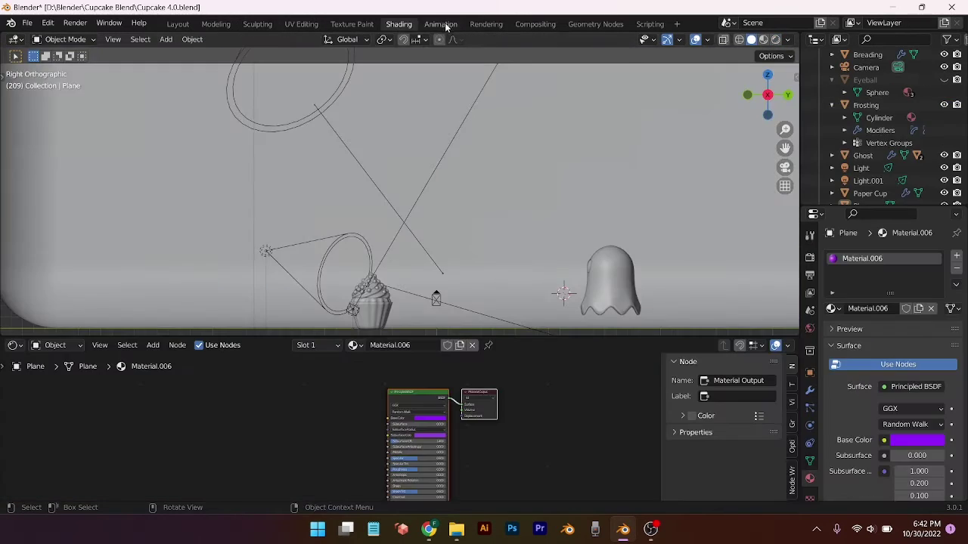
pyautogui.click(440, 23)
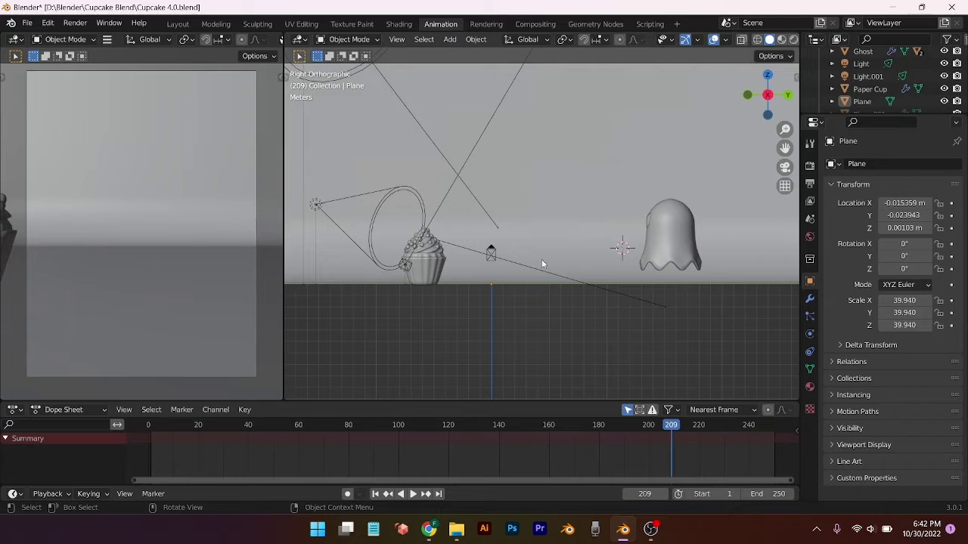
pyautogui.keyDown('shift'); pyautogui.moveTo(542, 259); pyautogui.dragTo(535, 367, button='middle'); pyautogui.keyUp('shift')
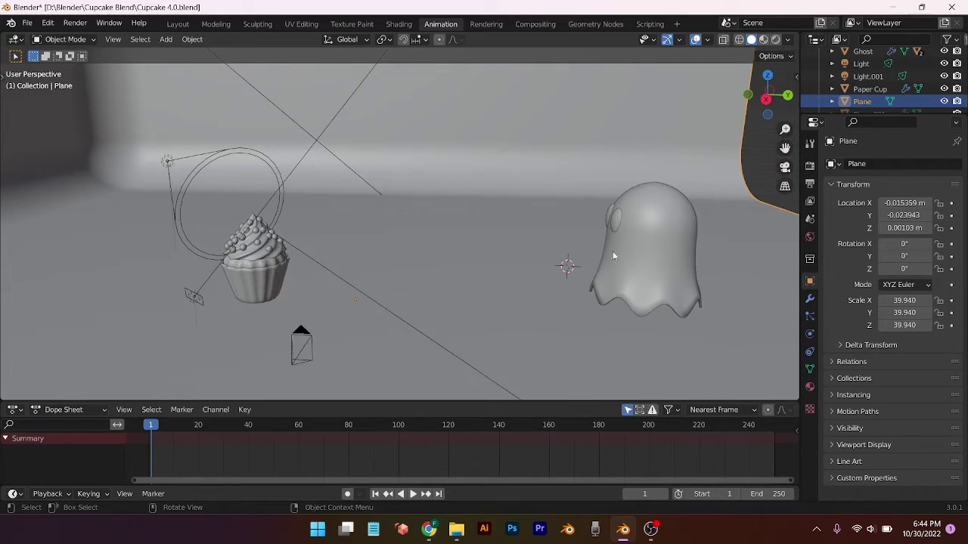
# Select the ghost and insert a Location & Rotation keyframe at frame 20
pyautogui.click(668, 257)
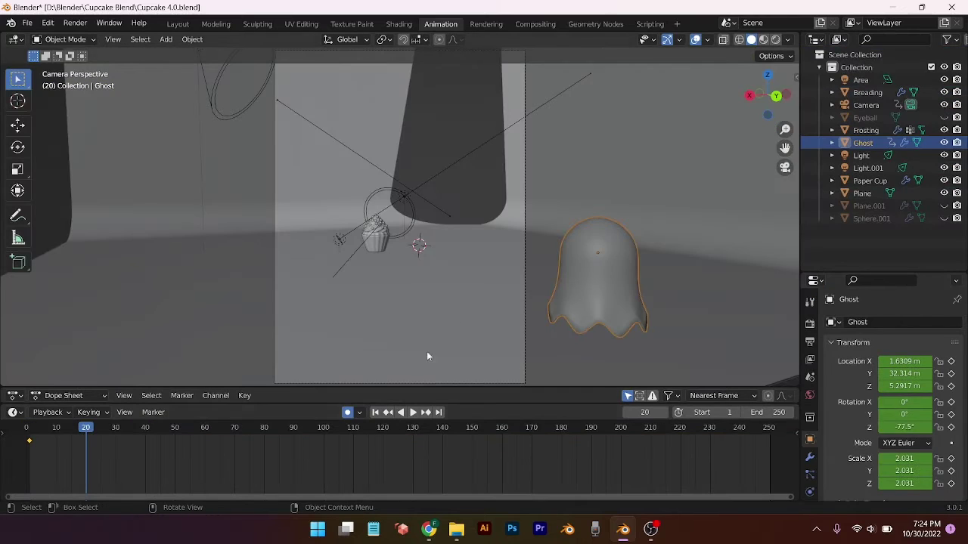
pyautogui.press('i')
pyautogui.click(603, 309)
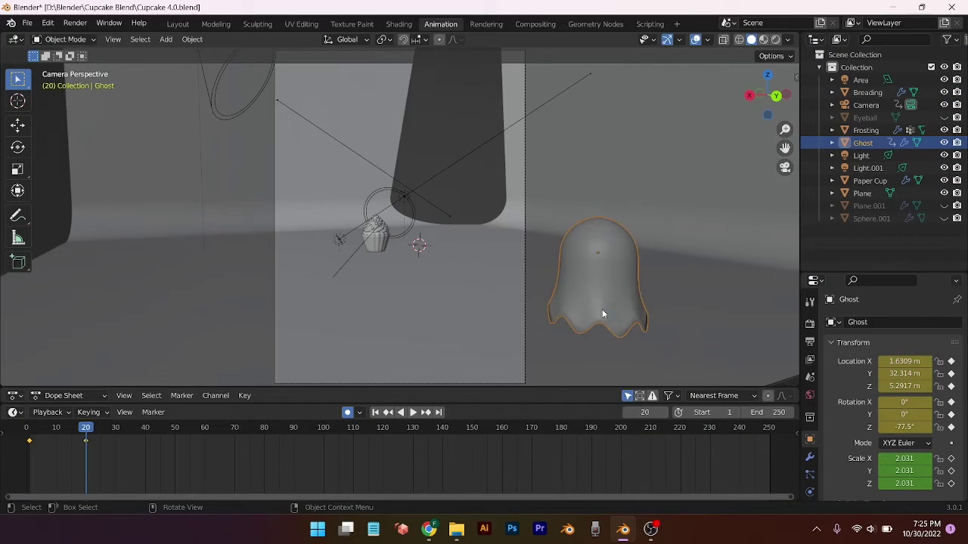
# At frame 20, move the ghost into the camera frame at about X 9.17, Y 28.73, Z 6.02 m and adjust its rotation to nearly upright
pyautogui.press('r')
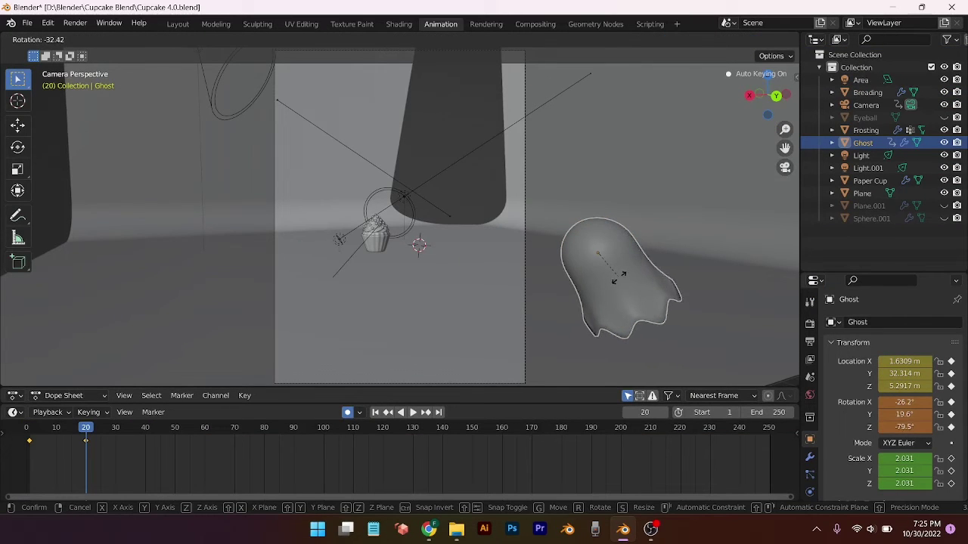
pyautogui.click(619, 276)
pyautogui.press('g')
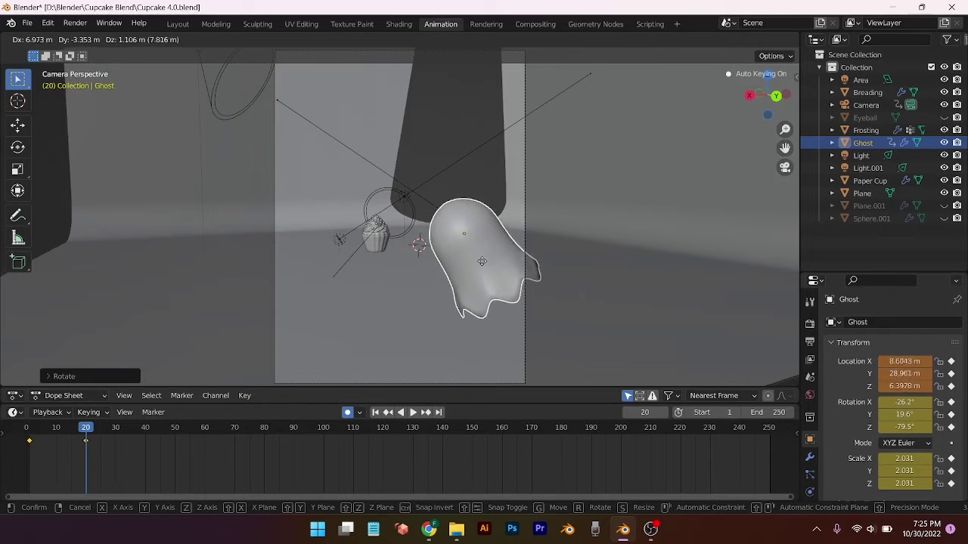
pyautogui.press('r')
pyautogui.click(904, 427)
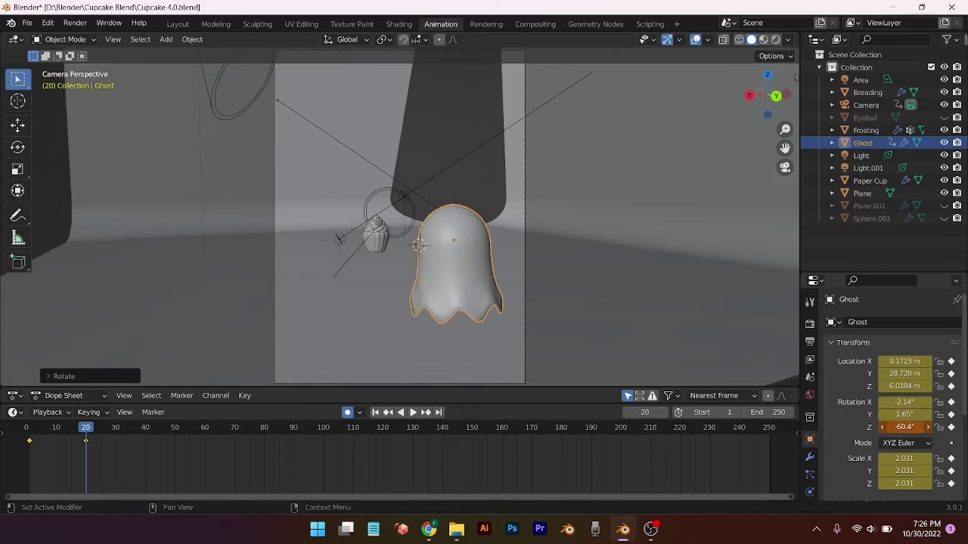
# Shift the ghost's frame 20 keyframe to frame 40
pyautogui.click(26, 428)
pyautogui.moveTo(86, 441); pyautogui.dragTo(145, 443)
pyautogui.click(156, 428)
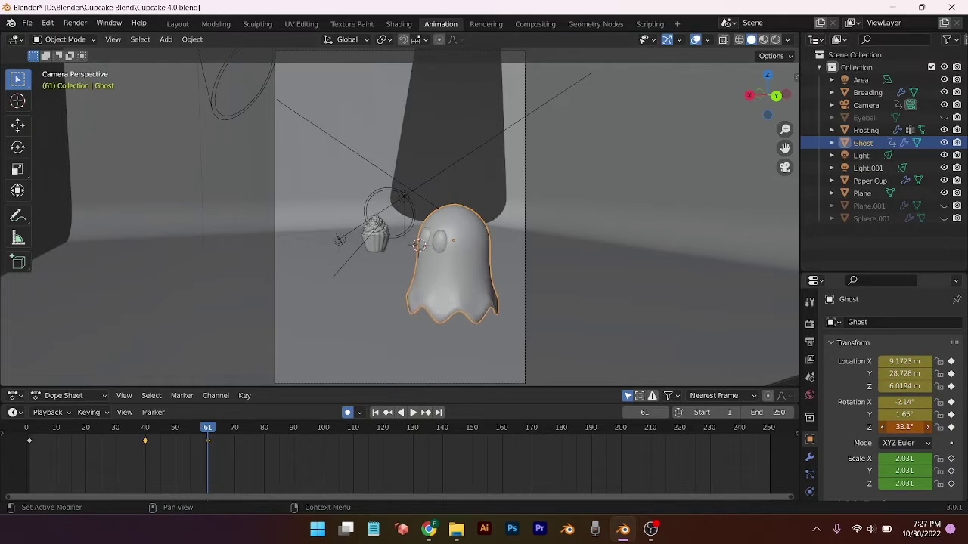
# Try to tilt the ghost and move it next to the cupcake at frame 80
pyautogui.moveTo(356, 341); pyautogui.dragTo(363, 346, button='middle')
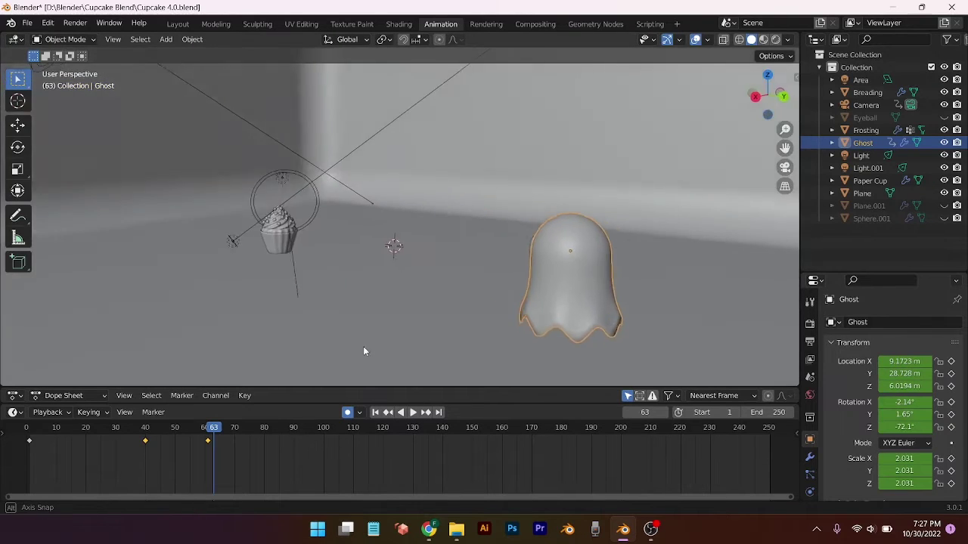
pyautogui.click(264, 428)
pyautogui.press('r')
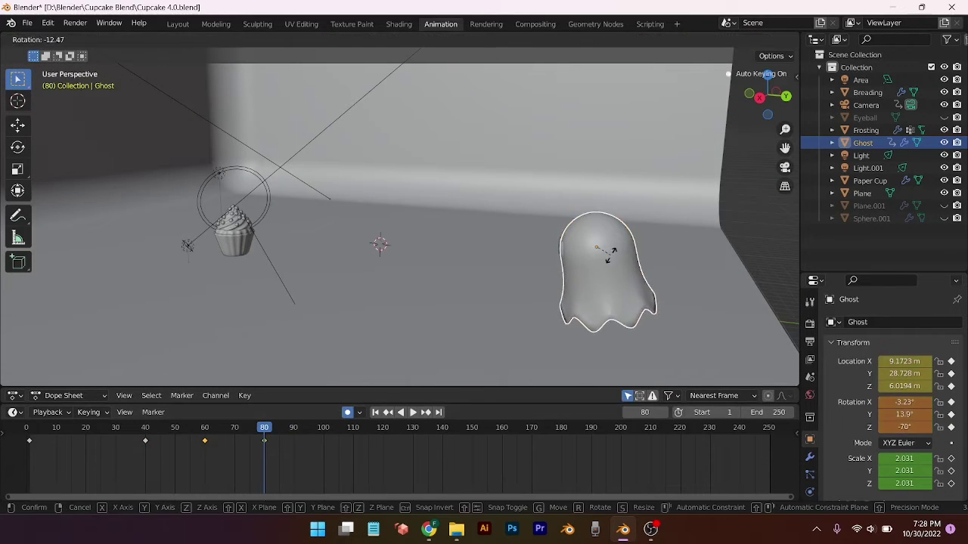
pyautogui.click(609, 295)
pyautogui.press('g')
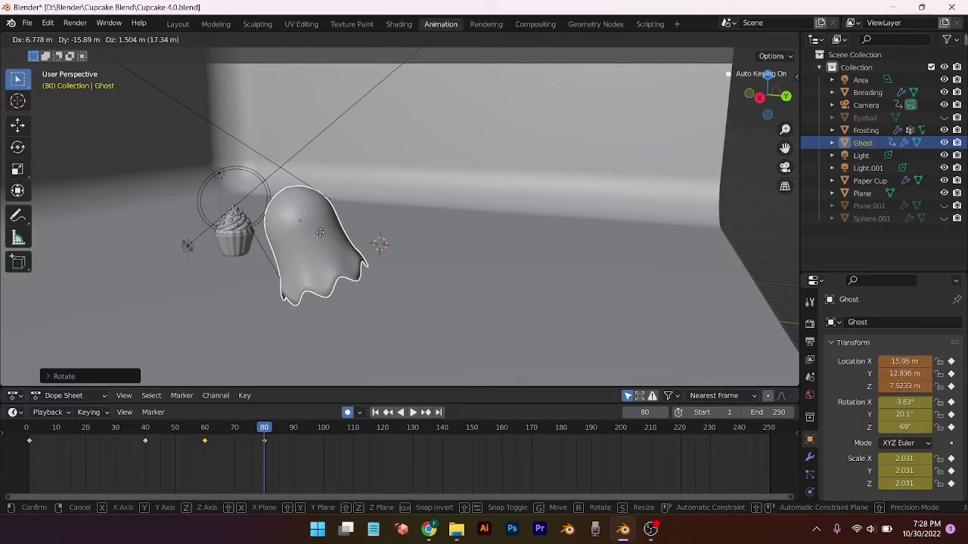
# Insert a Location & Rotation keyframe for the ghost at frame 80, and pose it tilted and closer to the cupcake at frame 90
pyautogui.press('i')
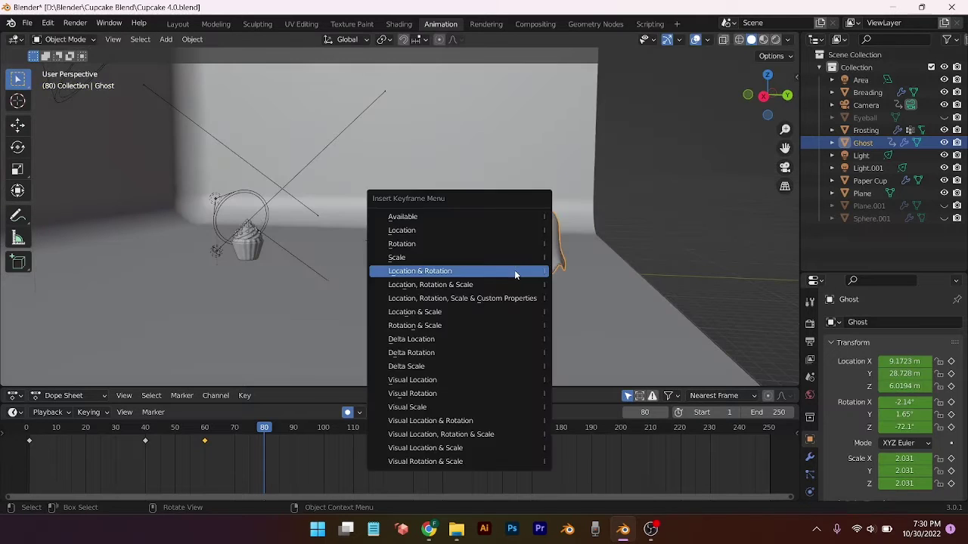
pyautogui.click(514, 272)
pyautogui.press('r')
pyautogui.click(558, 276)
pyautogui.press('g')
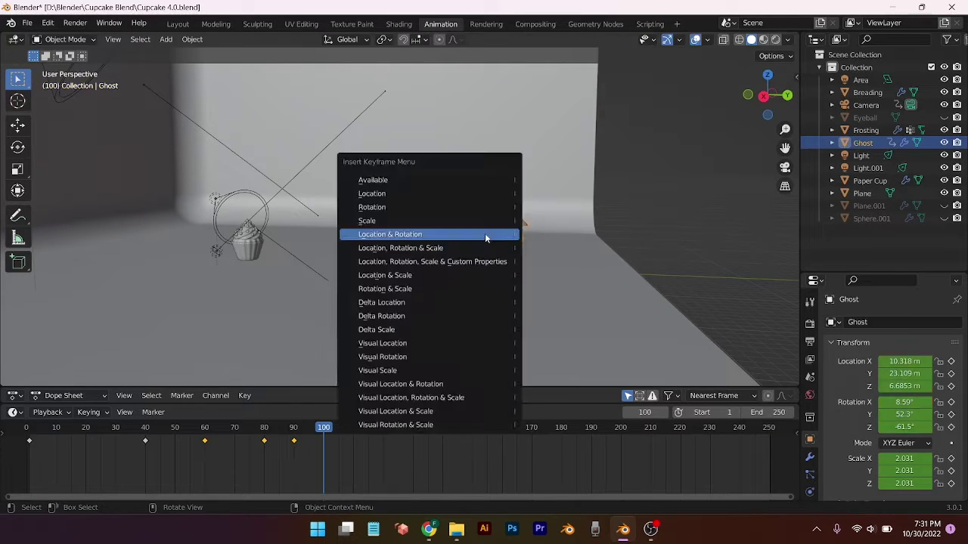
# Insert a Location & Rotation keyframe at frame 100 with the ghost raised to about Z 10.3 m, and lower it to about Z 5.59 m at frame 110
pyautogui.click(489, 237)
pyautogui.press('r')
pyautogui.click(476, 240)
pyautogui.press('g')
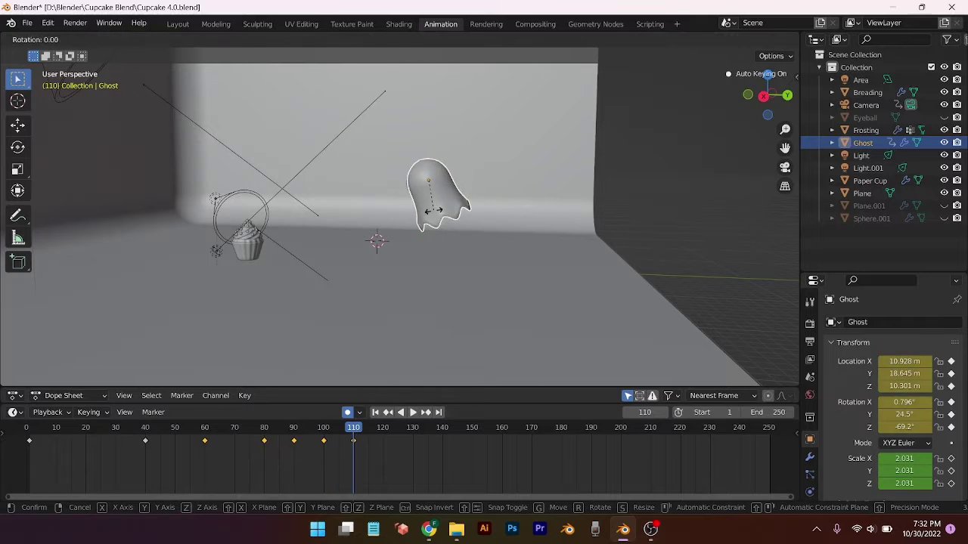
pyautogui.click(390, 252)
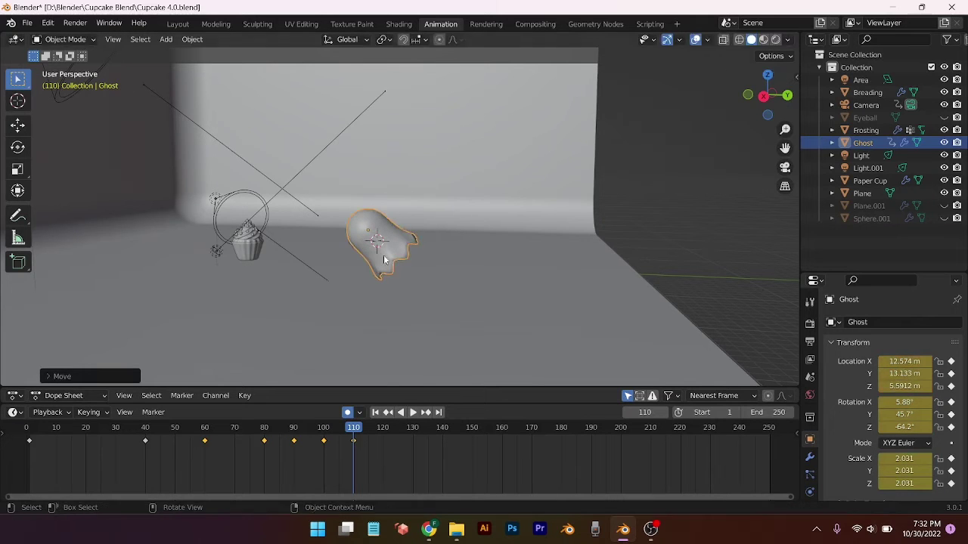
# Insert a keyframe for the ghost at frame 120, and pose it rotated closer to upright and shifted from its frame 110 position
pyautogui.click(383, 428)
pyautogui.moveTo(355, 348); pyautogui.dragTo(393, 265, button='middle')
pyautogui.press('i')
pyautogui.click(429, 252)
pyautogui.press('r')
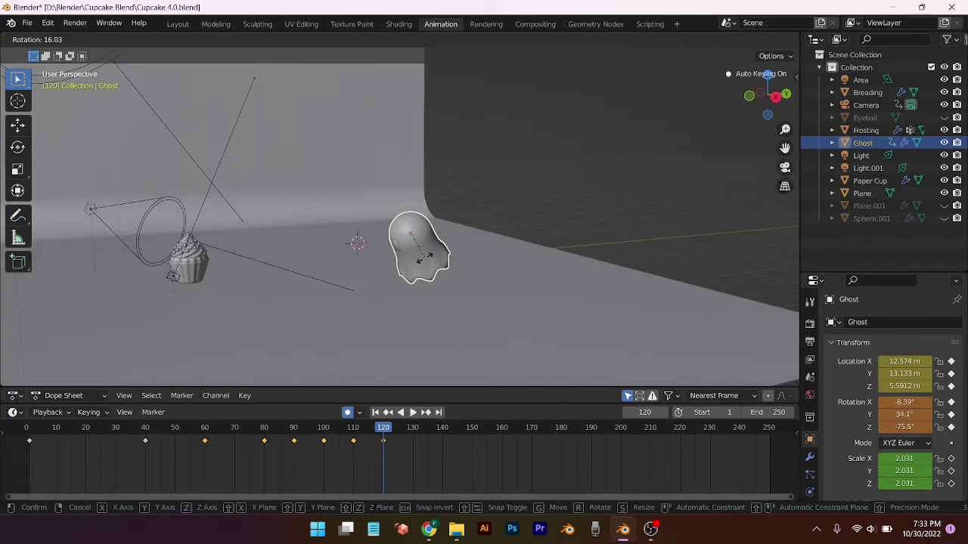
pyautogui.click(414, 257)
pyautogui.press('g')
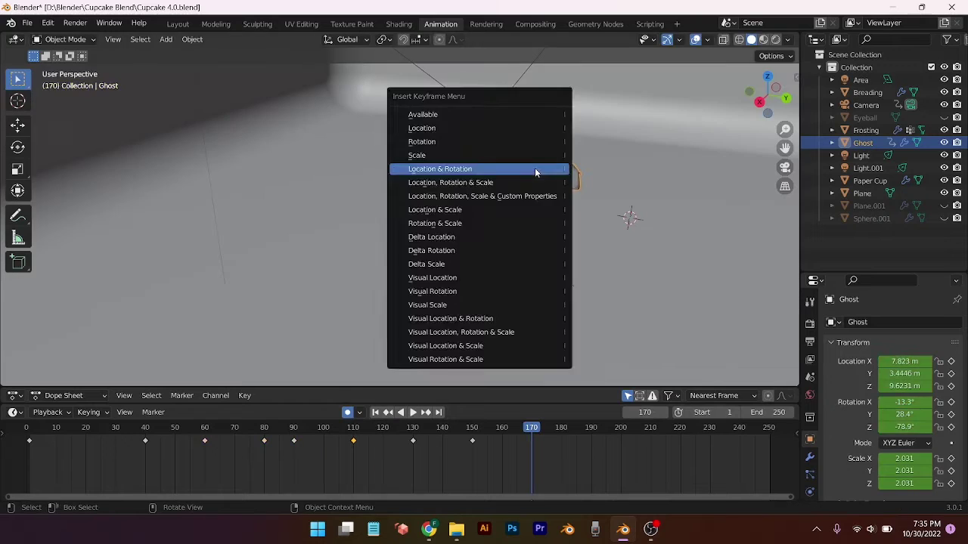
# Try to keyframe the ghost at frame 170, tilt it and move it down next to the cupcake
pyautogui.click(536, 168)
pyautogui.press('r')
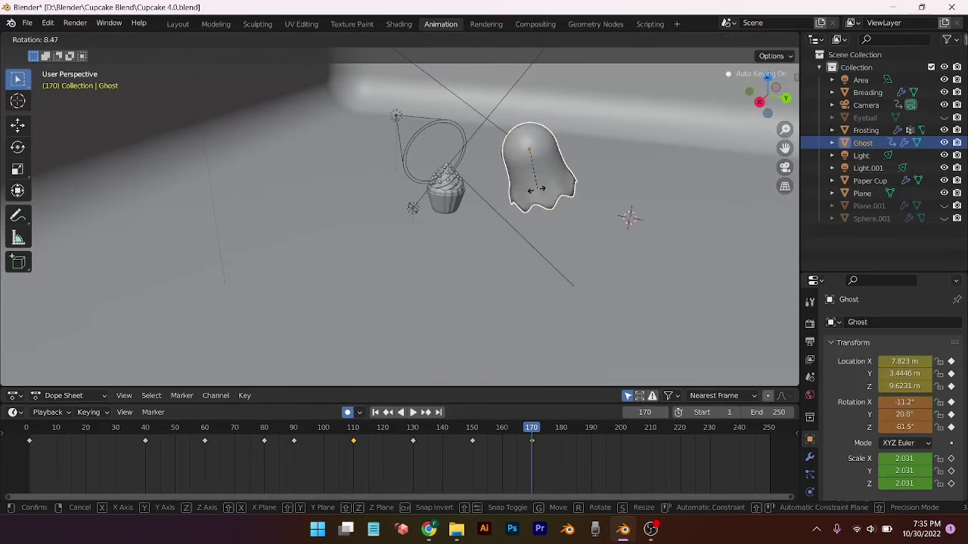
pyautogui.click(526, 187)
pyautogui.press('r')
pyautogui.click(545, 182)
pyautogui.moveTo(544, 182); pyautogui.dragTo(579, 181, button='middle')
pyautogui.press('g')
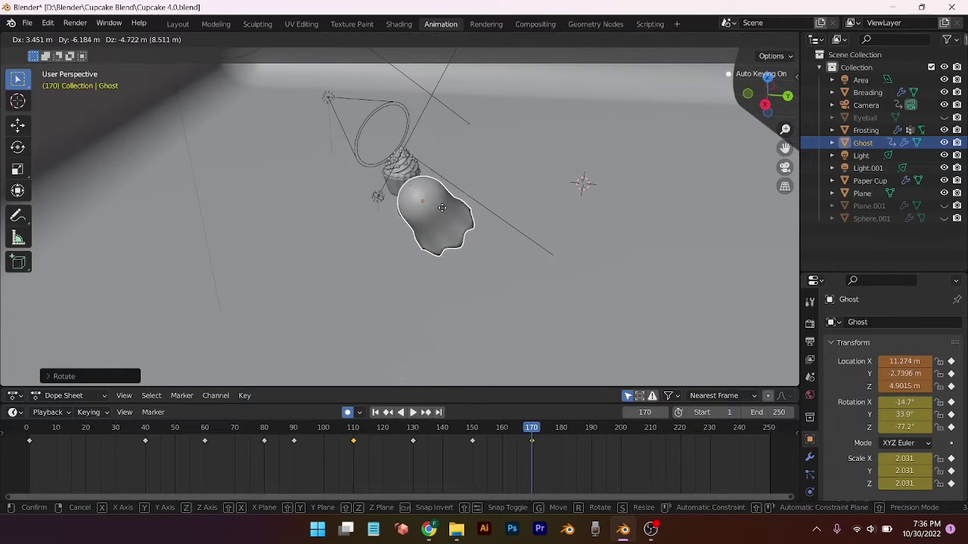
pyautogui.click(361, 234)
pyautogui.moveTo(361, 233); pyautogui.dragTo(520, 373, button='middle')
# Insert a Location & Rotation keyframe for the ghost at frame 170 and turn it about the Z axis to about -113°
pyautogui.press('i')
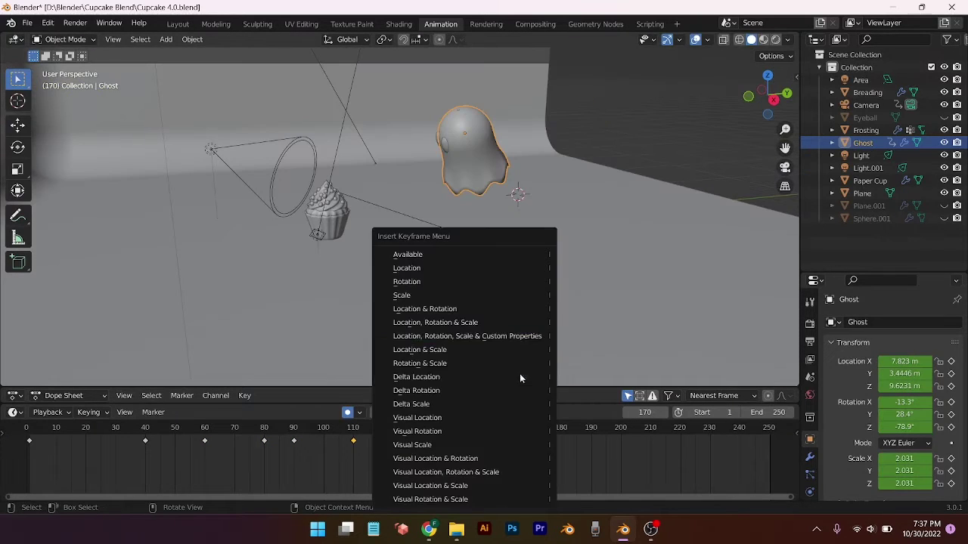
pyautogui.click(483, 309)
pyautogui.press('r')
pyautogui.press('z')
pyautogui.click(368, 308)
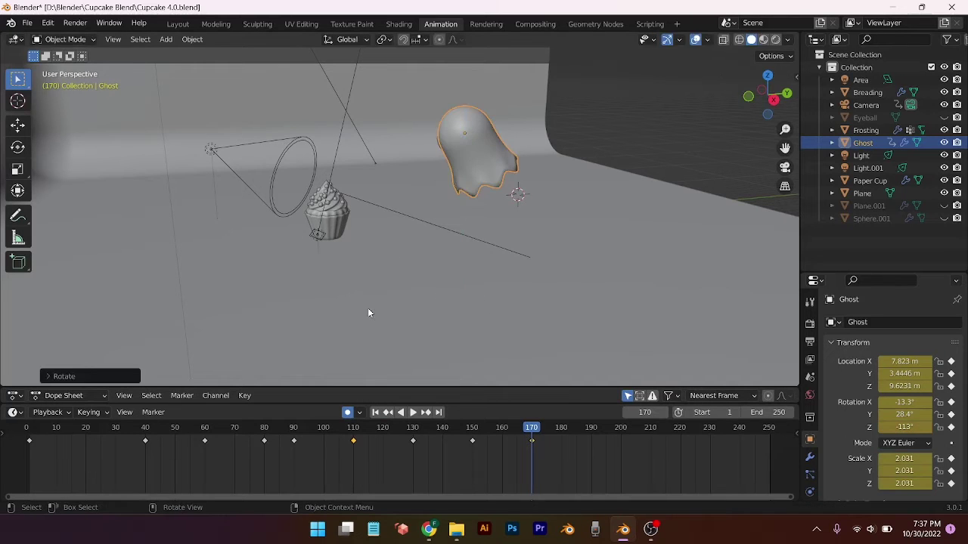
# Move the ghost beside the cupcake at about X 4.01, Y -0.57, Z 5.36 m at frame 170 and rotate it nearly upright
pyautogui.moveTo(368, 310); pyautogui.dragTo(453, 218, button='middle')
pyautogui.press('g')
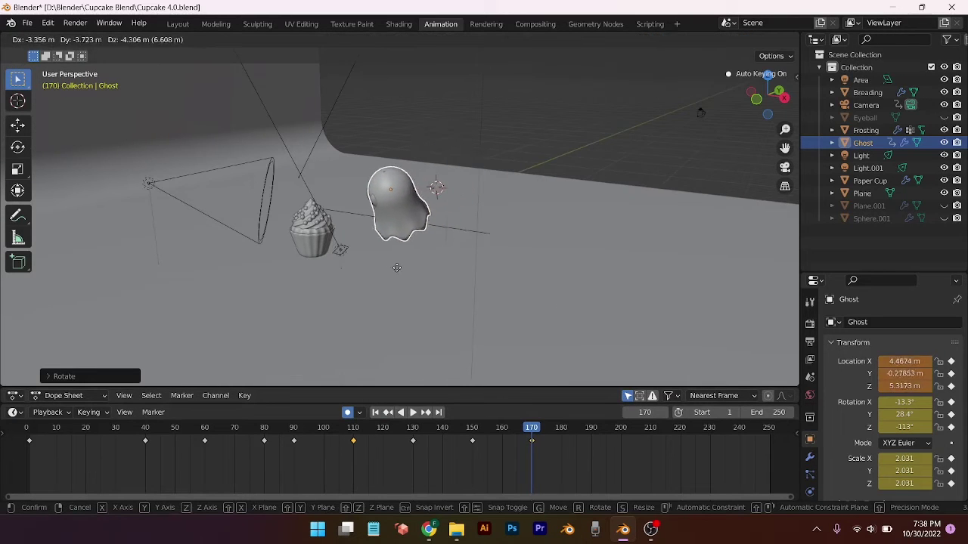
pyautogui.click(396, 268)
pyautogui.moveTo(396, 268); pyautogui.dragTo(512, 264, button='middle')
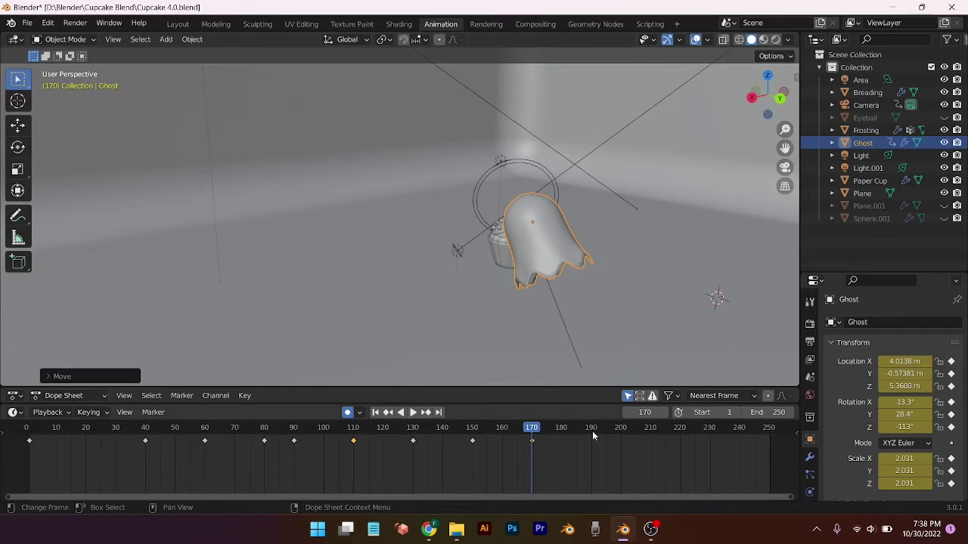
pyautogui.moveTo(529, 340); pyautogui.dragTo(493, 259, button='middle')
pyautogui.press('r')
pyautogui.click(477, 267)
# Insert a Rotation keyframe for the ghost at frame 191 and spin it about the Z axis to about 80°
pyautogui.press('i')
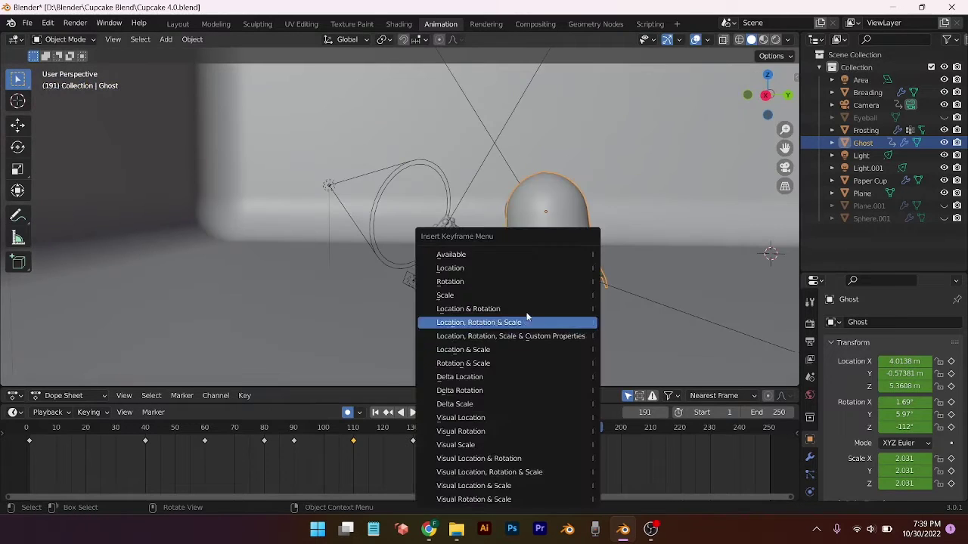
pyautogui.click(521, 282)
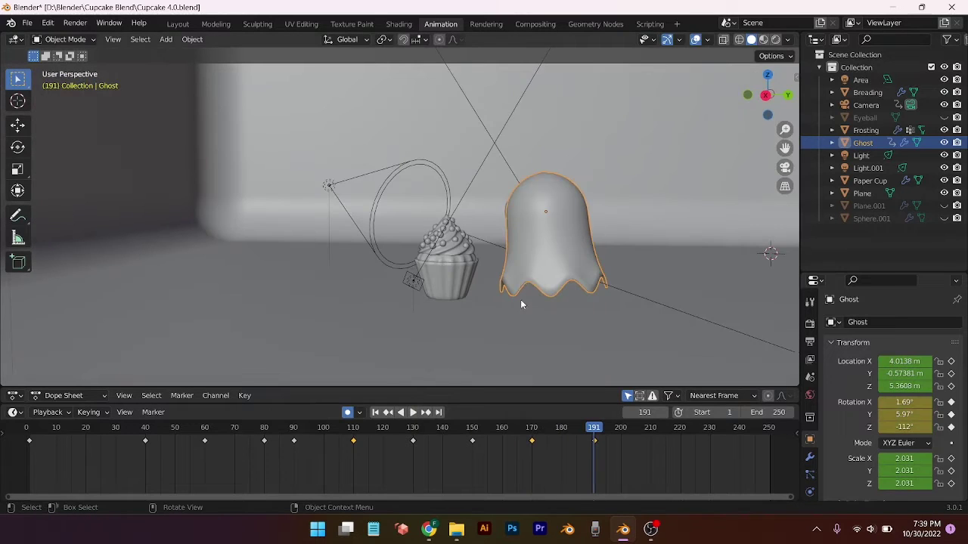
pyautogui.press('r')
pyautogui.press('z')
pyautogui.click(130, 173)
pyautogui.moveTo(130, 173); pyautogui.dragTo(412, 332, button='middle')
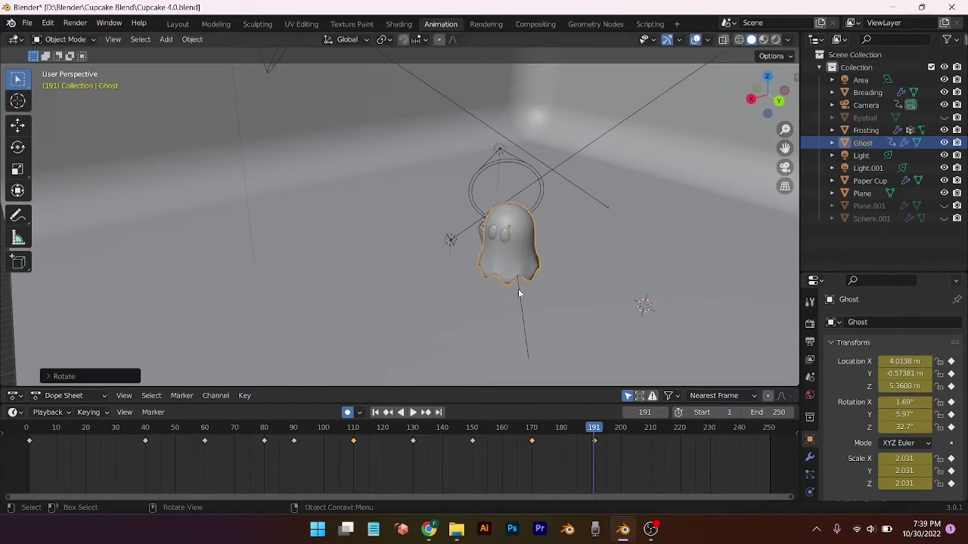
pyautogui.press('r')
pyautogui.press('z')
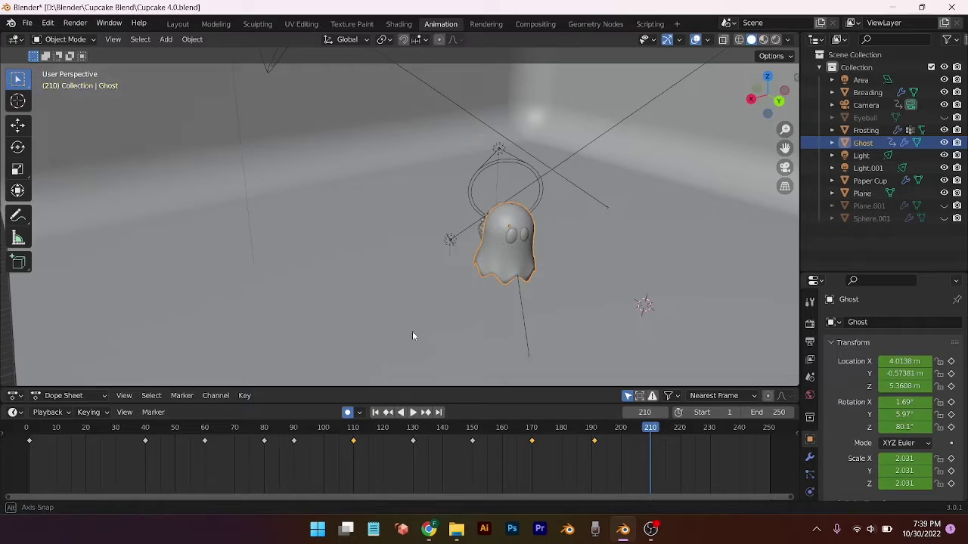
# At frame 210, turn the ghost further about the Z axis without changing its place beside the cupcake
pyautogui.moveTo(412, 336); pyautogui.dragTo(552, 307, button='middle')
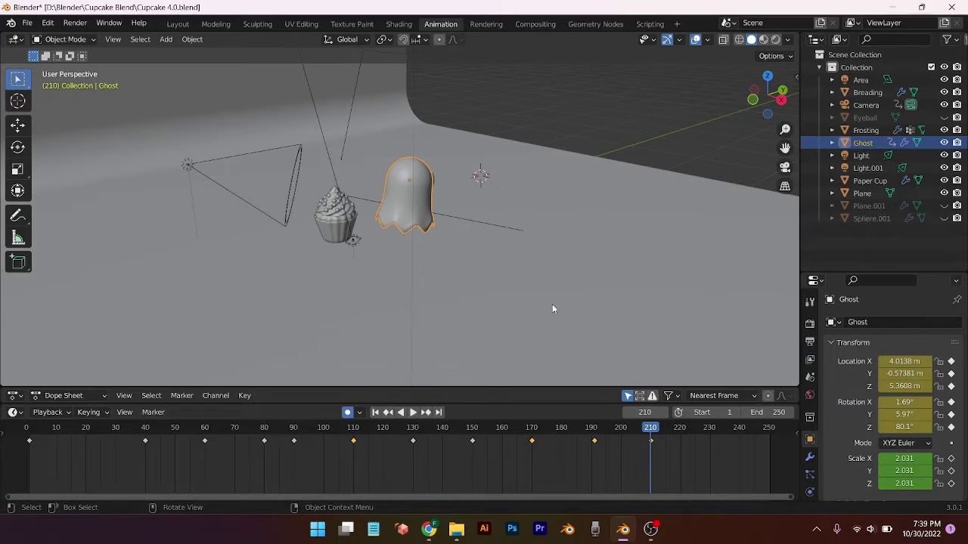
pyautogui.press('r')
pyautogui.press('z')
pyautogui.click(579, 144)
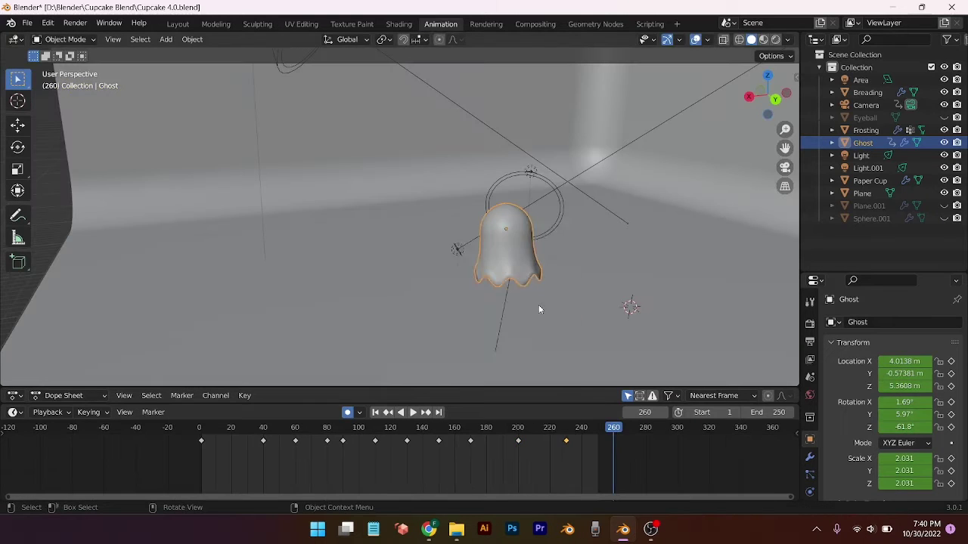
# Insert a keyframe for the ghost at frame 260 and move it to about X 11.08, Y -4.07, Z 7.41 m
pyautogui.press('i')
pyautogui.click(537, 305)
pyautogui.press('g')
pyautogui.click(475, 265)
# At frame 260, rotate the ghost nearly upright and turn it about the Z axis to about -143°
pyautogui.press('r')
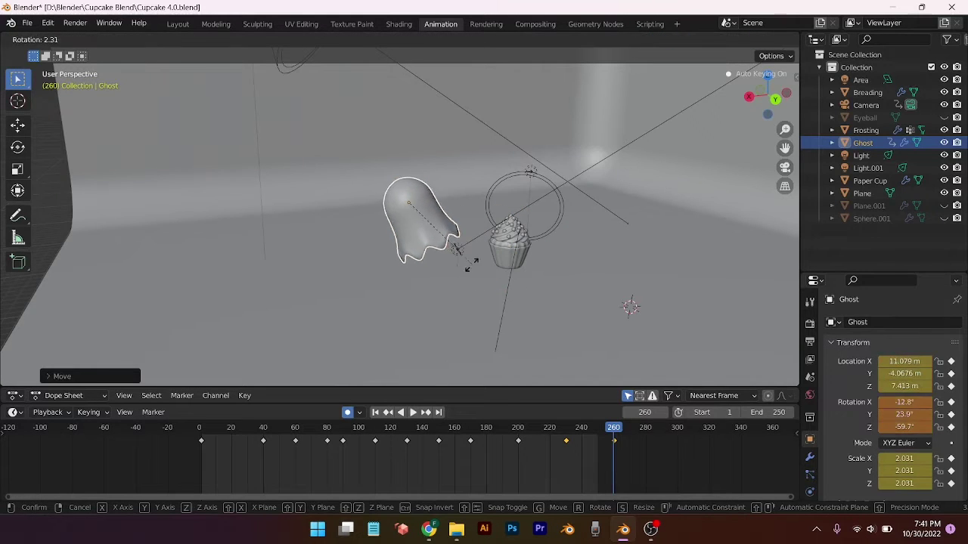
pyautogui.click(428, 282)
pyautogui.moveTo(428, 282); pyautogui.dragTo(478, 285, button='middle')
pyautogui.press('r')
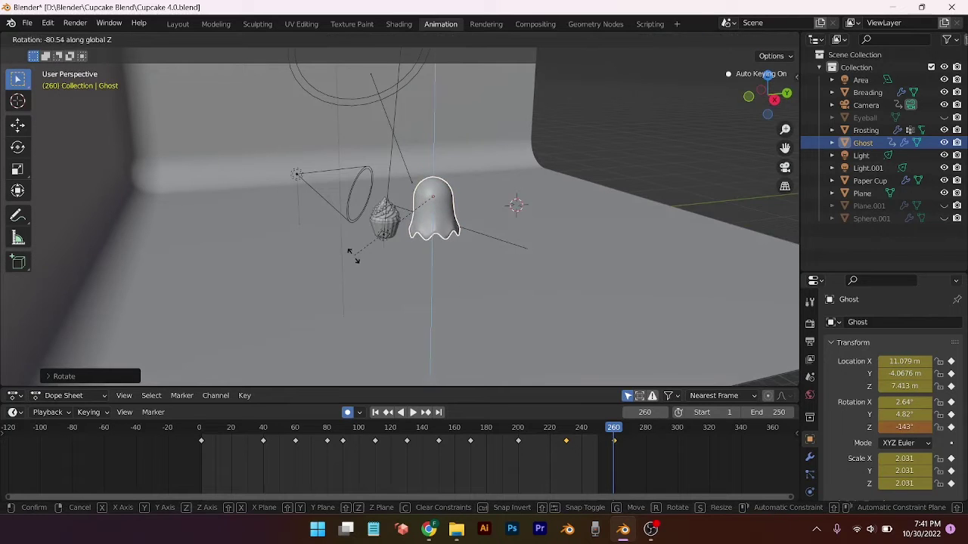
pyautogui.press('r')
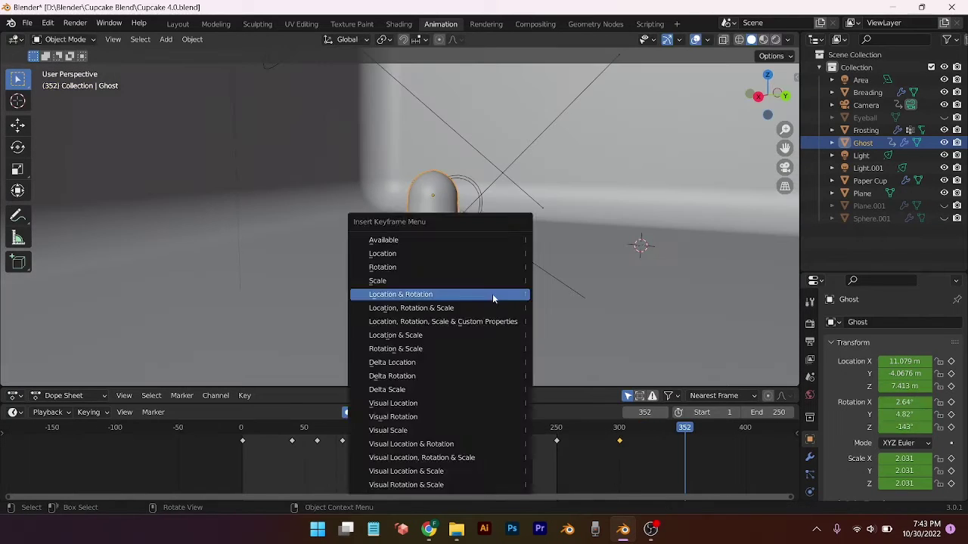
# Insert a Location & Rotation keyframe at frame 352, and pose the ghost tilted about -30° on X at about X 11.08, Y -11.5, Z 9.78 m
pyautogui.click(493, 295)
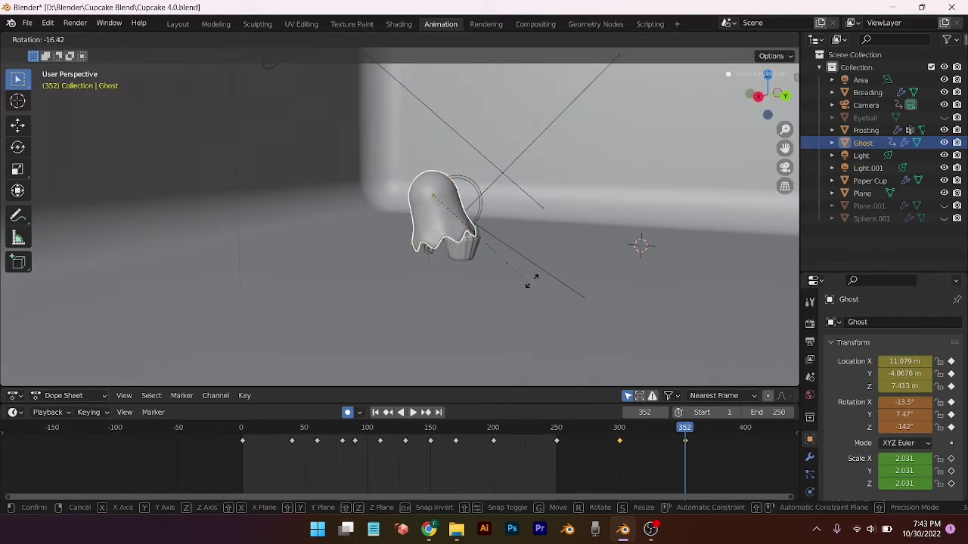
pyautogui.press('g')
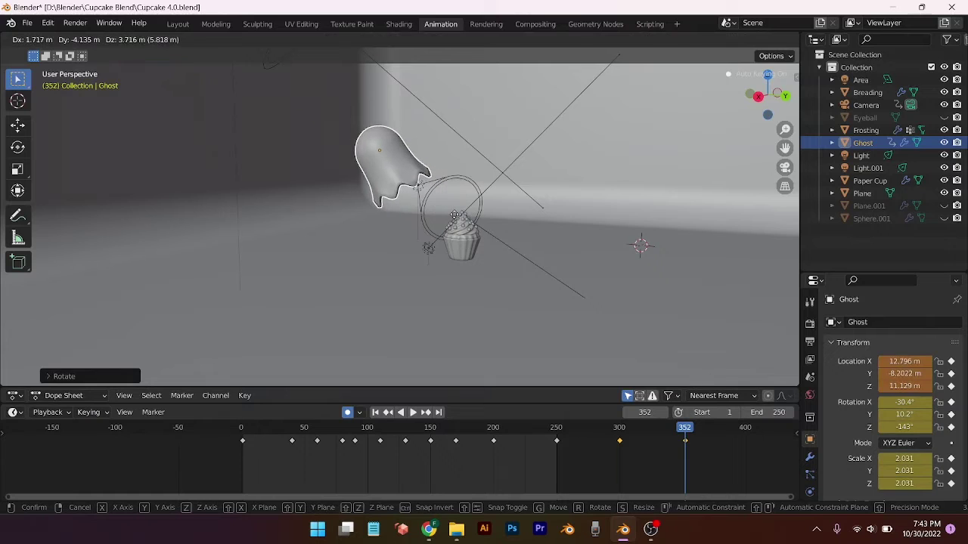
pyautogui.click(366, 306)
pyautogui.moveTo(366, 306); pyautogui.dragTo(428, 314, button='middle')
pyautogui.press('g')
pyautogui.click(382, 238)
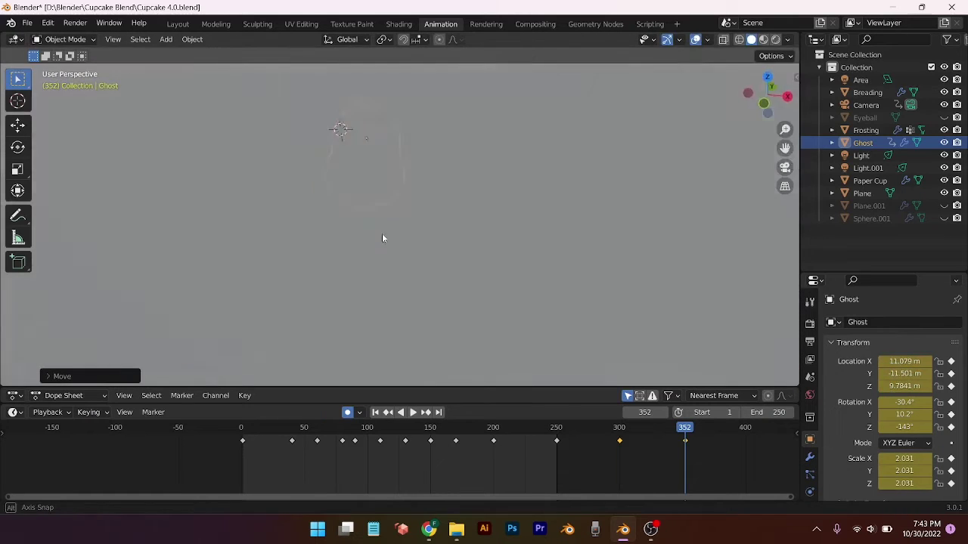
# Turn the ghost about the Z axis to about -173° at frame 352
pyautogui.press('r')
pyautogui.press('z')
pyautogui.click(296, 259)
# At frame 401, move the ghost behind the cupcake to about X 6.4, Y -13.95, Z 8.56 m
pyautogui.press('Right')
pyautogui.moveTo(296, 260); pyautogui.dragTo(558, 324, button='middle')
pyautogui.press('g')
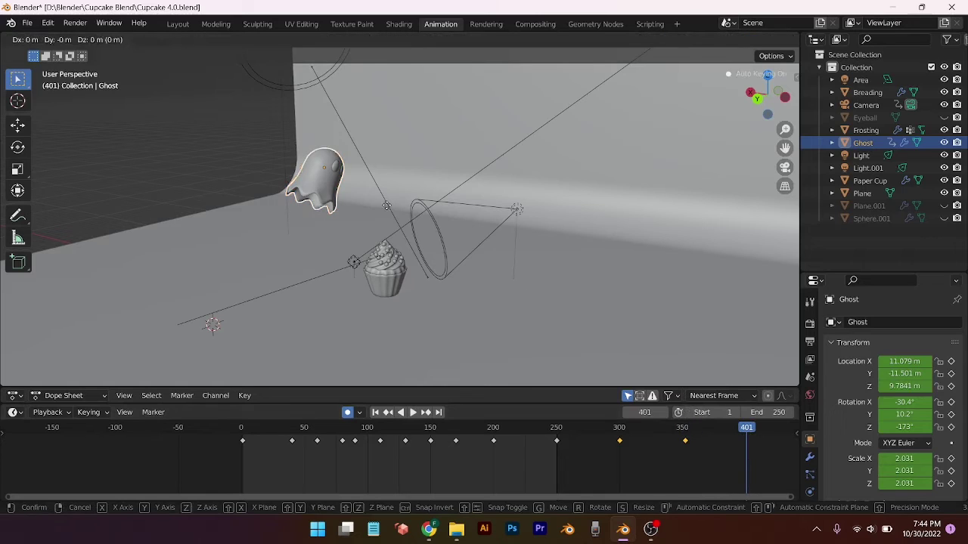
pyautogui.click(388, 201)
# Insert a Location & Rotation keyframe for the ghost at frame 425 and rotate it to about X 4.3°, Y 27.9°, Z -202°
pyautogui.press('i')
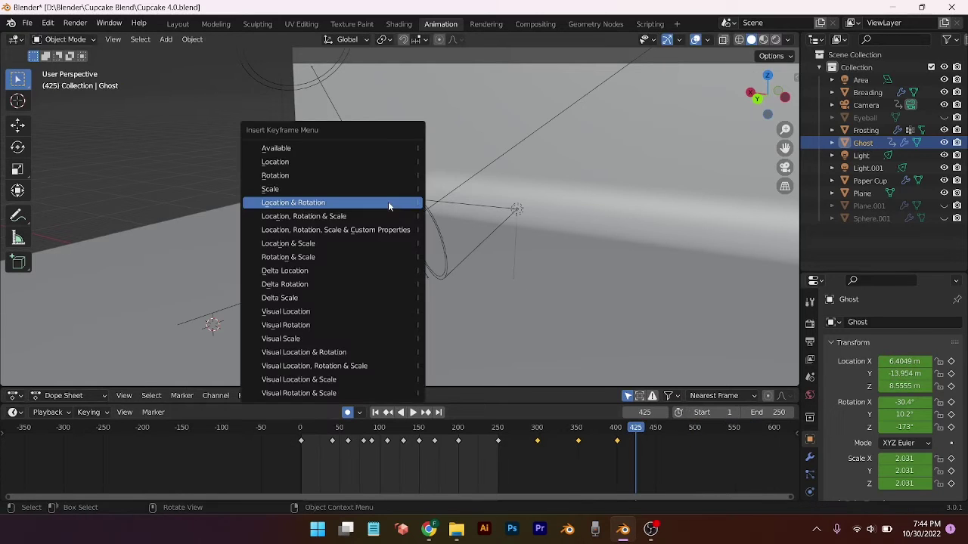
pyautogui.click(388, 201)
pyautogui.press('r')
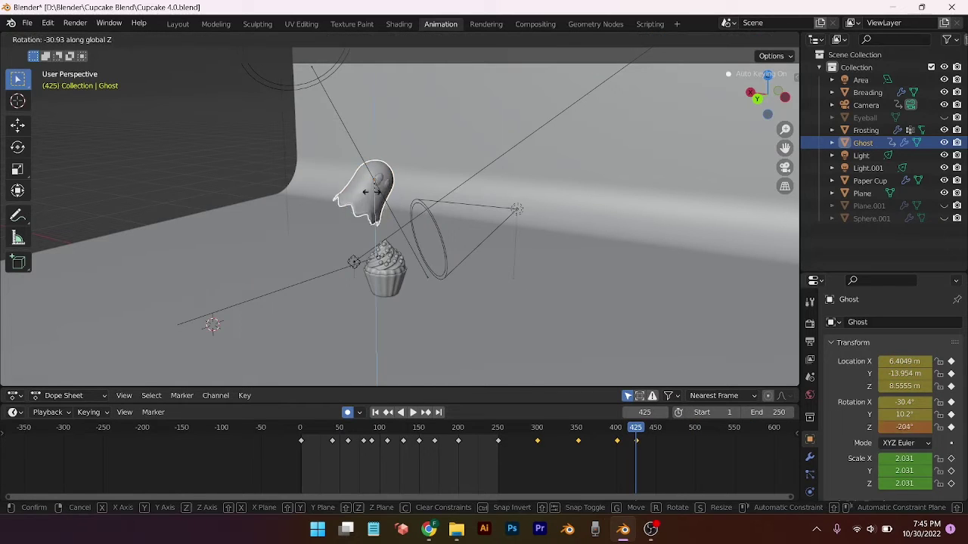
pyautogui.click(393, 204)
# At frame 475, turn the ghost to about -226° on Z and move it to about X -0.34, Y -19.21, Z 11.22 m
pyautogui.press('Right')
pyautogui.moveTo(575, 340); pyautogui.dragTo(675, 429, button='middle')
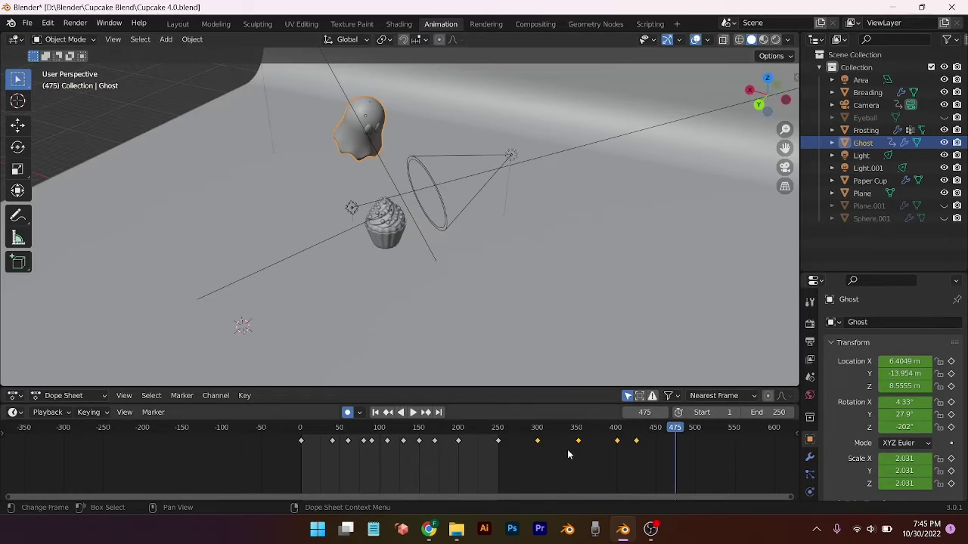
pyautogui.press('r')
pyautogui.click(371, 146)
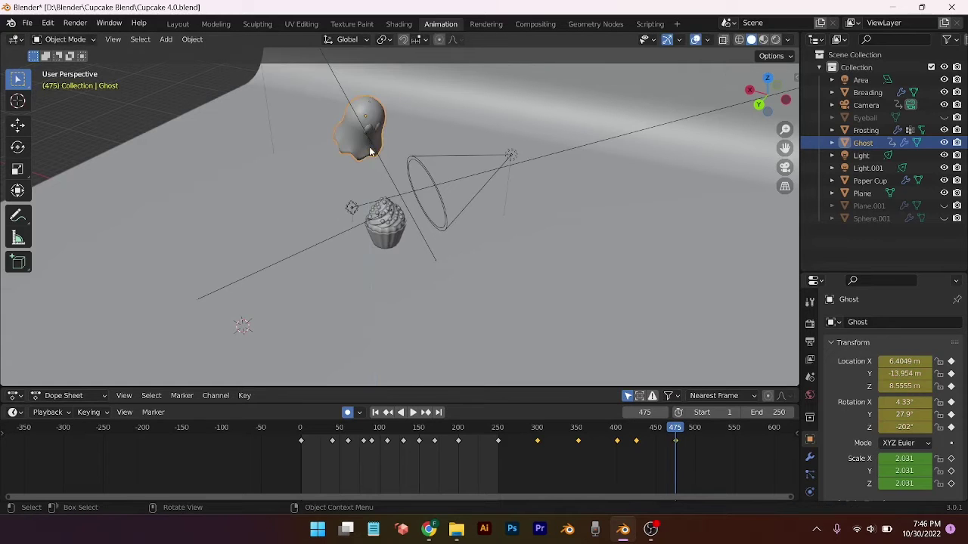
pyautogui.press('r')
pyautogui.click(368, 147)
pyautogui.press('g')
pyautogui.click(426, 105)
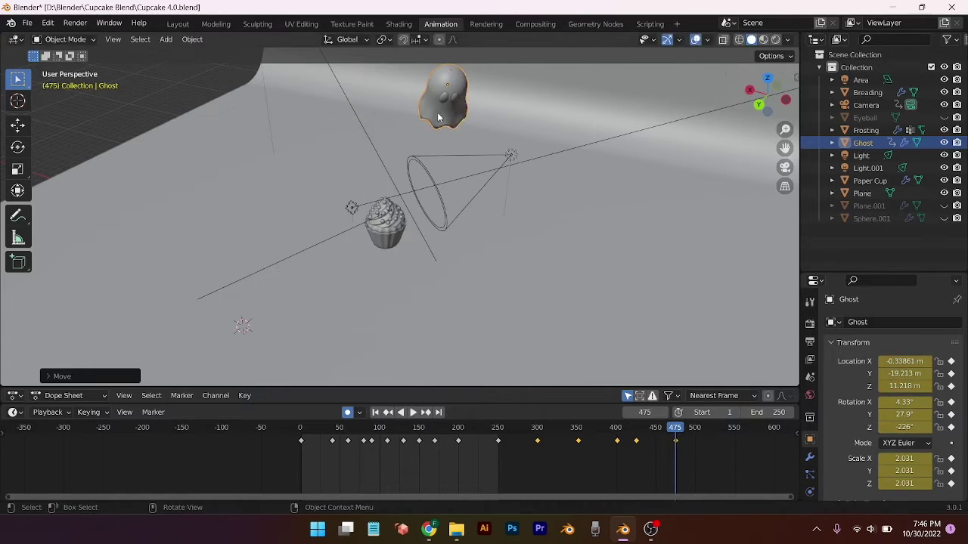
pyautogui.press('r')
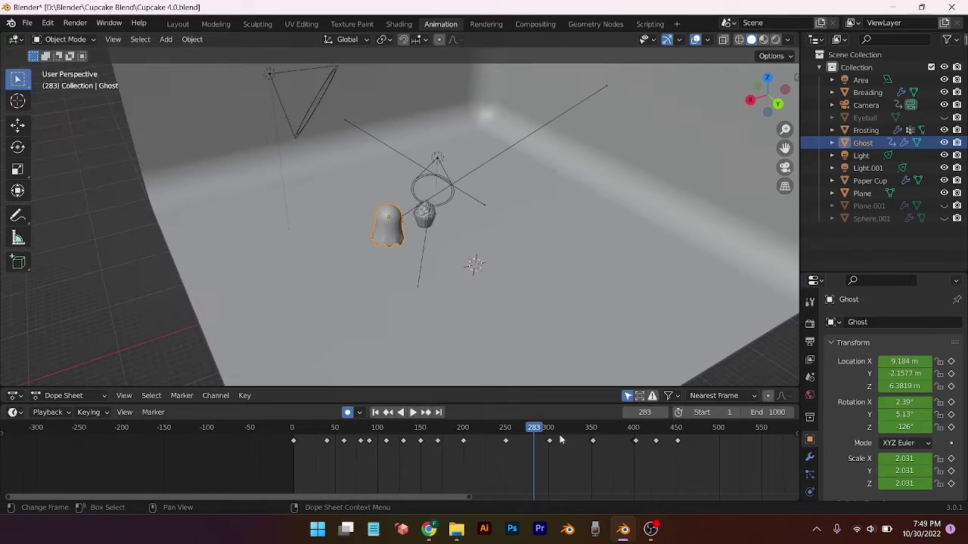
# Insert a Location & Rotation keyframe for the ghost at frame 450 and rotate it to about X 5.4°, Y 30.5°, Z -272°
pyautogui.press('i')
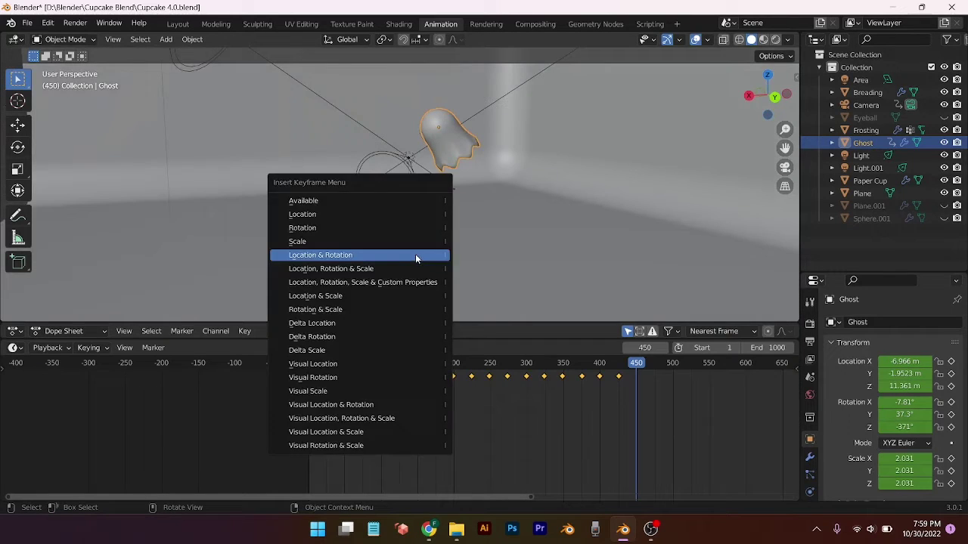
pyautogui.click(416, 254)
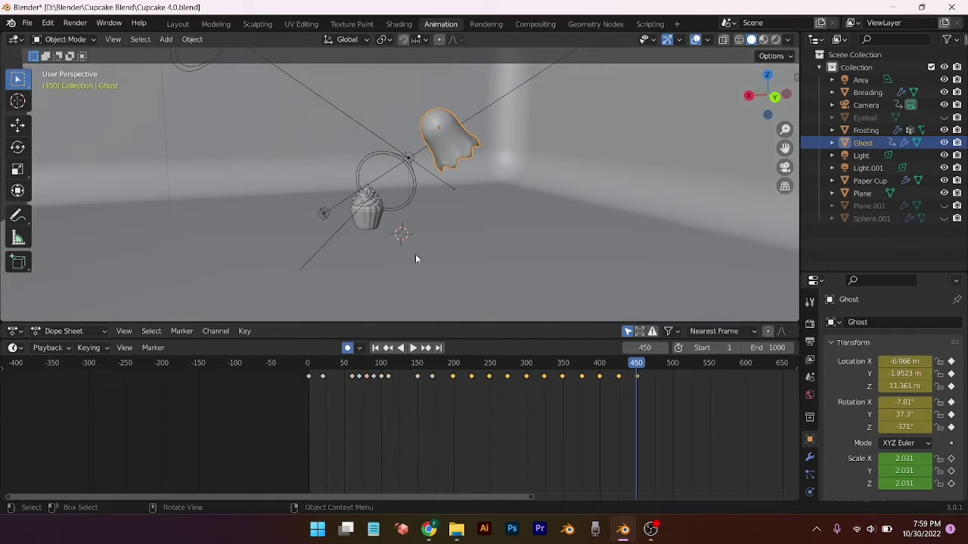
pyautogui.press('r')
pyautogui.press('Return')
pyautogui.press('r')
pyautogui.press('z')
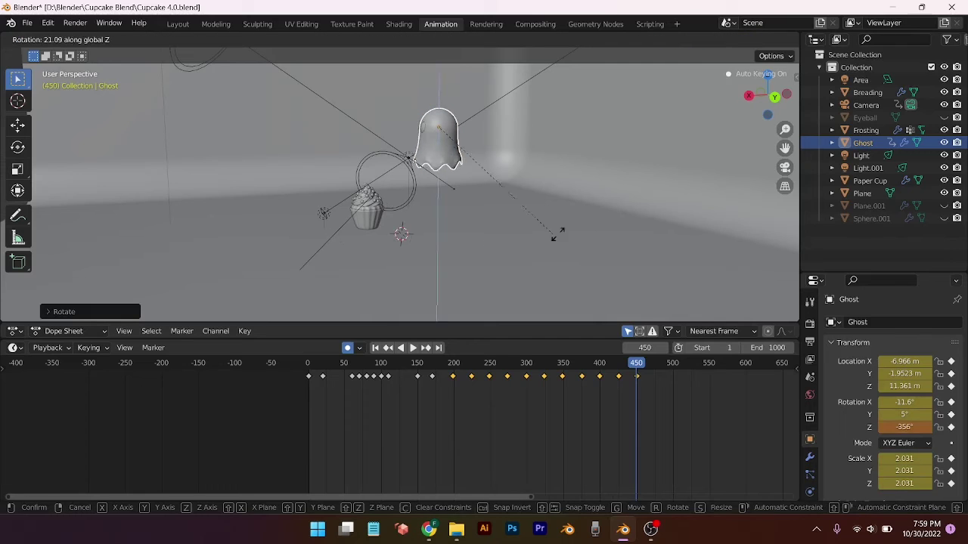
pyautogui.press('Return')
# Move the ghost down closer to the floor near the cupcake at frame 450
pyautogui.moveTo(87, 185); pyautogui.dragTo(189, 181, button='middle')
pyautogui.moveTo(289, 180); pyautogui.dragTo(397, 184, button='middle')
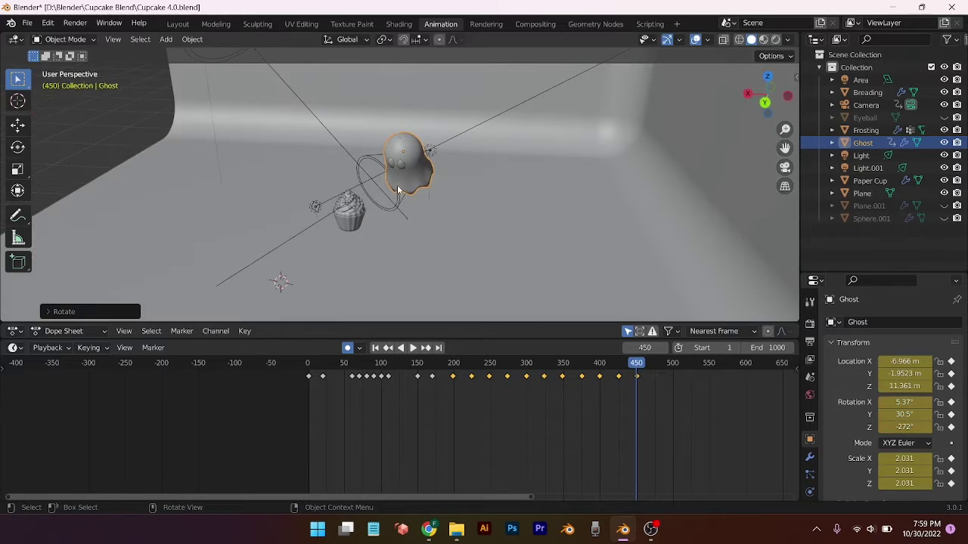
pyautogui.press('g')
pyautogui.press('Return')
# Keyframe the ghost at frame 450; at frame 476, move it to about X -7.99, Y 1.67, Z 9.23 m and turn it to about Z -281°
pyautogui.press('i')
pyautogui.click(494, 224)
pyautogui.press('KP_0')
pyautogui.press('g')
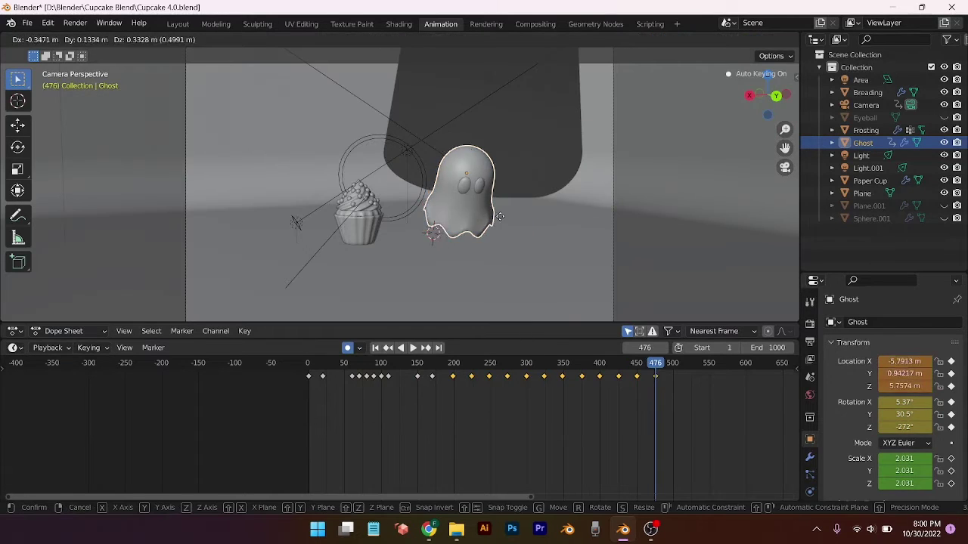
pyautogui.press('Return')
pyautogui.press('r')
pyautogui.press('z')
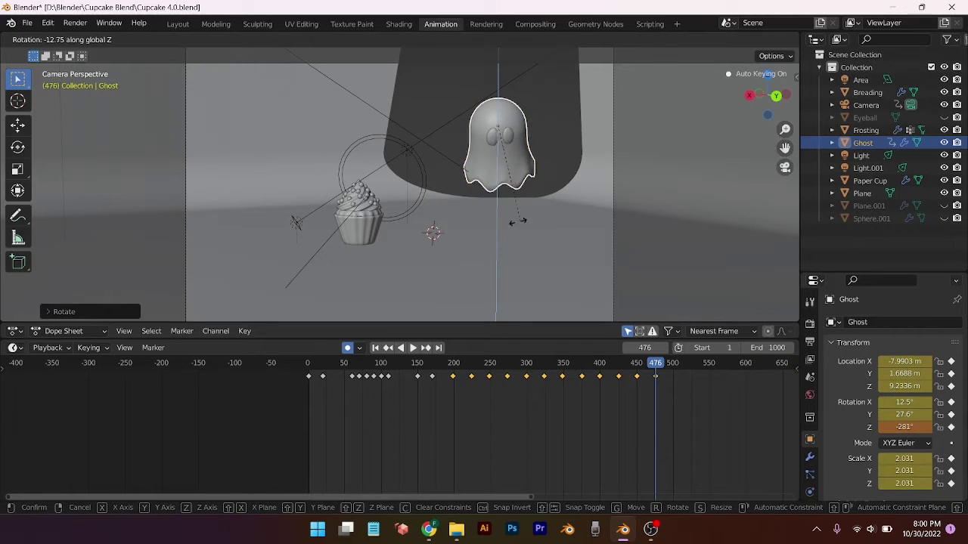
pyautogui.press('Return')
# At frame 499, rotate the ghost to about X 19.7°, Y 32.1°, Z -291° and move it to about X -5.67, Y 0.96, Z 4.86 m
pyautogui.click(672, 363)
pyautogui.moveTo(484, 257); pyautogui.dragTo(496, 275, button='middle')
pyautogui.press('r')
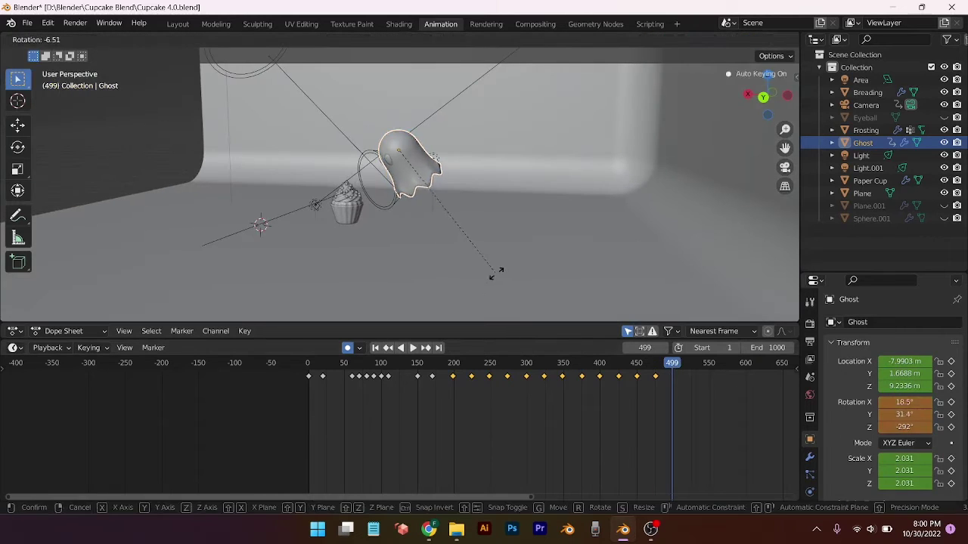
pyautogui.press('Return')
pyautogui.press('KP_0')
pyautogui.press('g')
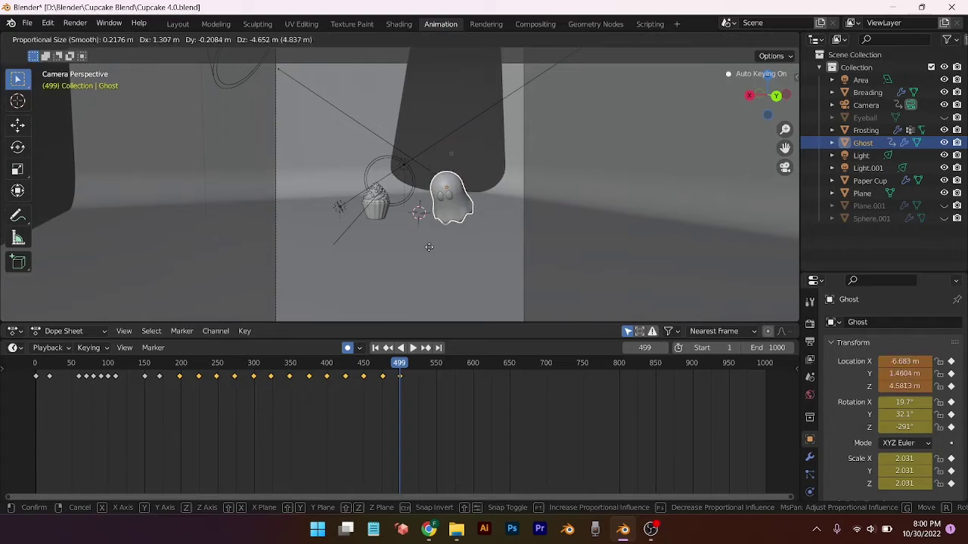
pyautogui.click(420, 245)
# Insert a keyframe for the ghost at frame 525 to hold its pose
pyautogui.click(419, 363)
pyautogui.scroll(2, 481, 258)
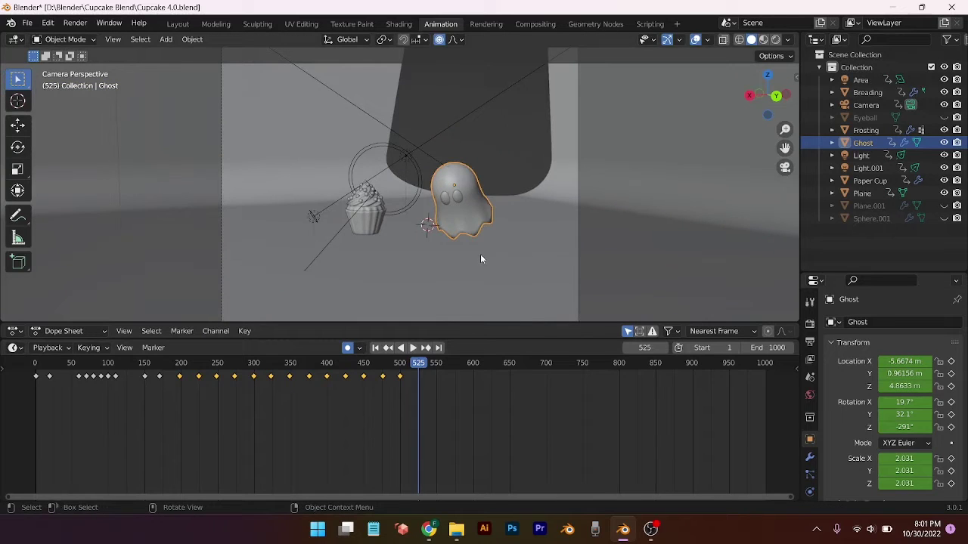
pyautogui.press('i')
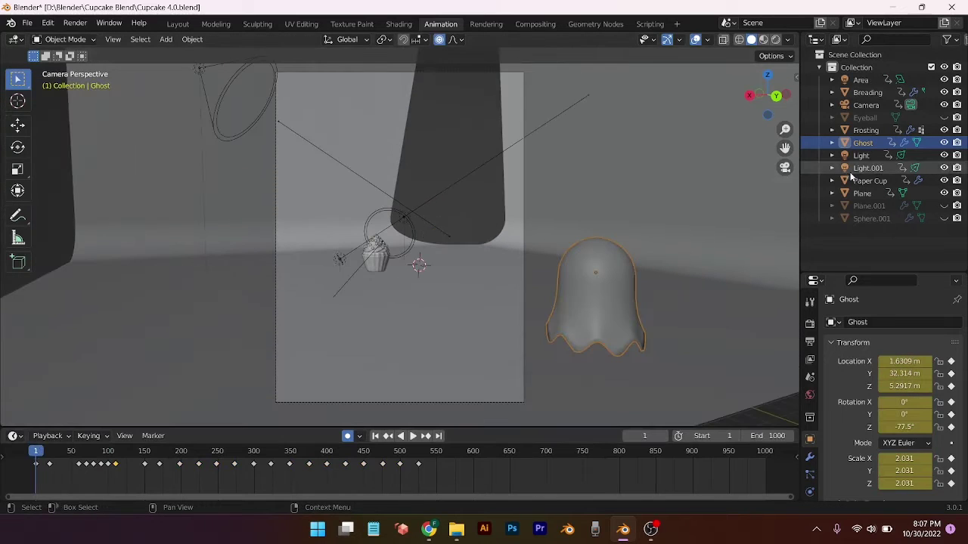
# Select the camera and increase its focal length above 50 mm at frame 125
pyautogui.click(866, 105)
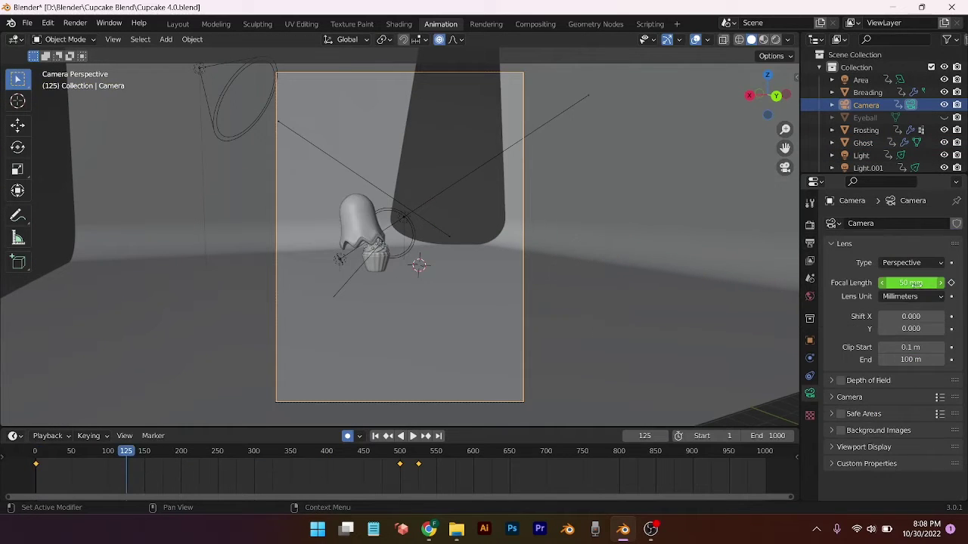
pyautogui.moveTo(911, 282); pyautogui.dragTo(942, 283)
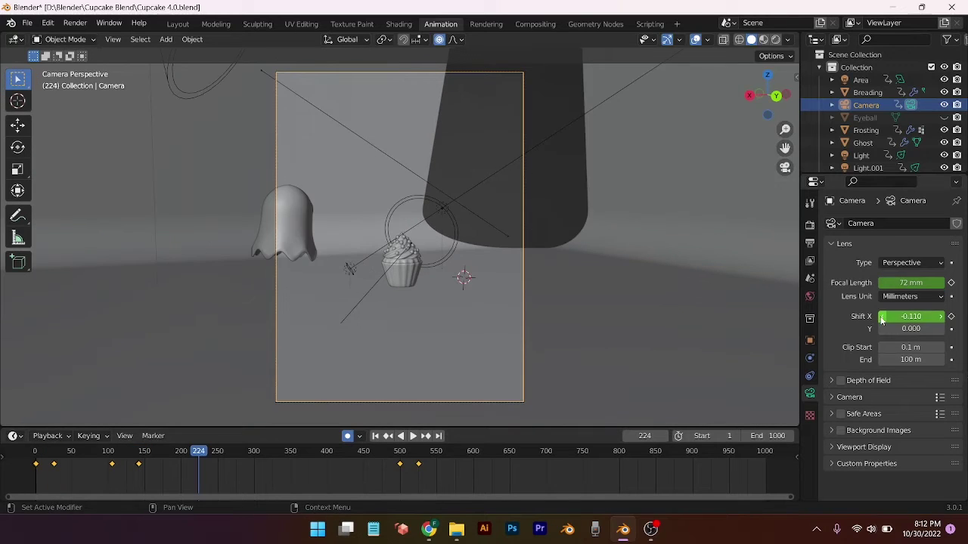
# Lower the camera's Shift X in small increments to about -0.34 at frame 224
pyautogui.click(881, 317)
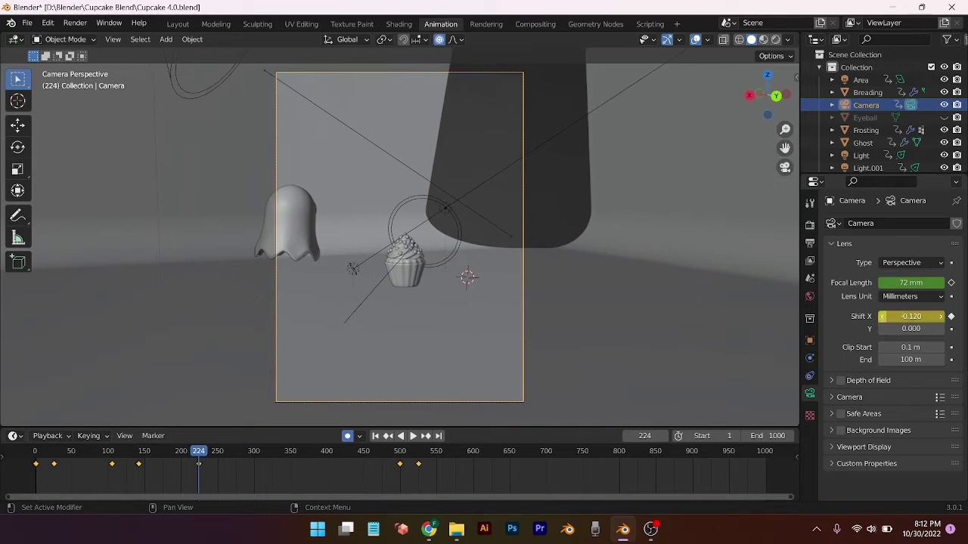
pyautogui.click(881, 317)
pyautogui.click(881, 317)
pyautogui.click(881, 317)
pyautogui.click(881, 317)
pyautogui.click(881, 317)
pyautogui.click(881, 317)
pyautogui.click(881, 317)
pyautogui.click(881, 317)
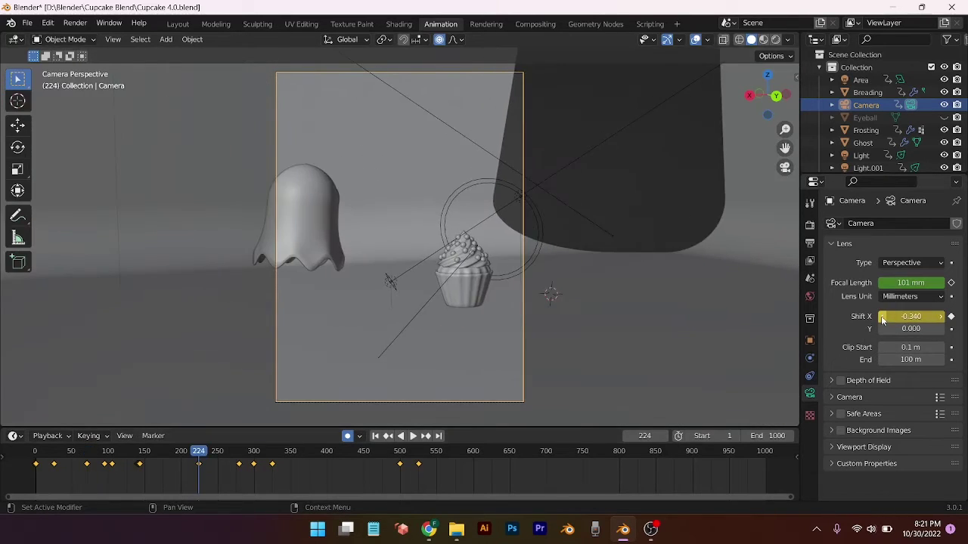
pyautogui.click(881, 317)
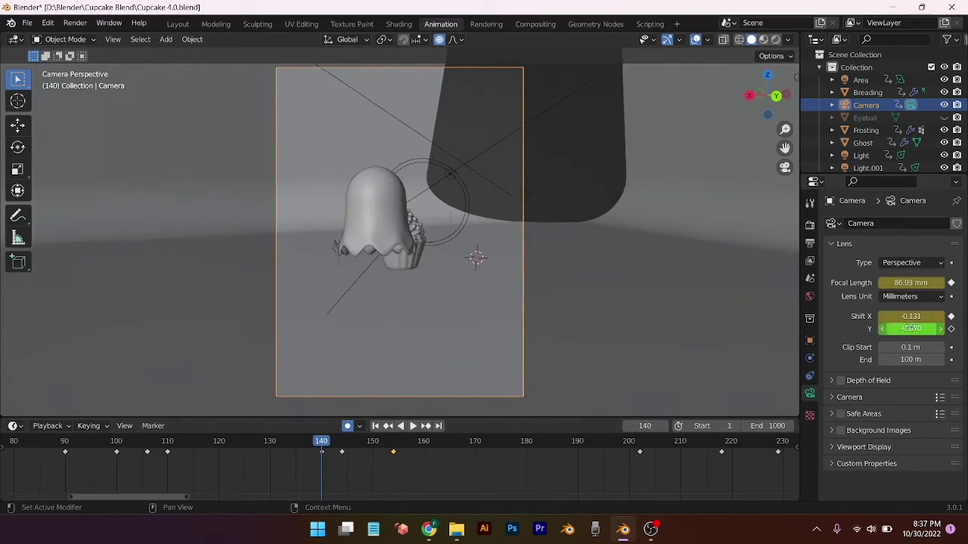
# Set the camera's Shift Y to -0.25 at frame 140
pyautogui.write('-0.25')
pyautogui.press('Return')
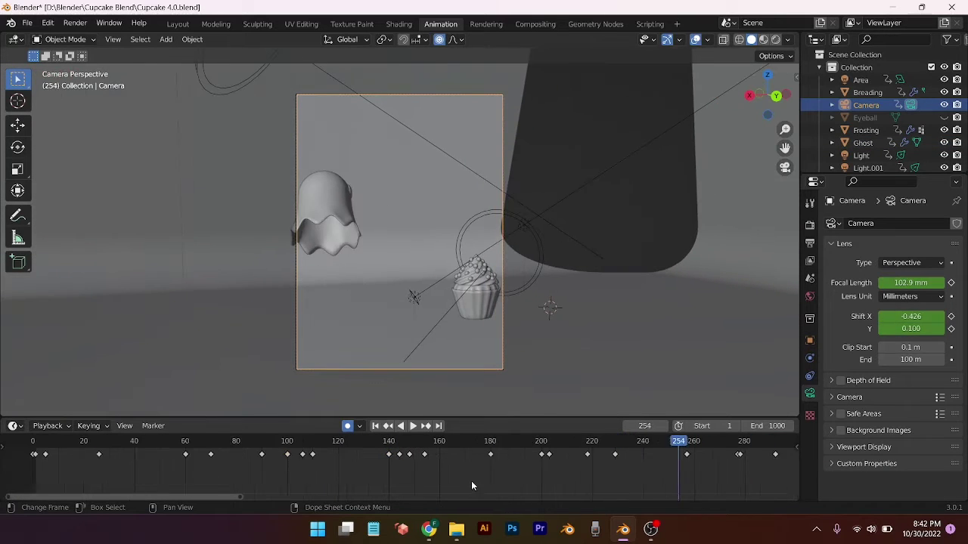
# Advance the animation and adjust the camera's Shift X to about -0.40 at frame 292 and about -0.21 at frame 325
pyautogui.press('space')
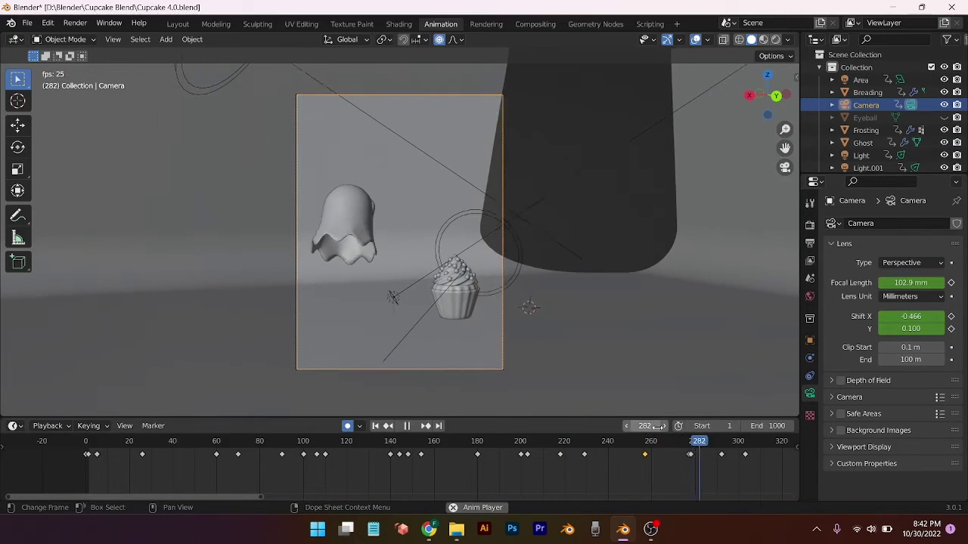
pyautogui.press('space')
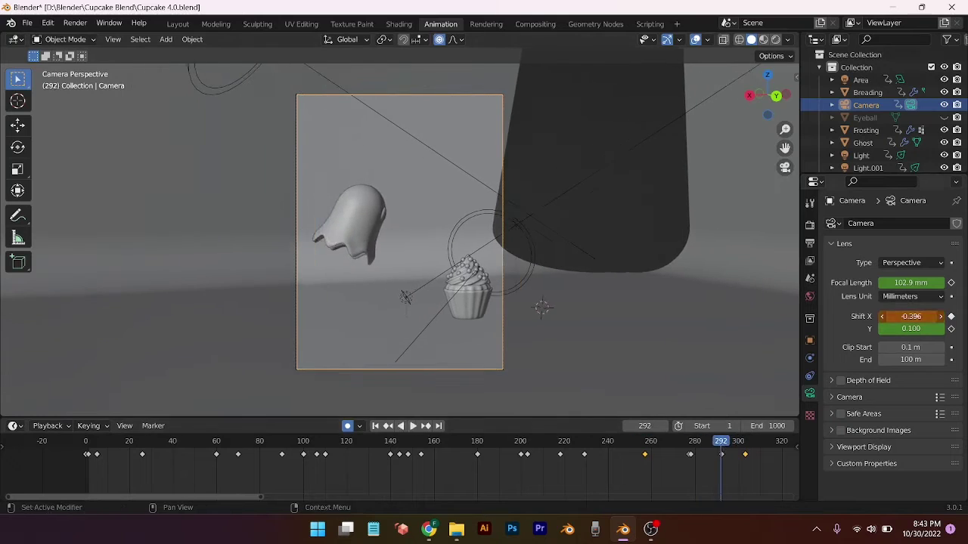
pyautogui.scroll(-3, 456, 446)
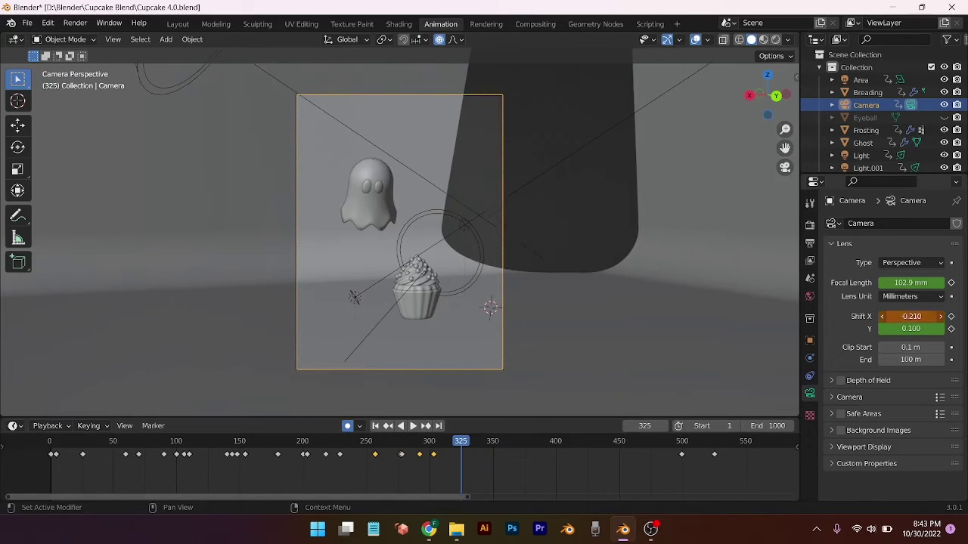
pyautogui.press('space')
pyautogui.press('space')
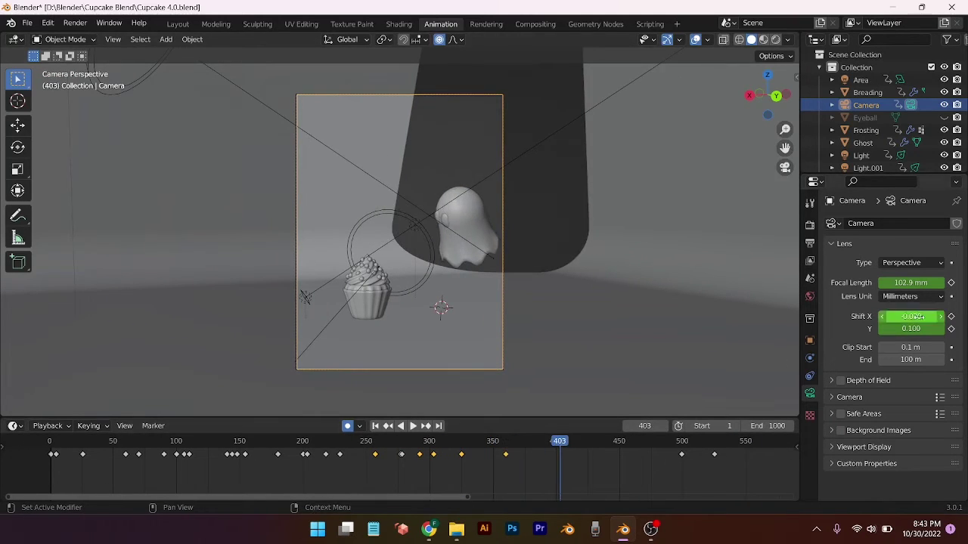
# Set the camera's Shift X to 0.1 after frame 400
pyautogui.press('space')
pyautogui.doubleClick(914, 317)
pyautogui.write('0.1')
pyautogui.press('Return')
pyautogui.press('space')
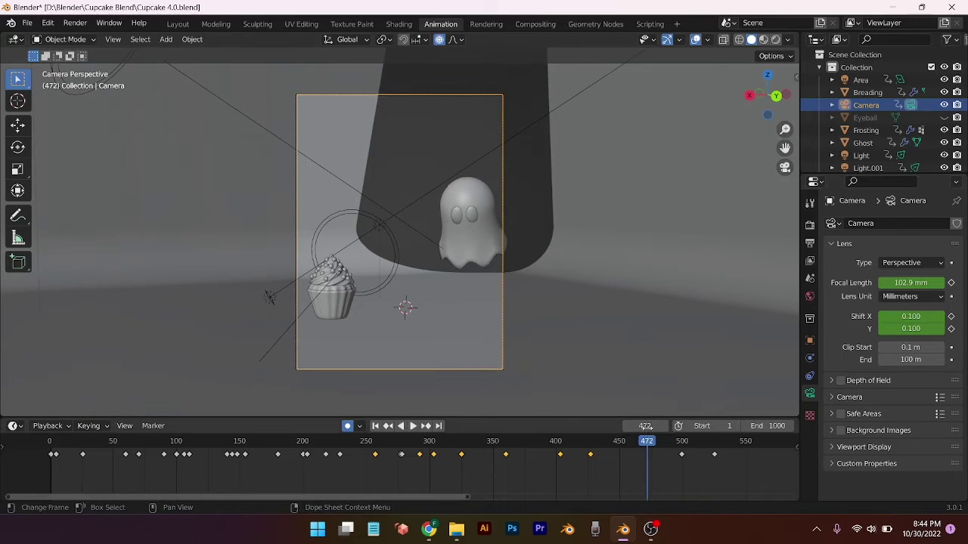
# Play the camera animation from the start and examine the ghost's pose around frame 257 from outside the camera view
pyautogui.press('space')
pyautogui.moveTo(715, 443); pyautogui.dragTo(83, 446)
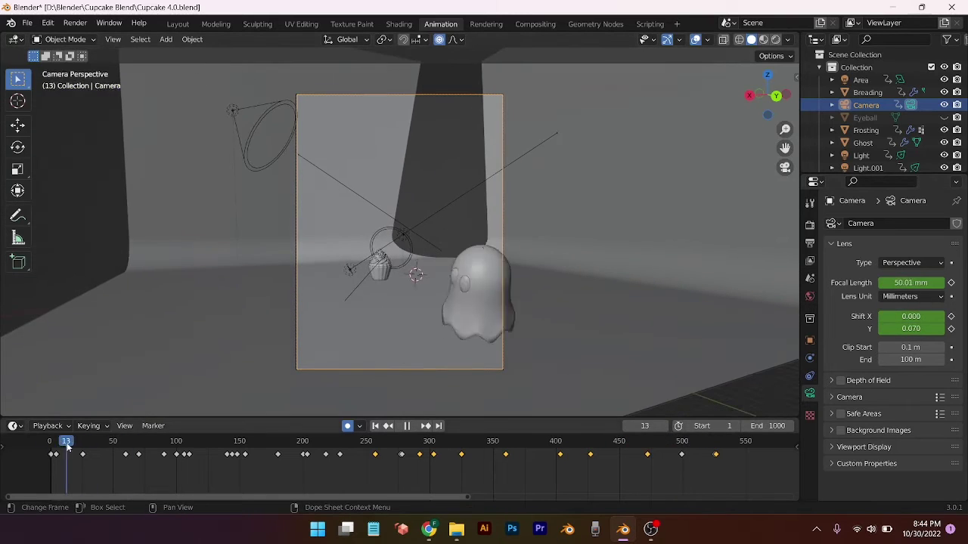
pyautogui.click(55, 444)
pyautogui.press('space')
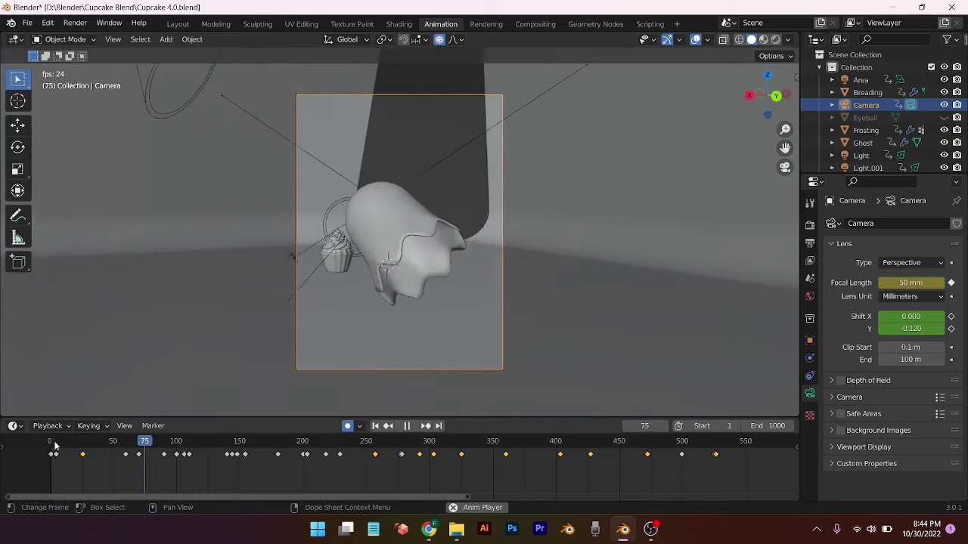
pyautogui.press('space')
pyautogui.moveTo(386, 446); pyautogui.dragTo(375, 446)
pyautogui.scroll(15, 389, 453)
pyautogui.moveTo(390, 246); pyautogui.dragTo(308, 270, button='middle')
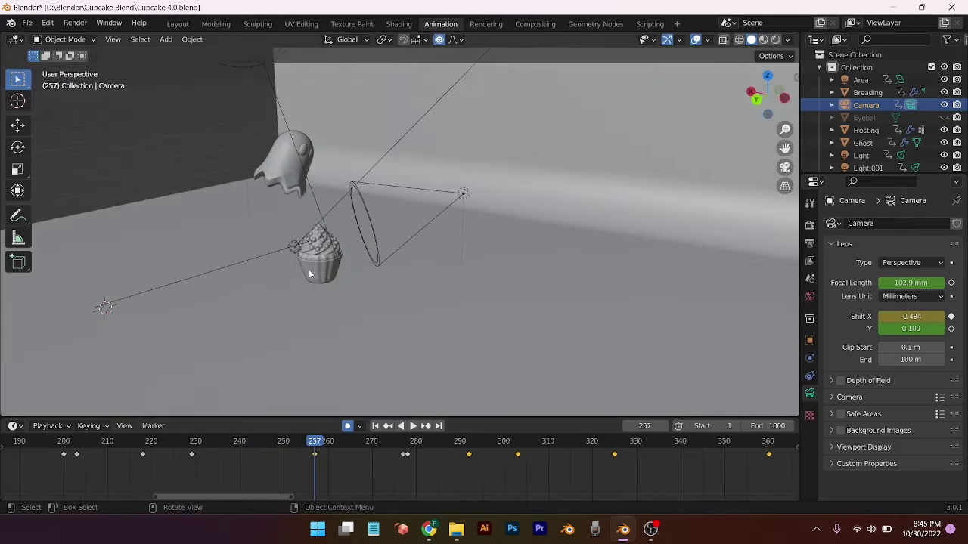
# Select the ghost and reposition it above the cupcake near frame 240
pyautogui.moveTo(313, 444); pyautogui.dragTo(367, 444)
pyautogui.moveTo(157, 445); pyautogui.dragTo(212, 445)
pyautogui.click(245, 189)
pyautogui.press('g')
pyautogui.click(265, 207)
# Rotate the ghost freely and around the Z axis near frame 240
pyautogui.scroll(3, 302, 197)
pyautogui.press('r')
pyautogui.moveTo(265, 206); pyautogui.dragTo(311, 171, button='middle')
pyautogui.click(333, 182)
pyautogui.press('r')
pyautogui.press('z')
pyautogui.click(280, 170)
# Review the motion and rotate the ghost from two viewing angles at frame 255
pyautogui.press('space')
pyautogui.press('space')
pyautogui.moveTo(302, 444); pyautogui.dragTo(296, 451)
pyautogui.scroll(-1, 300, 346)
pyautogui.press('Left')
pyautogui.press('r')
pyautogui.click(521, 95)
pyautogui.moveTo(532, 92); pyautogui.dragTo(535, 110, button='middle')
pyautogui.press('r')
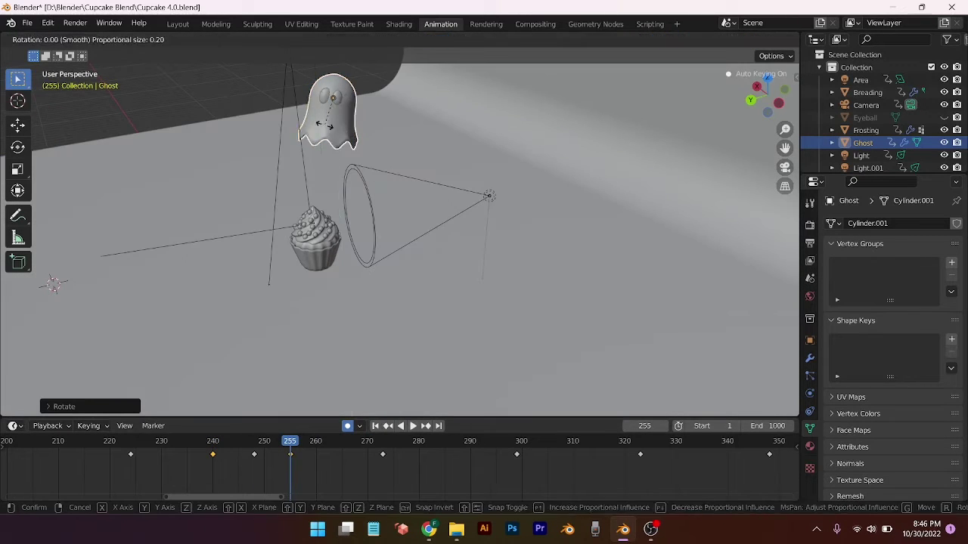
pyautogui.click(529, 113)
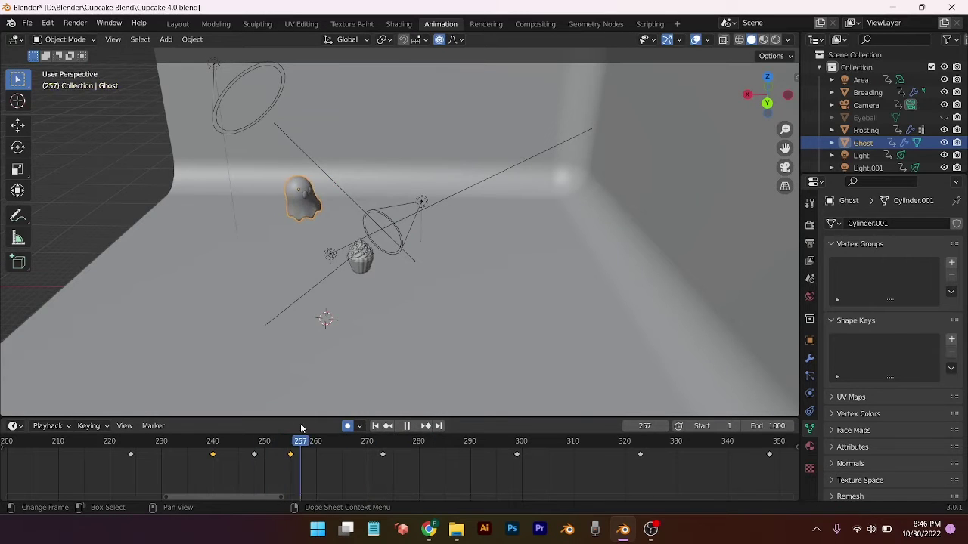
# At frame 260, tilt the ghost and turn it around the Z axis
pyautogui.moveTo(301, 428); pyautogui.dragTo(315, 429)
pyautogui.scroll(3, 288, 249)
pyautogui.press('r')
pyautogui.click(302, 219)
pyautogui.press('r')
pyautogui.press('z')
pyautogui.click(302, 219)
# Review the playback and rotate the ghost by about -71.5° around the global Z axis at frame 273
pyautogui.click(199, 444)
pyautogui.press('space')
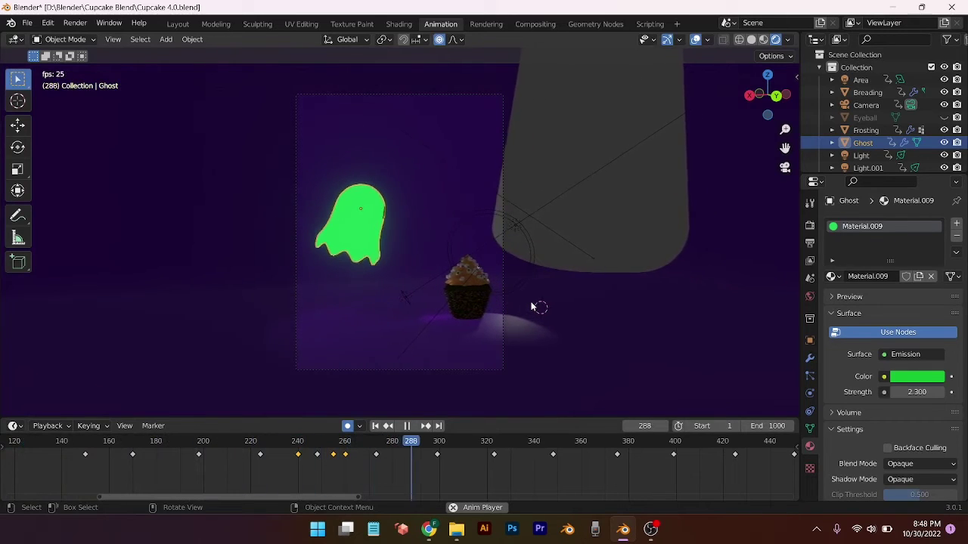
pyautogui.press('space')
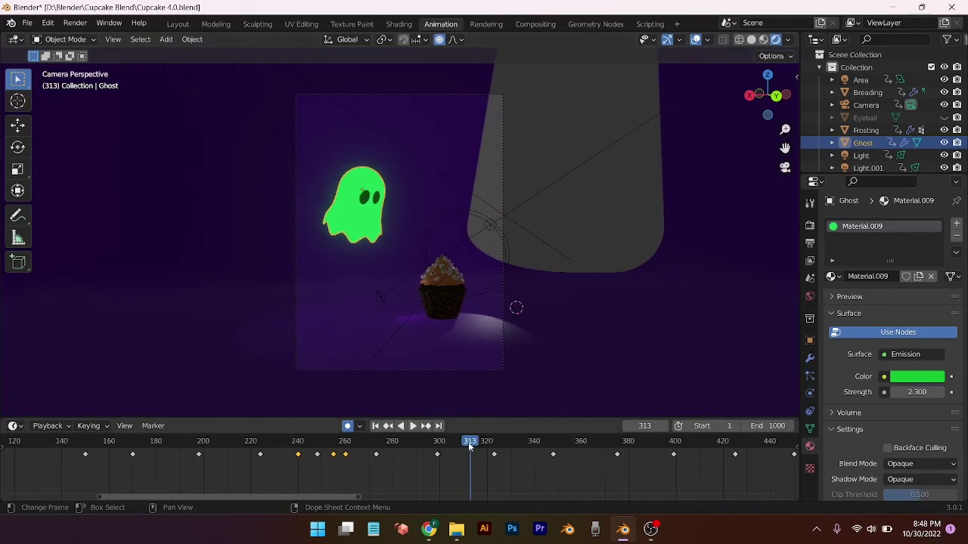
pyautogui.moveTo(470, 447); pyautogui.dragTo(379, 435)
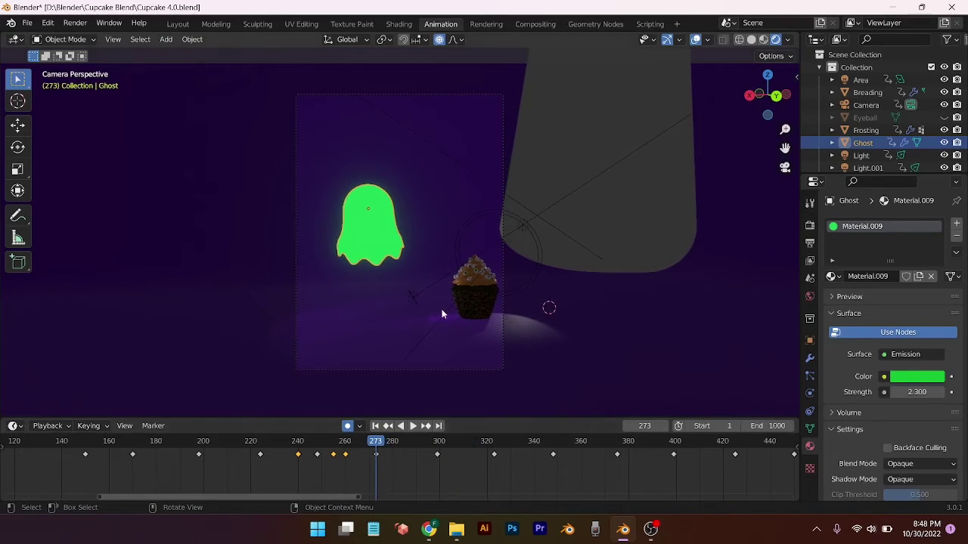
pyautogui.moveTo(396, 262); pyautogui.dragTo(351, 260, button='middle')
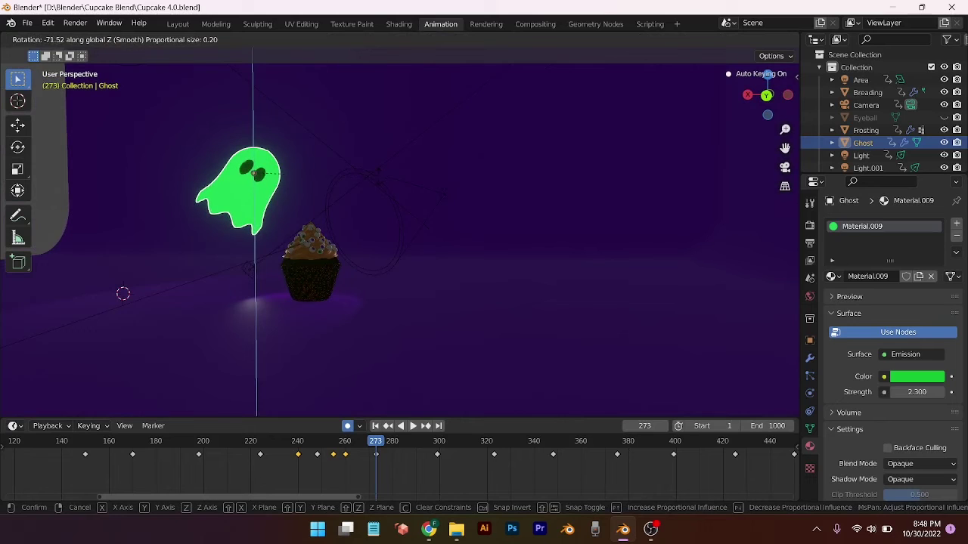
pyautogui.click(375, 177)
# Tilt the ghost slightly around the X axis at frame 273
pyautogui.press('r')
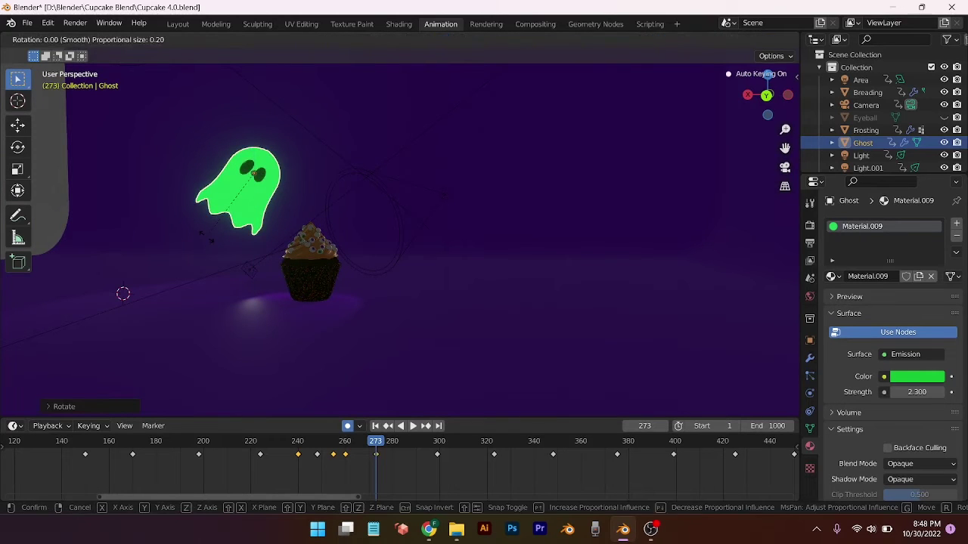
pyautogui.press('x')
pyautogui.click(226, 258)
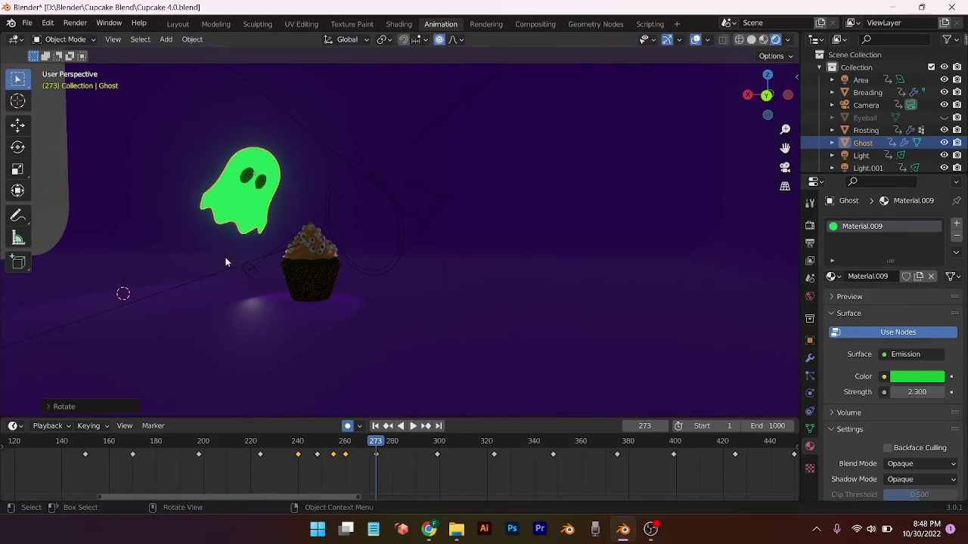
pyautogui.moveTo(225, 257); pyautogui.dragTo(399, 279, button='middle')
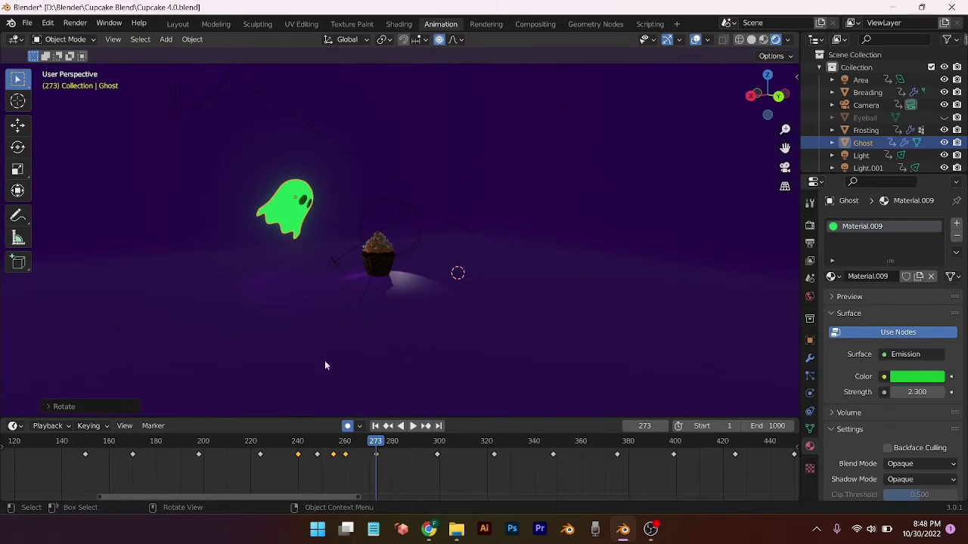
pyautogui.click(279, 443)
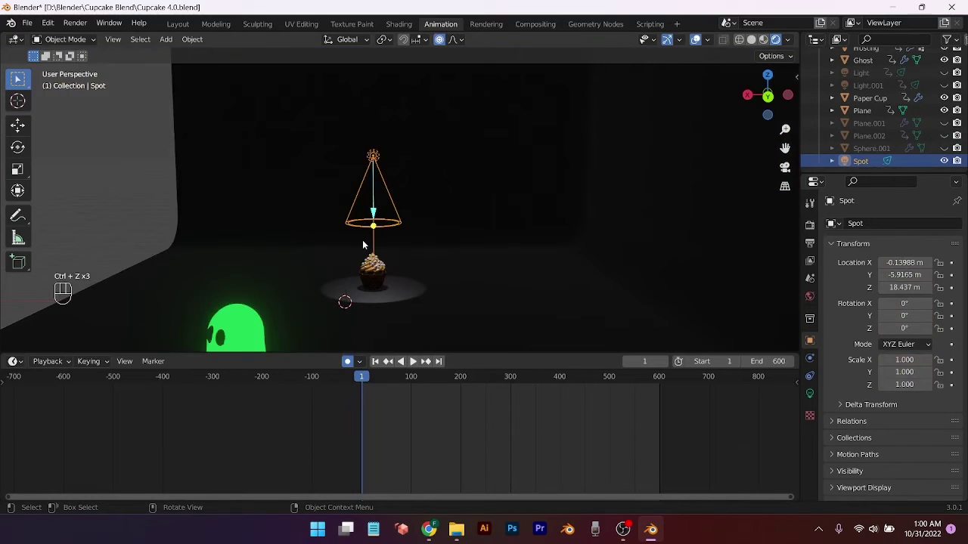
# Move the spotlight above the cupcake along the X axis to about X 10.39 m
pyautogui.scroll(2, 363, 239)
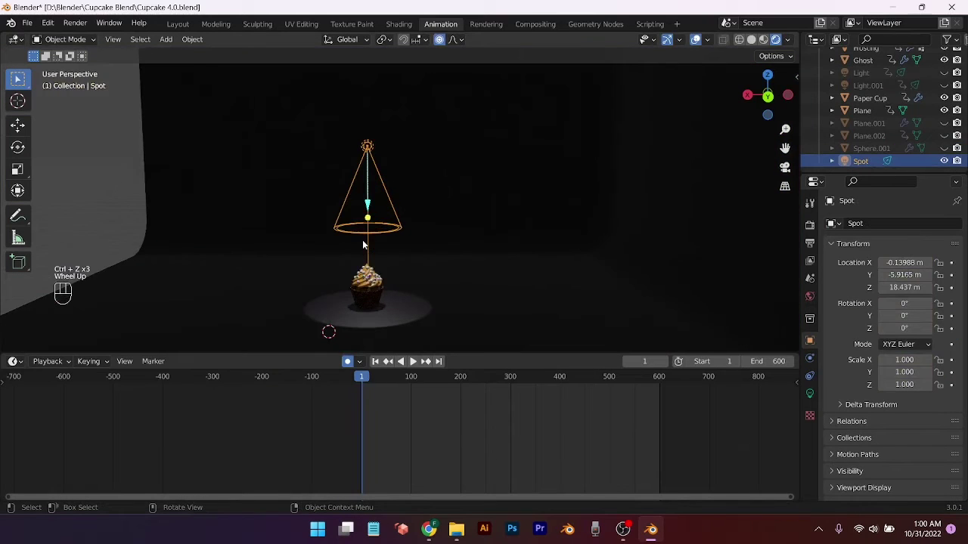
pyautogui.press('g')
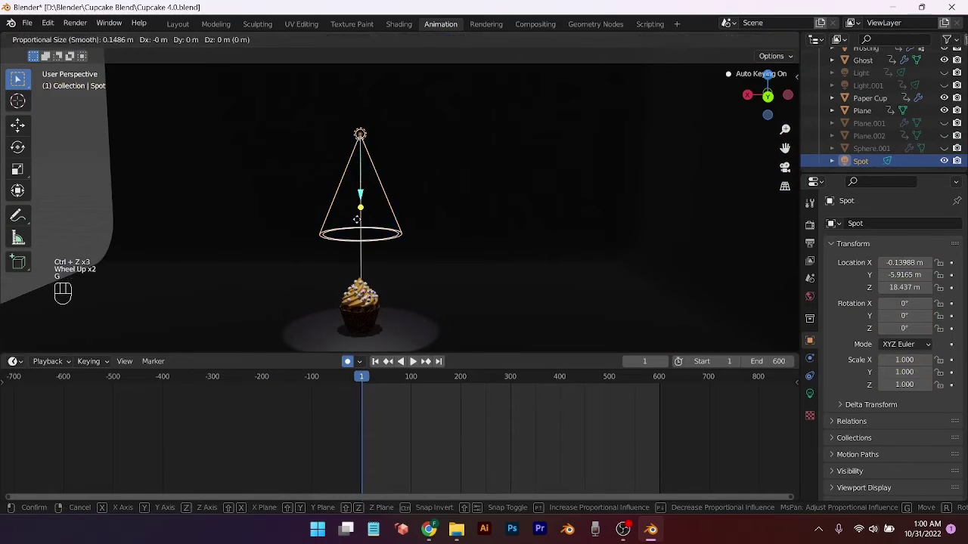
pyautogui.press('x')
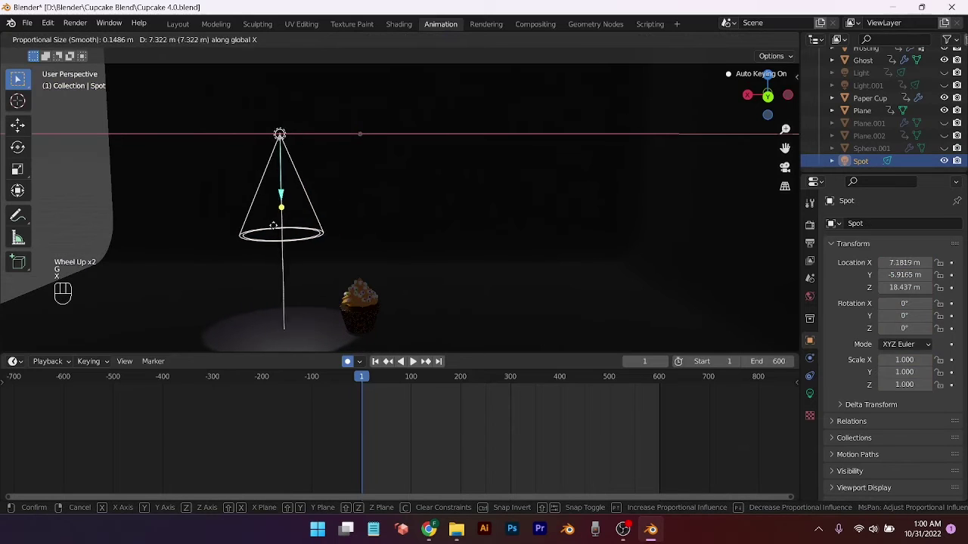
pyautogui.click(242, 226)
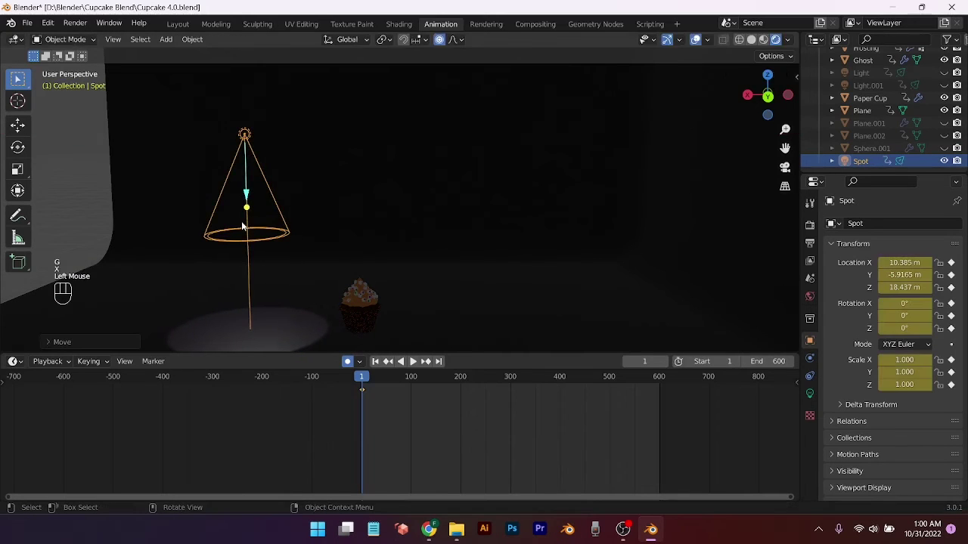
# Duplicate the spotlight and move the copy along the X axis to about X -10.53 m
pyautogui.hotkey('shift', 'd')
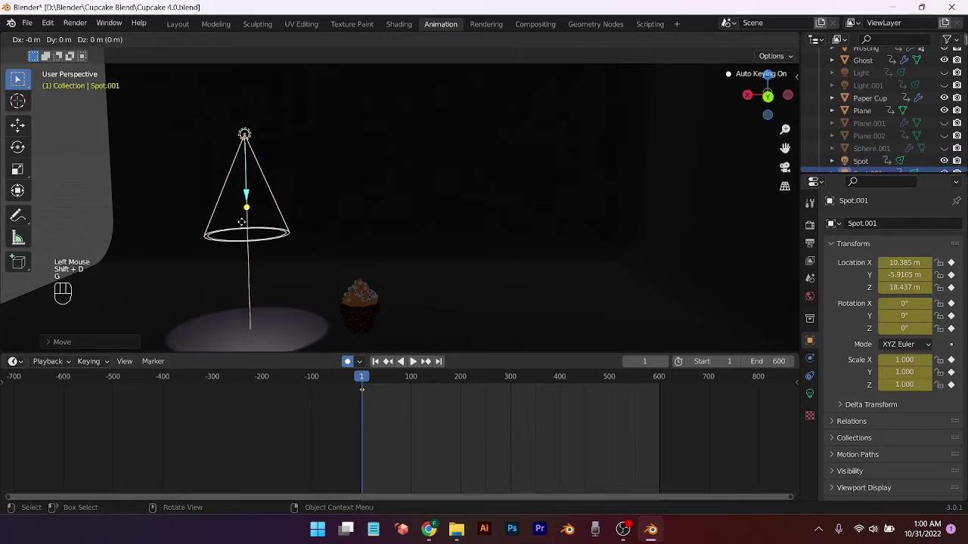
pyautogui.press('x')
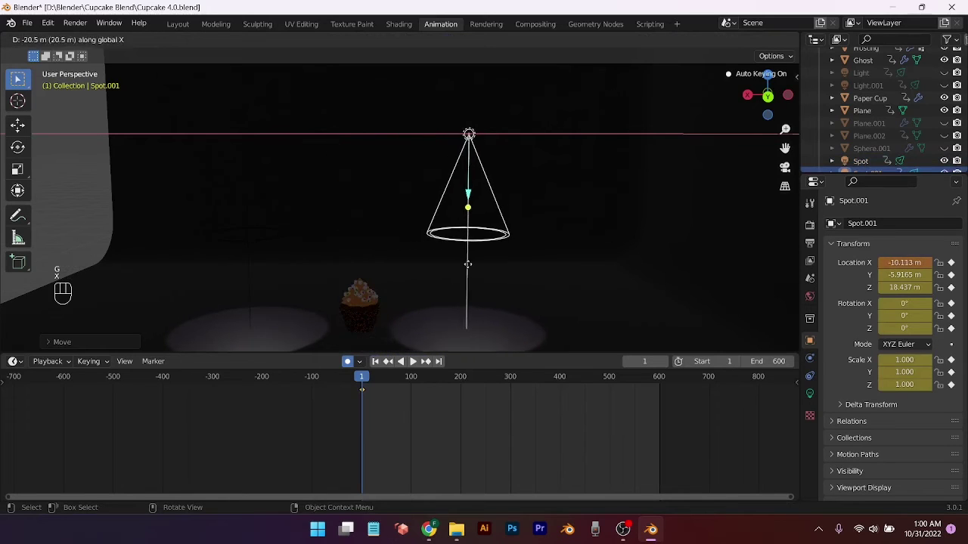
pyautogui.click(469, 263)
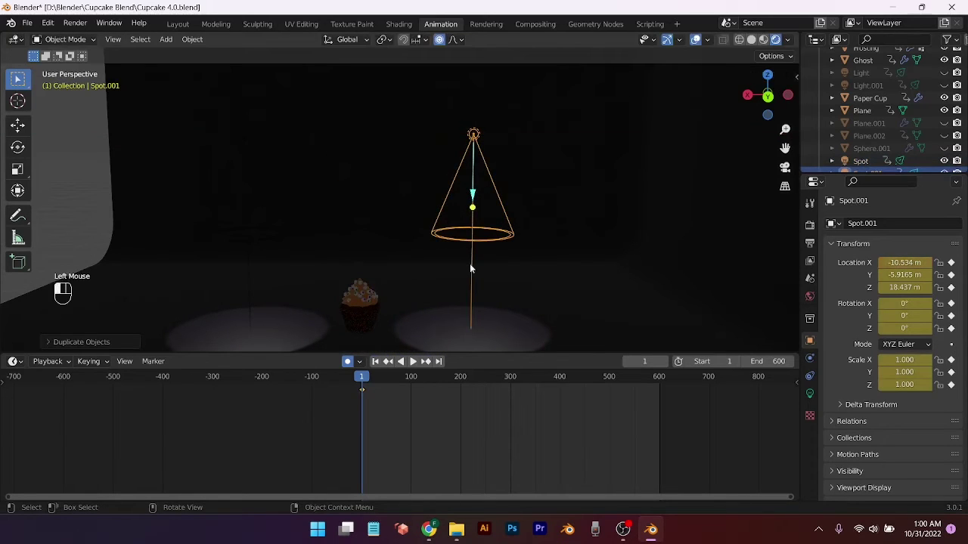
# Try to aim both spotlights at the cupcake at frame 1 and check the playback
pyautogui.click(471, 208)
pyautogui.moveTo(471, 208); pyautogui.dragTo(370, 306)
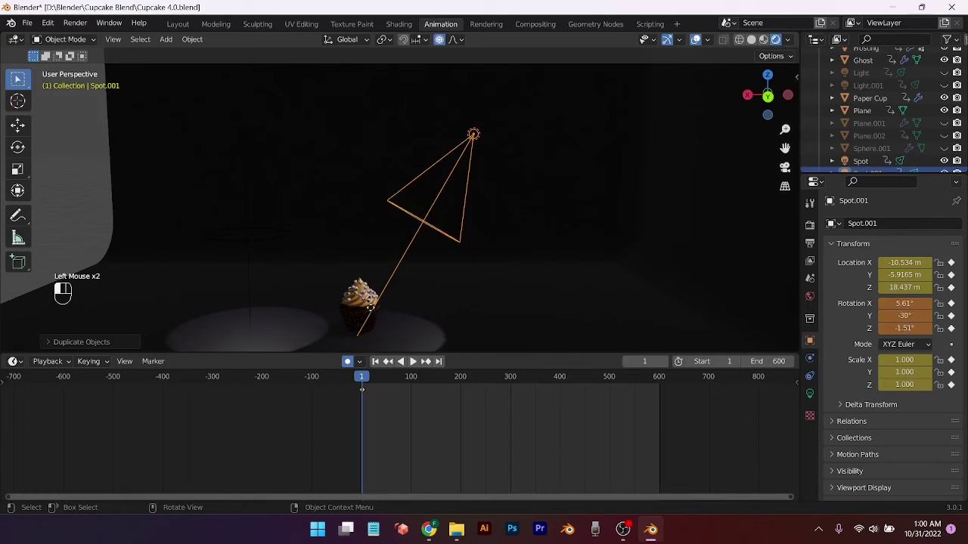
pyautogui.click(244, 141)
pyautogui.moveTo(247, 207); pyautogui.dragTo(342, 305)
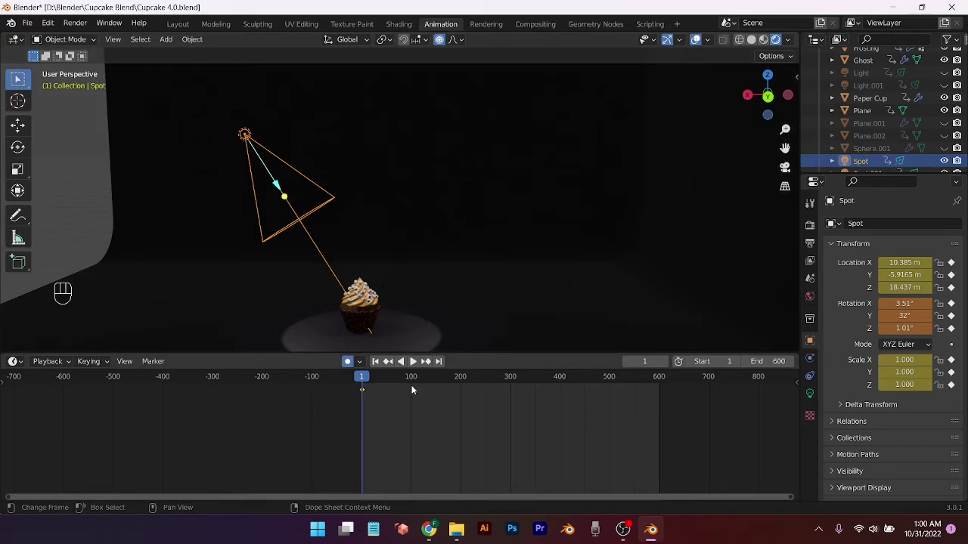
pyautogui.press('space')
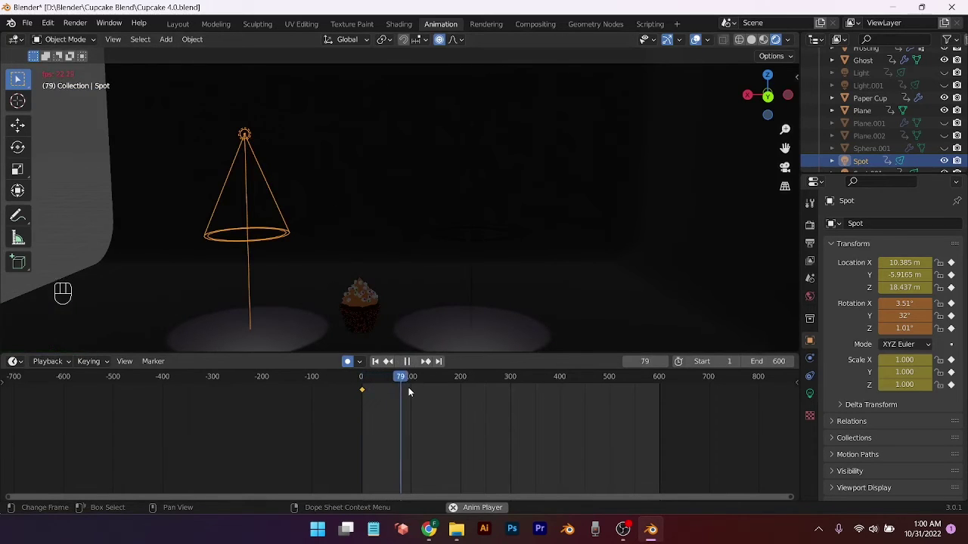
pyautogui.press('space')
pyautogui.hotkey('ctrl', 'z')
# At frame 0, aim the Spot light at the cupcake and play the animation to check it
pyautogui.press('Left')
pyautogui.press('Left')
pyautogui.moveTo(246, 207); pyautogui.dragTo(360, 305)
pyautogui.click(472, 215)
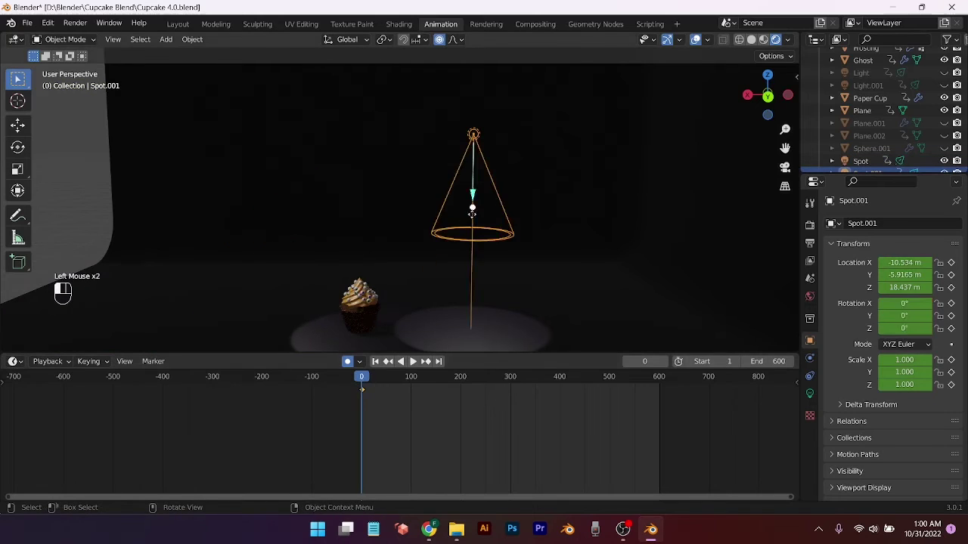
pyautogui.click(291, 193)
pyautogui.click(407, 362)
pyautogui.click(360, 380)
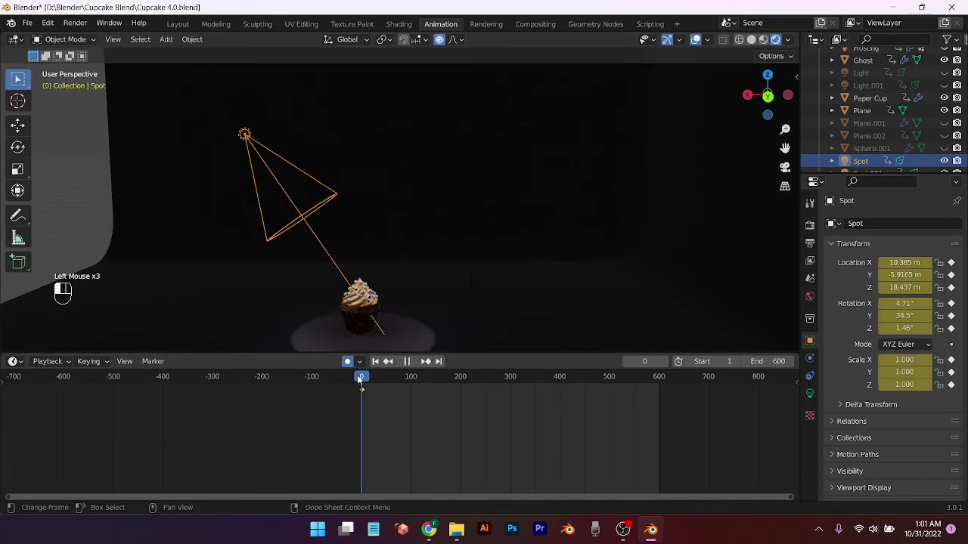
# At frame 54, aim both spotlights at the cupcake
pyautogui.scroll(3, 420, 353)
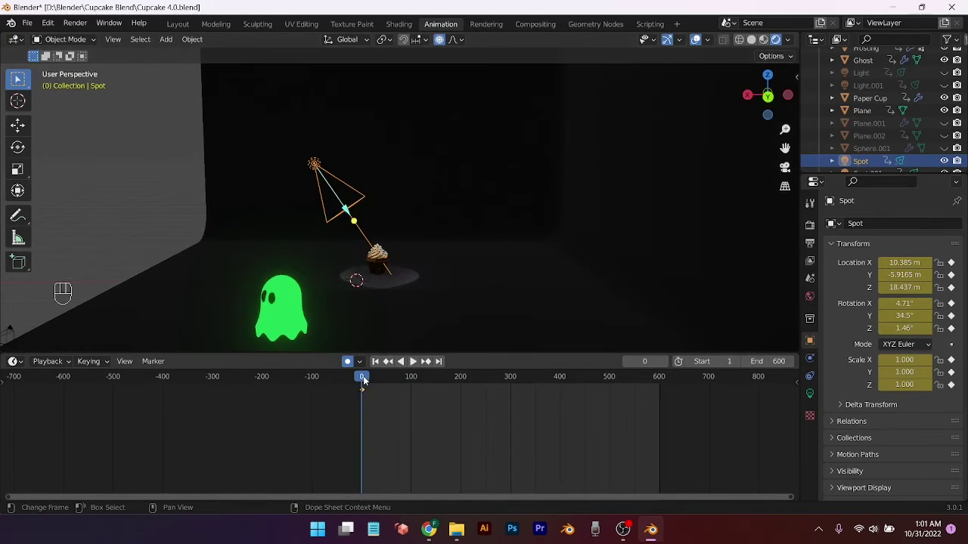
pyautogui.click(388, 376)
pyautogui.click(386, 302)
pyautogui.moveTo(386, 302); pyautogui.dragTo(366, 271)
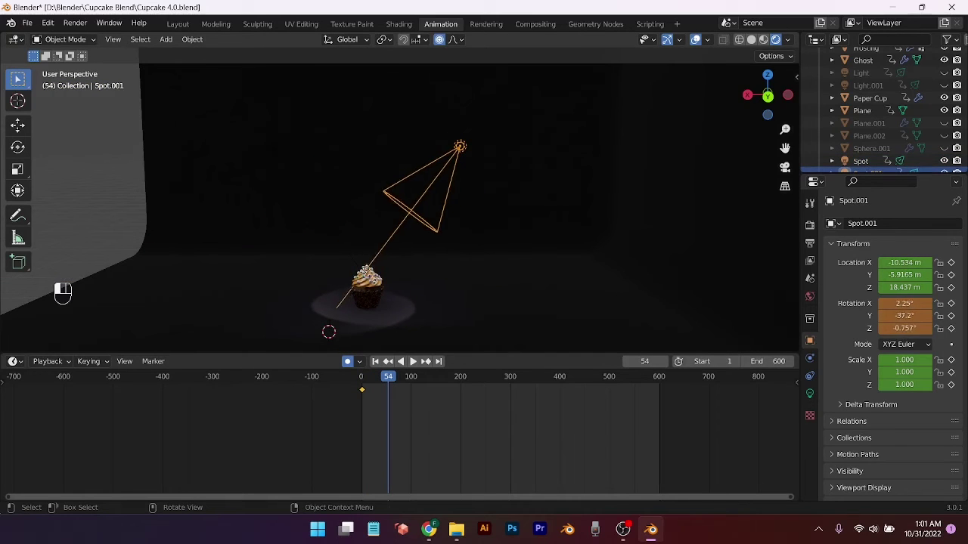
pyautogui.click(861, 161)
pyautogui.press('Up')
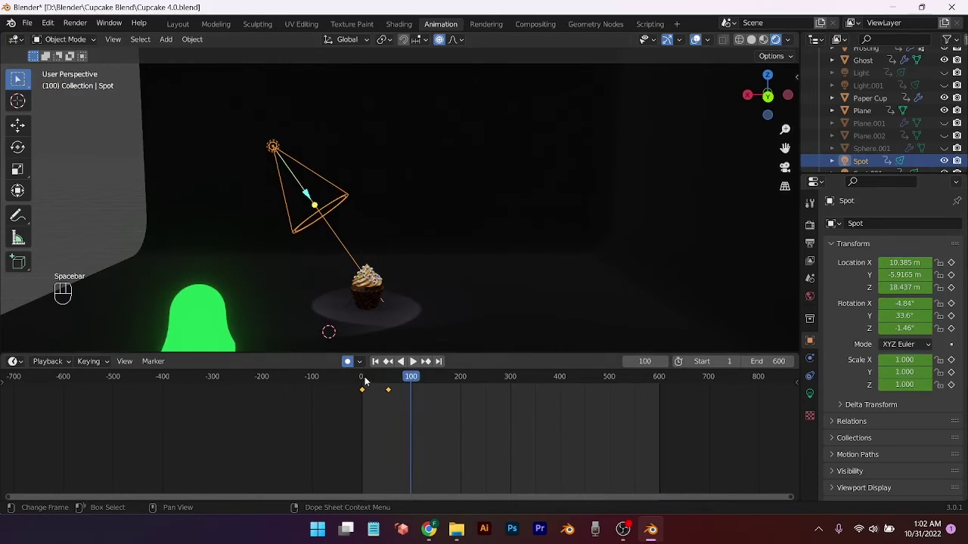
# Undo and redo the latest spotlight changes and enlarge the timeline area
pyautogui.press('KP_0')
pyautogui.moveTo(375, 392); pyautogui.dragTo(390, 340, button='middle')
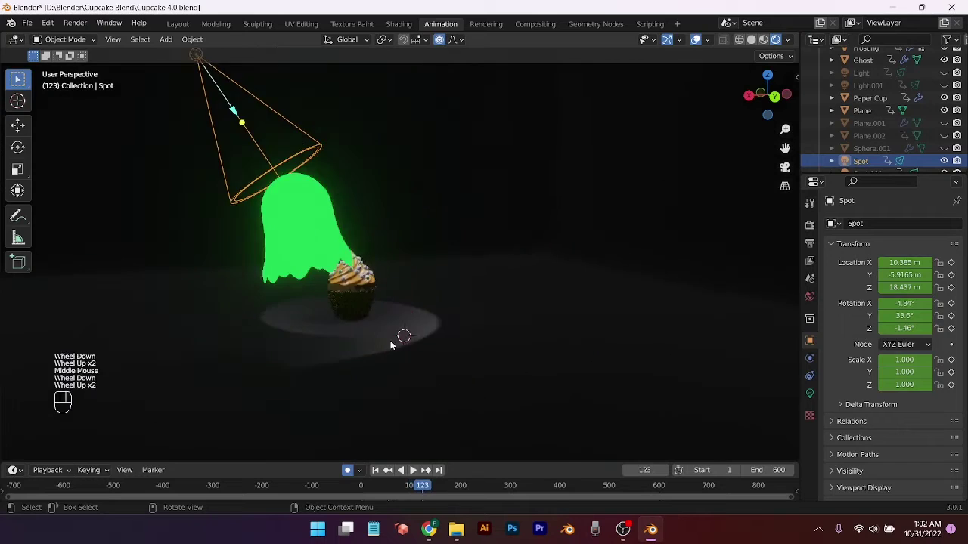
pyautogui.hotkey('ctrl', 'z')
pyautogui.hotkey('ctrl', 'z')
pyautogui.hotkey('ctrl', 'z')
pyautogui.hotkey('ctrl', 'shift', 'z')
pyautogui.hotkey('ctrl', 'shift', 'z')
pyautogui.moveTo(401, 463); pyautogui.dragTo(401, 334)
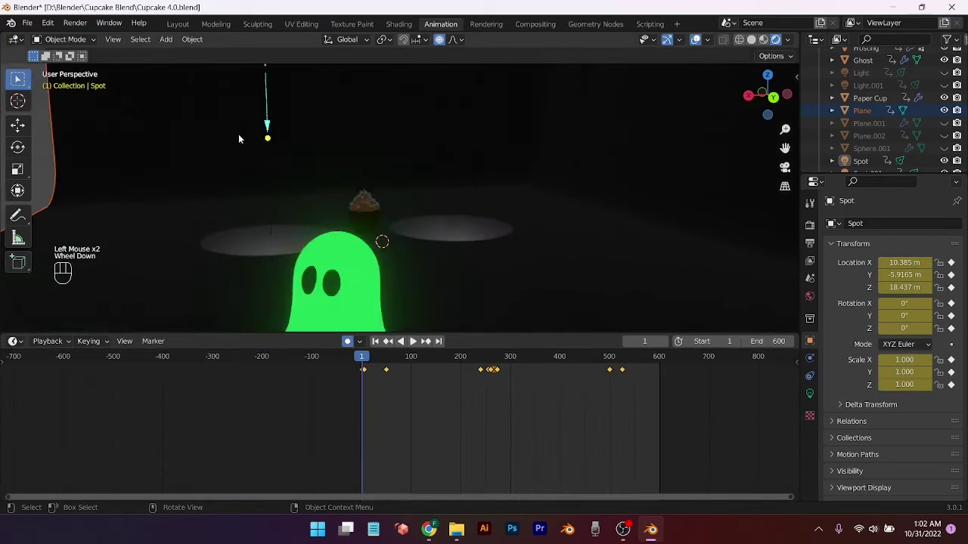
# At frame 103, swing the Spot light's beam away from the cupcake
pyautogui.click(361, 358)
pyautogui.click(412, 358)
pyautogui.click(259, 120)
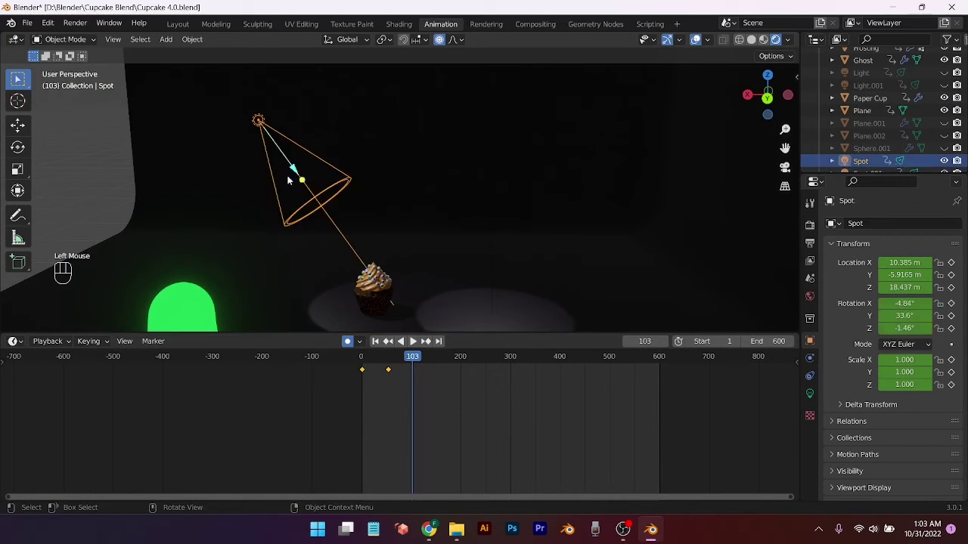
pyautogui.moveTo(361, 262); pyautogui.dragTo(258, 301)
pyautogui.scroll(-1, 407, 241)
# At frame 149, aim the Spot light at the cupcake and keyframe its transform
pyautogui.click(473, 135)
pyautogui.moveTo(363, 356); pyautogui.dragTo(435, 356)
pyautogui.click(378, 268)
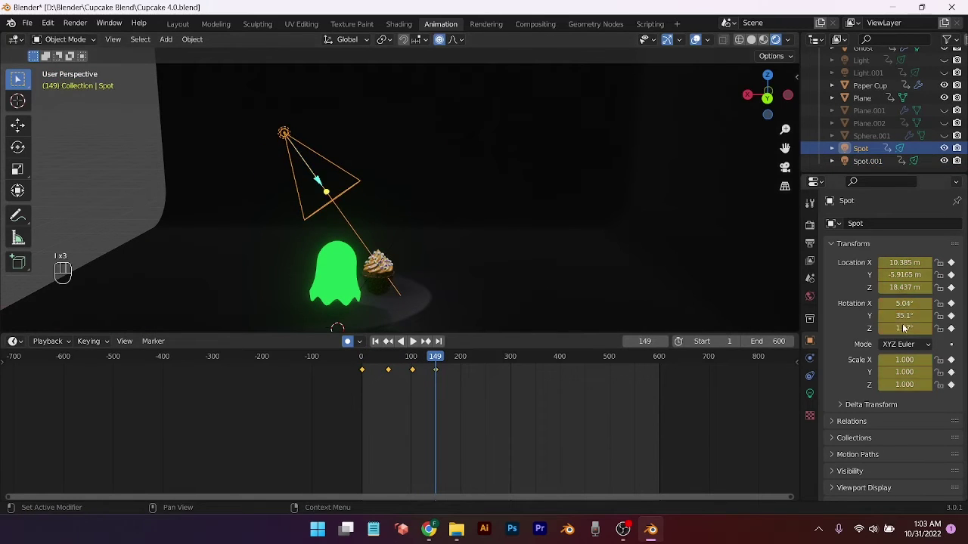
# At frame 197, turn both spotlights away from the cupcake and keyframe their transforms
pyautogui.click(472, 135)
pyautogui.moveTo(363, 355); pyautogui.dragTo(459, 356)
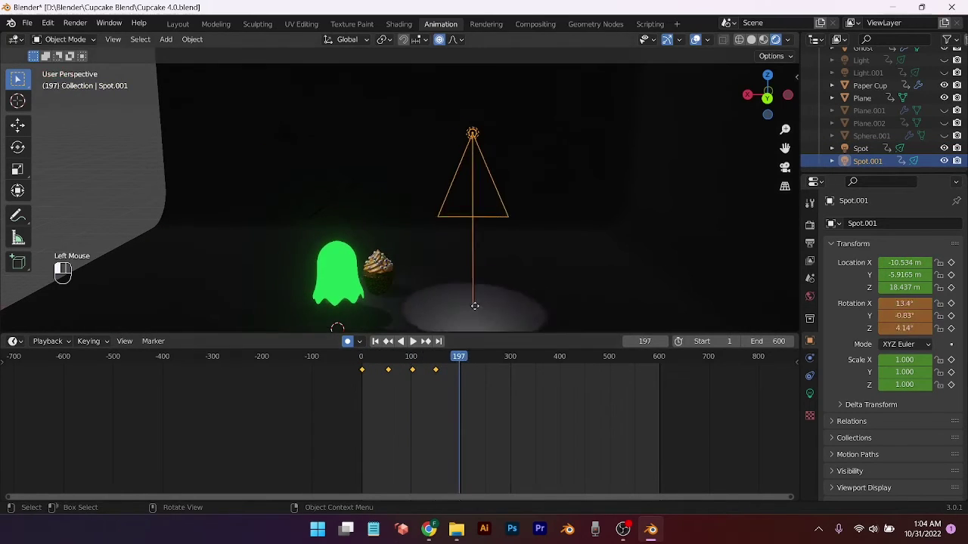
pyautogui.moveTo(475, 307); pyautogui.dragTo(463, 288)
pyautogui.click(284, 134)
pyautogui.moveTo(334, 209); pyautogui.dragTo(298, 291)
pyautogui.press('i')
pyautogui.press('i')
pyautogui.press('i')
pyautogui.click(471, 135)
pyautogui.press('i')
pyautogui.press('i')
pyautogui.press('i')
# At frame 252, aim both spotlights back at the cupcake and keyframe their transforms
pyautogui.moveTo(461, 356); pyautogui.dragTo(486, 356)
pyautogui.moveTo(466, 224); pyautogui.dragTo(378, 274)
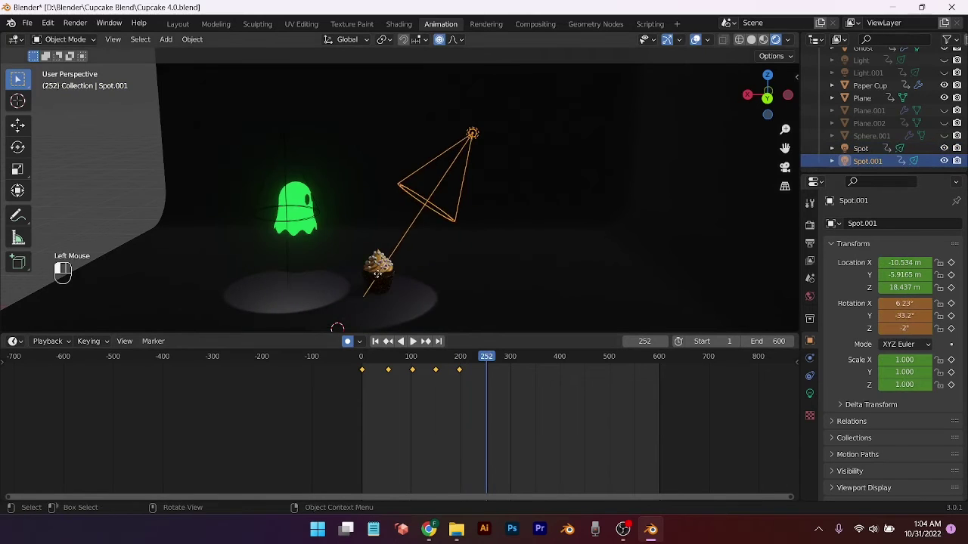
pyautogui.click(284, 135)
pyautogui.moveTo(286, 198); pyautogui.dragTo(377, 274)
pyautogui.press('i')
pyautogui.press('i')
pyautogui.press('i')
pyautogui.click(472, 134)
pyautogui.press('i')
pyautogui.press('i')
pyautogui.press('i')
# Play the animation from the start and try turning Spot.001 away from the cupcake at frame 300
pyautogui.click(362, 356)
pyautogui.press('space')
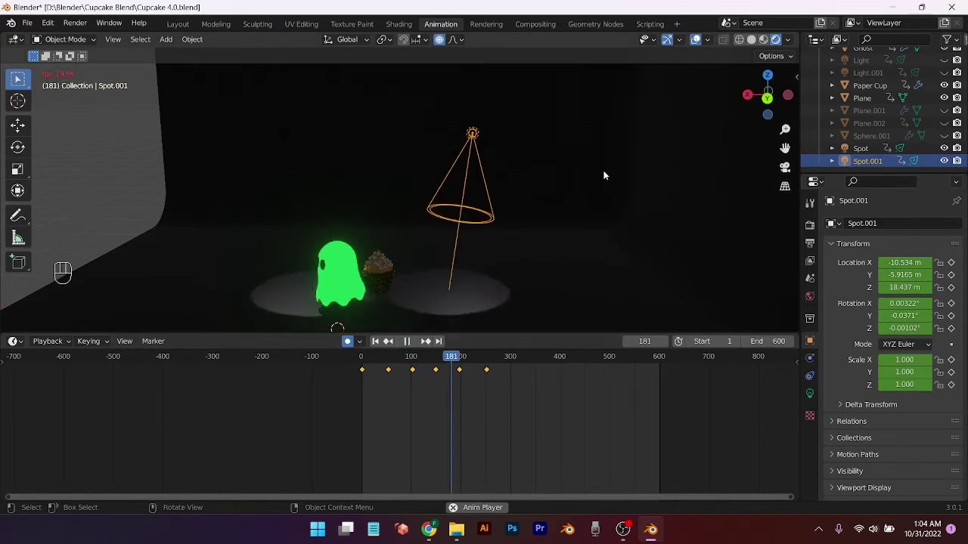
pyautogui.press('space')
pyautogui.moveTo(377, 274); pyautogui.dragTo(481, 282)
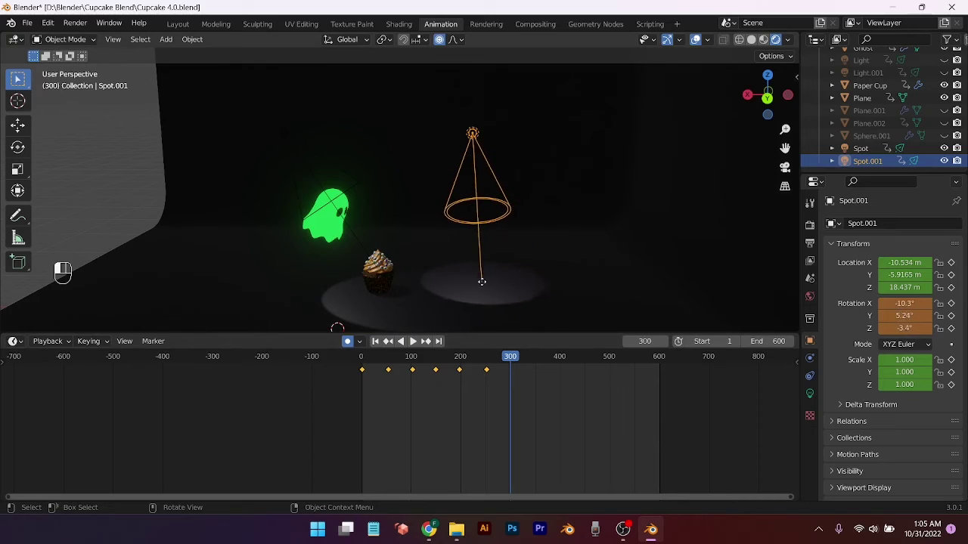
# Review the spotlight animation from the start and again from around frame 103
pyautogui.click(362, 356)
pyautogui.press('space')
pyautogui.press('space')
pyautogui.moveTo(412, 356)
pyautogui.mouseDown()
pyautogui.moveTo(363, 359)
pyautogui.moveTo(413, 362)
pyautogui.mouseUp()
pyautogui.press('space')
pyautogui.press('space')
# Around frame 103, adjust both spotlights so their beams point farther from the cupcake
pyautogui.click(412, 357)
pyautogui.moveTo(475, 296); pyautogui.dragTo(499, 290)
pyautogui.click(278, 284)
pyautogui.moveTo(278, 290); pyautogui.dragTo(266, 274)
# Play back the animation from the start in the free view and through the camera
pyautogui.click(362, 356)
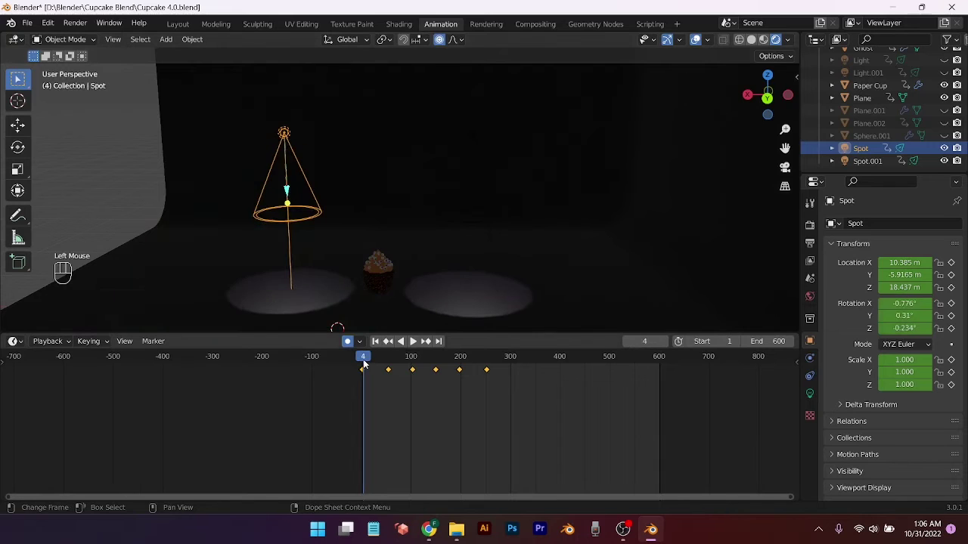
pyautogui.press('space')
pyautogui.press('space')
pyautogui.press('KP_0')
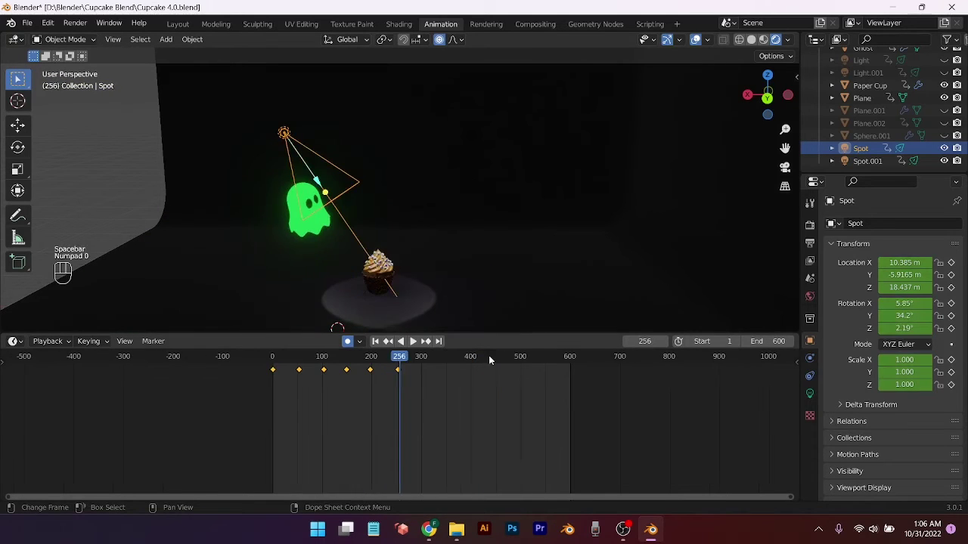
pyautogui.click(273, 356)
pyautogui.press('KP_0')
pyautogui.scroll(-1, 467, 296)
pyautogui.click(501, 290)
pyautogui.press('space')
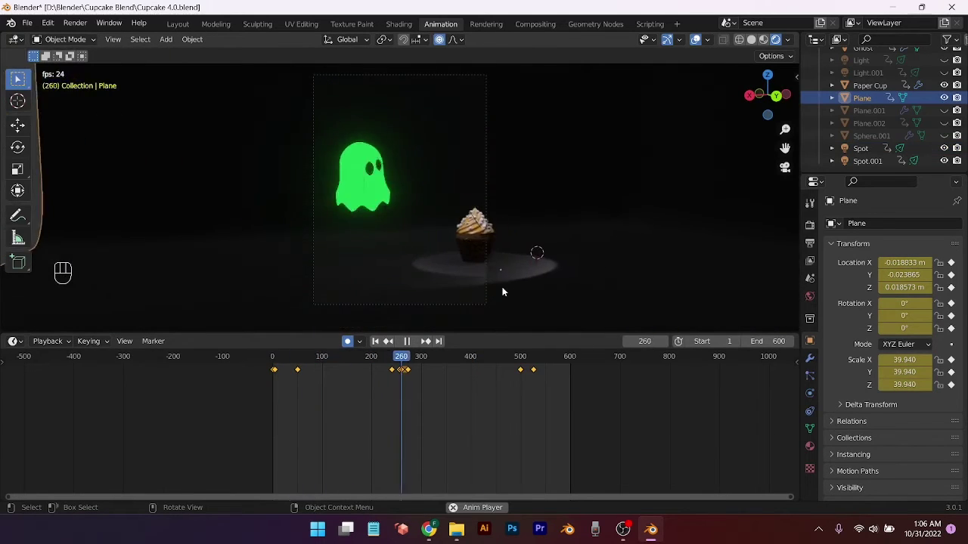
pyautogui.press('space')
# At frame 302, turn both spotlights away from the cupcake and keyframe them
pyautogui.scroll(3, 472, 192)
pyautogui.scroll(-1, 473, 192)
pyautogui.moveTo(502, 288); pyautogui.dragTo(467, 147, button='middle')
pyautogui.click(440, 207)
pyautogui.click(422, 356)
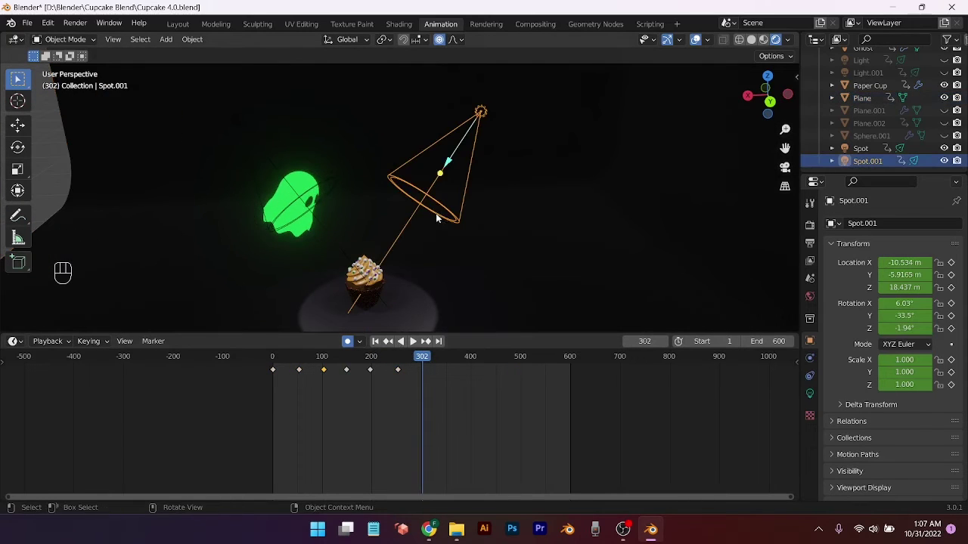
pyautogui.moveTo(435, 214); pyautogui.dragTo(448, 211, button='middle')
pyautogui.moveTo(429, 185); pyautogui.dragTo(484, 270)
pyautogui.click(329, 205)
pyautogui.moveTo(308, 189); pyautogui.dragTo(257, 278)
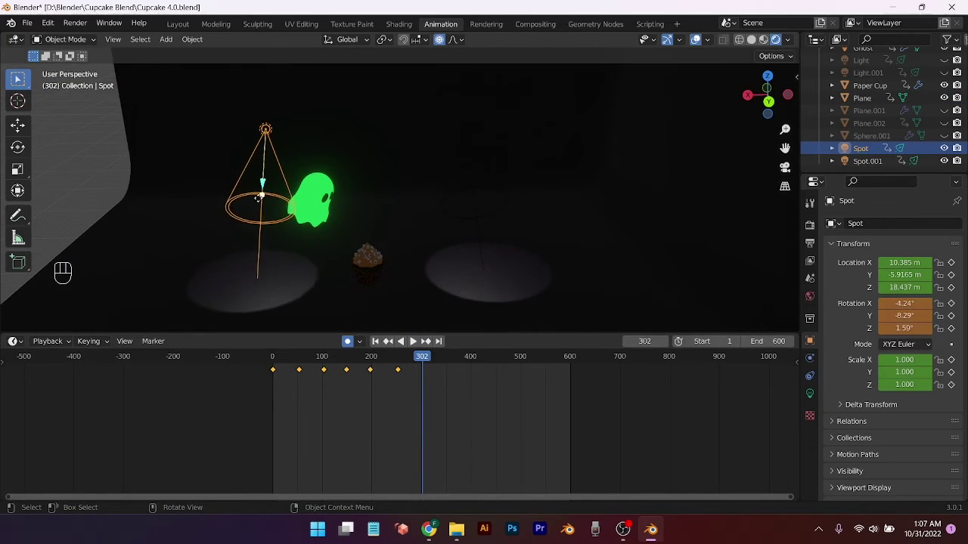
pyautogui.hotkey('ctrl', 'z')
pyautogui.press('i')
# At about frame 350, aim both spotlights at the cupcake and keyframe them
pyautogui.press('space')
pyautogui.press('space')
pyautogui.click(427, 356)
pyautogui.moveTo(428, 356); pyautogui.dragTo(447, 357)
pyautogui.moveTo(261, 195); pyautogui.dragTo(390, 289)
pyautogui.click(471, 198)
pyautogui.moveTo(471, 190); pyautogui.dragTo(379, 284)
pyautogui.press('i')
pyautogui.click(862, 148)
pyautogui.press('i')
# At frame 400, swing both spotlights away from the cupcake and keyframe them
pyautogui.click(470, 357)
pyautogui.moveTo(310, 186); pyautogui.dragTo(256, 280)
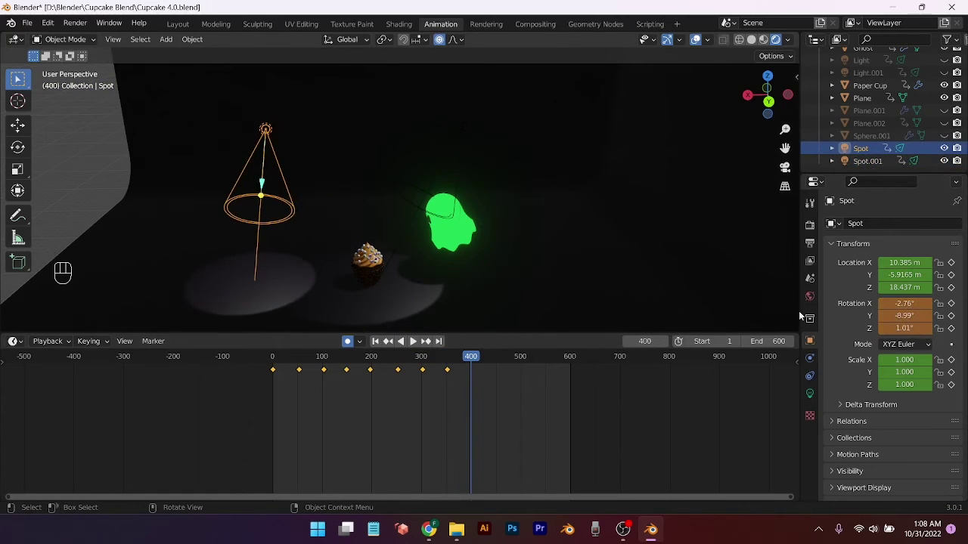
pyautogui.press('i')
pyautogui.click(867, 162)
pyautogui.moveTo(427, 193); pyautogui.dragTo(455, 280)
pyautogui.press('i')
pyautogui.moveTo(529, 381); pyautogui.dragTo(497, 381)
pyautogui.click(270, 139)
pyautogui.moveTo(270, 140); pyautogui.dragTo(501, 411)
pyautogui.click(458, 140)
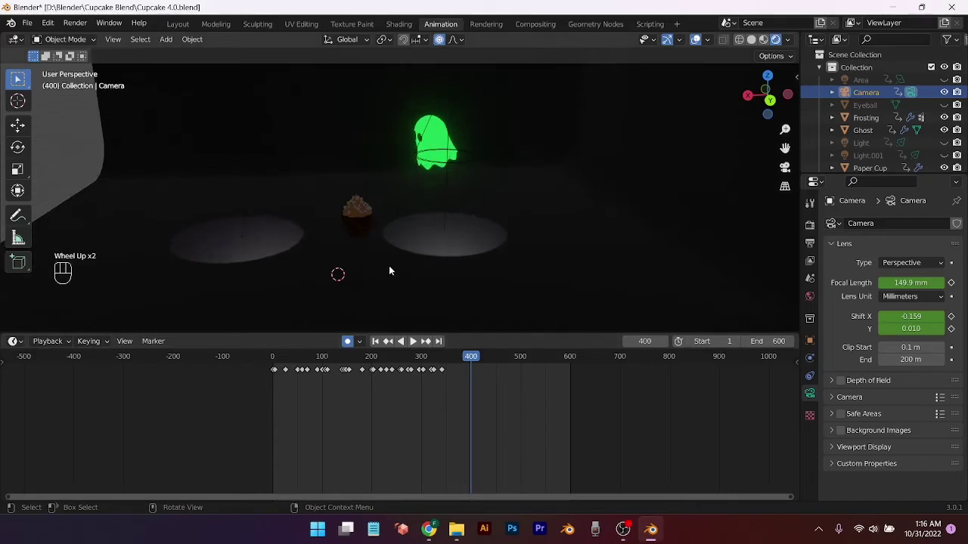
pyautogui.keyDown('shift'); pyautogui.moveTo(388, 267); pyautogui.dragTo(408, 317, button='middle'); pyautogui.keyUp('shift')
pyautogui.scroll(-1, 443, 285)
pyautogui.scroll(1, 443, 285)
# At frame 451, aim Spot.001 and Spot at the cupcake and refine both beams' directions
pyautogui.click(462, 273)
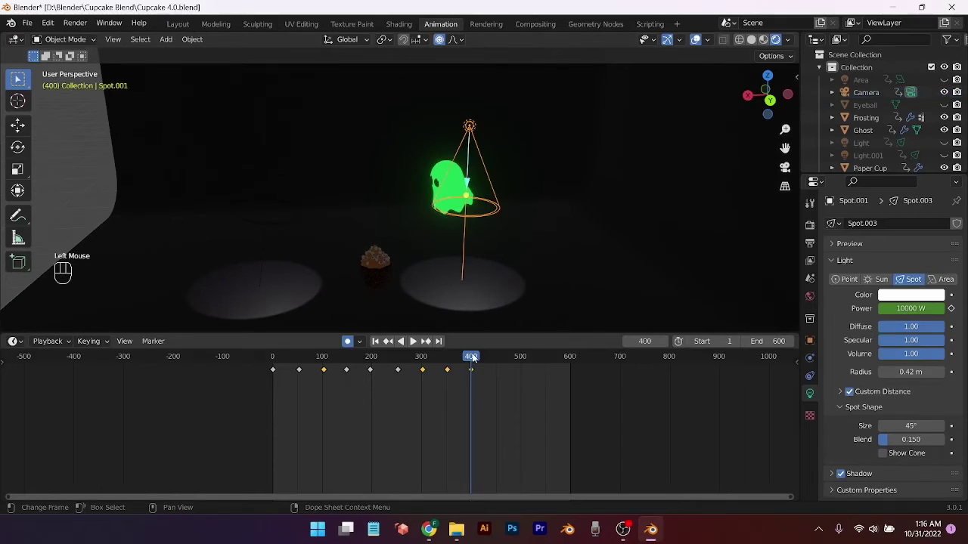
pyautogui.moveTo(467, 199); pyautogui.dragTo(374, 275)
pyautogui.click(262, 269)
pyautogui.moveTo(268, 203); pyautogui.dragTo(393, 290)
pyautogui.moveTo(369, 258); pyautogui.dragTo(356, 287)
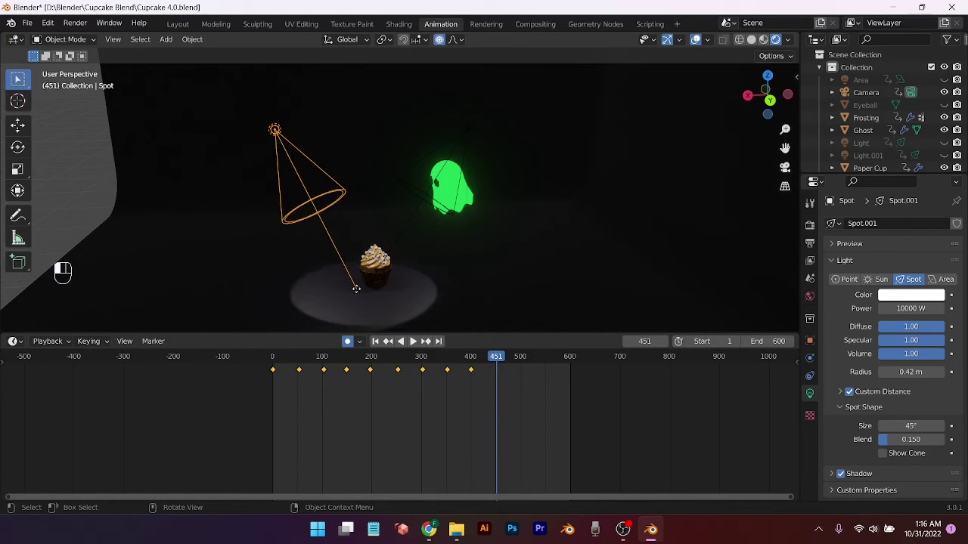
pyautogui.click(471, 123)
pyautogui.click(471, 126)
pyautogui.moveTo(429, 191); pyautogui.dragTo(385, 275)
pyautogui.click(316, 208)
pyautogui.moveTo(311, 197); pyautogui.dragTo(364, 260)
# Keyframe the aimed spotlights' transforms at frame 451, starting with Spot
pyautogui.scroll(-4, 868, 157)
pyautogui.scroll(-2, 877, 153)
pyautogui.click(875, 152)
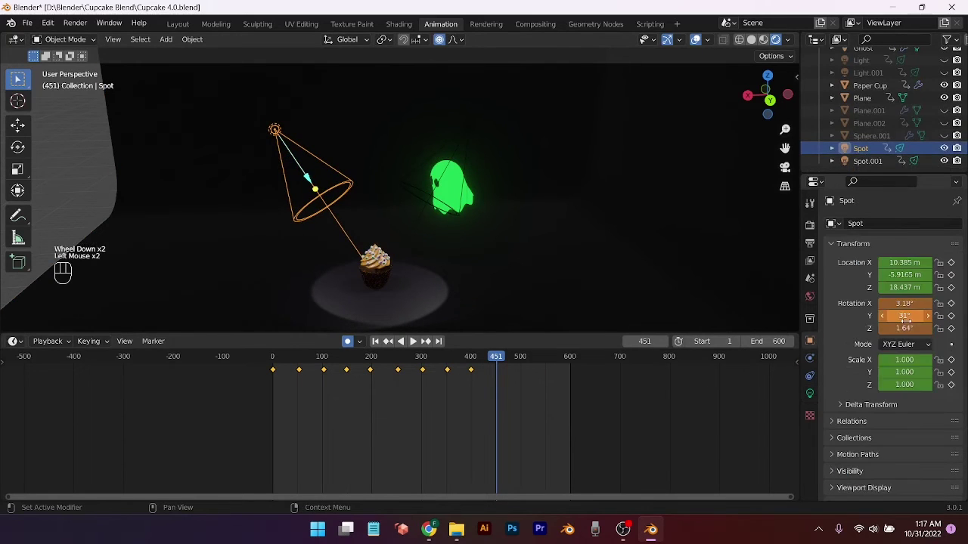
pyautogui.press('i')
pyautogui.press('i')
pyautogui.press('i')
pyautogui.click(870, 164)
# Review the spotlight movement by playing the animation repeatedly from around frame 400
pyautogui.click(474, 357)
pyautogui.press('space')
pyautogui.press('space')
pyautogui.press('space')
pyautogui.press('space')
pyautogui.click(474, 357)
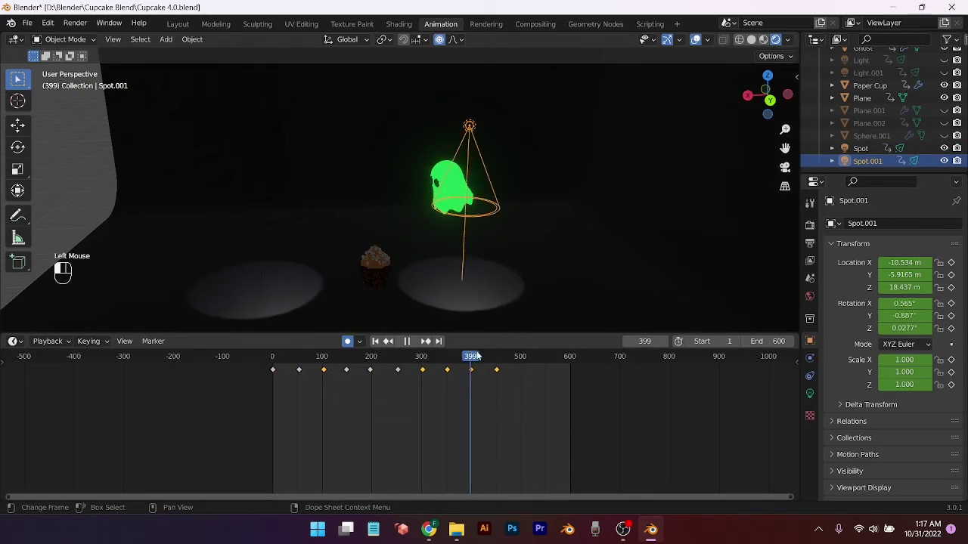
pyautogui.press('space')
pyautogui.press('space')
# In the camera view at frame 455, set the camera's rotation to X 83.4° and Z 156°
pyautogui.scroll(4, 863, 101)
pyautogui.click(865, 91)
pyautogui.press('KP_0')
pyautogui.click(472, 355)
pyautogui.moveTo(473, 353); pyautogui.dragTo(498, 358)
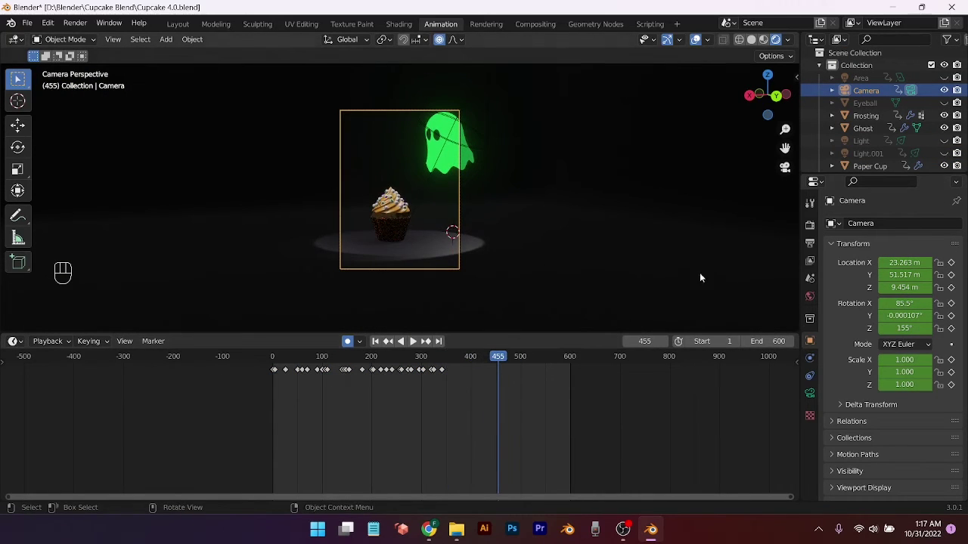
pyautogui.moveTo(898, 326); pyautogui.dragTo(907, 326)
pyautogui.moveTo(904, 304); pyautogui.dragTo(889, 304)
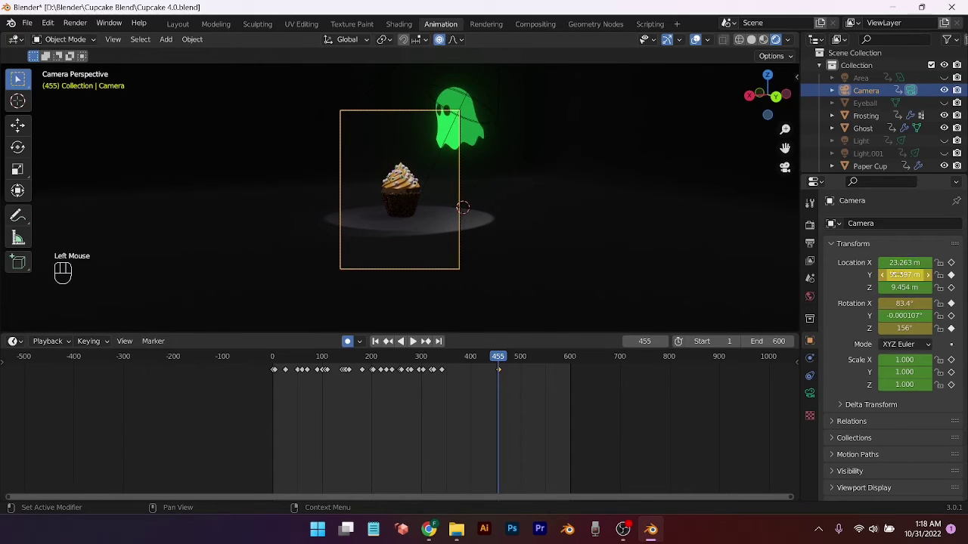
# Undo the trial changes to the camera's Y location and Z scale
pyautogui.hotkey('ctrl', 'z')
pyautogui.hotkey('ctrl', 'z')
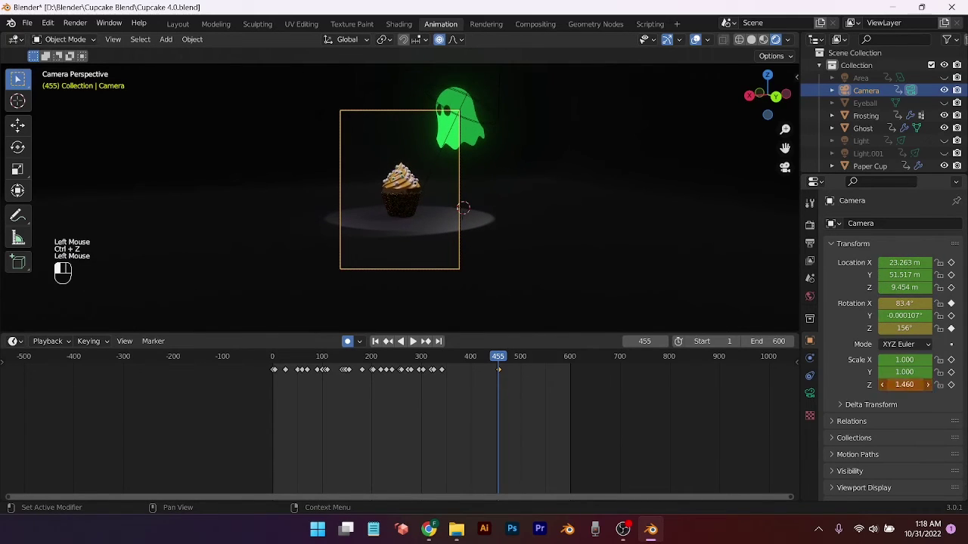
pyautogui.hotkey('ctrl', 'z')
pyautogui.scroll(2, 380, 235)
pyautogui.click(810, 242)
pyautogui.click(810, 358)
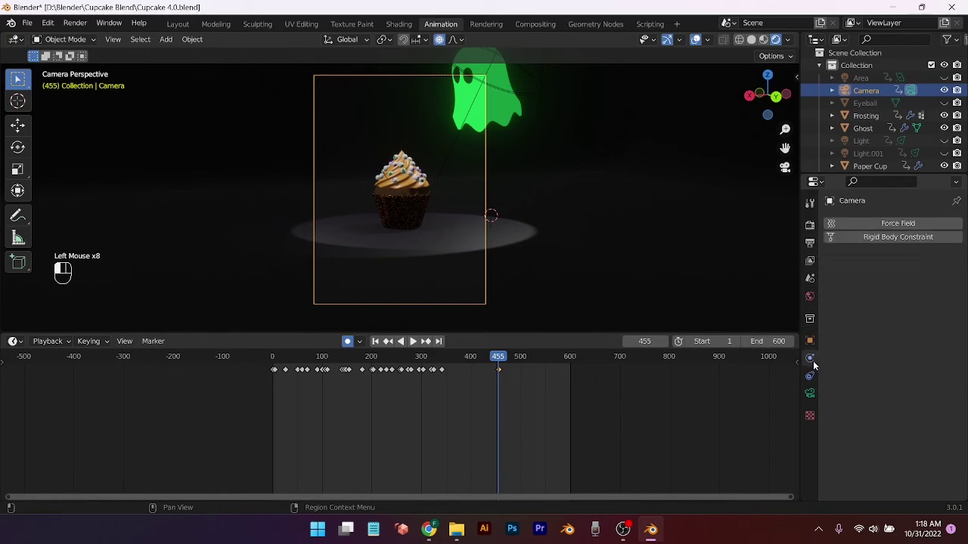
pyautogui.click(810, 393)
pyautogui.scroll(1, 798, 262)
pyautogui.click(799, 262)
pyautogui.scroll(1, 476, 232)
pyautogui.scroll(-2, 476, 232)
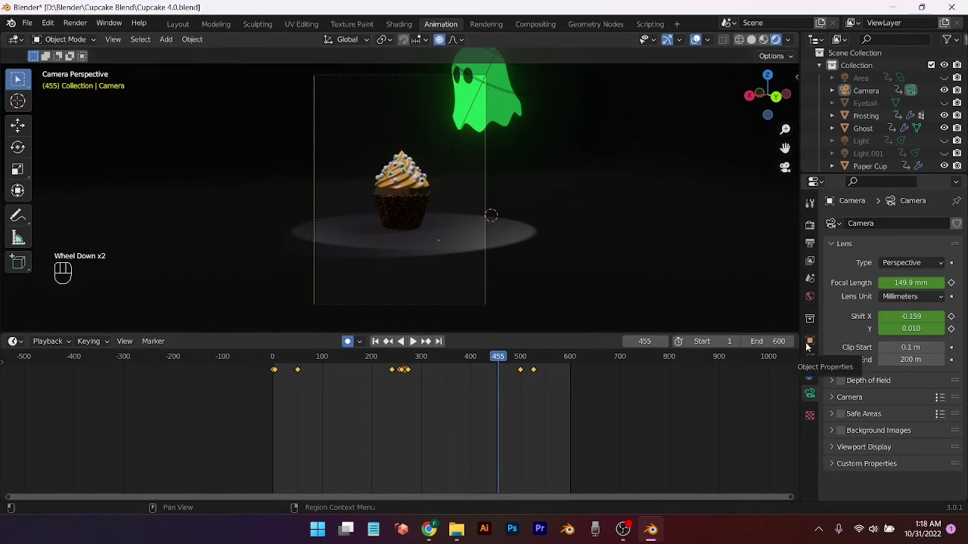
pyautogui.click(810, 341)
pyautogui.moveTo(905, 360); pyautogui.dragTo(920, 360)
pyautogui.hotkey('ctrl', 'z')
pyautogui.moveTo(904, 275)
pyautogui.mouseDown()
pyautogui.moveTo(916, 275)
pyautogui.moveTo(918, 262)
pyautogui.mouseUp()
pyautogui.hotkey('ctrl', 'z')
pyautogui.moveTo(905, 372); pyautogui.dragTo(906, 372)
# Zoom the camera onto the cupcake with a 310.9 mm focal length and Shift X -0.309, keyframing the lens values at frame 455
pyautogui.click(809, 393)
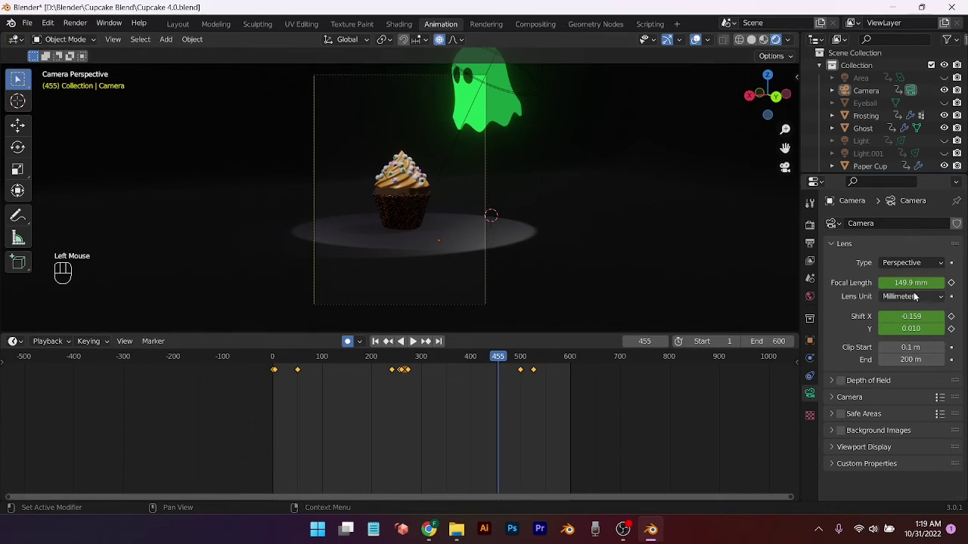
pyautogui.moveTo(911, 283); pyautogui.dragTo(929, 282)
pyautogui.click(928, 316)
pyautogui.moveTo(928, 316); pyautogui.dragTo(920, 316)
pyautogui.moveTo(918, 282); pyautogui.dragTo(938, 283)
pyautogui.moveTo(922, 316); pyautogui.dragTo(917, 316)
pyautogui.press('i')
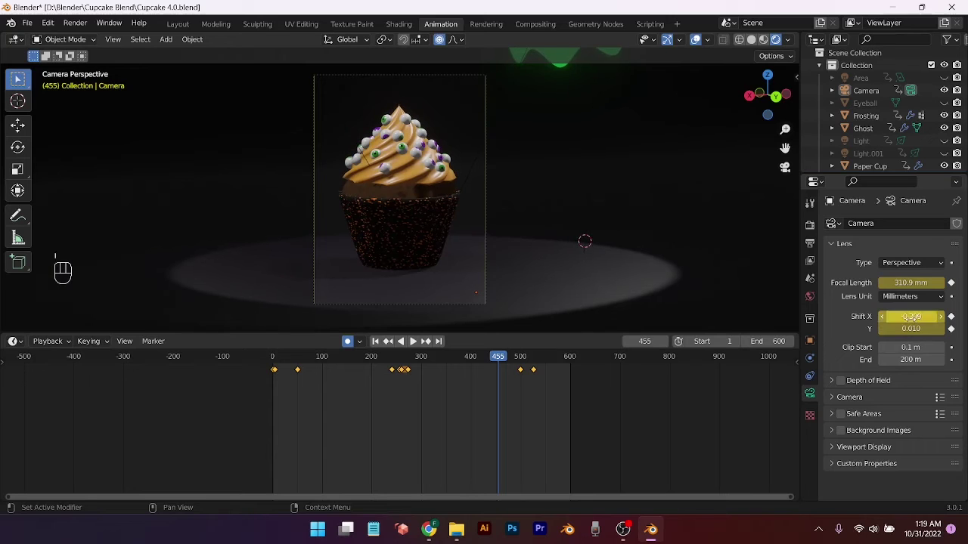
pyautogui.press('i')
pyautogui.press('i')
# Play the animation around the frame 455 camera zoom to check the cupcake close-up
pyautogui.moveTo(484, 356); pyautogui.dragTo(425, 354)
pyautogui.press('space')
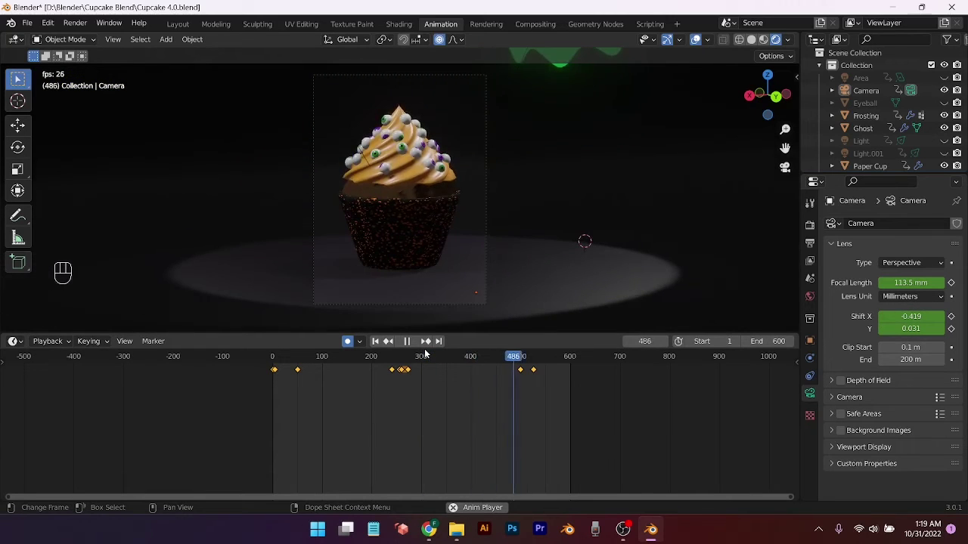
pyautogui.press('space')
pyautogui.moveTo(499, 356); pyautogui.dragTo(485, 374)
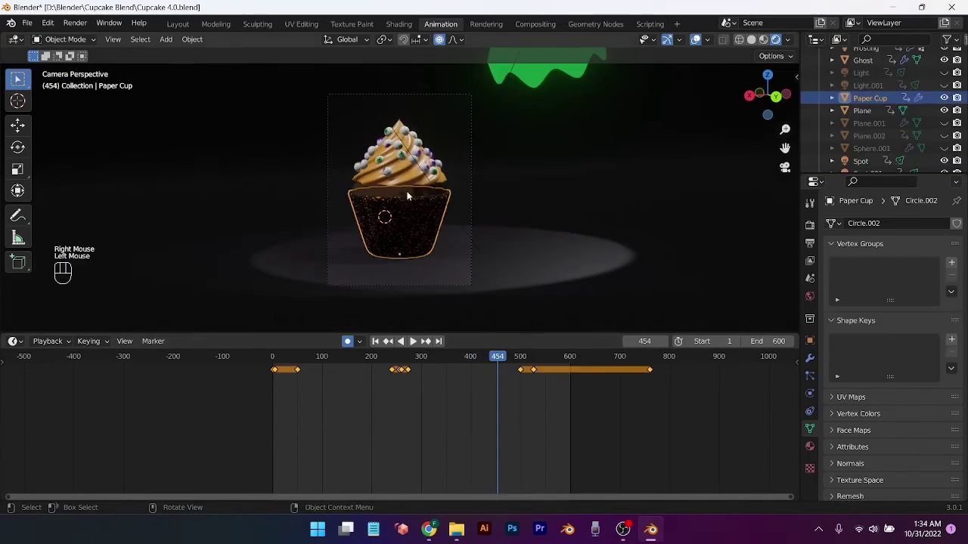
# Raise the paper cup, breading and frosting together about 1.24 m along Z at frame 454 and keyframe their transforms
pyautogui.keyDown('shift'); pyautogui.click(408, 181); pyautogui.keyUp('shift')
pyautogui.keyDown('shift'); pyautogui.click(411, 206); pyautogui.keyUp('shift')
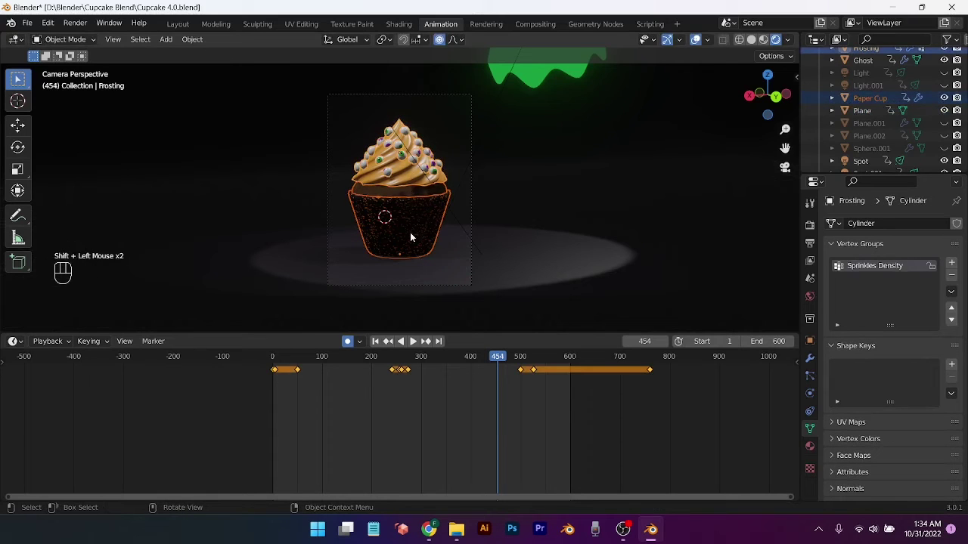
pyautogui.press('g')
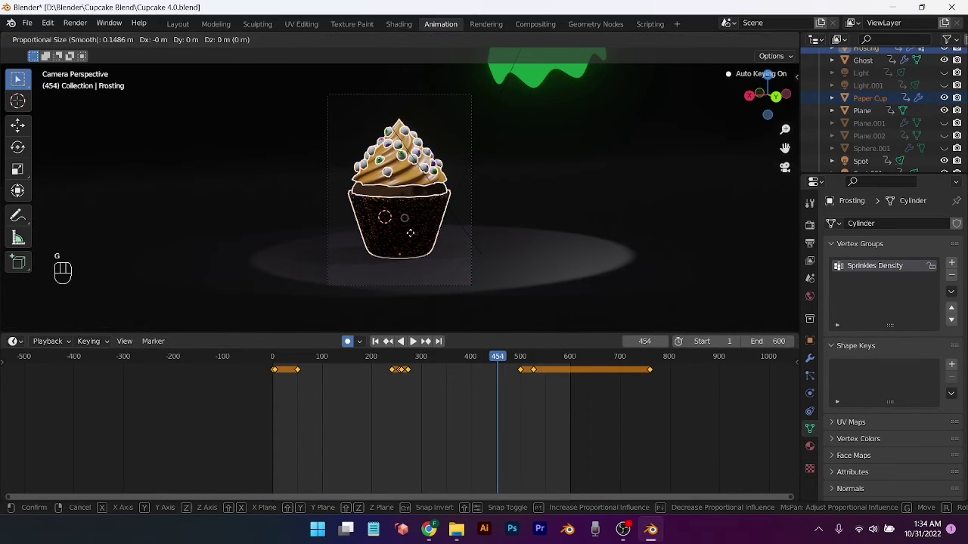
pyautogui.press('z')
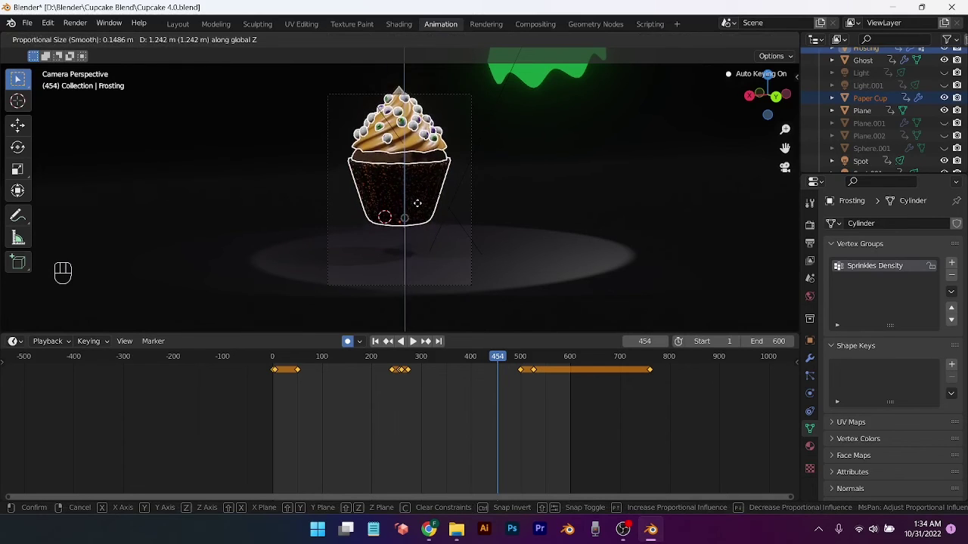
pyautogui.click(416, 202)
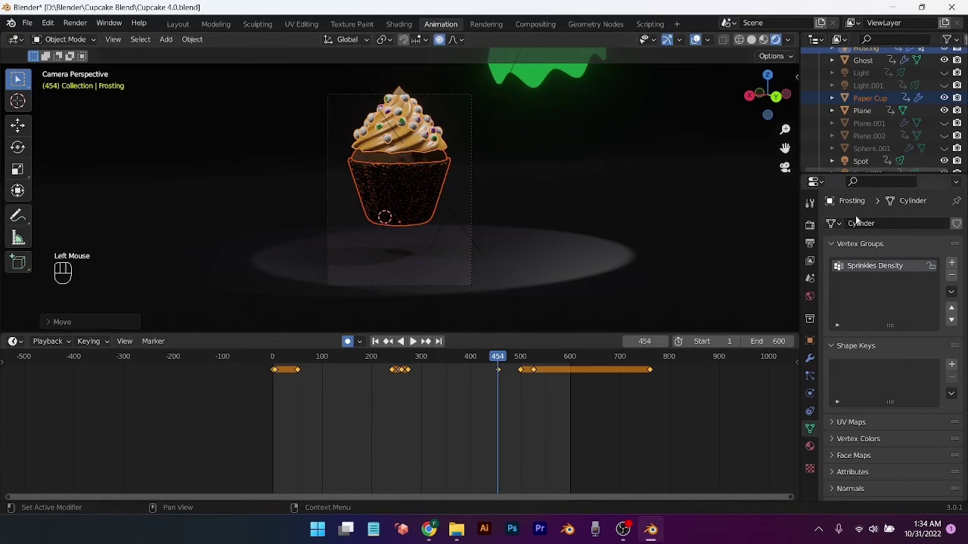
pyautogui.click(810, 341)
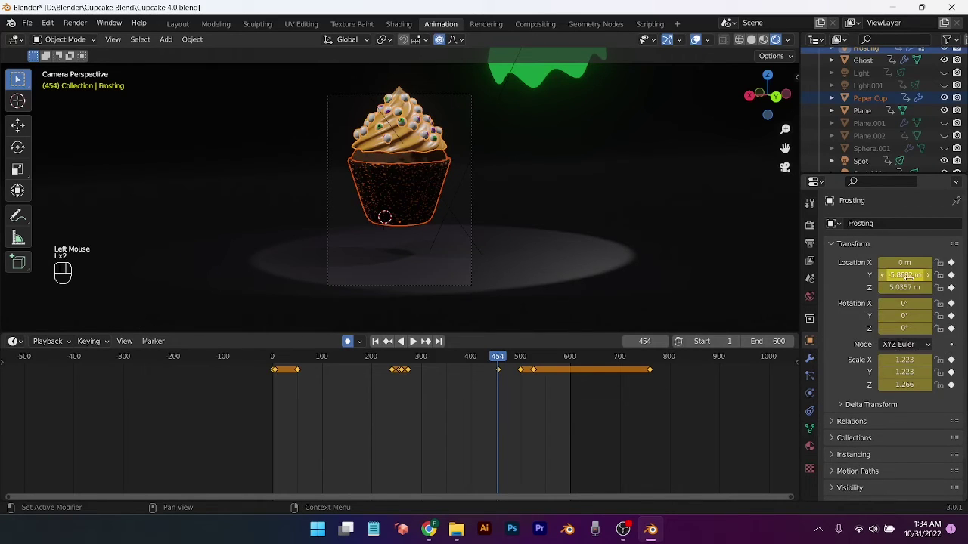
# Set the camera's Shift Y to 0.180 at frame 454 to reframe the raised cupcake
pyautogui.scroll(-2, 874, 132)
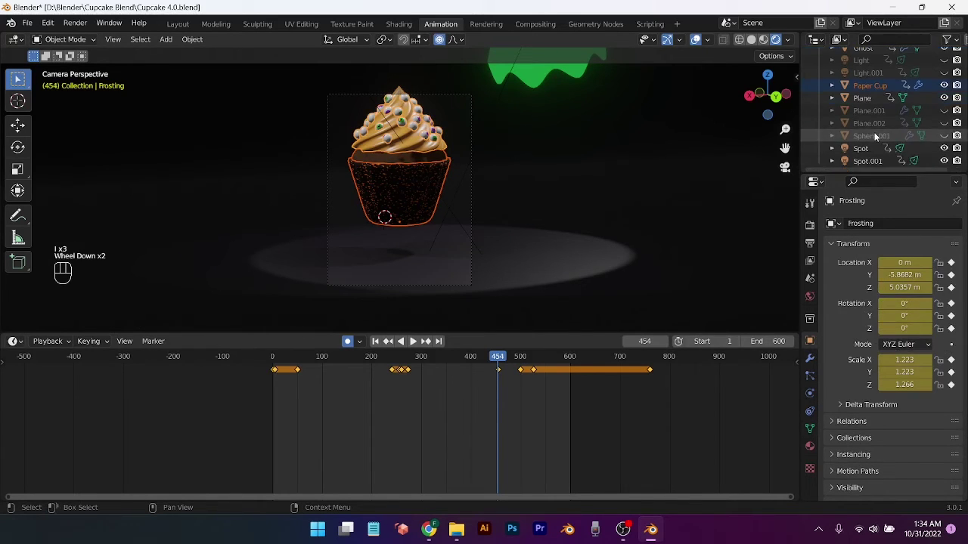
pyautogui.scroll(2, 868, 157)
pyautogui.click(866, 90)
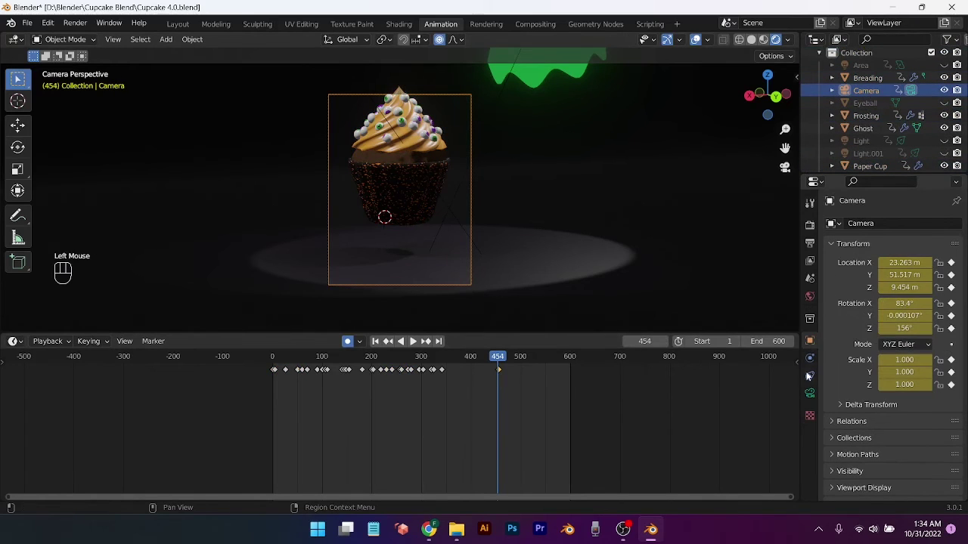
pyautogui.click(810, 393)
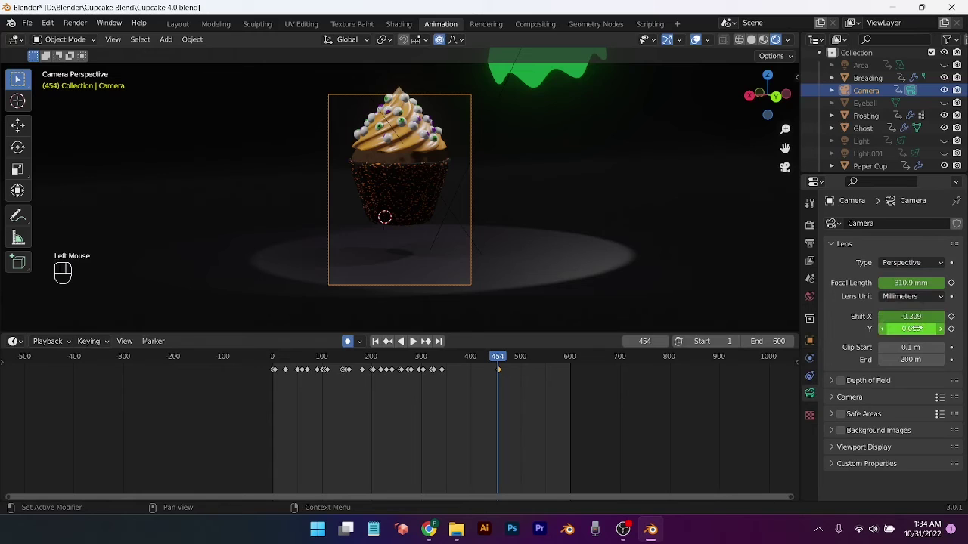
pyautogui.moveTo(915, 329); pyautogui.dragTo(929, 329)
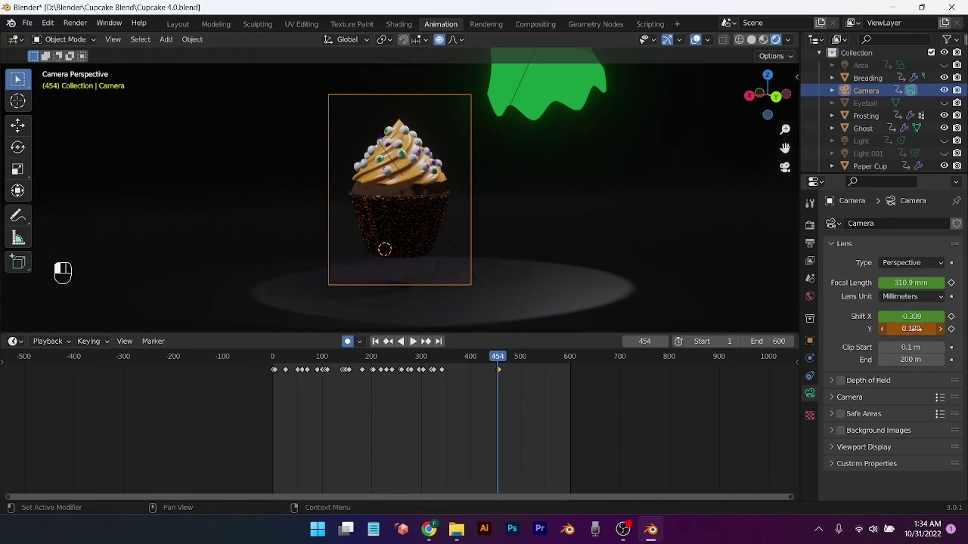
# Play the animation around frames 440 to 490 to review the camera framing of the rising cupcake
pyautogui.click(475, 361)
pyautogui.press('space')
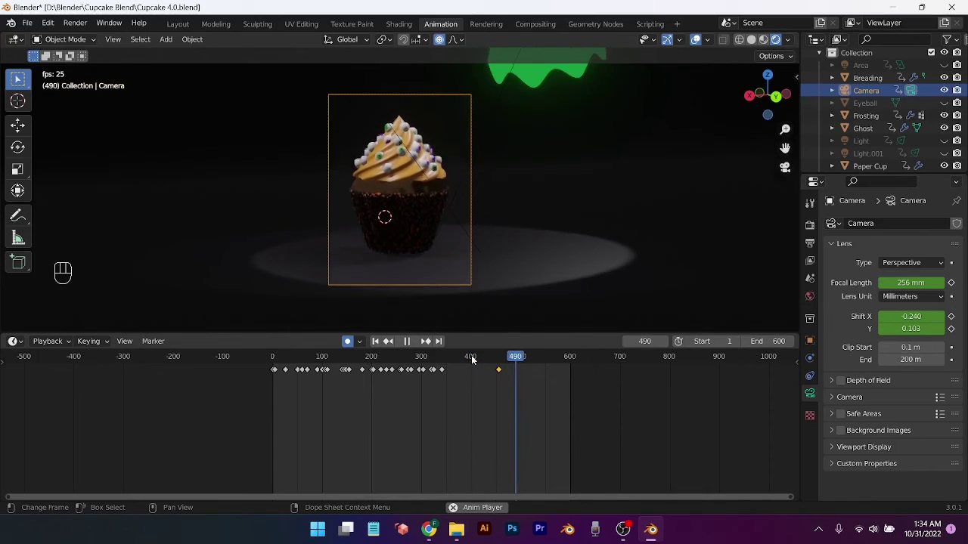
pyautogui.click(456, 360)
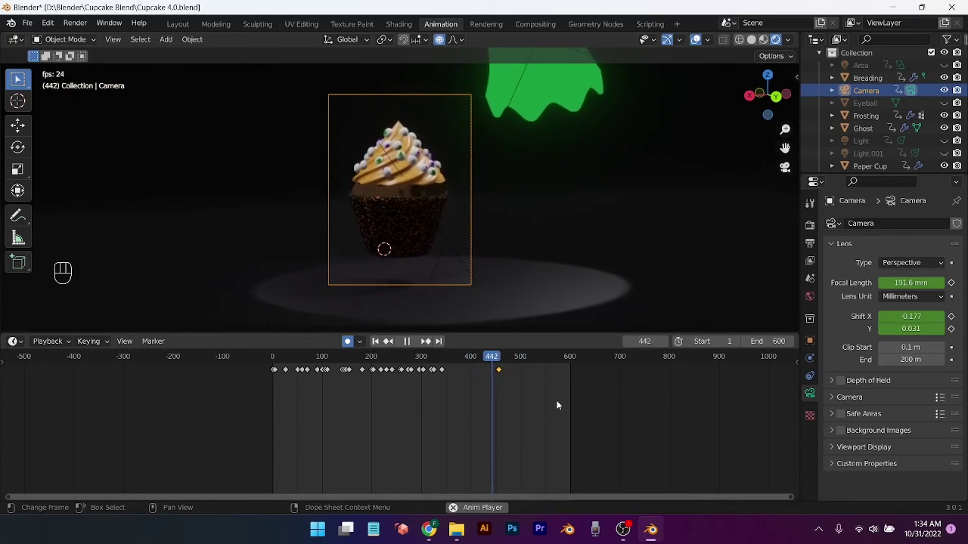
pyautogui.click(499, 356)
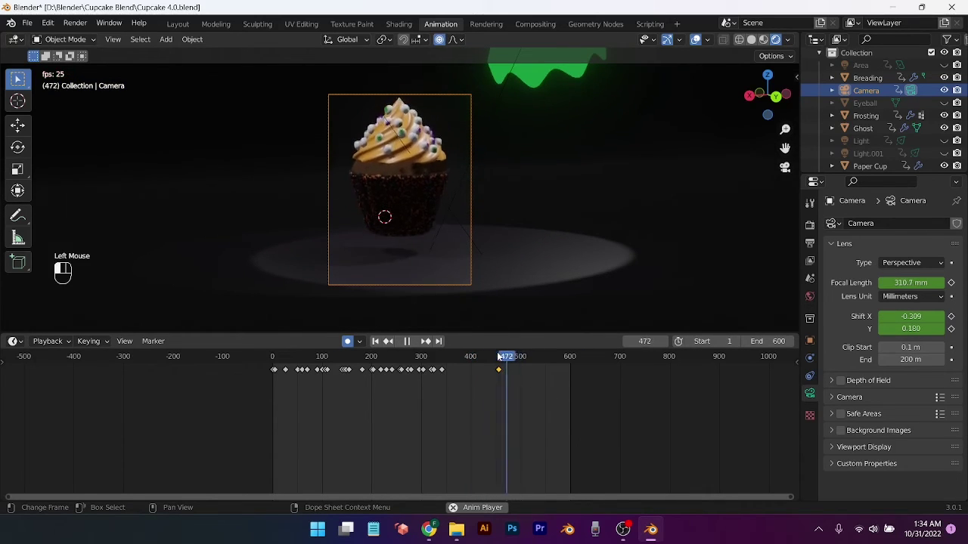
pyautogui.press('space')
# Keyframe the camera's Shift Y at 0.180 on frame 456 and play the animation to check it
pyautogui.click(500, 355)
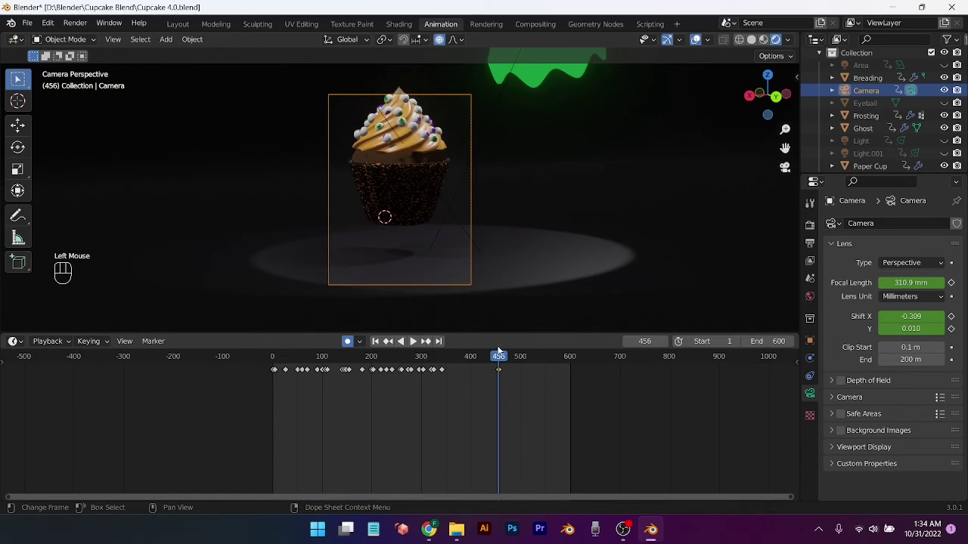
pyautogui.moveTo(911, 328); pyautogui.dragTo(942, 329)
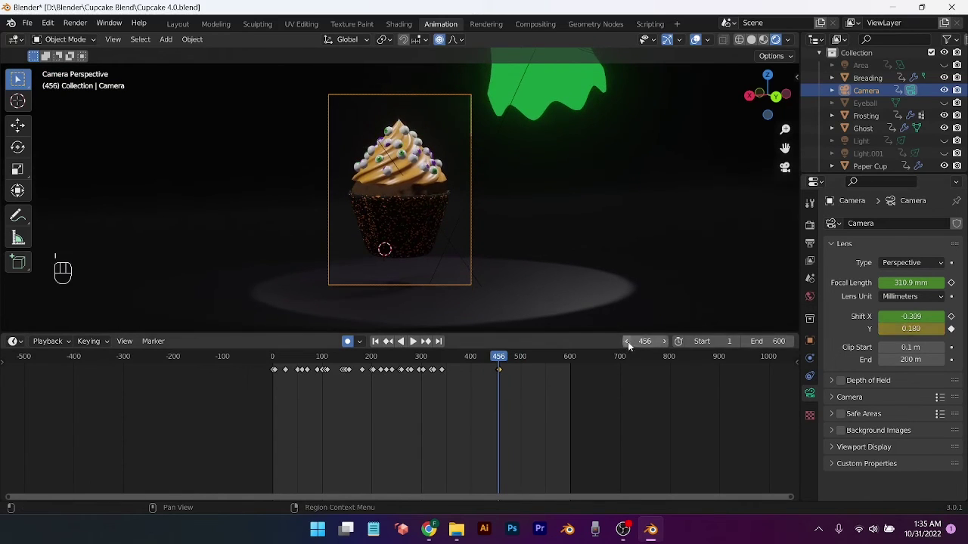
pyautogui.click(443, 369)
pyautogui.press('space')
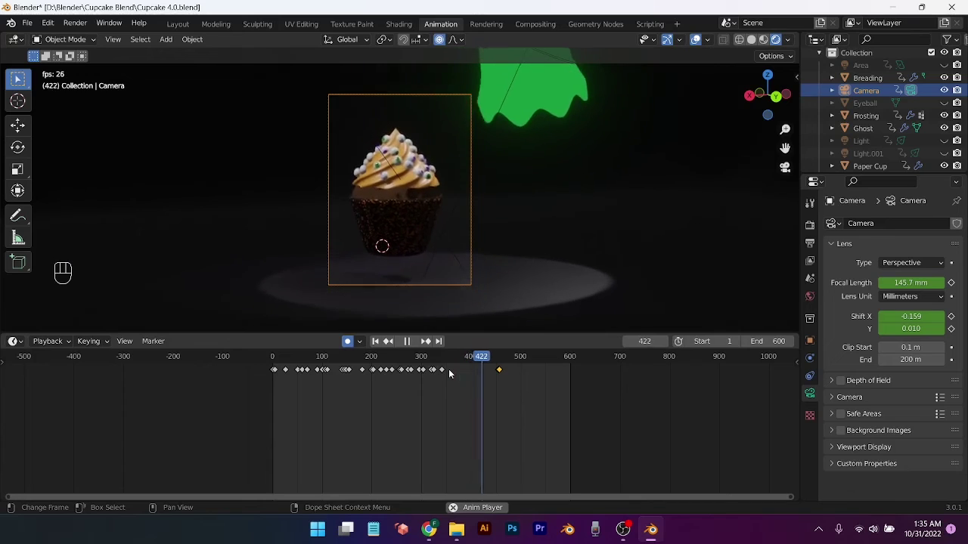
pyautogui.press('space')
# Add the paper cup, breading and frosting to the selection and play the animation from around frame 457
pyautogui.click(500, 356)
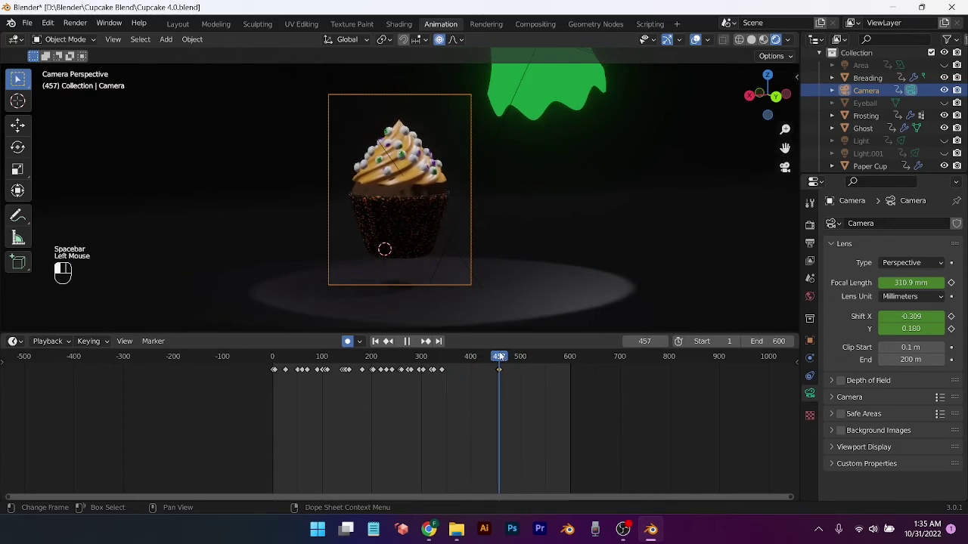
pyautogui.keyDown('shift'); pyautogui.click(415, 230); pyautogui.keyUp('shift')
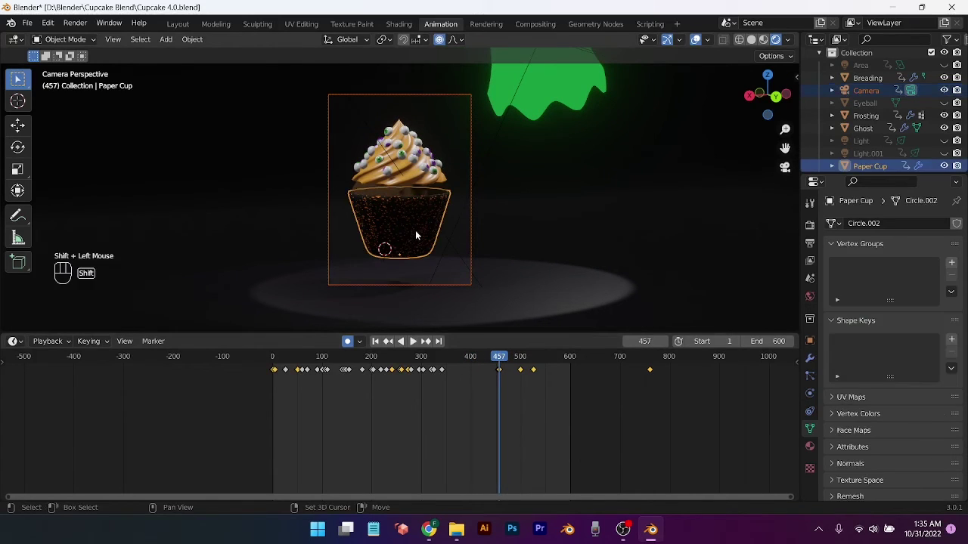
pyautogui.keyDown('shift'); pyautogui.click(412, 172); pyautogui.keyUp('shift')
pyautogui.keyDown('shift'); pyautogui.click(408, 155); pyautogui.keyUp('shift')
pyautogui.press('space')
pyautogui.click(499, 356)
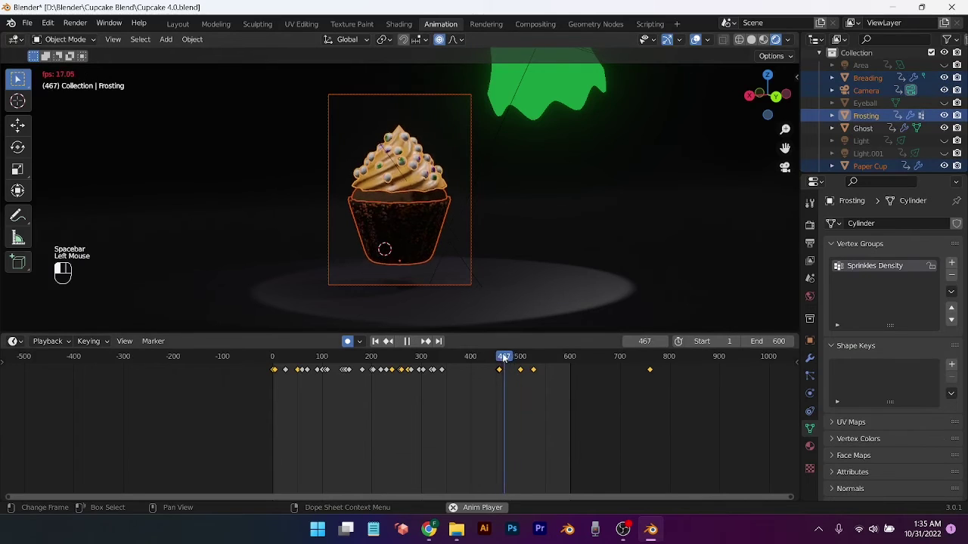
pyautogui.press('space')
pyautogui.click(499, 356)
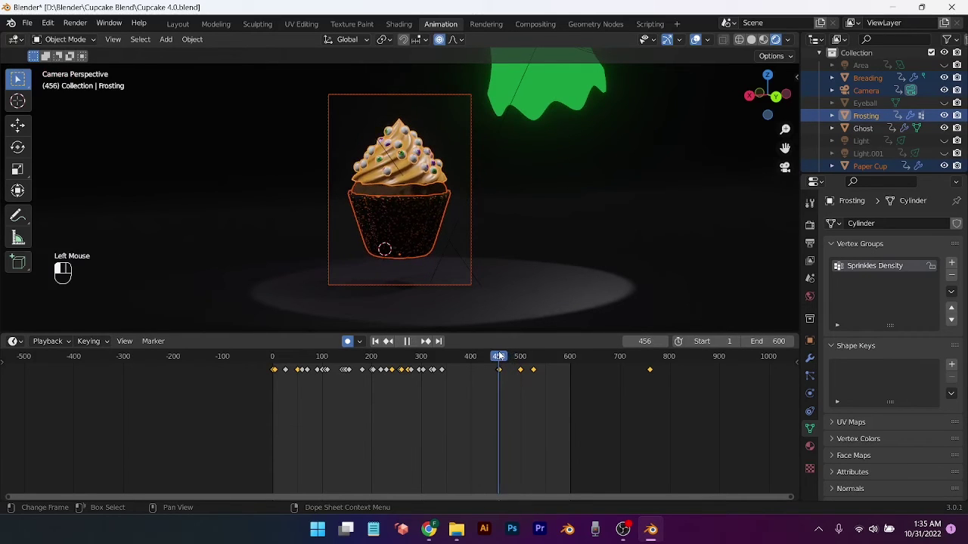
# Set the frosting's Z rotation to 182° at frame 458 and keyframe its rotation
pyautogui.moveTo(463, 274); pyautogui.dragTo(432, 266, button='middle')
pyautogui.scroll(2, 486, 287)
pyautogui.scroll(1, 423, 266)
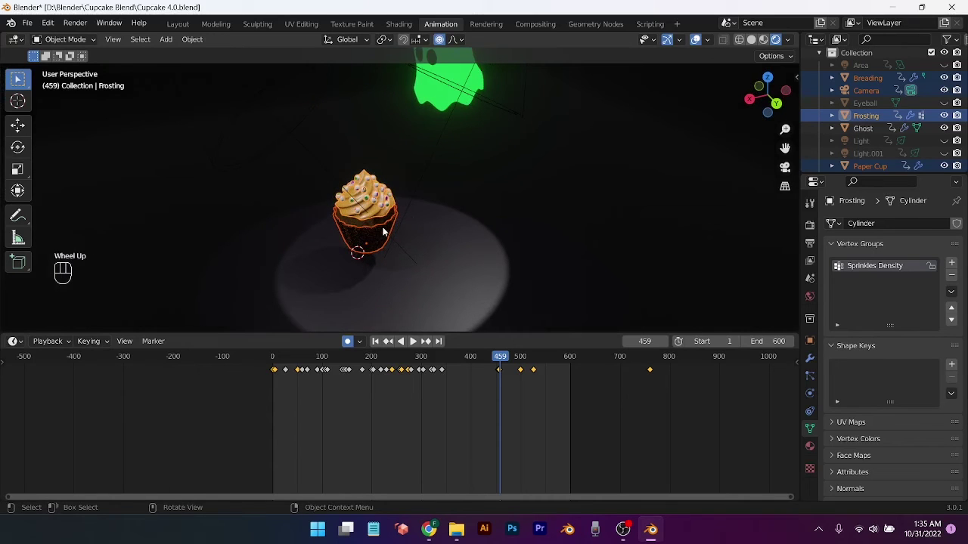
pyautogui.press('i')
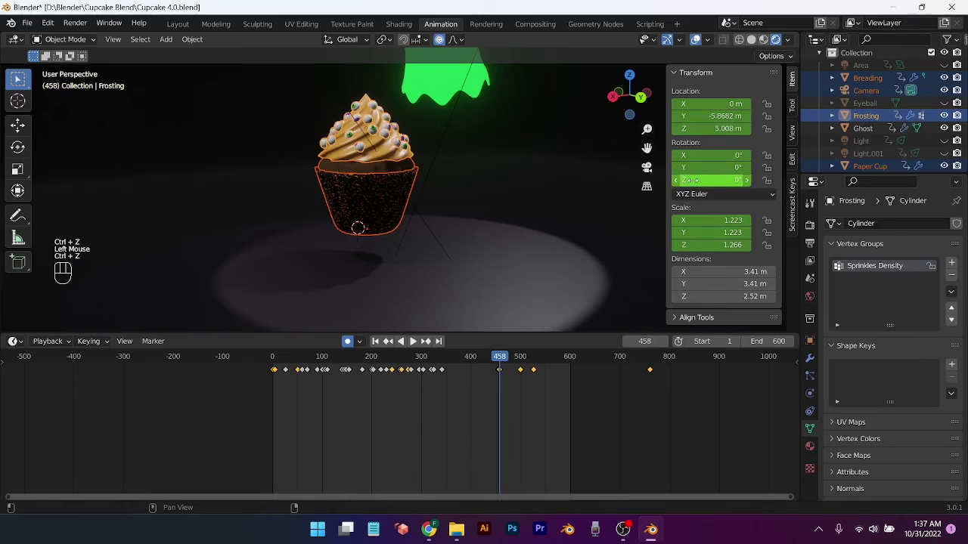
pyautogui.moveTo(694, 180); pyautogui.dragTo(753, 180)
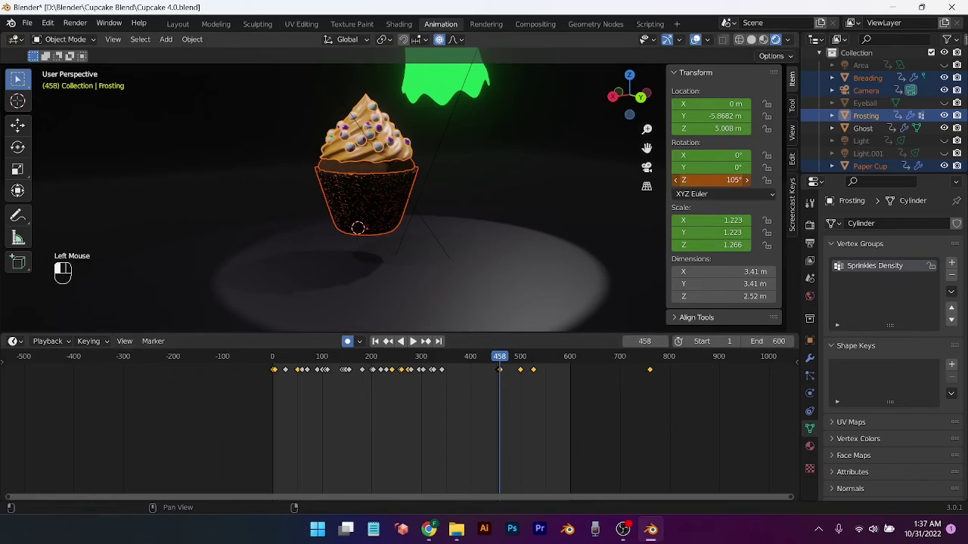
pyautogui.moveTo(726, 180); pyautogui.dragTo(752, 180)
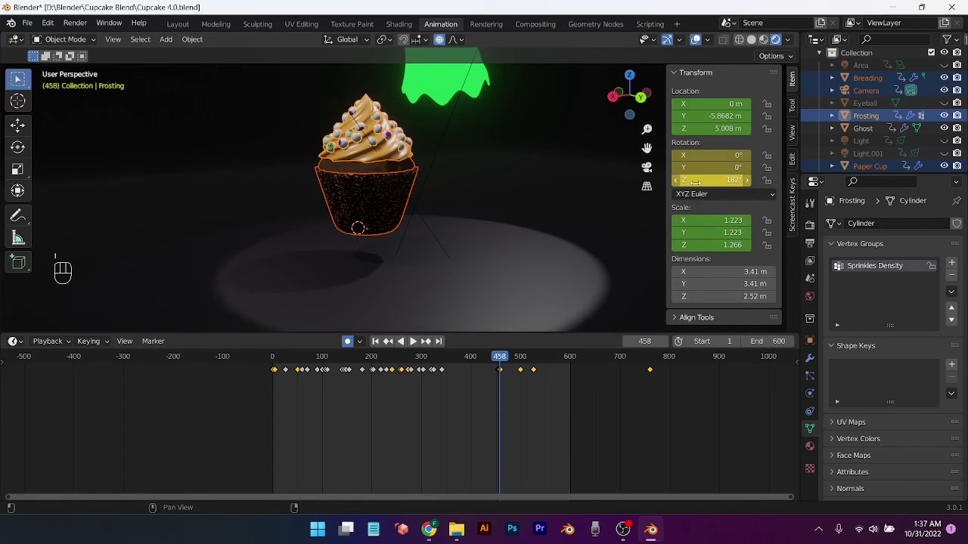
# Review the cupcake's rise and spin by playing the animation from frames 305 and 383
pyautogui.click(426, 358)
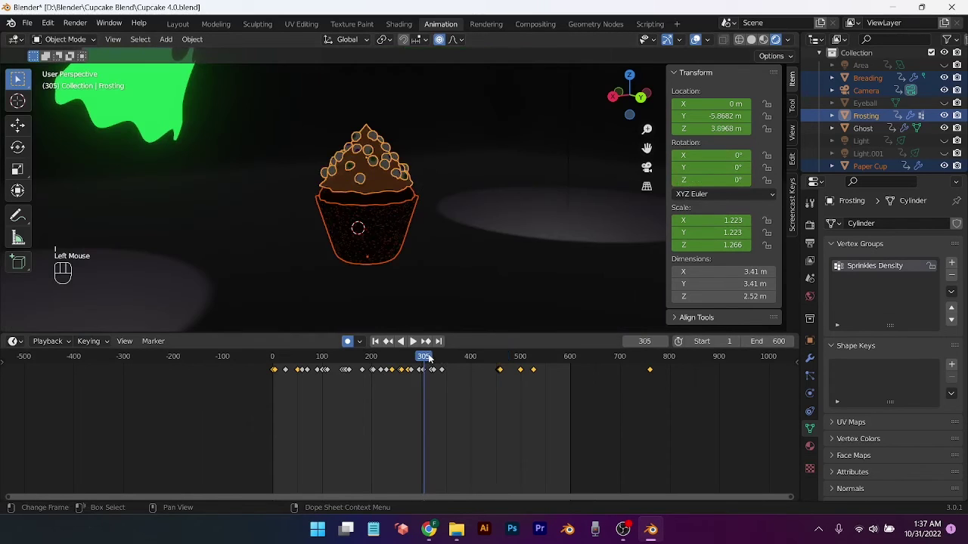
pyautogui.press('space')
pyautogui.click(426, 297)
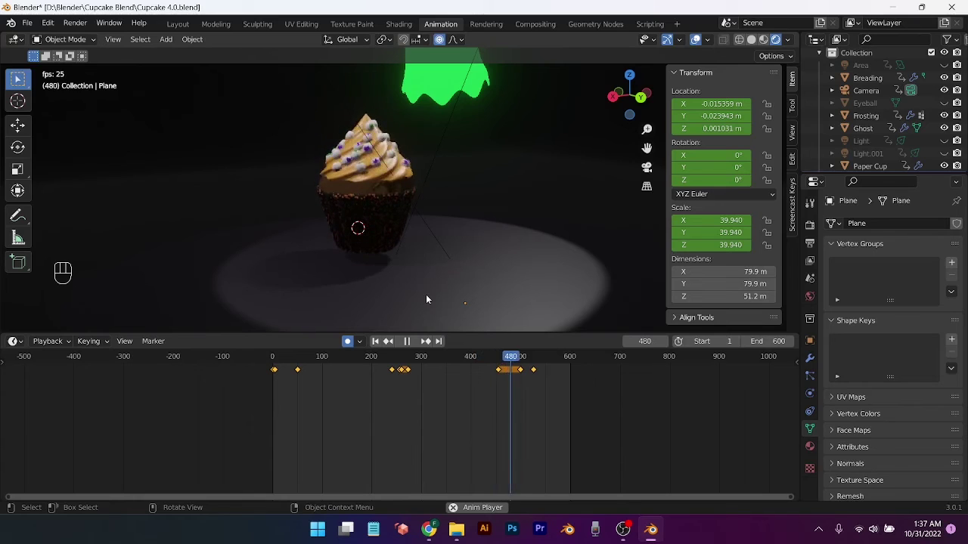
pyautogui.press('space')
pyautogui.click(466, 357)
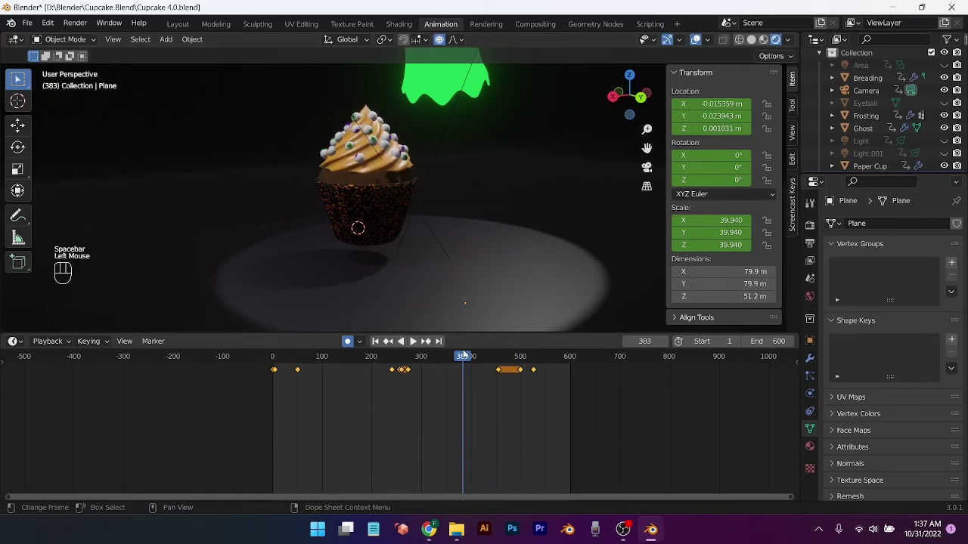
pyautogui.press('space')
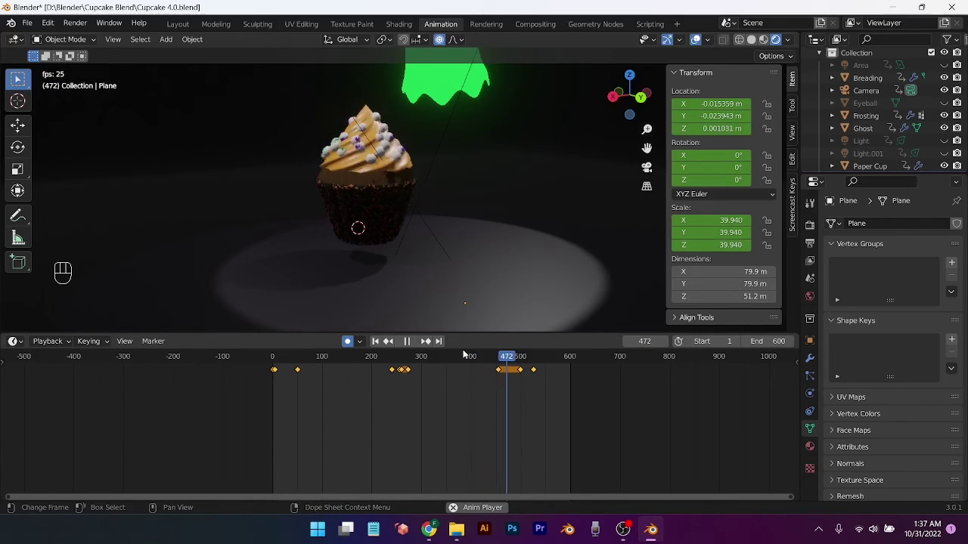
pyautogui.press('space')
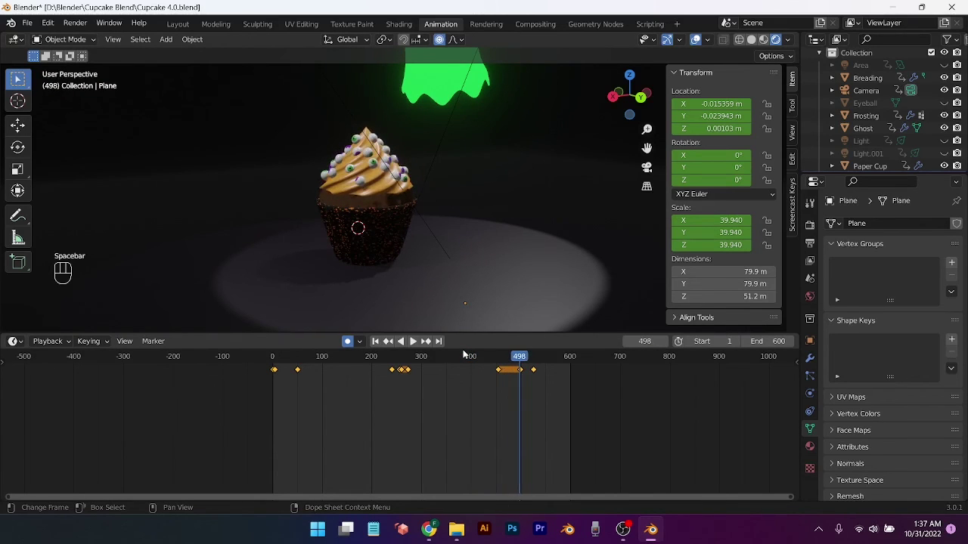
pyautogui.press('KP_Decimal')
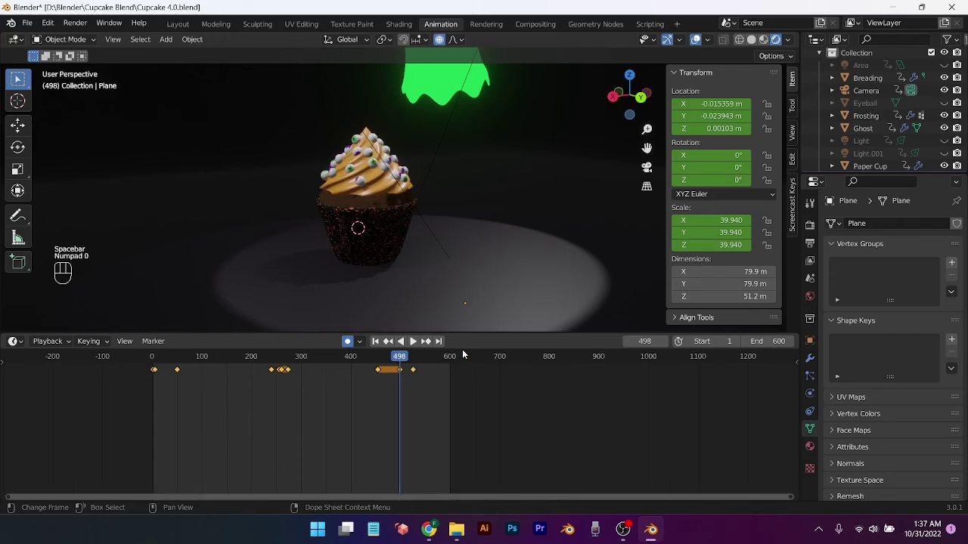
# Change the Spot.001 light's color from the scene with the eyedropper, giving it a muted orange tint
pyautogui.hotkey('shift', 'Left')
pyautogui.scroll(-2, 432, 268)
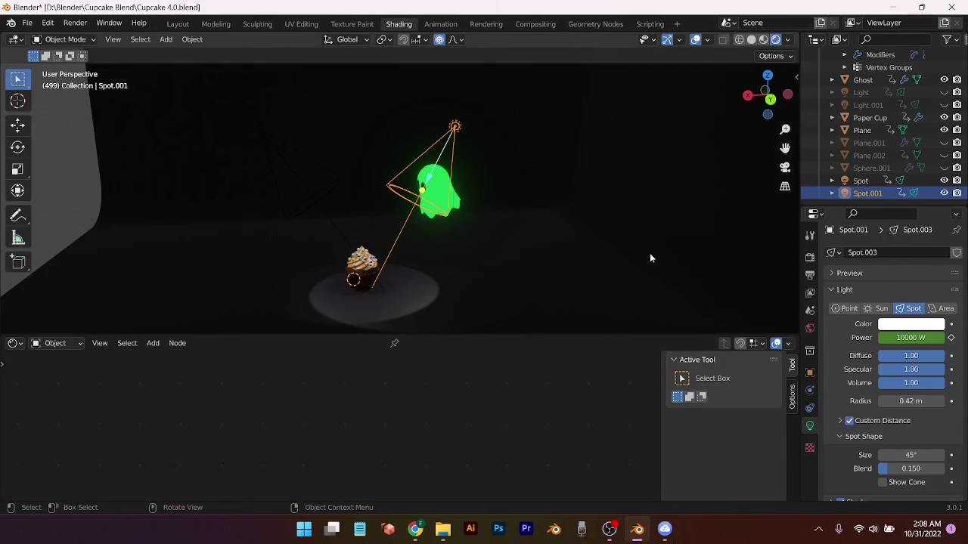
pyautogui.click(920, 325)
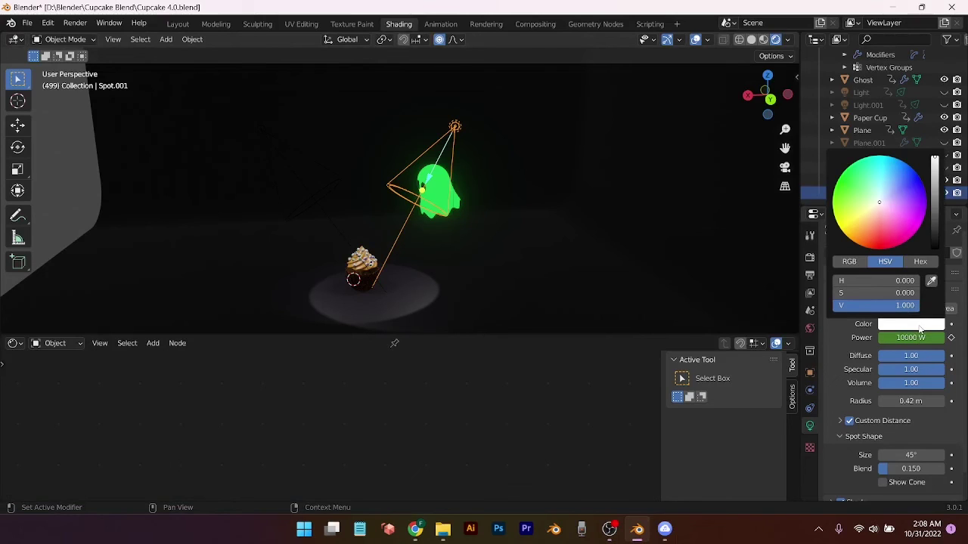
pyautogui.click(933, 282)
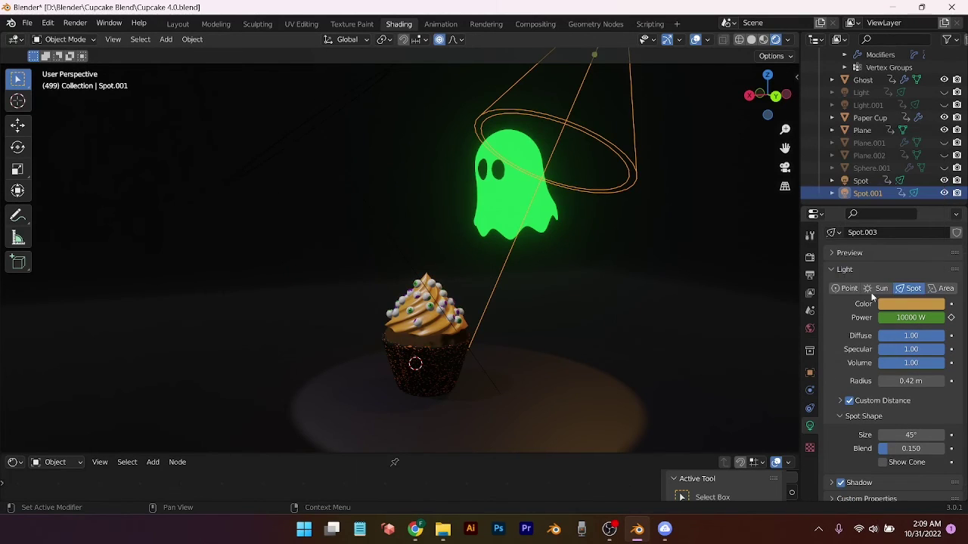
# Tint the Spot light orange by setting its color hue to 0.080 and saturation to 0.902
pyautogui.click(860, 180)
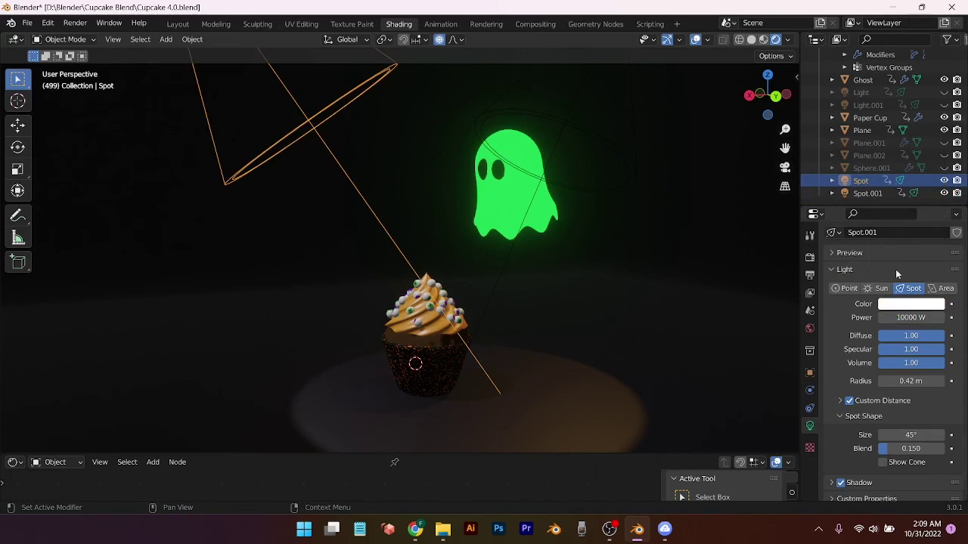
pyautogui.click(911, 303)
pyautogui.click(897, 261)
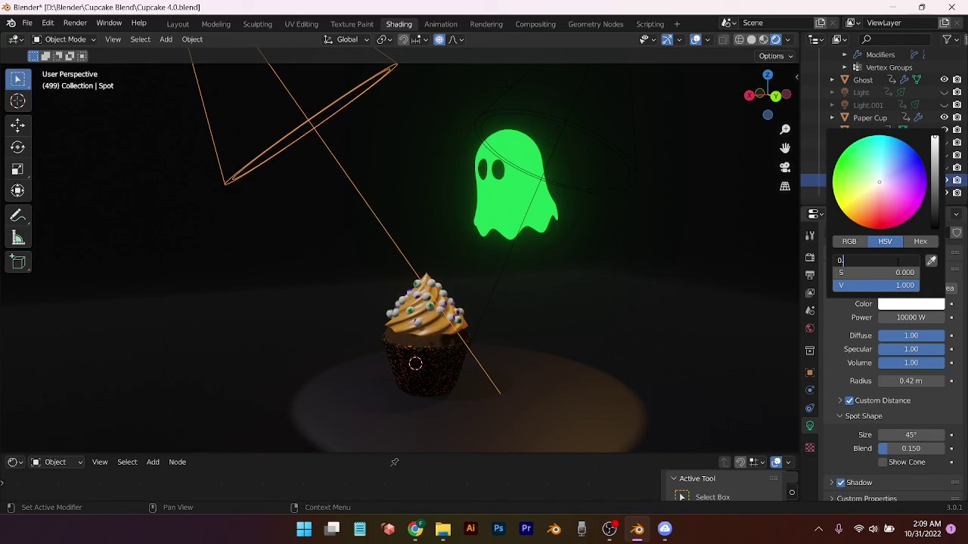
pyautogui.write('8')
pyautogui.press('Return')
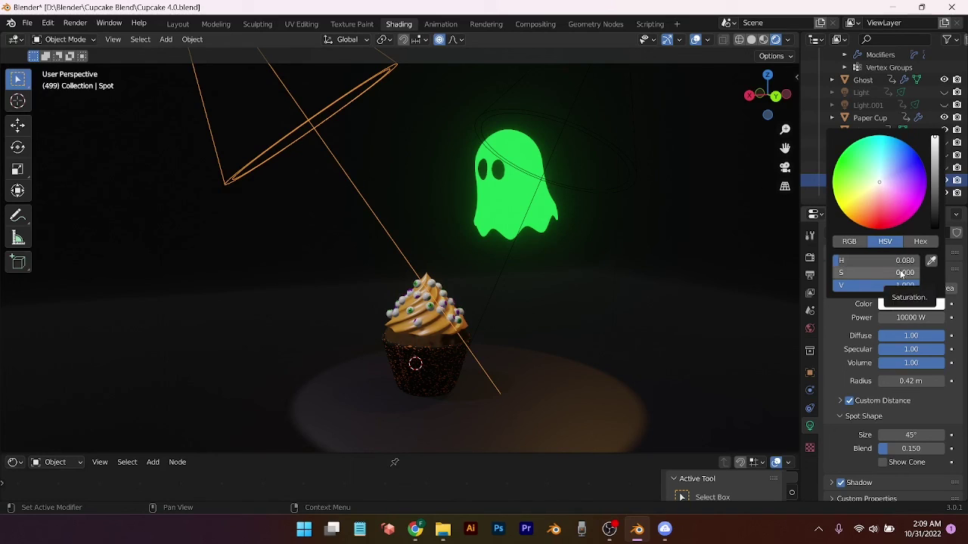
pyautogui.click(900, 272)
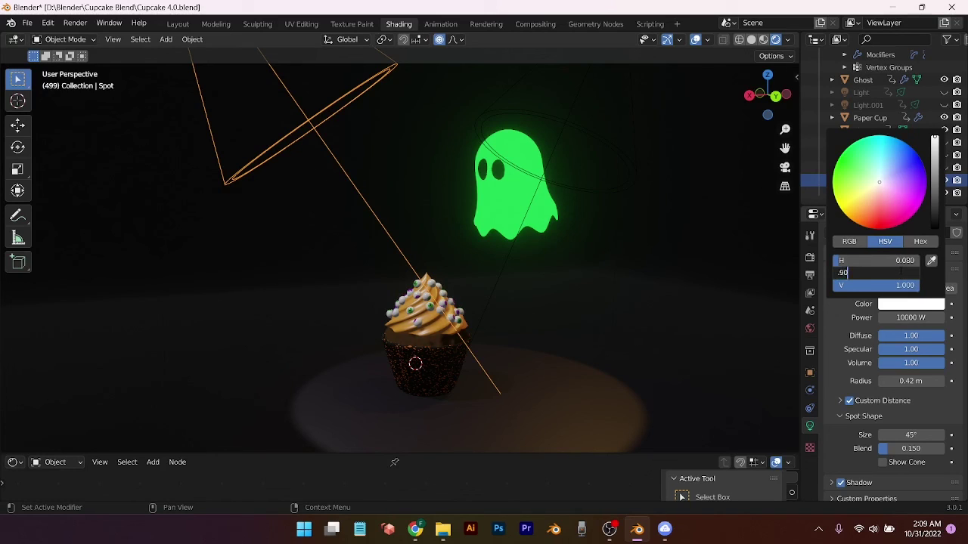
pyautogui.press('Return')
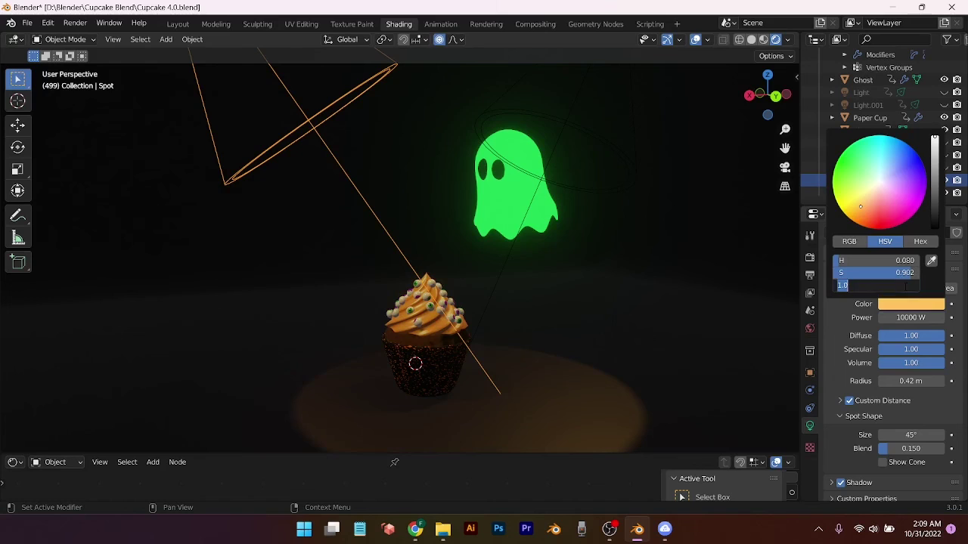